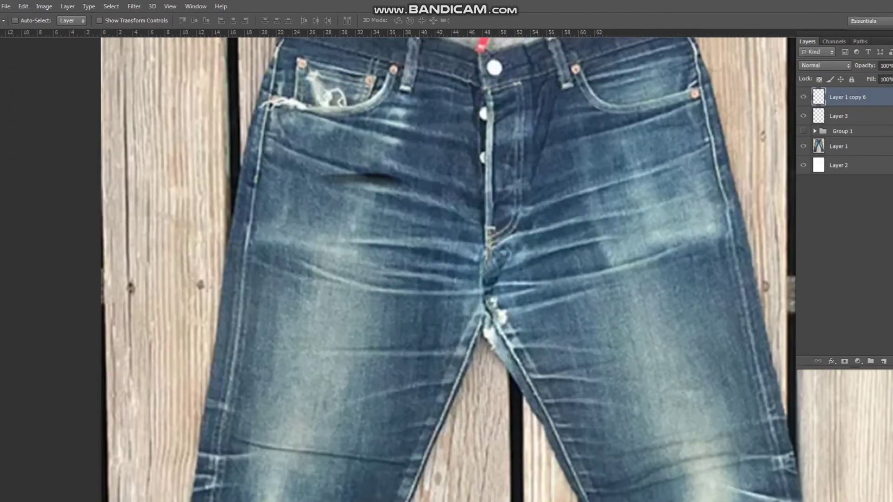
Move the dark crease stroke up onto the jeans and warp a duplicate into place
mouse_move(386, 176)
left_mouse_down()
mouse_move(467, 120)
mouse_move(489, 83)
mouse_move(419, 100)
left_mouse_up()
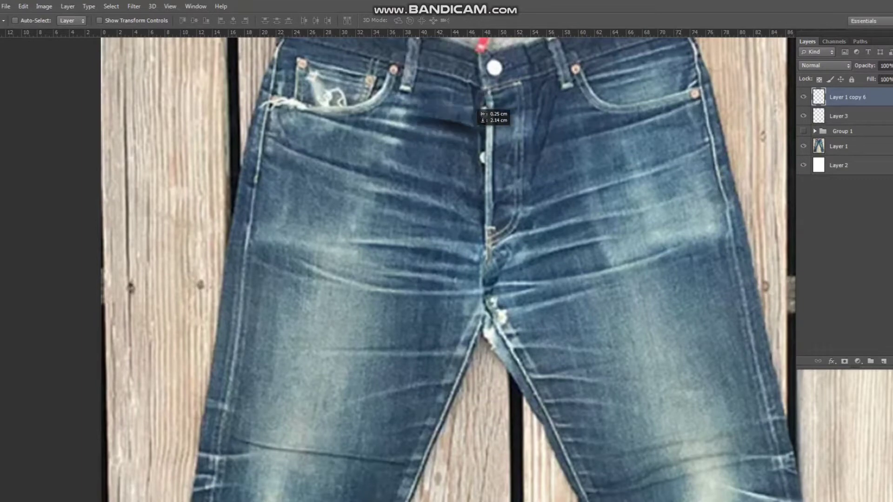
key("ctrl+j")
key("ctrl+t")
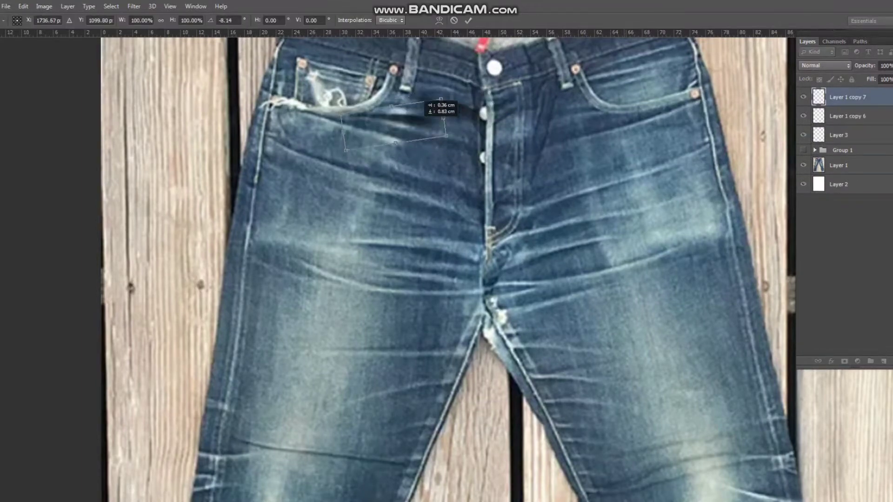
right_click(428, 112)
left_click(447, 179)
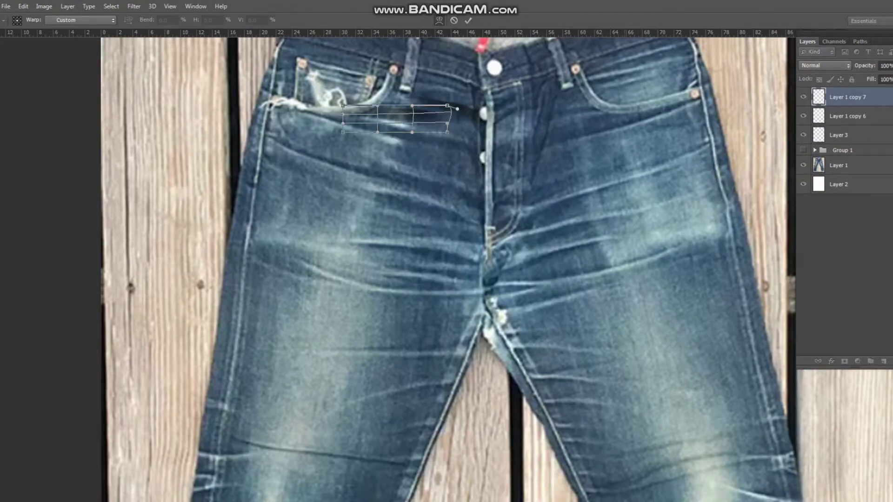
key("Return")
left_click_drag(446, 99, 443, 95)
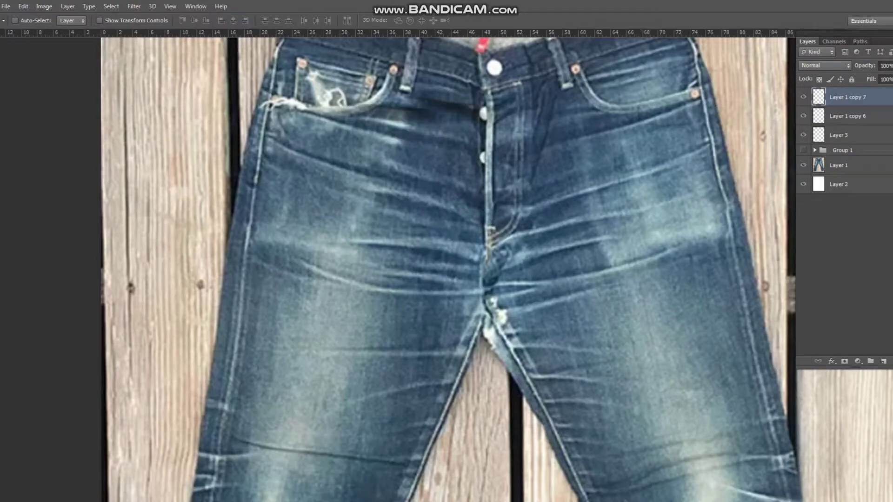
Warp a second crease copy (Layer 1 copy 8), pulling its left end up and outward
key("ctrl+j")
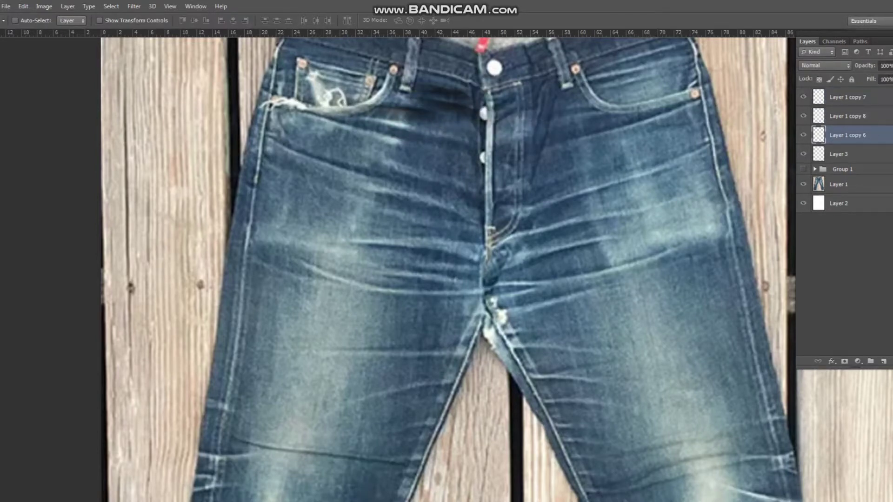
key("ctrl+t")
right_click(450, 111)
left_click(471, 193)
left_click_drag(391, 93, 385, 85)
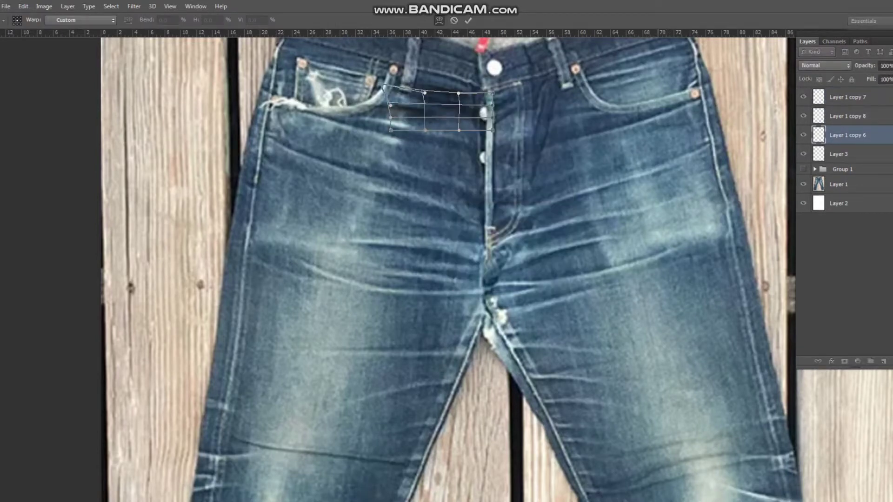
key("Return")
key("alt+bracketright")
key("alt+bracketright")
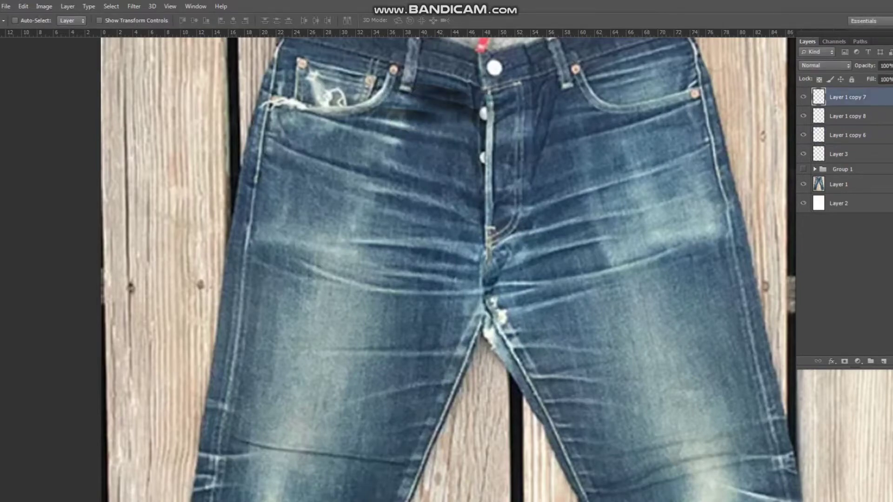
Copy a stroke into new Layer 2 copy 3 and place it on the jeans
key("shift+f")
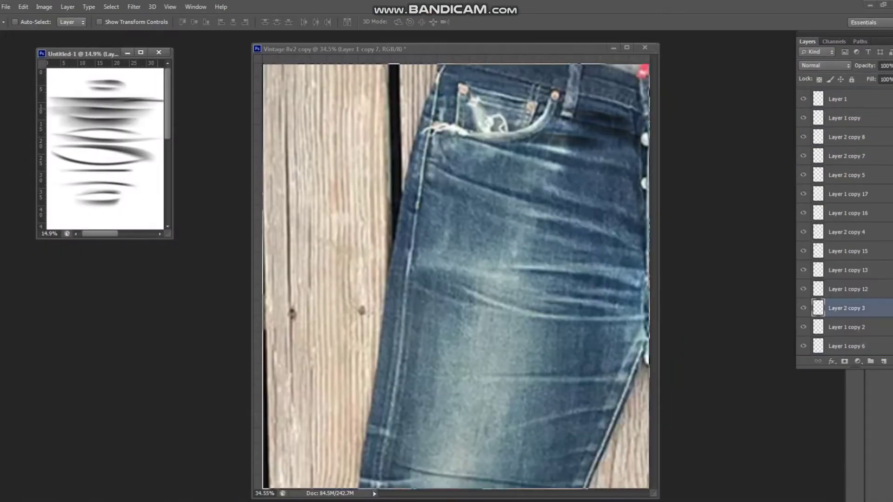
key("f")
key("ctrl+t")
left_click_drag(419, 185, 414, 198)
key("Return")
Shift the rotated stroke up and right and stretch it slightly taller
left_click_drag(354, 160, 408, 141)
key("ctrl+t")
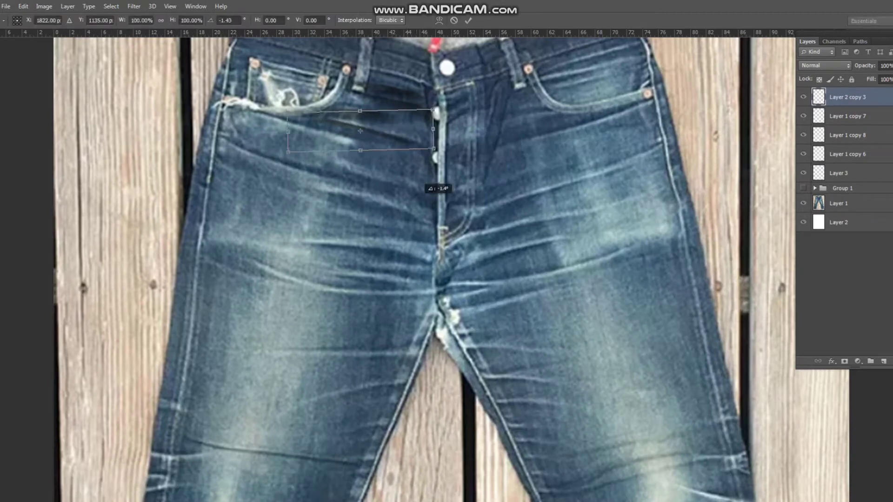
key("Return")
key("ctrl+t")
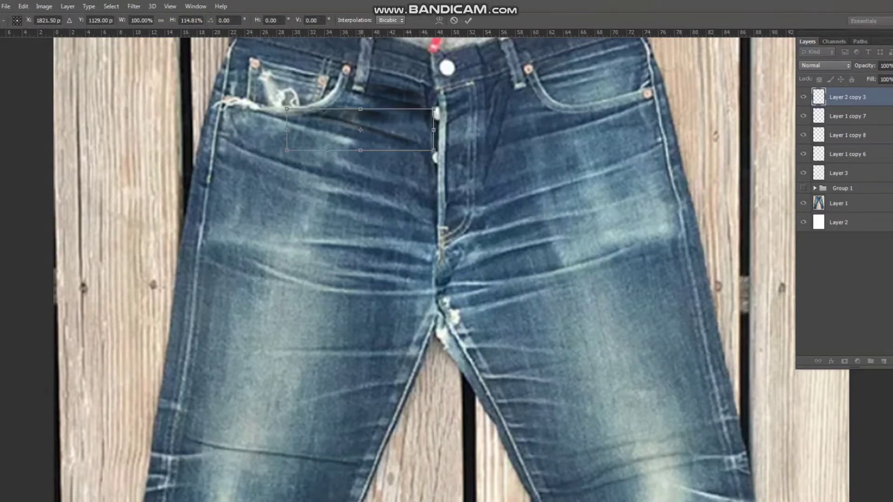
key("Return")
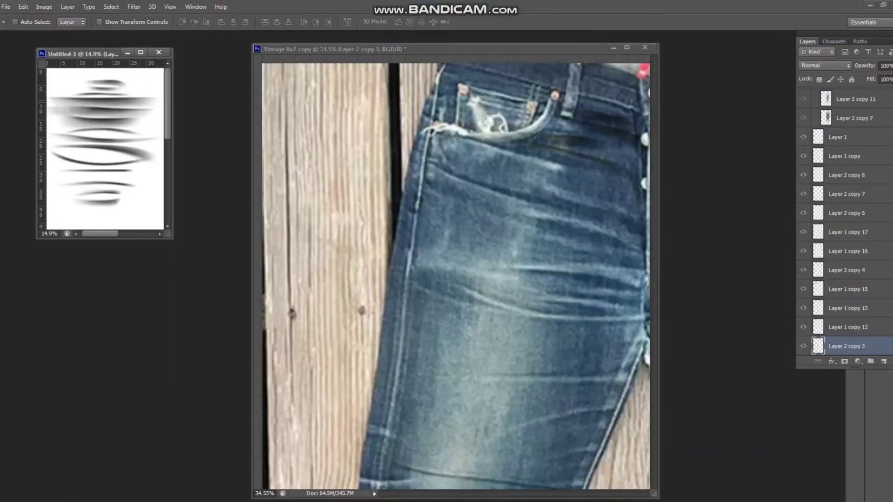
key("ctrl+t")
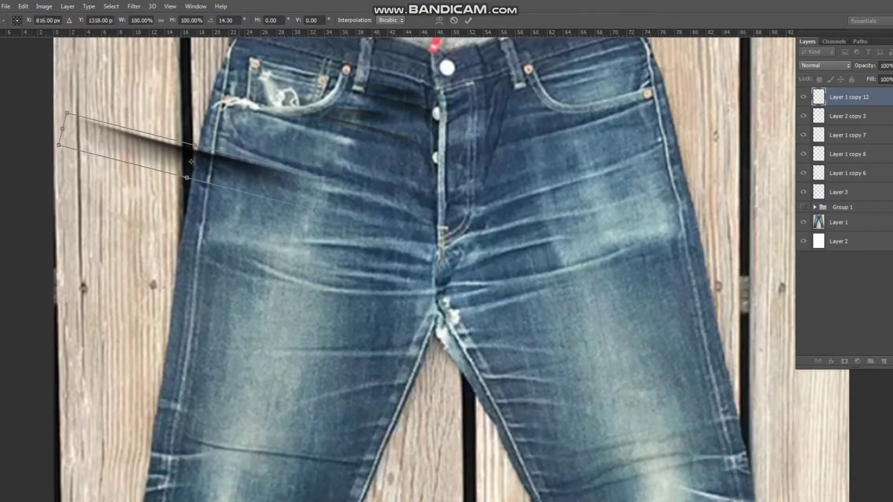
Rotate the dark strip into a crease below the pocket and toggle layers to compare strokes
left_click_drag(186, 154, 325, 140)
key("Return")
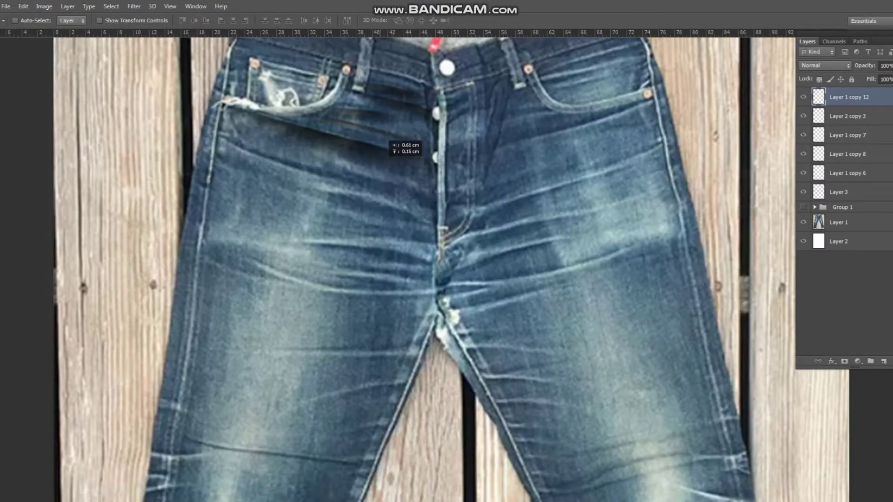
left_click(803, 97, "alt")
key("e")
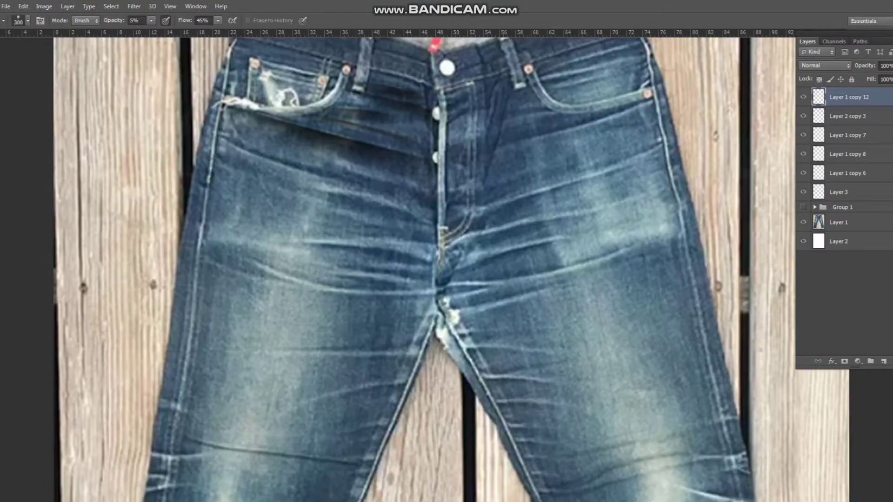
left_click(803, 222)
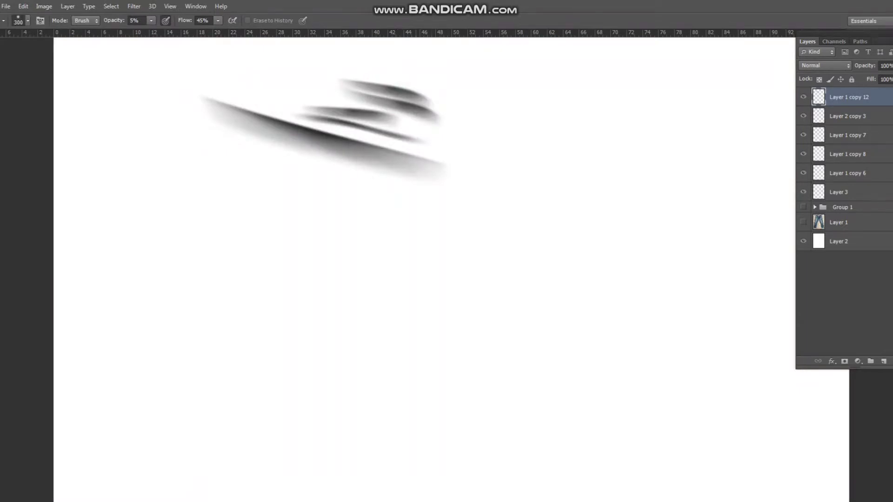
left_click(803, 222)
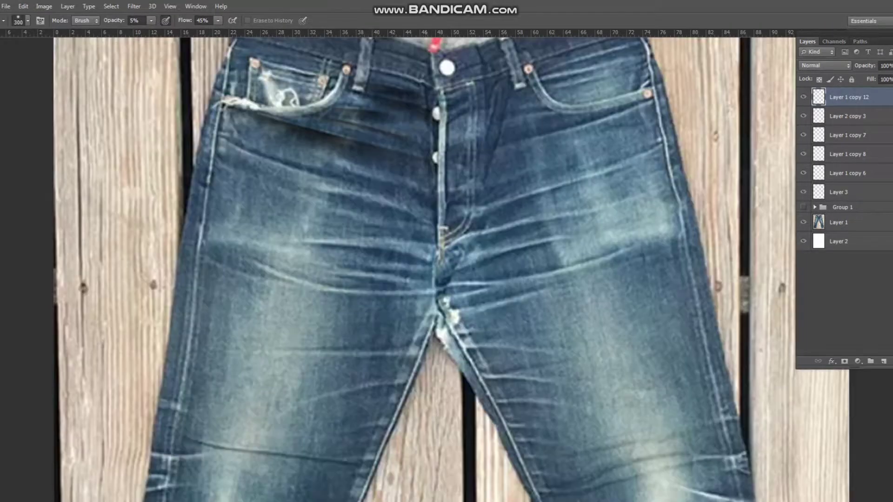
key("v")
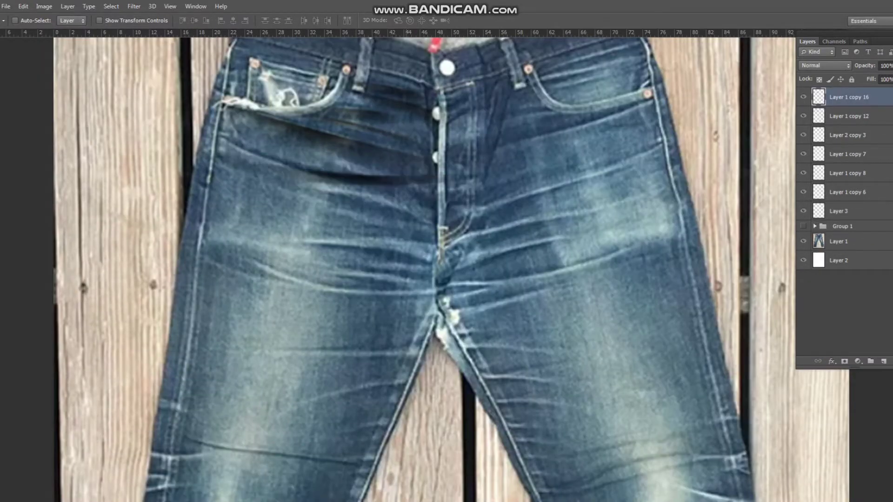
Tilt and warp the denim stroke patch, pulling its top-left corner up and left
key("ctrl+t")
left_click_drag(510, 233, 514, 250)
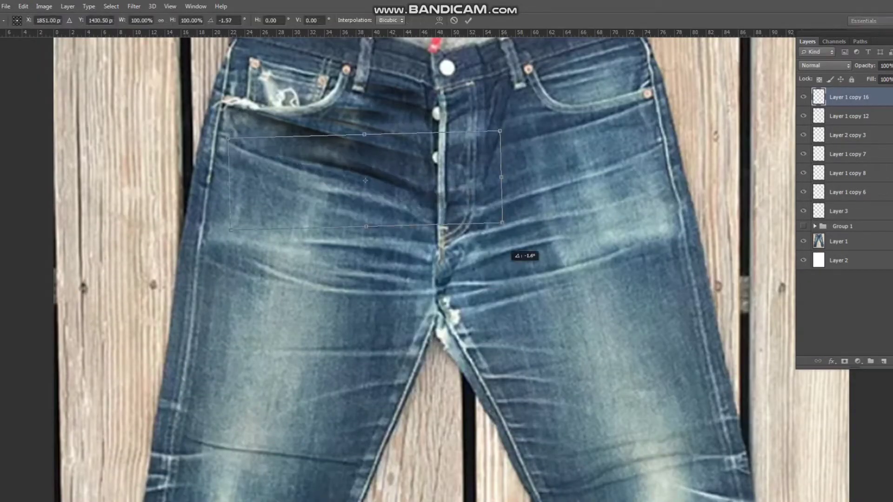
right_click(400, 187)
left_click(418, 256)
left_click_drag(228, 138, 215, 122)
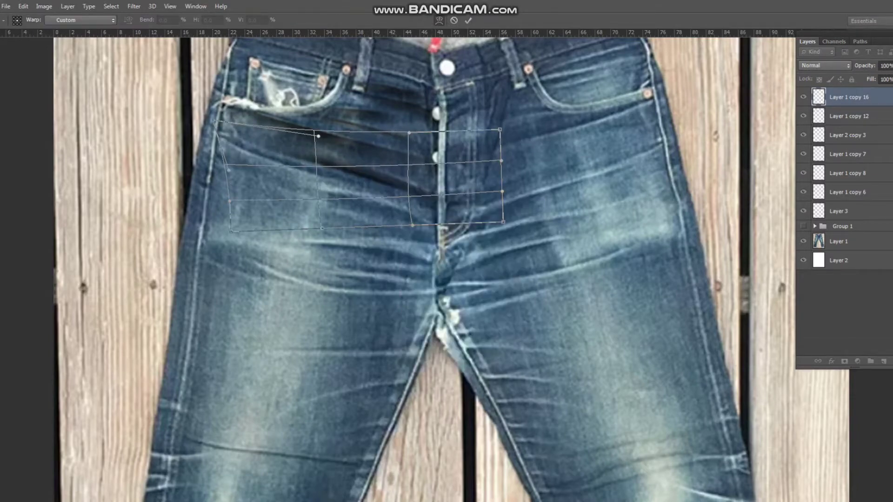
key("Return")
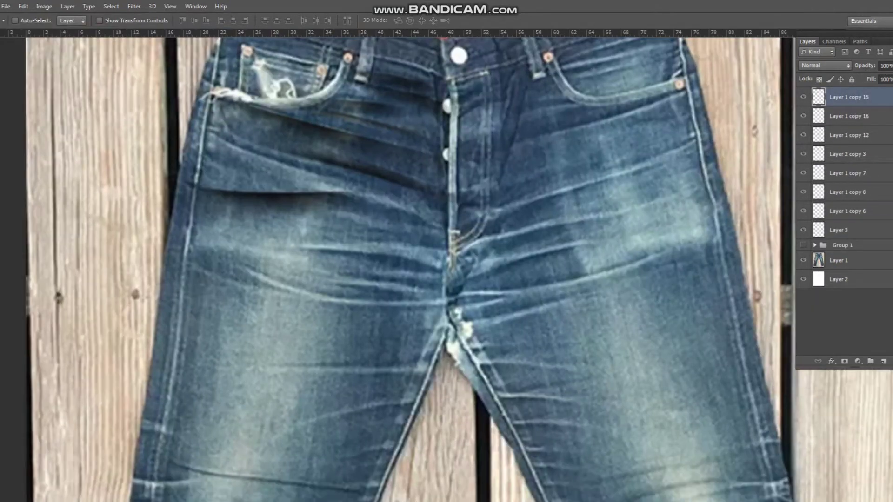
Warp the Layer 1 copy 15 stroke, stretching its lower-right corner outward
key("ctrl+t")
right_click(333, 173)
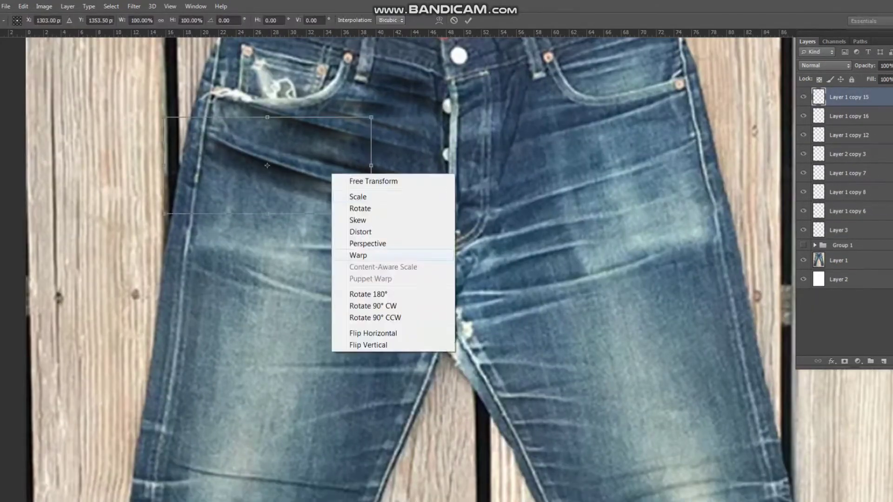
left_click(359, 256)
left_click_drag(372, 214, 420, 216)
key("Return")
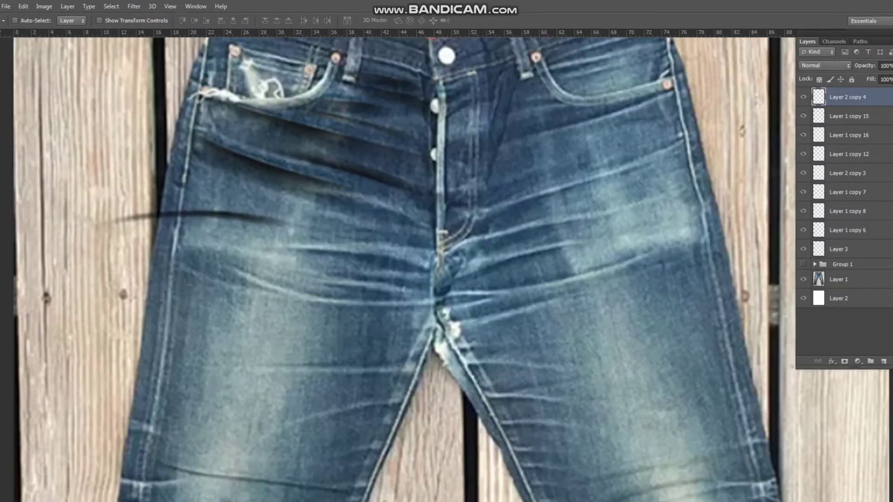
Copy the stroke into Layer 2 copy 4, move and flip it, and group the strokes into Group 3
key("ctrl+t")
right_click(345, 183)
mouse_move(174, 219)
left_mouse_down()
mouse_move(300, 180)
mouse_move(321, 149)
left_mouse_up()
left_click(385, 342)
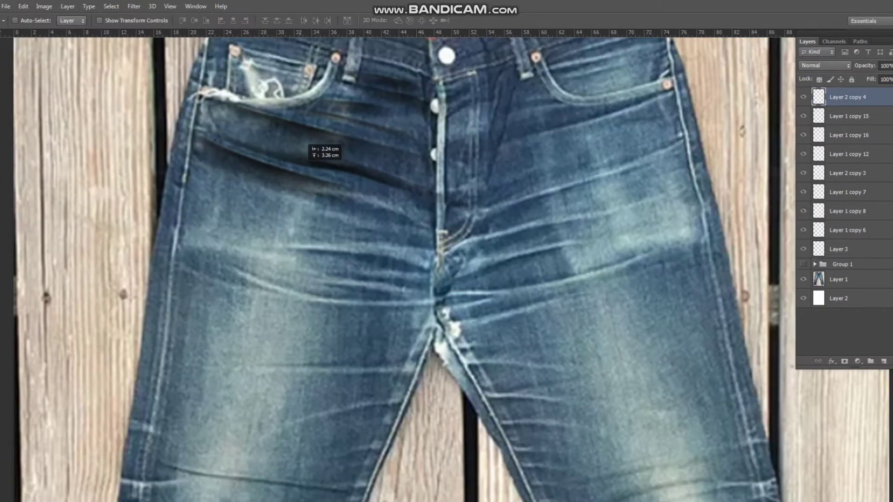
key("Return")
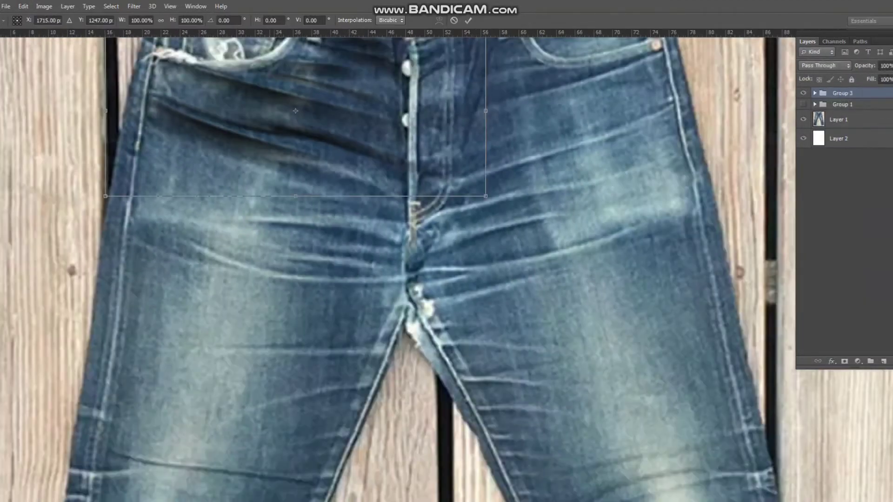
key("ctrl+t")
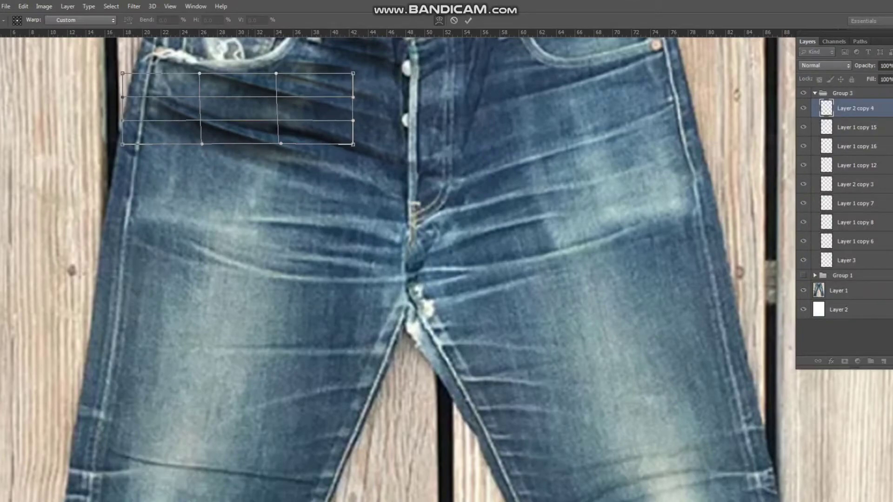
Commit the warp, save the study as a layered PSD, and angle a new stroke toward the fly
key("Return")
key("ctrl+shift+s")
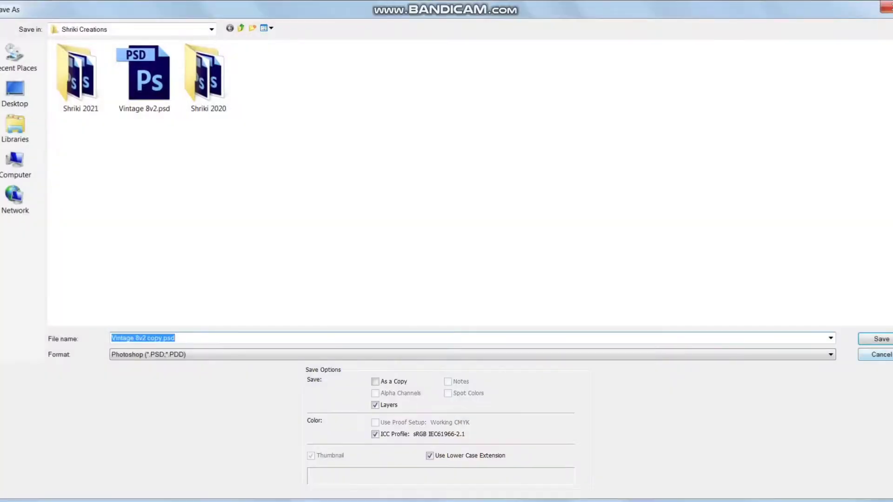
type("Vi")
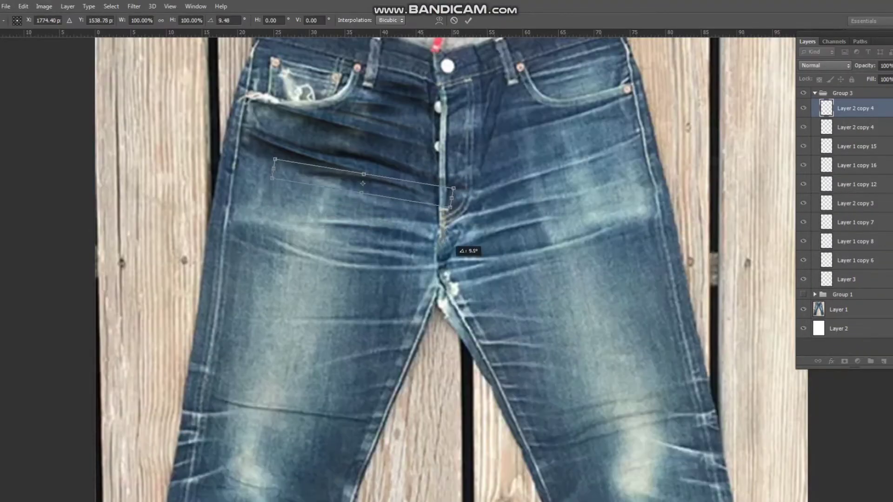
left_click_drag(441, 251, 442, 207)
left_click_drag(386, 139, 387, 139)
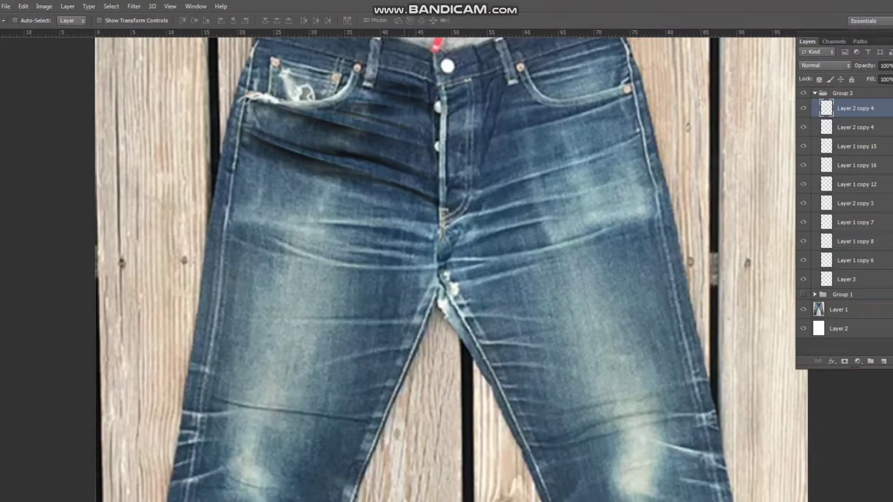
Copy a stroke from the sample document onto the jeans and save the study
key("f")
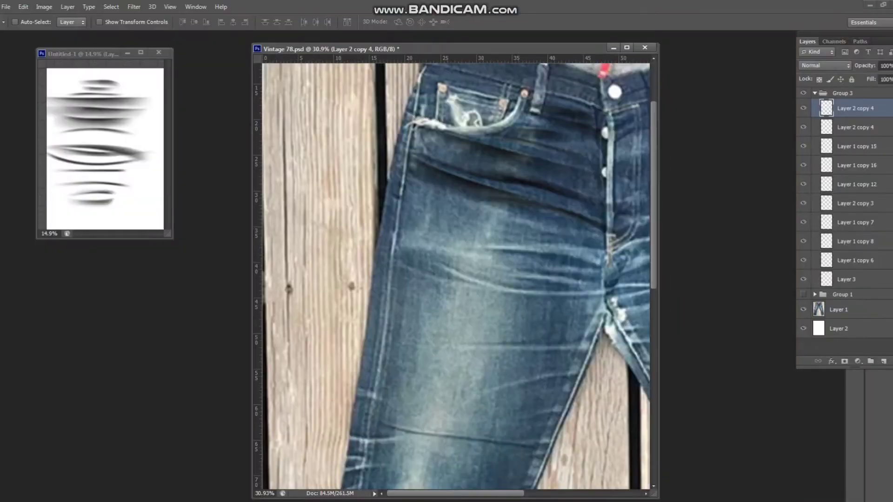
right_click(119, 155)
left_click(139, 161)
mouse_move(107, 153)
left_mouse_down()
mouse_move(540, 219)
mouse_move(556, 234)
left_mouse_up()
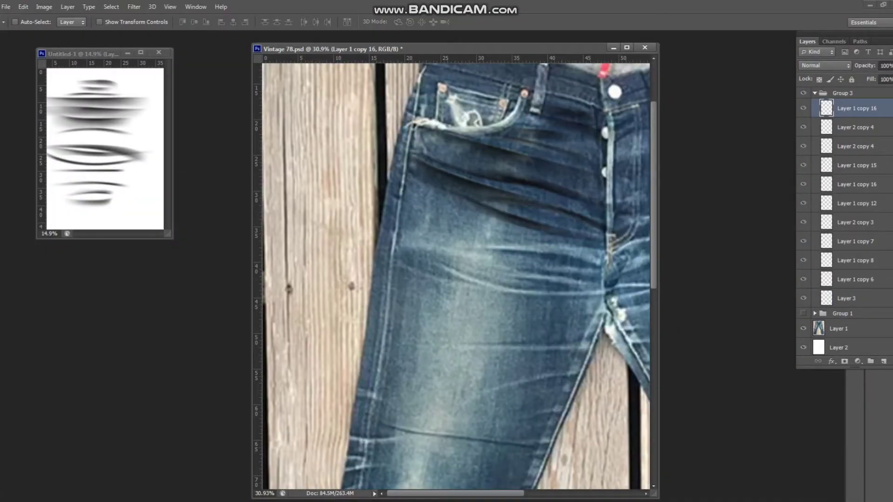
key("ctrl+s")
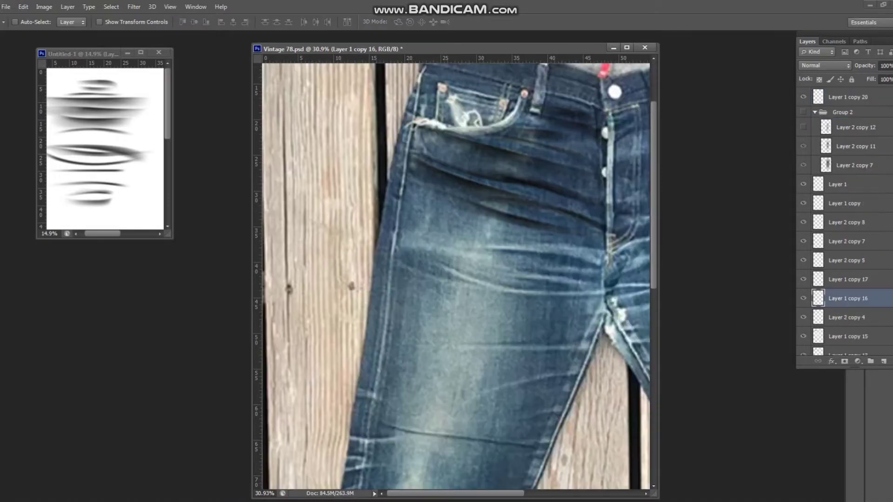
Copy another chosen stroke layer over the jeans and apply a transform to it
right_click(131, 152)
left_click(144, 155)
left_click_drag(126, 156, 592, 225)
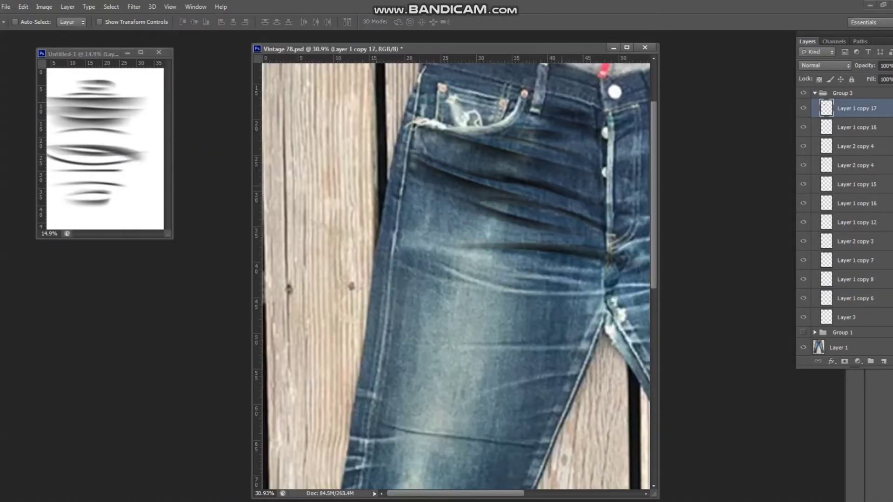
scroll(455, 274, "down", 1)
key("ctrl+t")
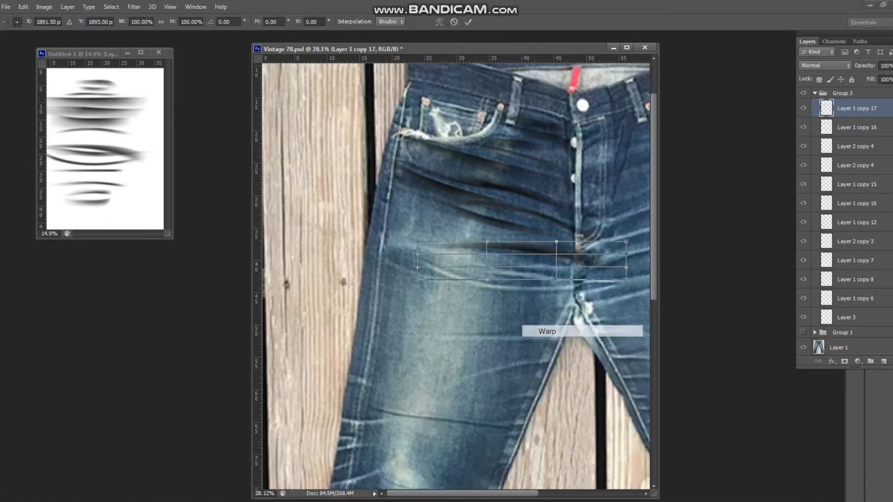
key("Return")
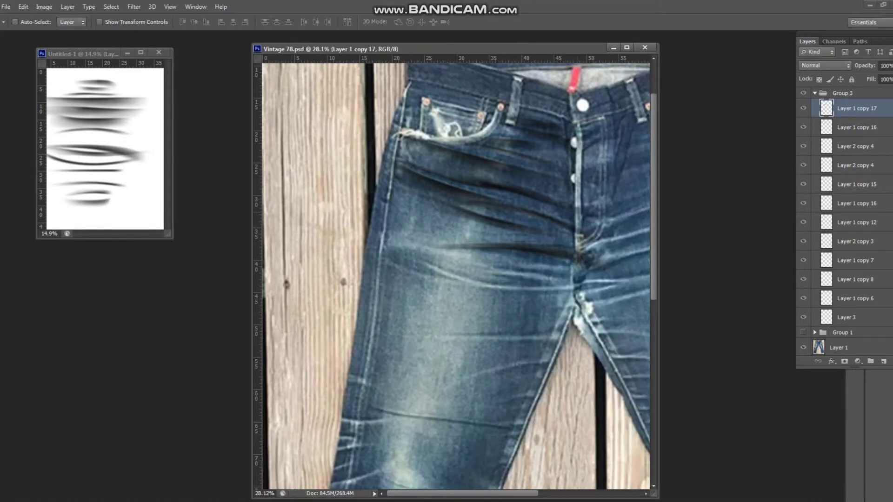
Duplicate the stroke and shift the copy into place on the jeans
left_click_drag(579, 253, 584, 297)
scroll(584, 279, "up", 1)
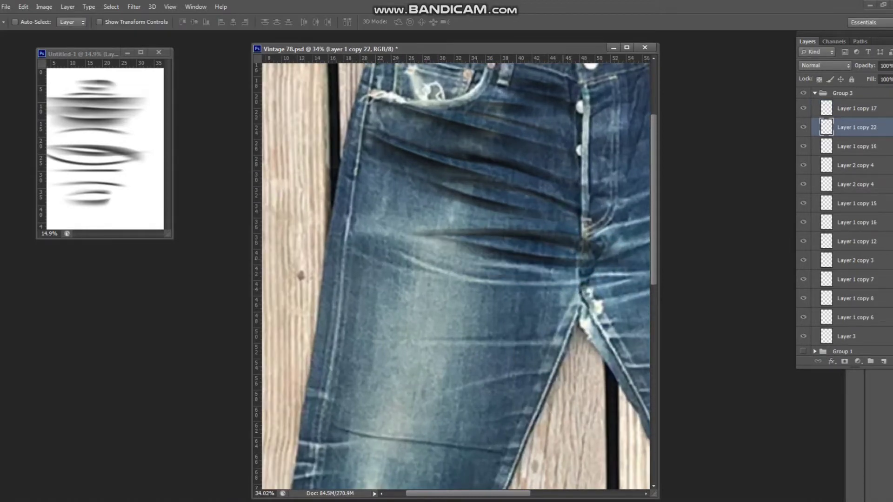
scroll(584, 279, "down", 1)
left_click_drag(578, 251, 600, 349)
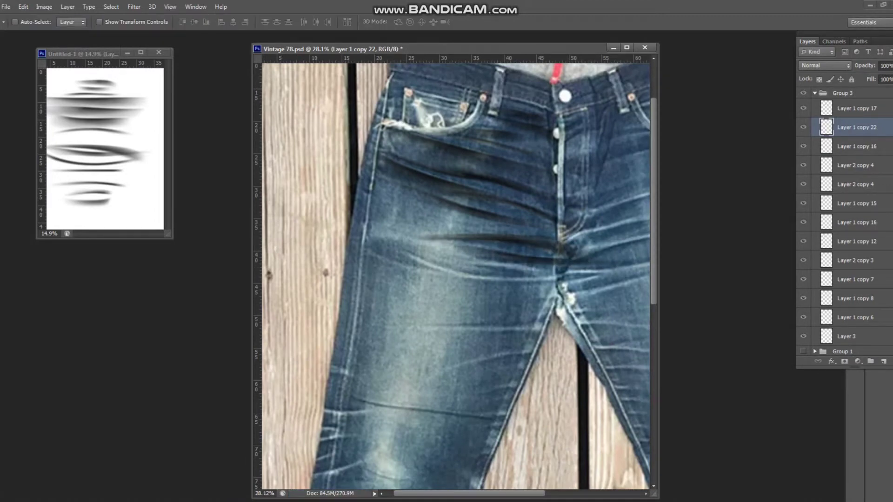
scroll(346, 267, "down", 1)
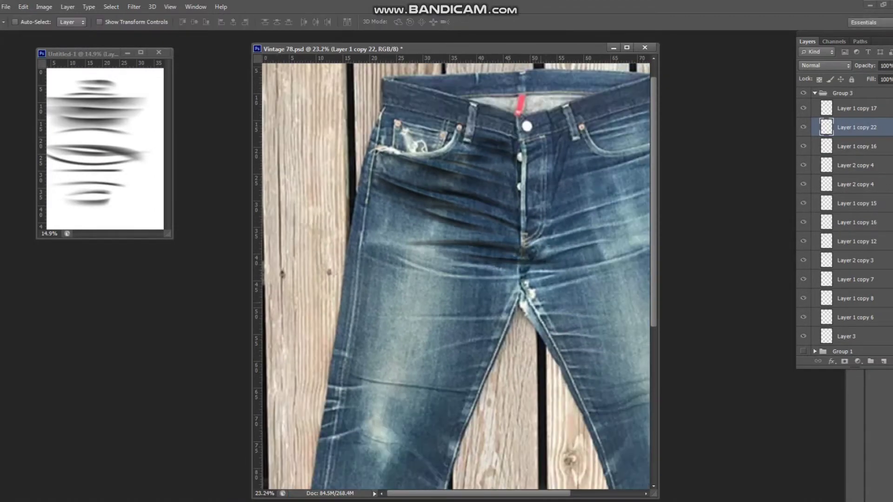
Select the Layer 2 copy 13 stroke and reshape it at the crotch
key("ctrl+Tab")
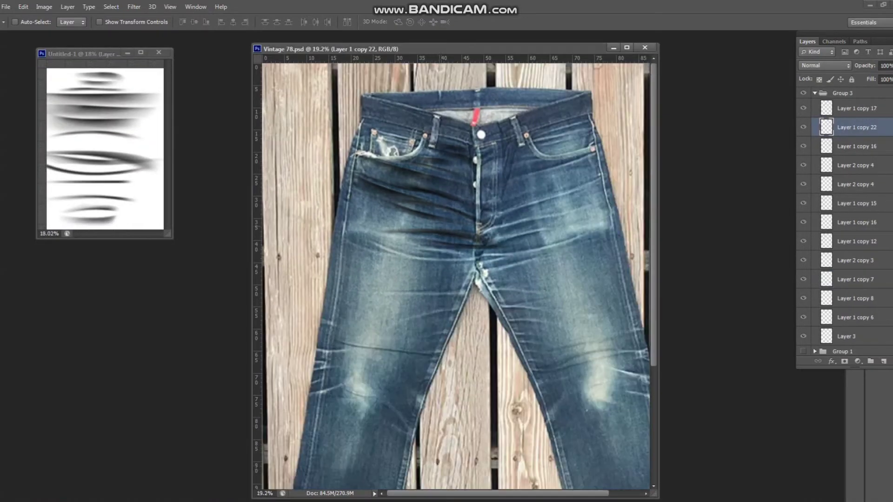
right_click(455, 210)
left_click(469, 256)
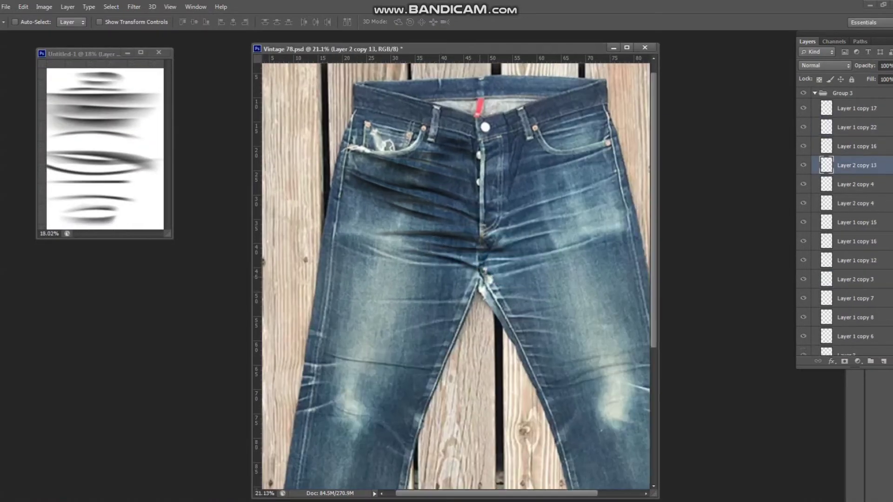
scroll(480, 257, "up", 2)
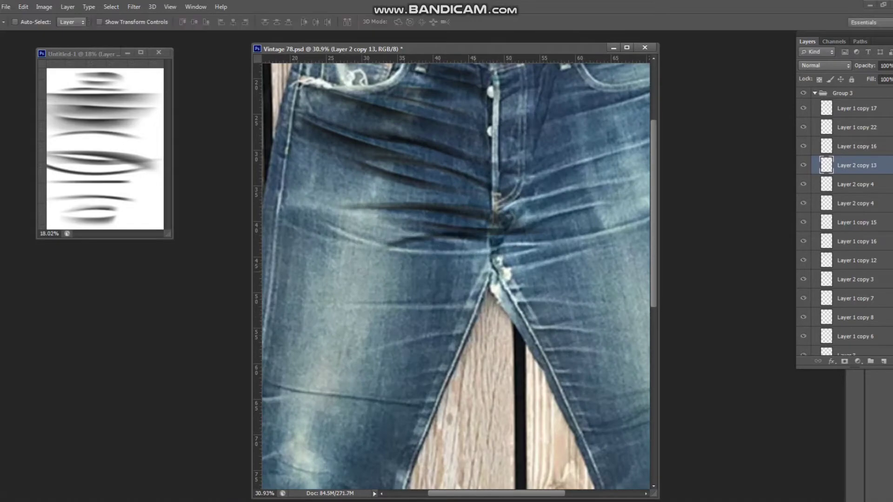
right_click(410, 289)
left_click(428, 368)
key("Return")
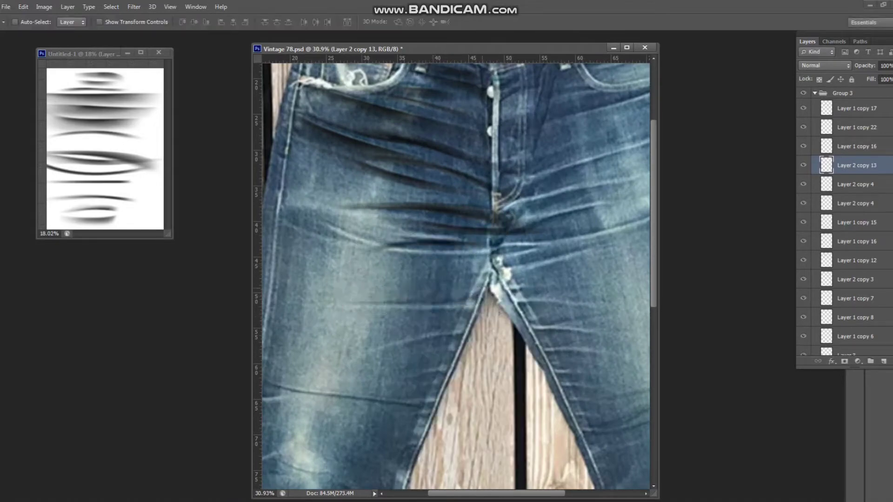
Adjust the crotch stroke again, then hide the jeans photo to check the strokes
scroll(844, 221, "down", 3)
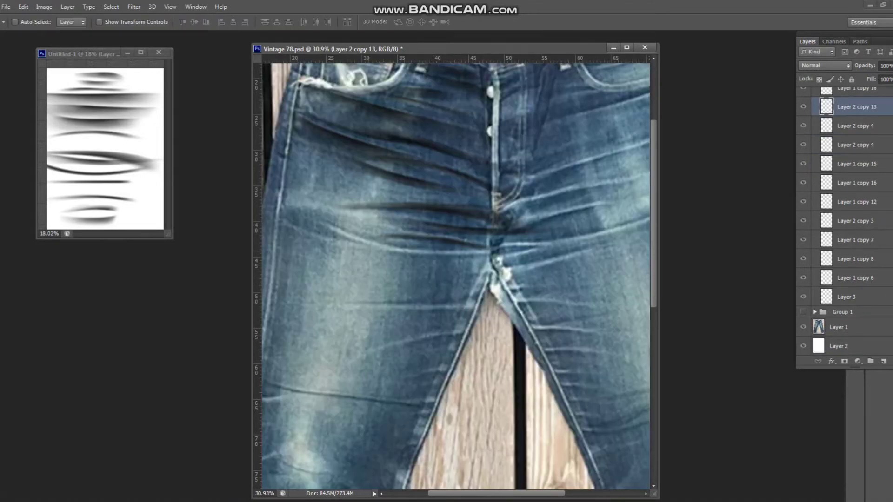
right_click(371, 241)
left_click(390, 337)
key("Return")
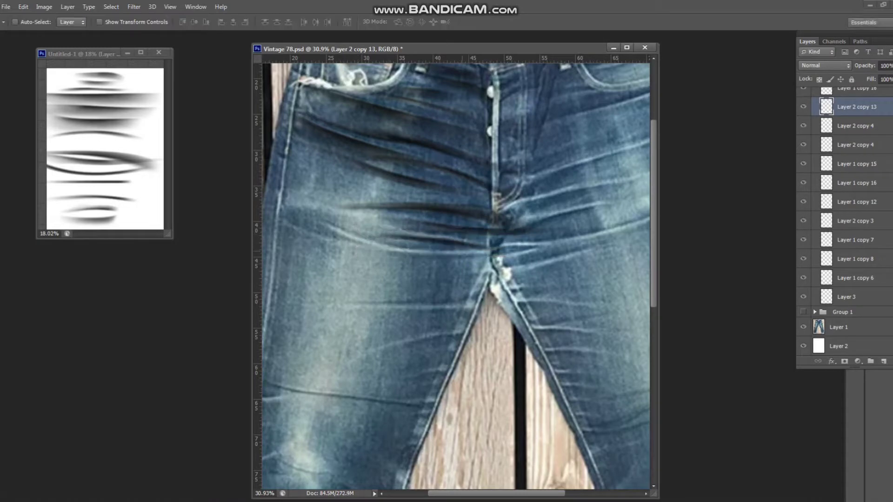
left_click(803, 327)
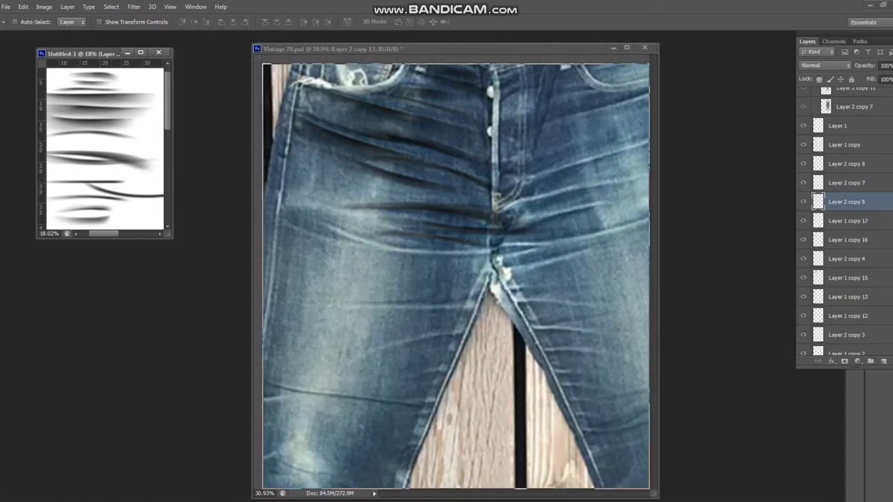
Copy a stroke onto the crotch area, transform it, save, and duplicate it
left_click_drag(100, 163, 419, 240)
key("ctrl+t")
key("Return")
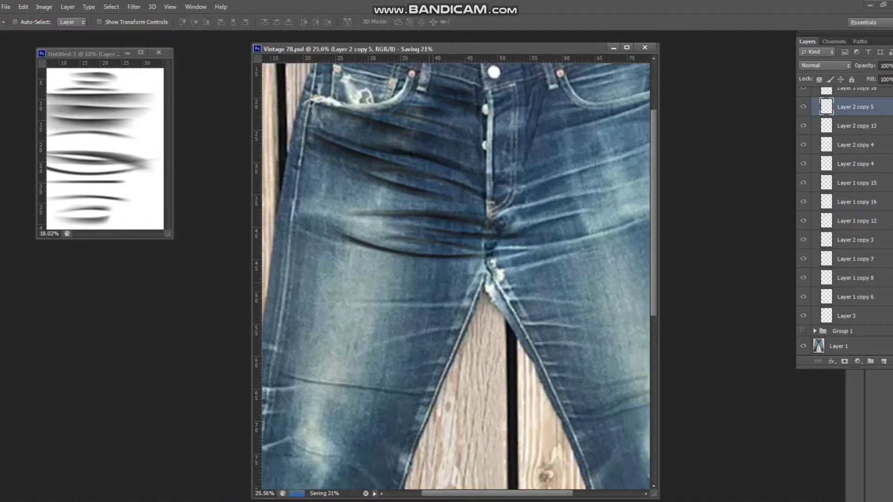
key("ctrl+s")
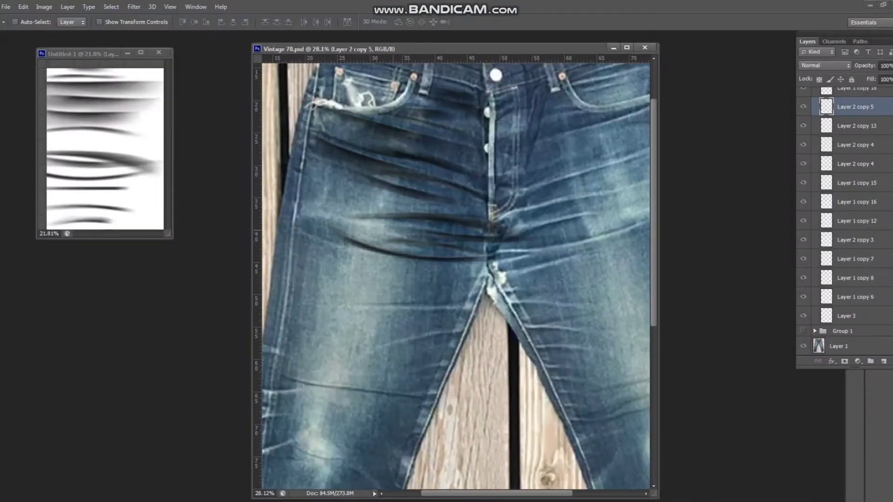
left_click_drag(382, 240, 386, 242)
Feather an elliptical selection, smudge the strokes, and move the transformed stroke toward the crotch
key("m")
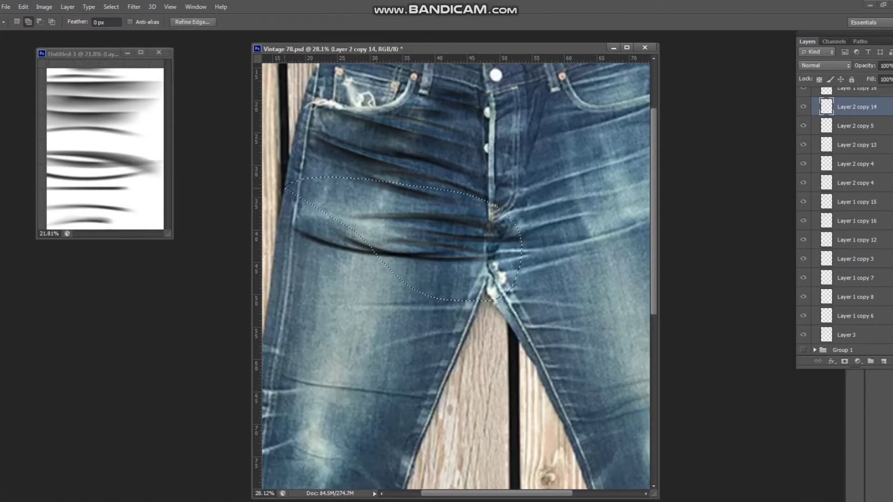
key("shift+F6")
key("Return")
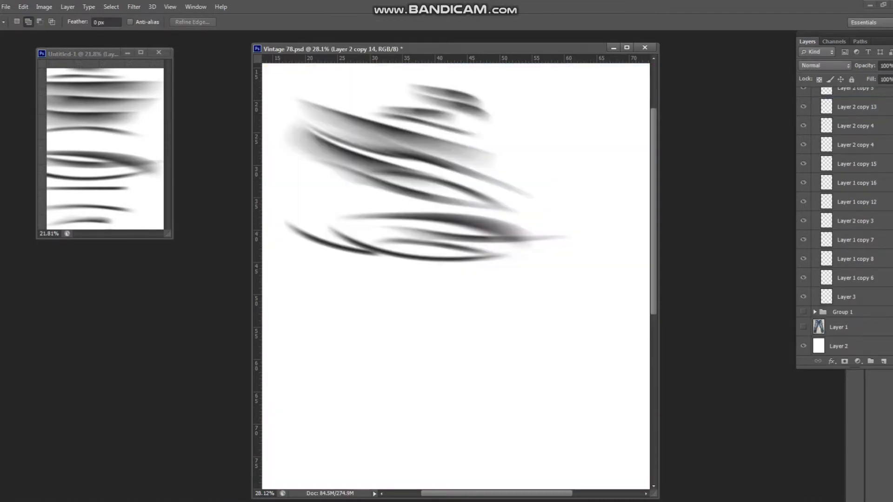
key("r")
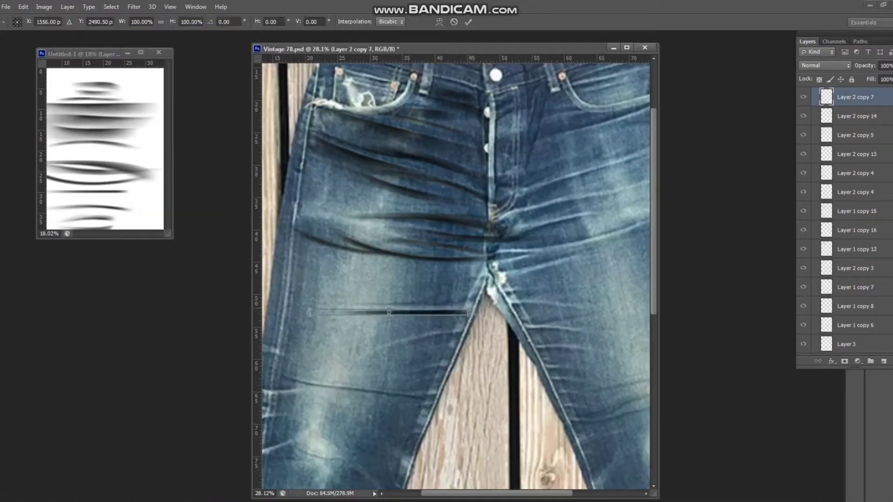
scroll(329, 355, "up", 1)
left_click_drag(402, 301, 538, 288)
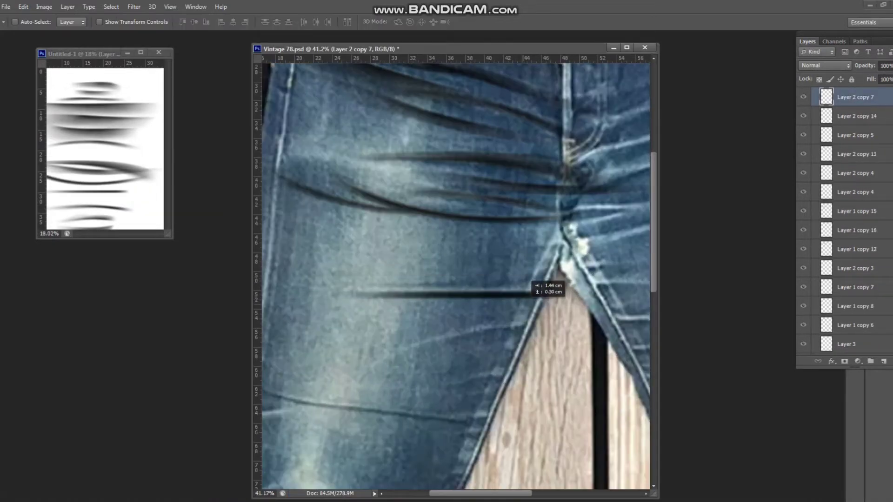
key("Return")
scroll(527, 295, "down", 1)
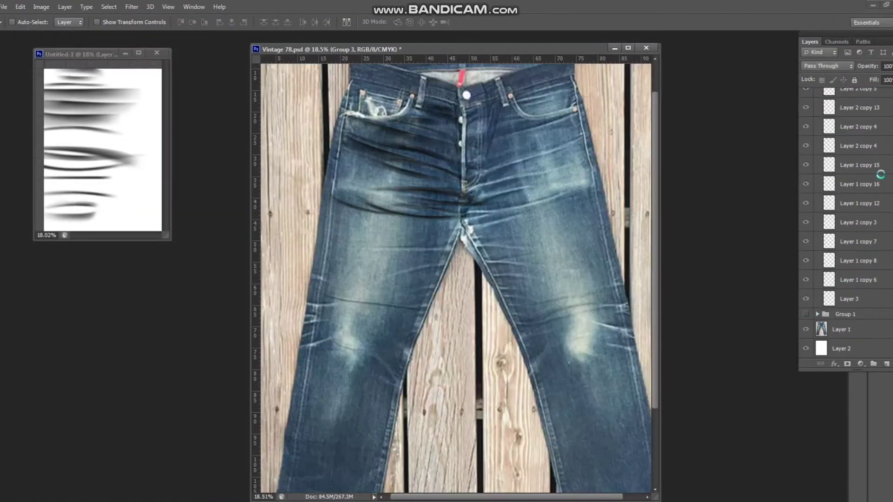
Toggle the Chvrons group's visibility and select and show its Layer 2 copy 7 stroke
left_click(808, 130)
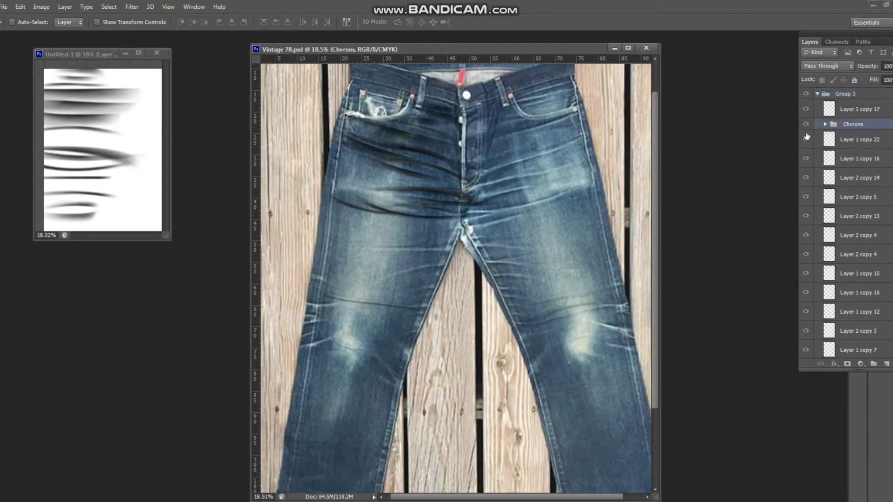
scroll(807, 96, "down", 1)
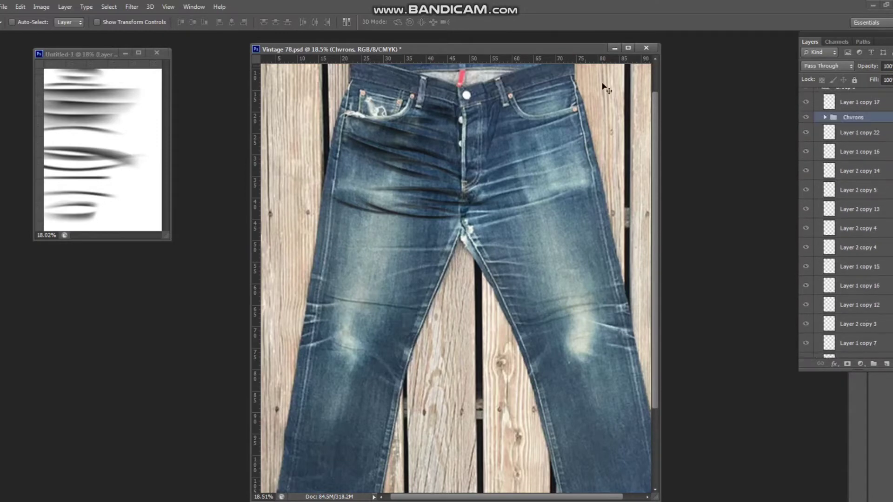
left_click(807, 118)
left_click_drag(806, 118, 807, 134)
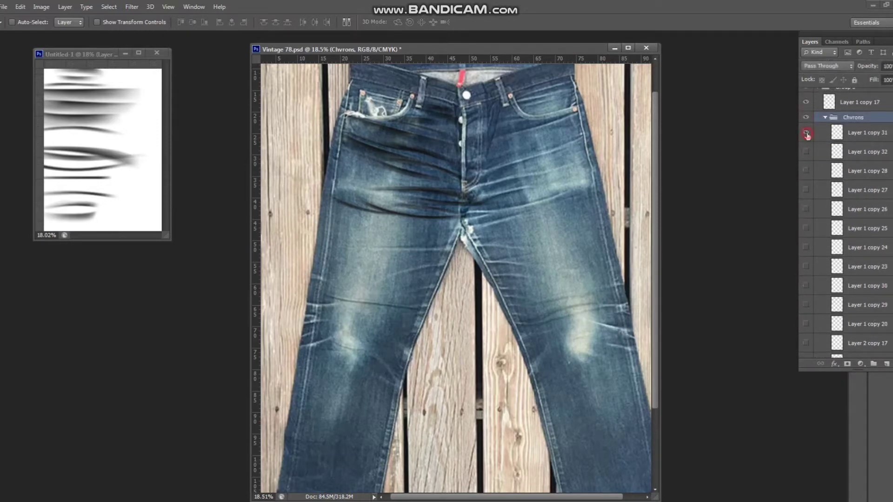
scroll(837, 232, "down", 3)
left_click(805, 147)
scroll(454, 255, "up", 3)
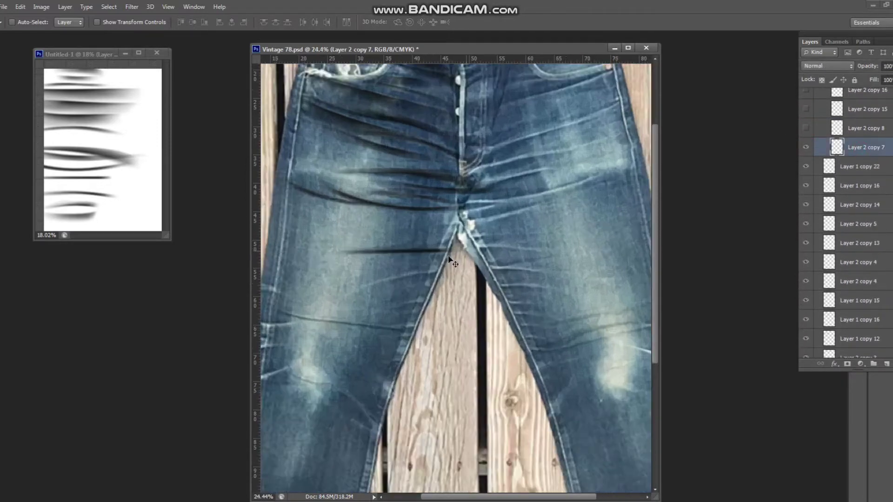
Tilt and warp the Layer 2 copy 7 crotch stroke, bending its left end
key("ctrl+t")
left_click_drag(465, 269, 458, 277)
scroll(454, 256, "down", 1)
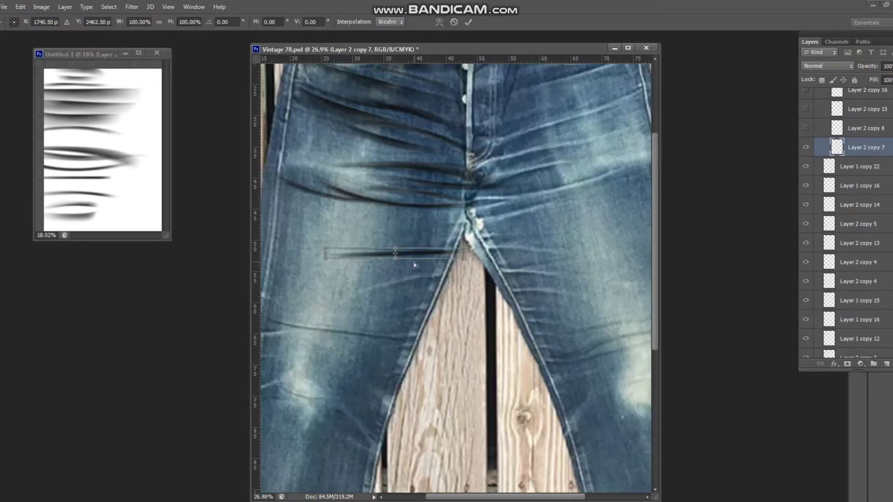
right_click(413, 258)
left_click(437, 340)
left_click_drag(326, 259, 326, 256)
key("Return")
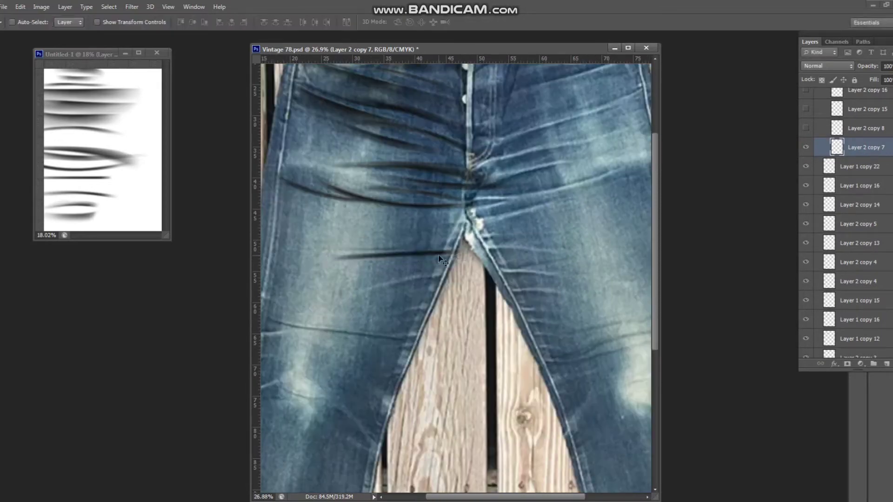
key("ctrl+t")
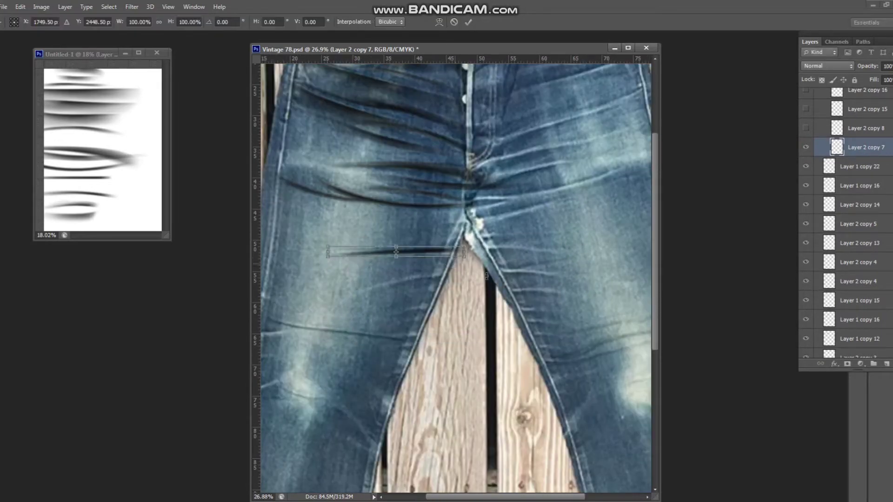
key("Escape")
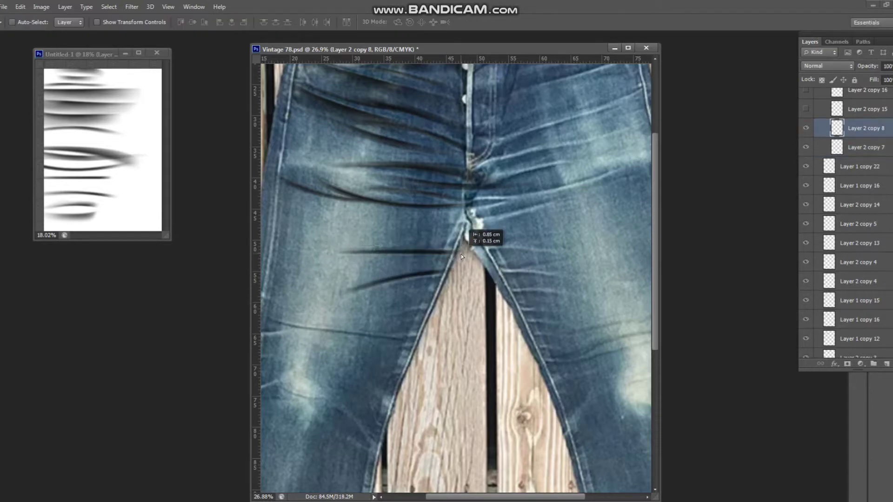
Select the Layer 2 copy 8 stroke and bring the left thigh into view
scroll(461, 254, "up", 2)
right_click(469, 289)
left_click(479, 303)
left_click_drag(406, 313, 502, 317)
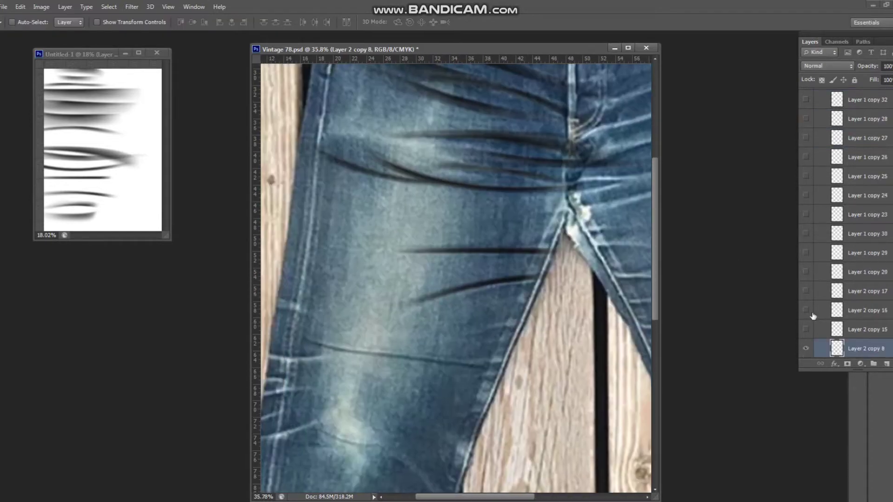
key("alt+bracketleft")
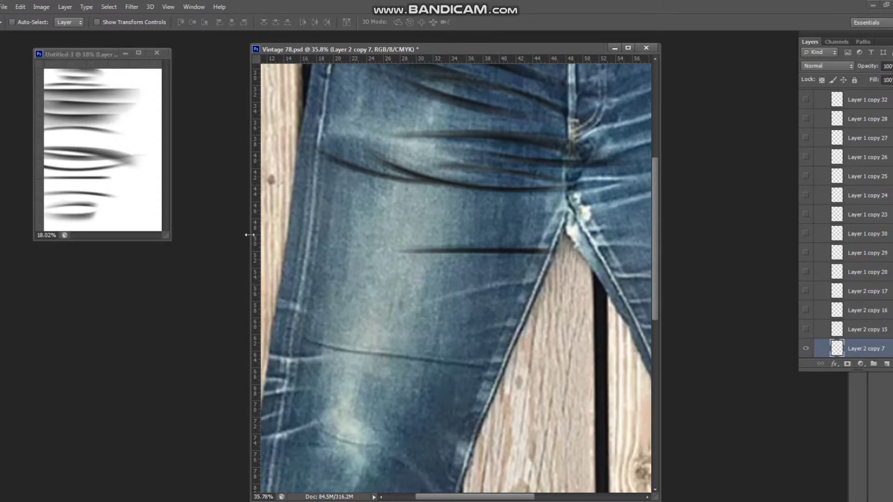
Duplicate Layer 1 copy 22, flip it horizontally, then rotate and shrink it along the thigh crease
left_click_drag(462, 207, 466, 232)
right_click(468, 127)
left_click(493, 155)
key("ctrl+j")
key("ctrl+t")
right_click(479, 296)
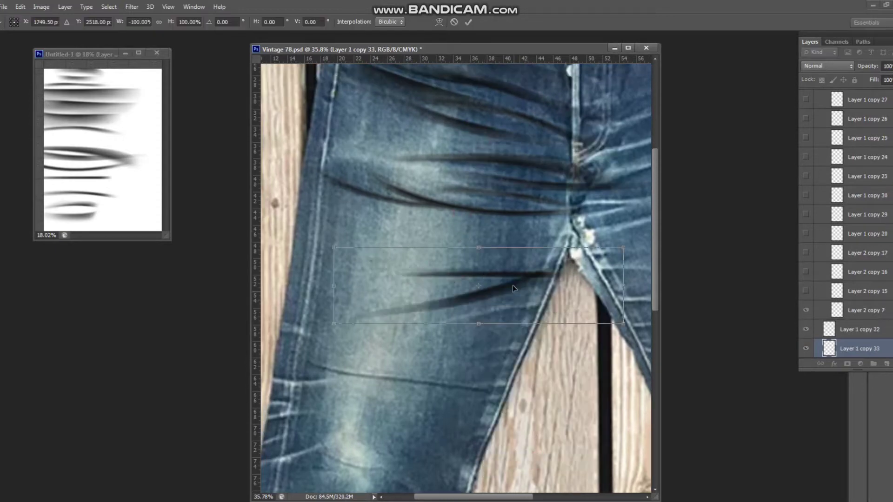
right_click(512, 285)
left_click(539, 409)
left_click_drag(609, 205, 552, 359)
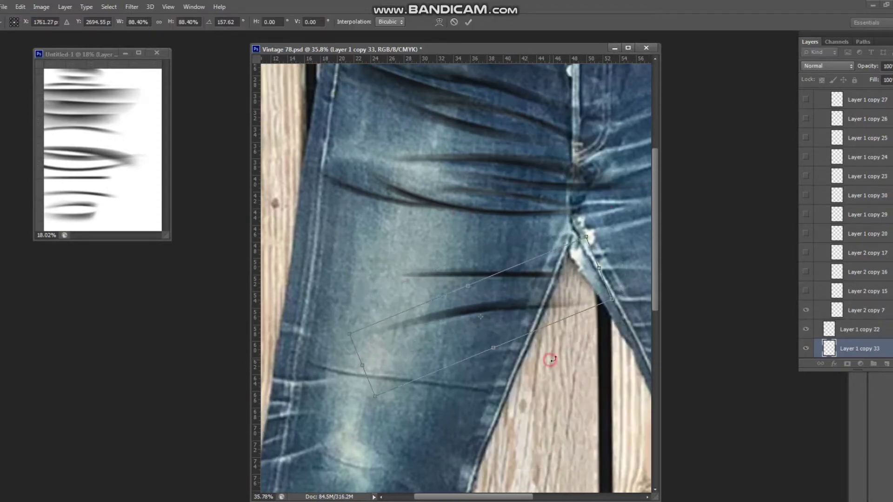
key("Return")
Save Vintage 78.psd and switch back to full-screen view
scroll(524, 354, "down", 3)
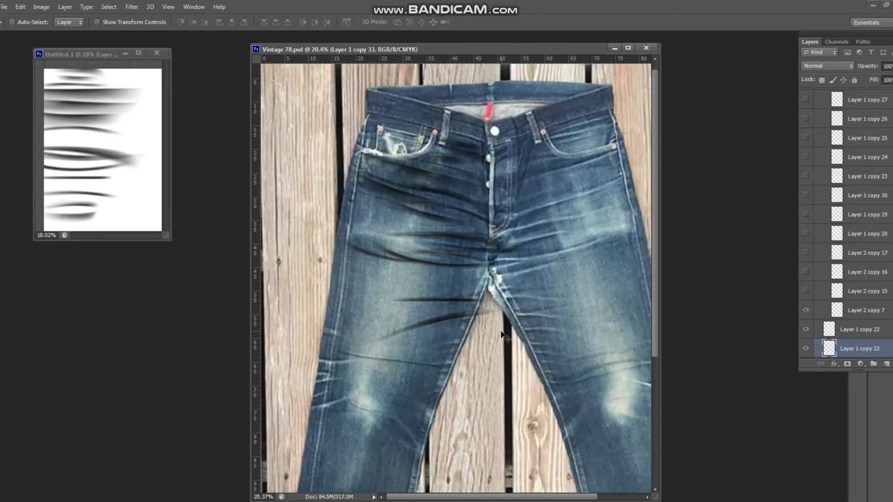
scroll(846, 209, "up", 3)
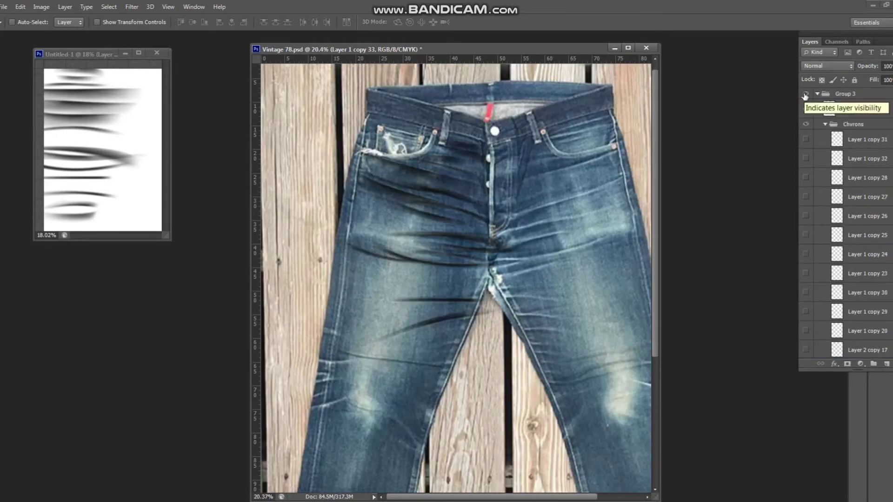
key("ctrl+s")
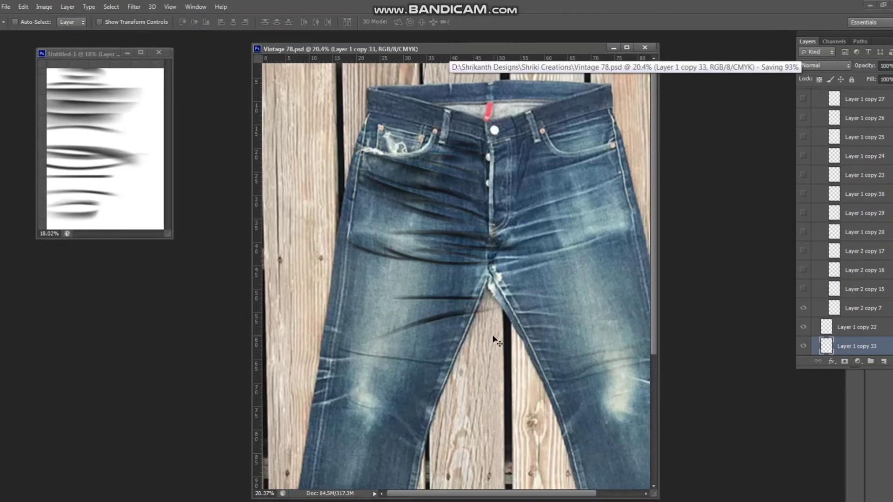
key("f")
scroll(495, 339, "up", 2)
Show the jeans reference and position the Layer 2 copy 15 and 16 streaks on the left knee and thigh
key("e")
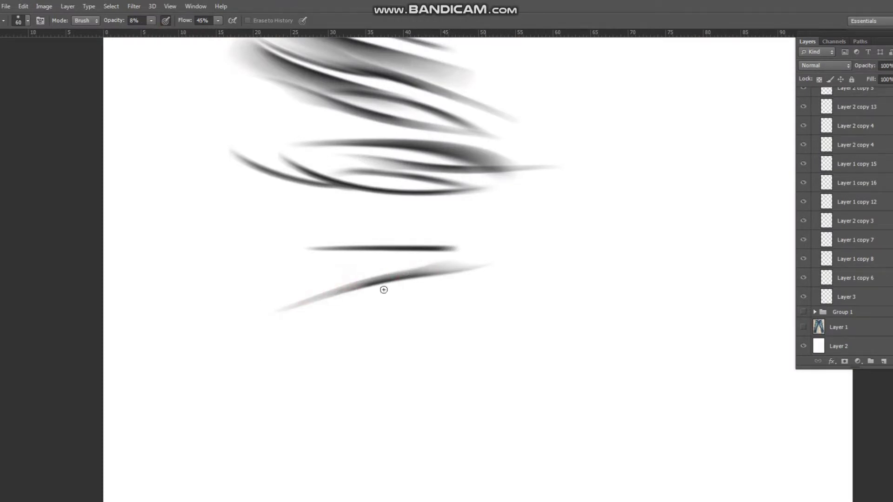
left_click(804, 328)
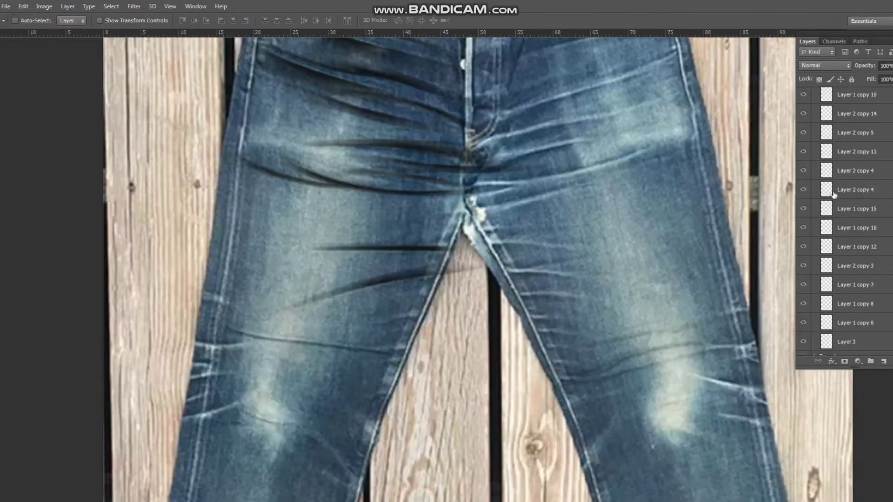
scroll(837, 210, "up", 5)
left_click(804, 153)
key("v")
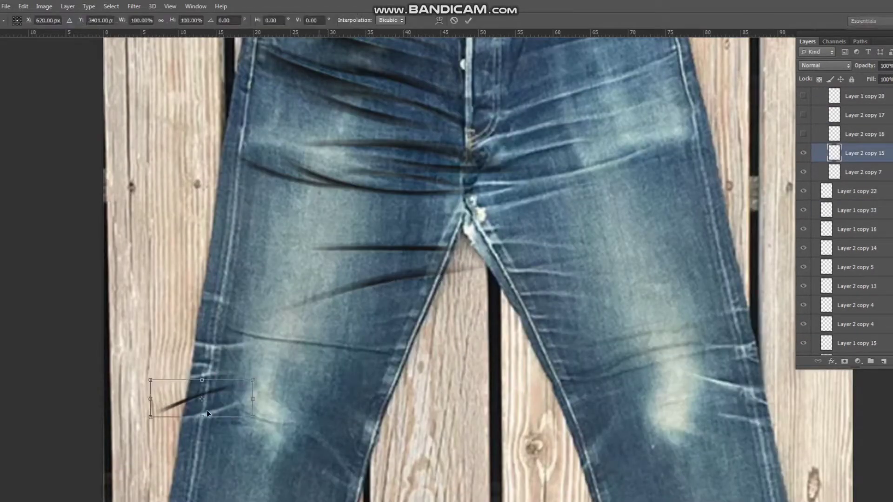
left_click_drag(211, 397, 219, 406)
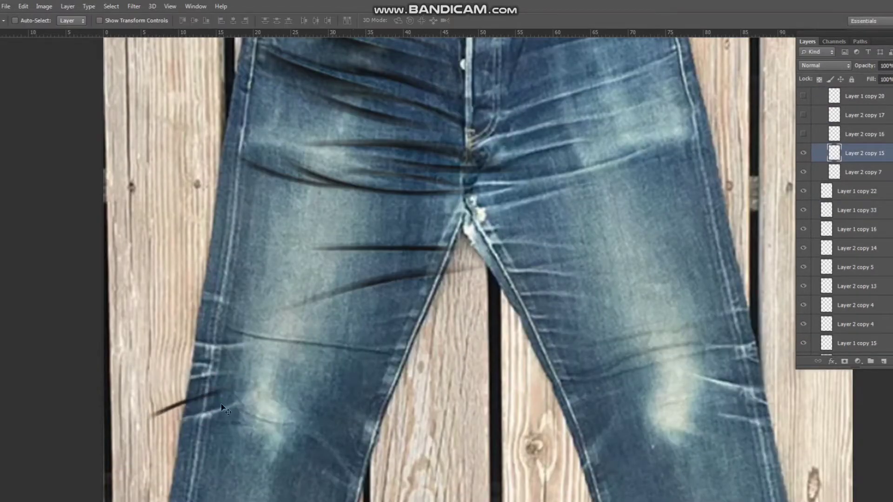
left_click(804, 136)
left_click(803, 134)
right_click(203, 395)
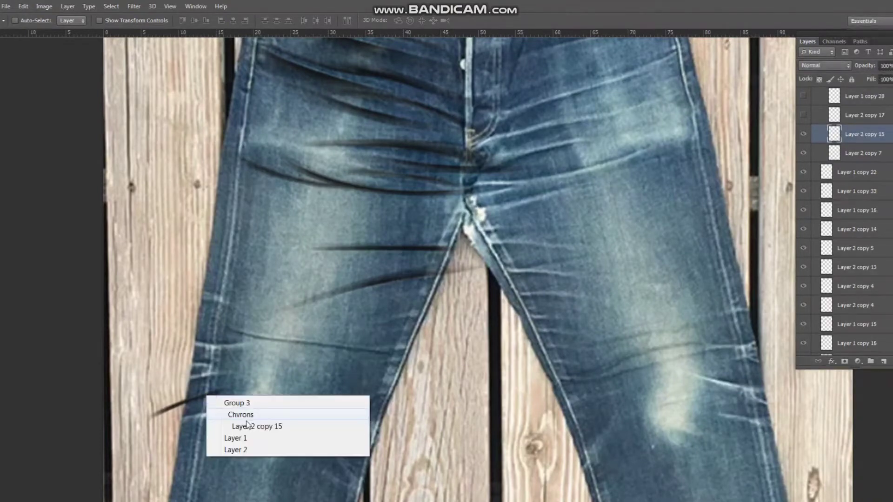
left_click(239, 428)
left_click_drag(325, 410, 298, 395)
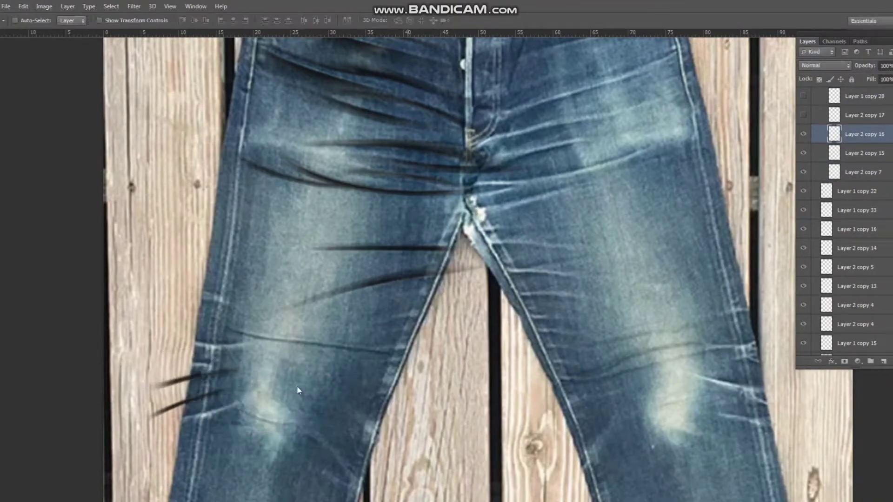
mouse_move(190, 370)
left_mouse_down()
mouse_move(246, 272)
mouse_move(219, 377)
mouse_move(273, 319)
left_mouse_up()
Feather a lasso selection of the streak, then flip a copy and shrink it onto the knee's outer edge
key("l")
key("shift+F6")
key("Return")
key("v")
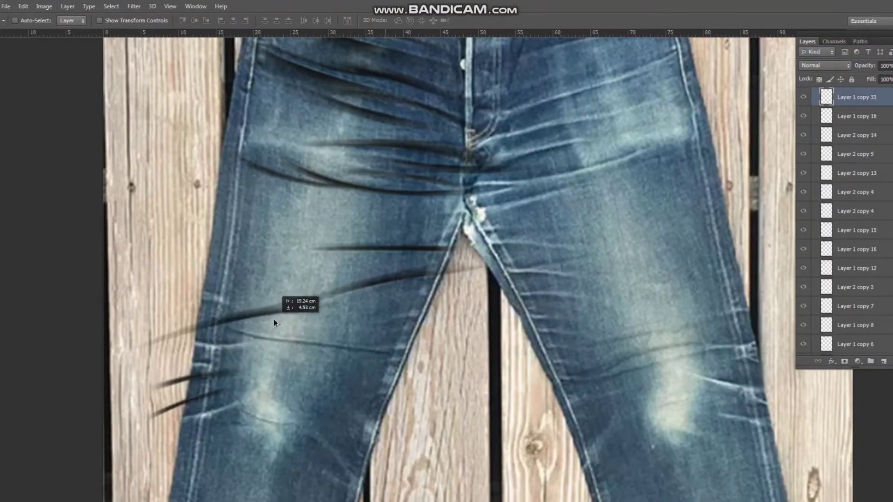
key("ctrl+t")
right_click(270, 321)
left_click(297, 484)
key("ctrl+plus")
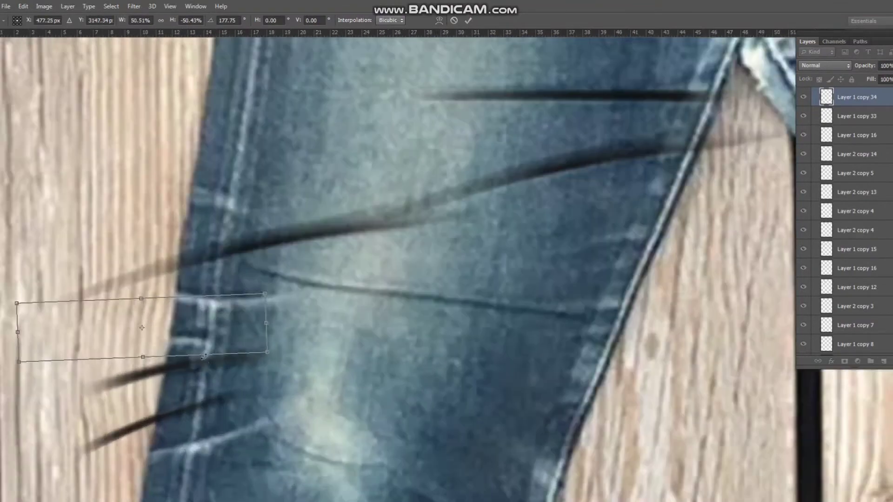
left_click_drag(203, 339, 244, 350)
Warp the flipped streak so its left end bends and curves downward
right_click(211, 318)
left_click(221, 398)
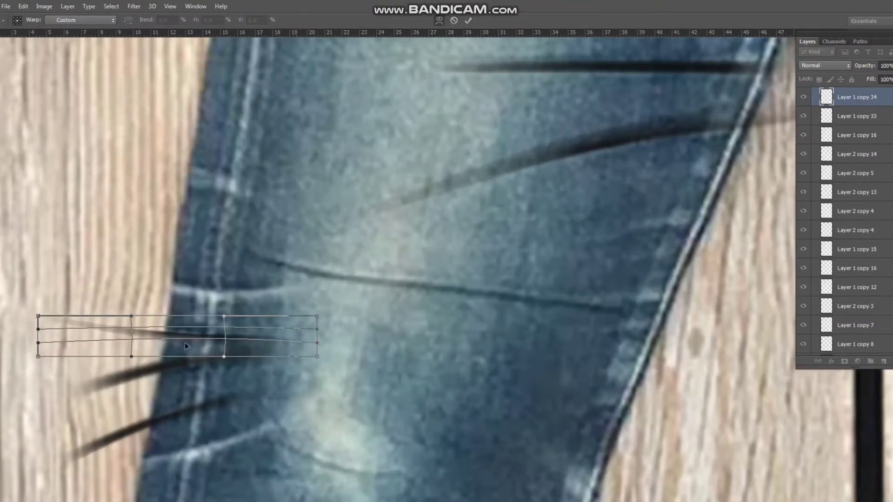
left_click_drag(38, 357, 36, 379)
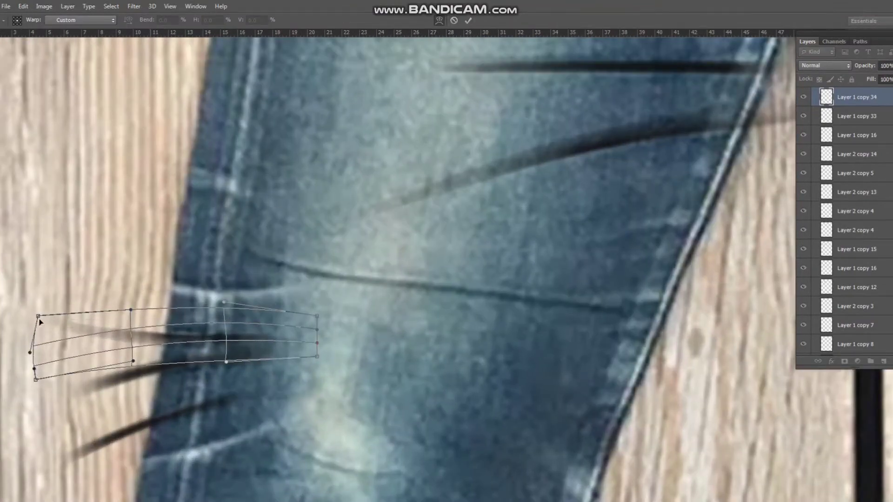
left_click_drag(37, 316, 25, 336)
left_click_drag(198, 331, 221, 327)
key("Return")
Move another stroke copy up the leg, rotate it along the knee and narrow it
key("l")
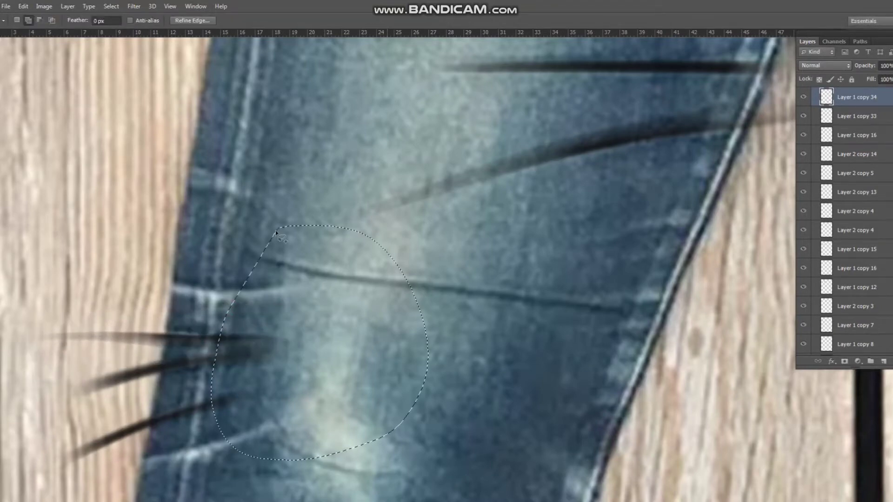
left_click_drag(275, 230, 277, 234)
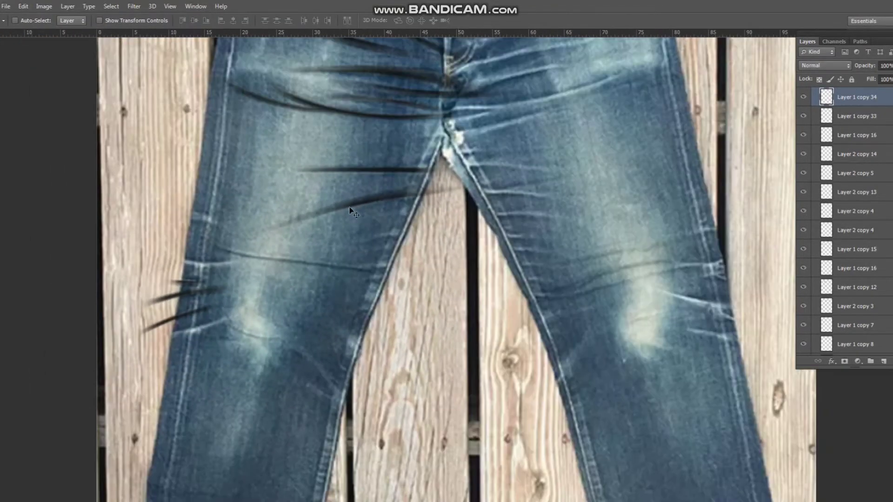
left_click_drag(352, 212, 358, 225)
key("ctrl+t")
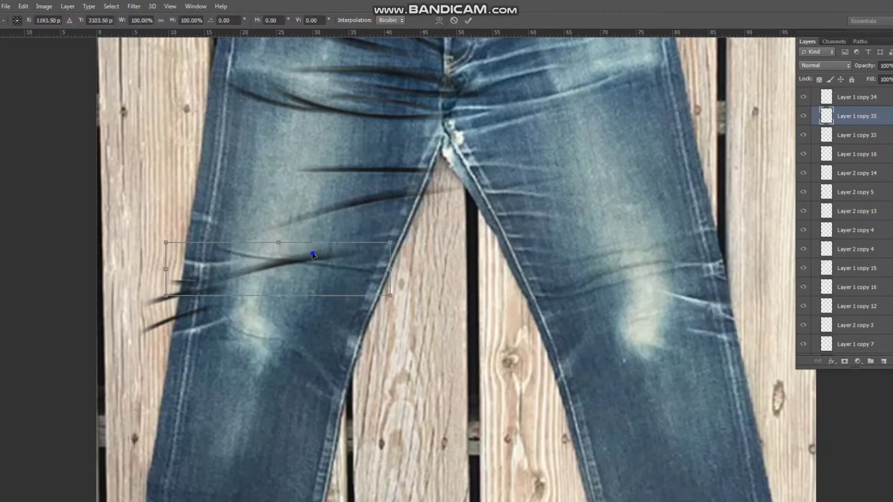
left_click_drag(294, 259, 314, 231)
scroll(218, 258, "up", 2)
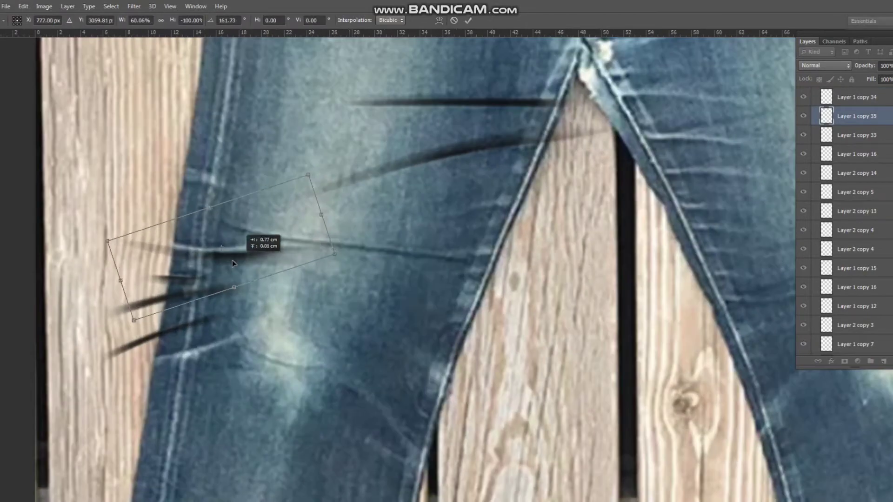
left_click_drag(454, 168, 307, 217)
scroll(348, 302, "down", 2)
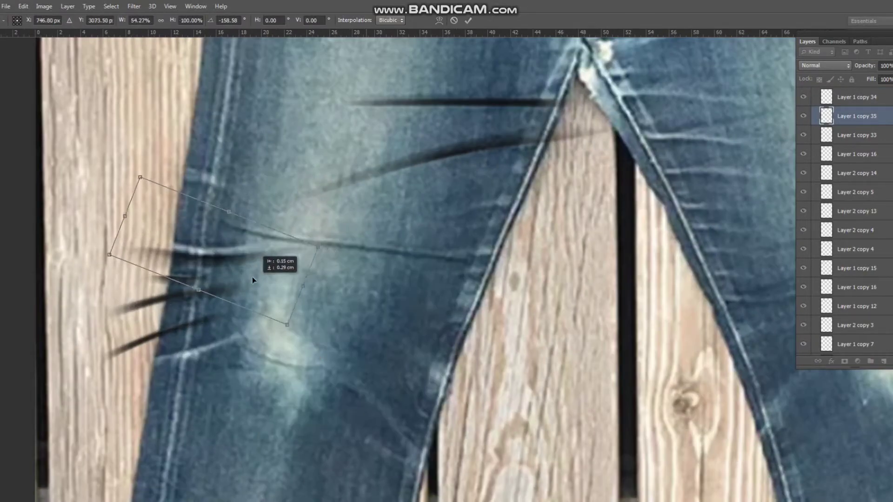
key("Return")
scroll(250, 277, "down", 2)
scroll(847, 200, "up", 5)
Show the Layer 1 copy 31 chevron and move it onto the left thigh
left_click(803, 125)
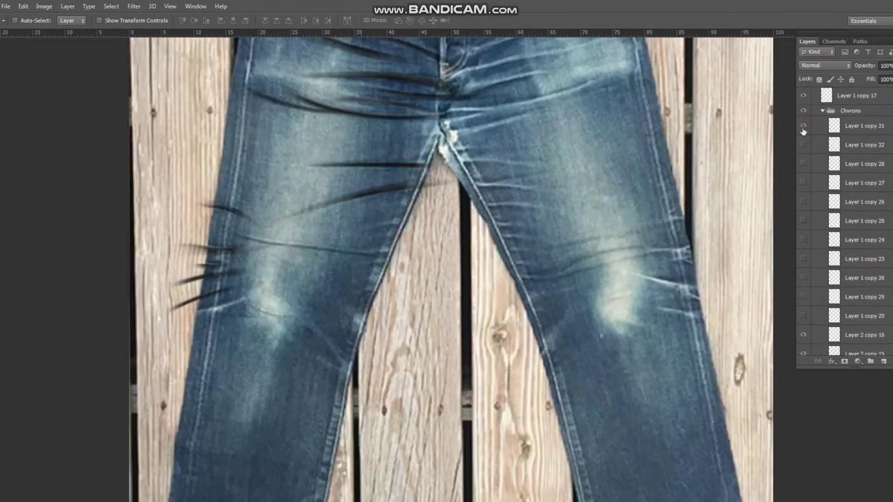
left_click(864, 125)
scroll(219, 209, "up", 3)
mouse_move(285, 200)
left_mouse_down()
mouse_move(286, 211)
mouse_move(270, 216)
left_mouse_up()
key("ctrl+t")
right_click(246, 197)
left_click(287, 233)
key("Return")
scroll(271, 218, "down", 2)
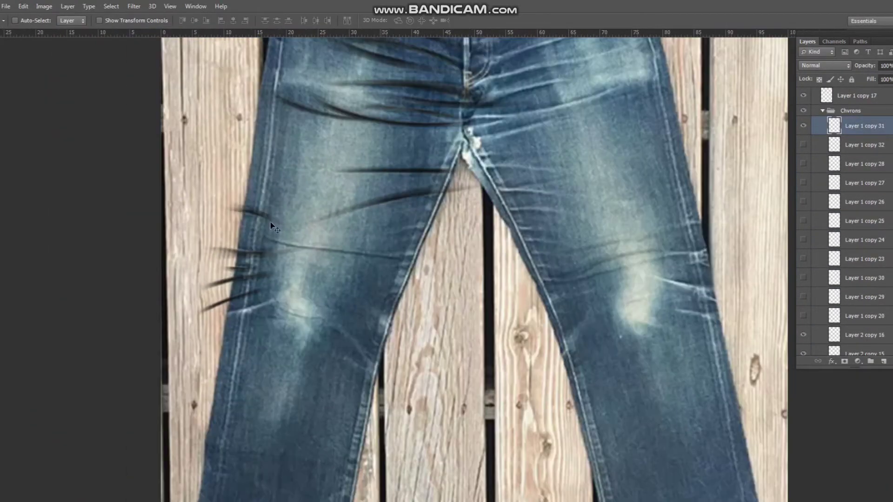
Apply a 15.5 Gaussian Blur to the chevron and move a duplicated copy into place
left_click(134, 6)
left_click(309, 222)
key("Return")
scroll(271, 271, "up", 2)
mouse_move(272, 272)
left_mouse_down()
mouse_move(288, 361)
mouse_move(259, 340)
left_mouse_up()
Set the Layer 1 copy 20 chevron stroke to 70% opacity
scroll(288, 361, "down", 1)
scroll(264, 347, "down", 1)
scroll(272, 342, "down", 1)
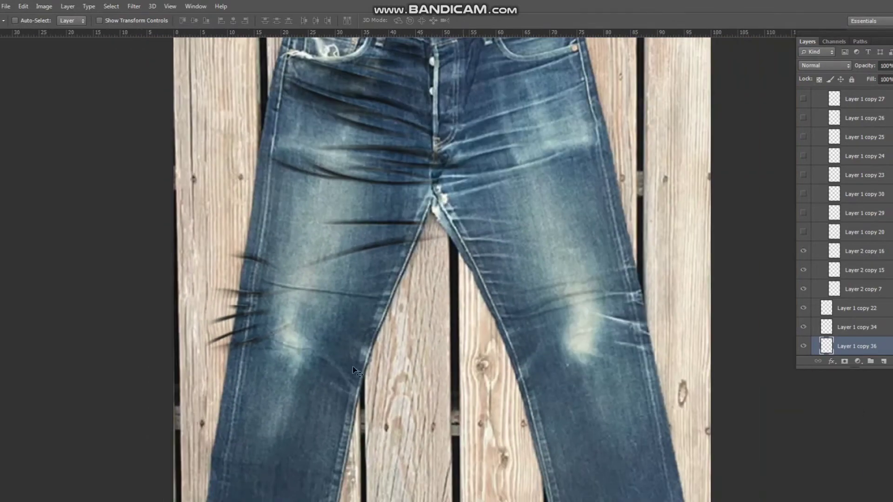
scroll(456, 259, "up", 1)
left_click(445, 257, "ctrl")
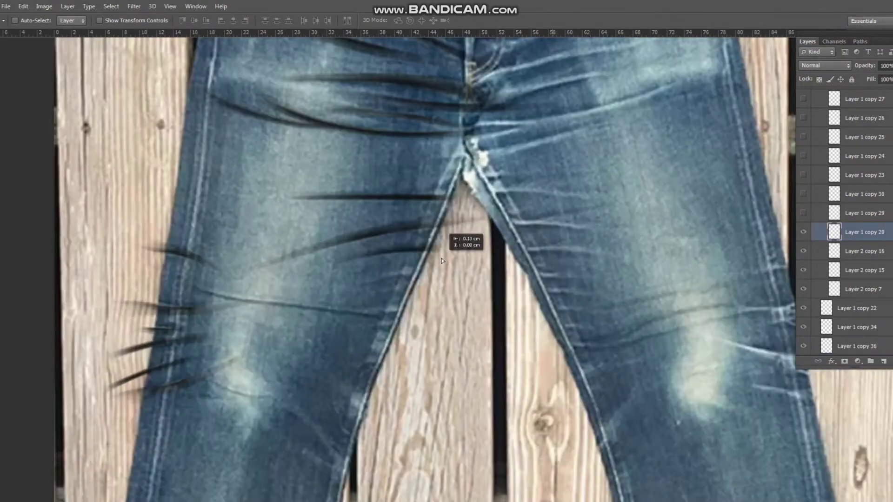
scroll(512, 246, "up", 1)
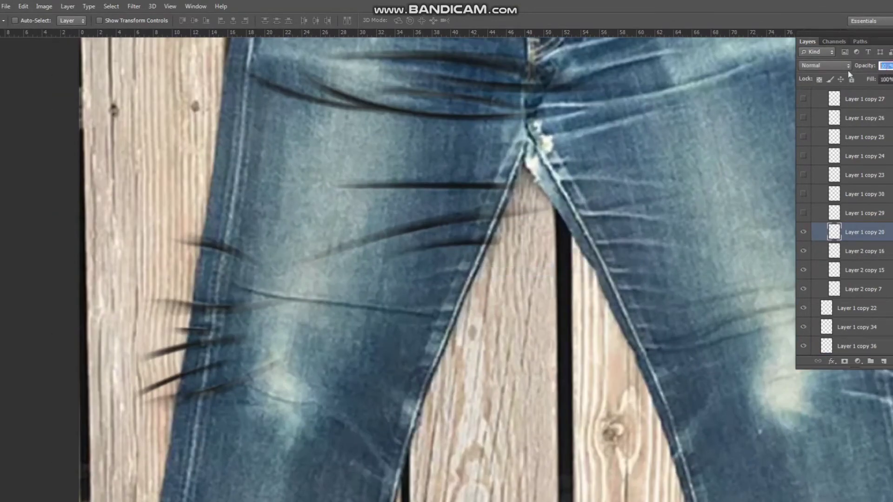
key("Return")
Delete the unused chevron stroke layers and show and select Layer 1 copy 23
left_click(803, 213)
right_click(234, 386)
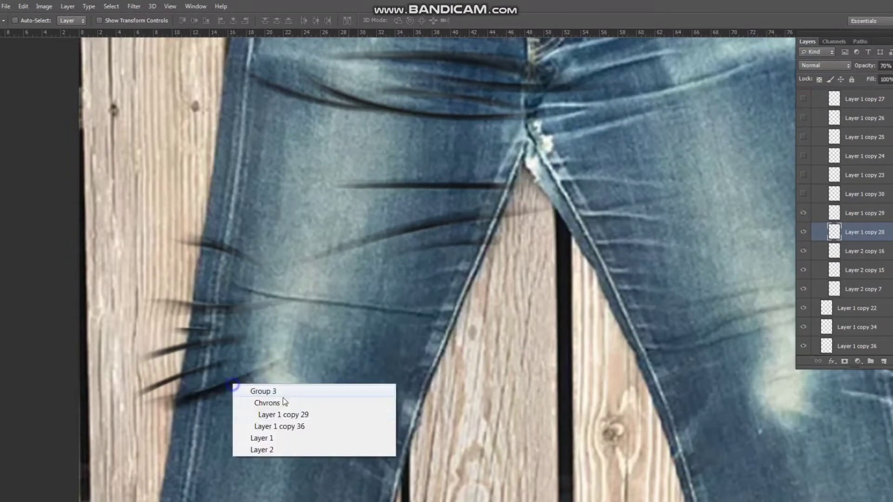
left_click(288, 414)
left_click(851, 194, "shift")
key("Delete")
left_click(803, 176)
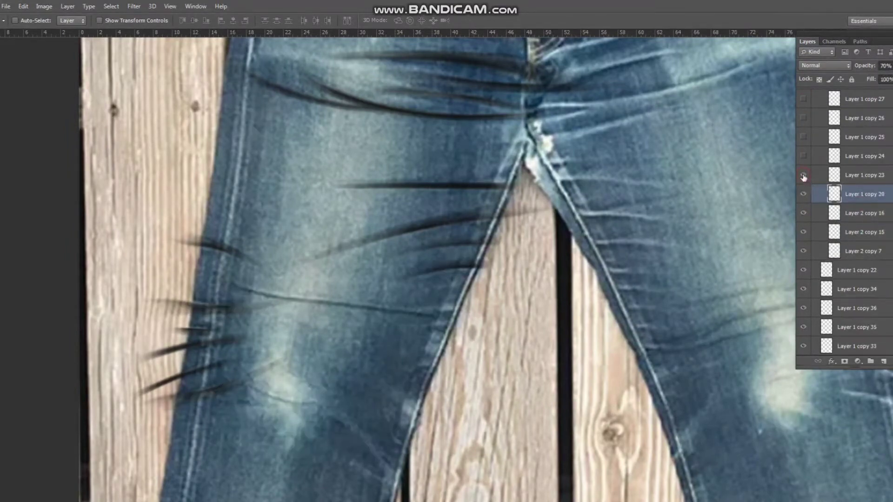
left_click(860, 175)
scroll(489, 260, "up", 1)
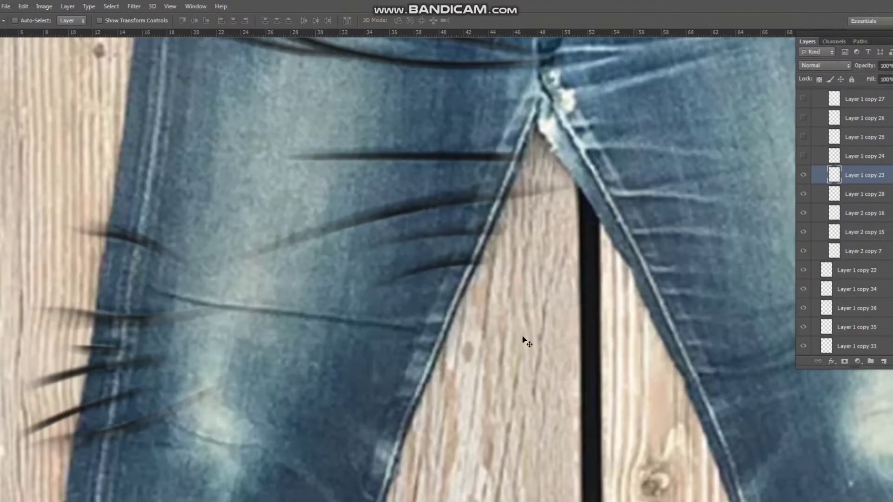
key("ctrl+minus")
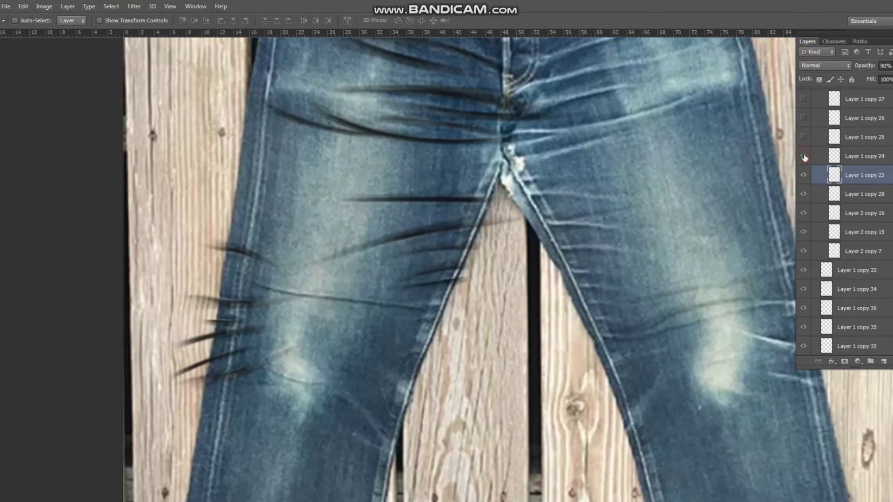
Apply Gaussian Blur to the Layer 1 copy 24 stroke
left_click(811, 157)
left_click(134, 6)
left_click(307, 223)
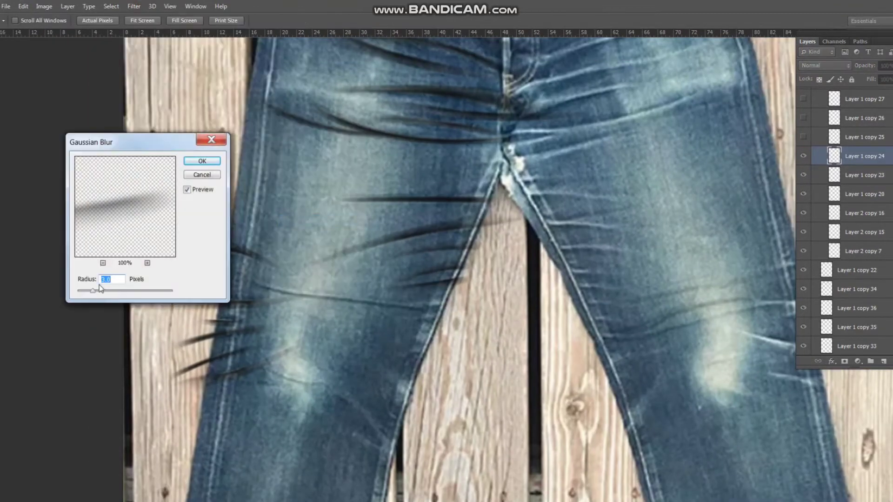
key("Return")
left_click(803, 136)
Show Layer 1 copies 25 and 26 and move copy 26 onto the inner left thigh
left_click(861, 137)
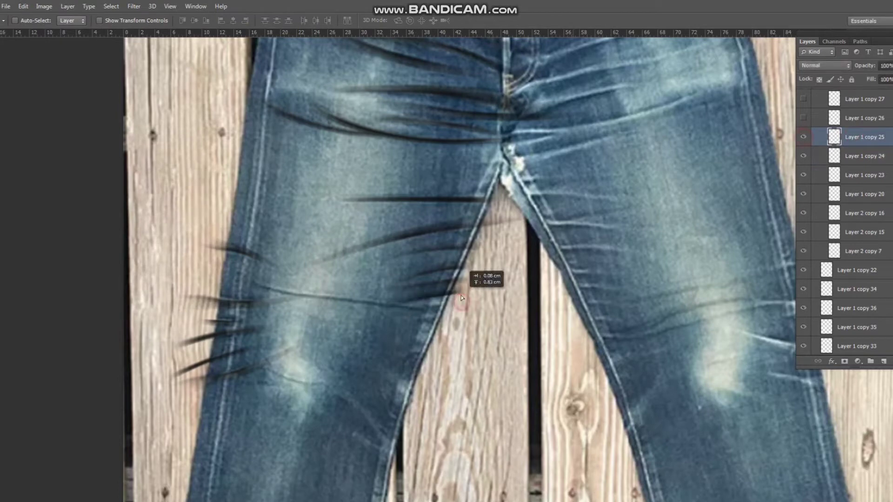
left_click(803, 119)
left_click(860, 118)
key("ctrl+t")
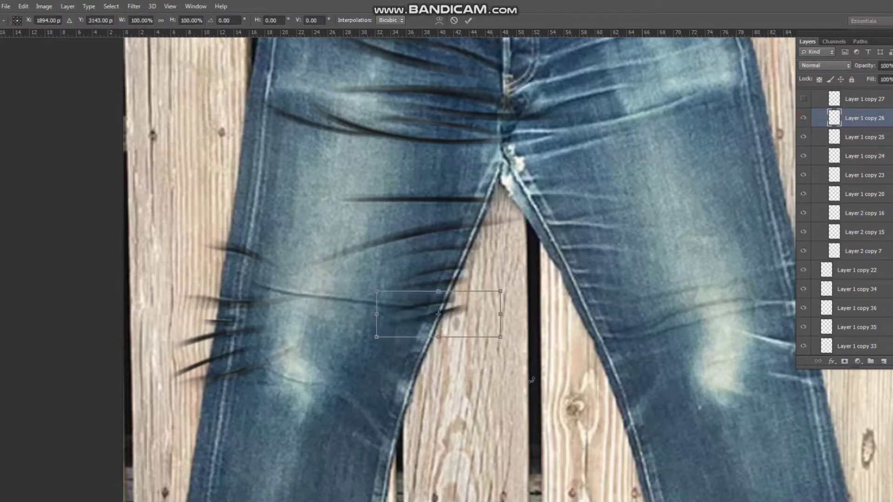
key("ctrl+plus")
left_click_drag(446, 342, 439, 301)
key("Return")
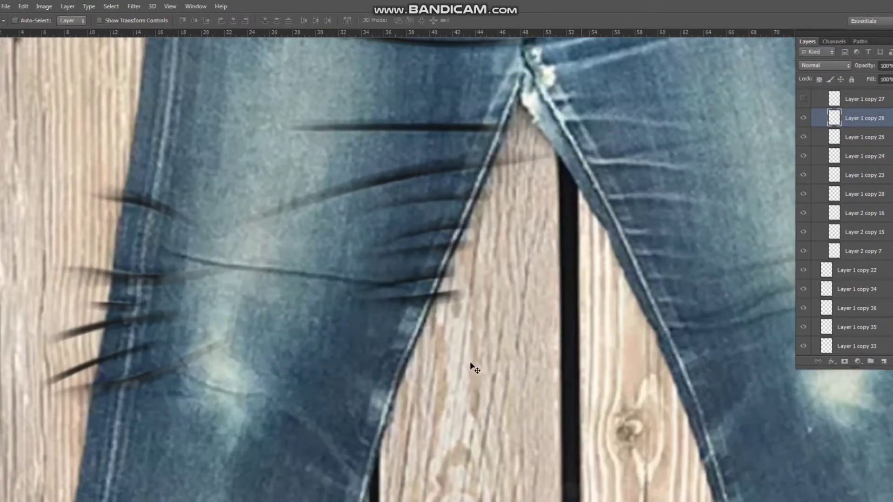
Show Layer 1 copy 27 and warp its top-left end upward
left_click(803, 99)
key("ctrl+minus")
left_click(860, 99)
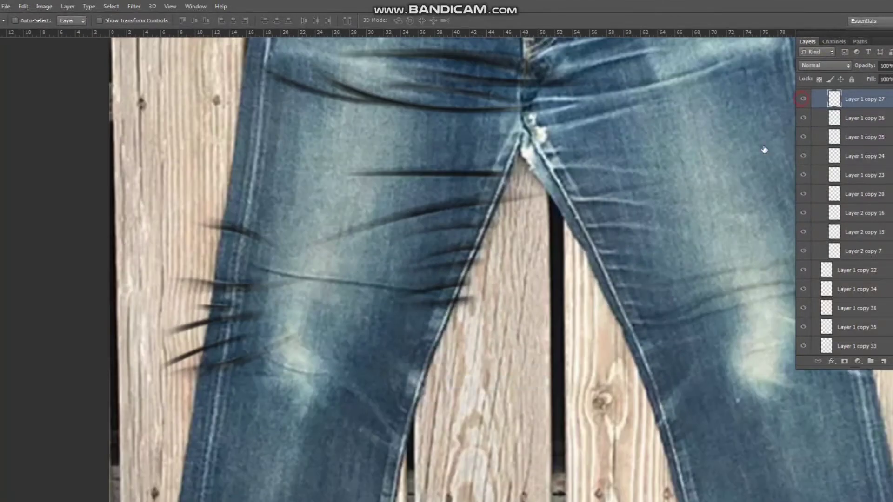
key("ctrl+t")
right_click(411, 358)
left_click(418, 292)
left_click_drag(348, 305, 343, 282)
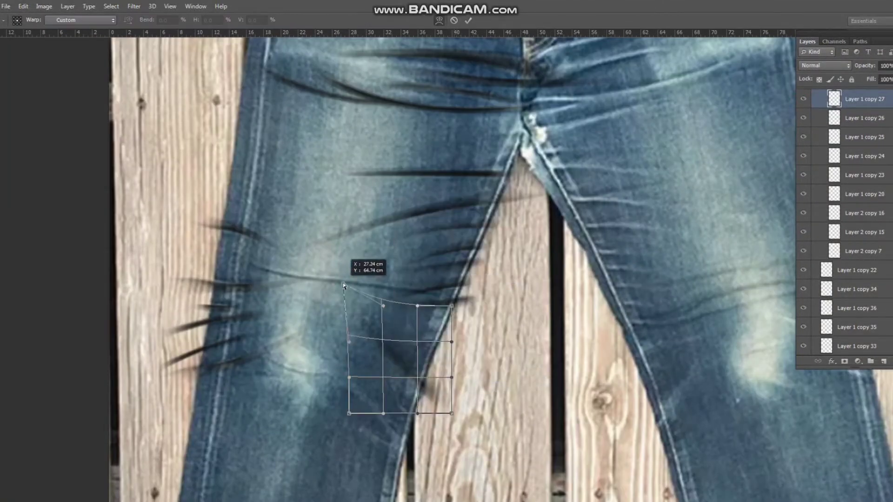
key("Return")
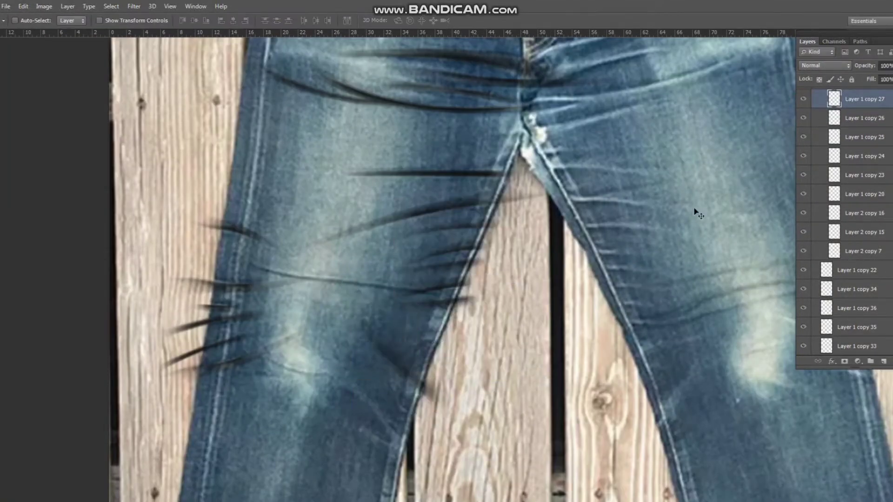
Cancel a trial transform and toggle the jeans photo off and on to compare
key("ctrl+t")
left_click_drag(454, 416, 493, 386)
key("Escape")
scroll(847, 232, "down", 5)
left_click(804, 328)
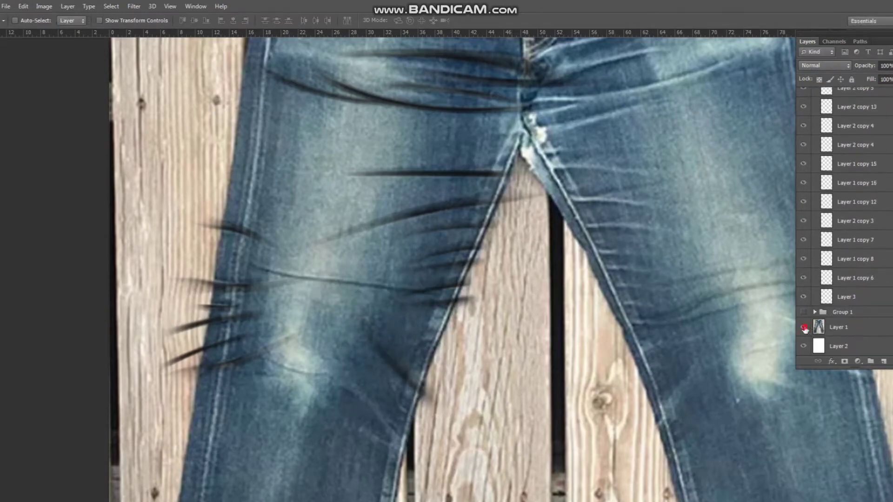
key("e")
scroll(837, 233, "down", 3)
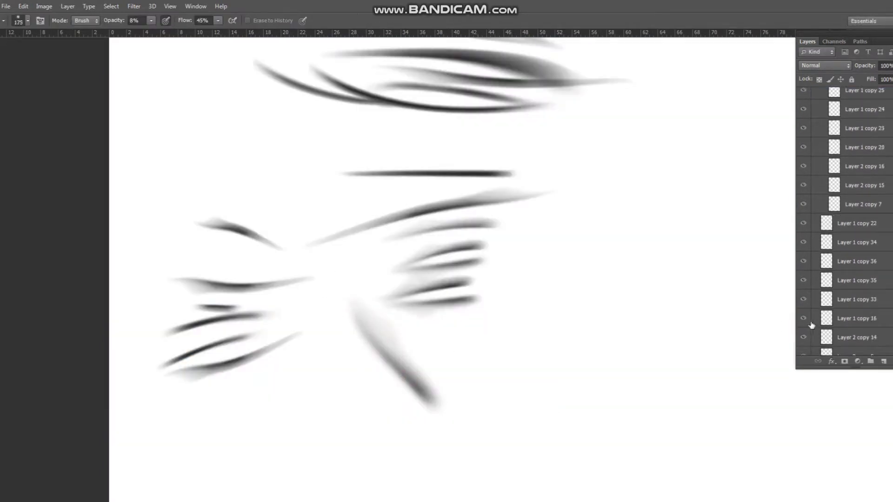
scroll(837, 233, "down", 3)
left_click(803, 333)
key("v")
scroll(838, 203, "up", 2)
scroll(839, 203, "up", 5)
Warp Layer 1 copy 28 so its top-left end bends down and left
left_click(860, 176)
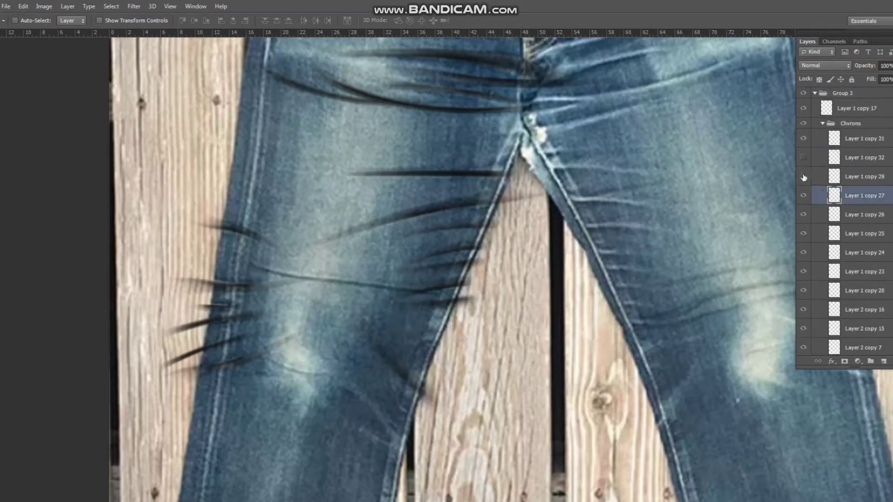
key("ctrl+t")
right_click(390, 430)
left_click(410, 327)
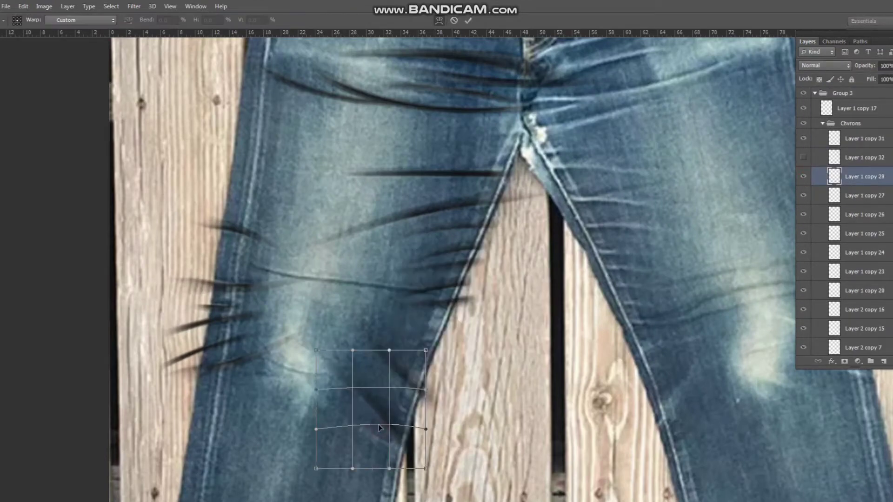
left_click_drag(310, 352, 289, 370)
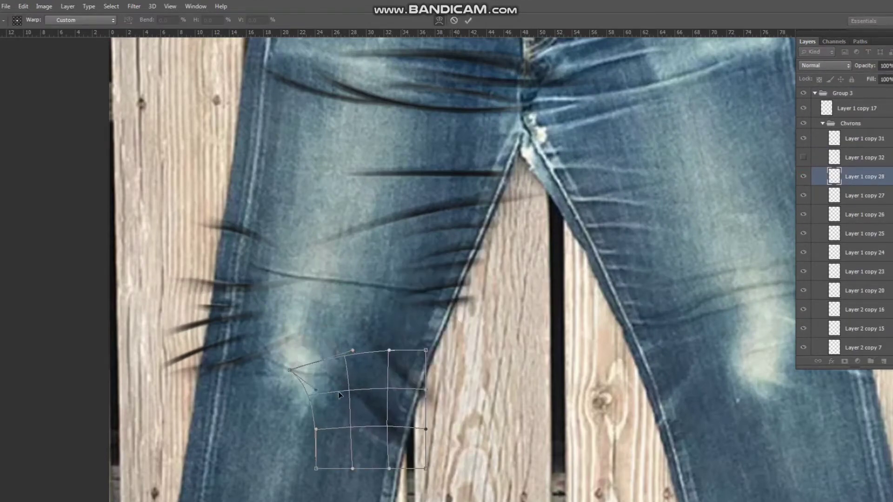
key("Return")
Show Layer 1 copy 32, nudge its chevron, and place a chevron copy over the crotch
left_click(803, 157)
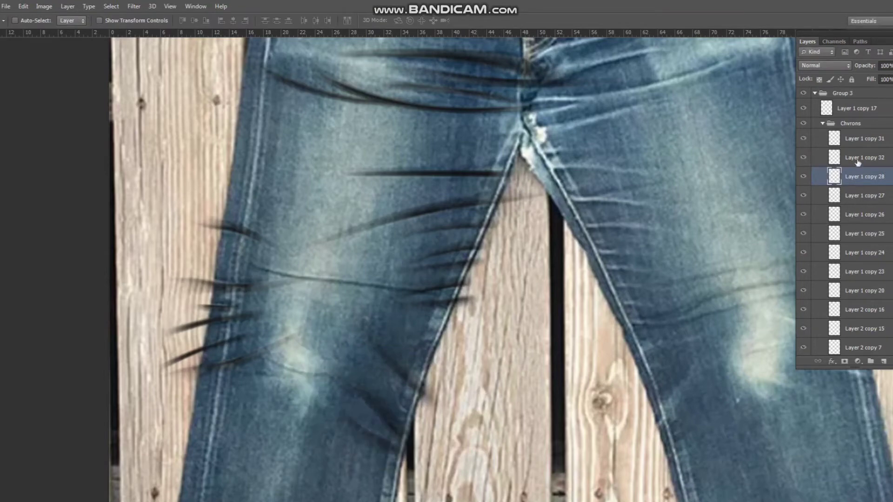
left_click(864, 157)
right_click(417, 446)
left_click_drag(385, 448, 389, 450)
scroll(390, 450, "down", 5)
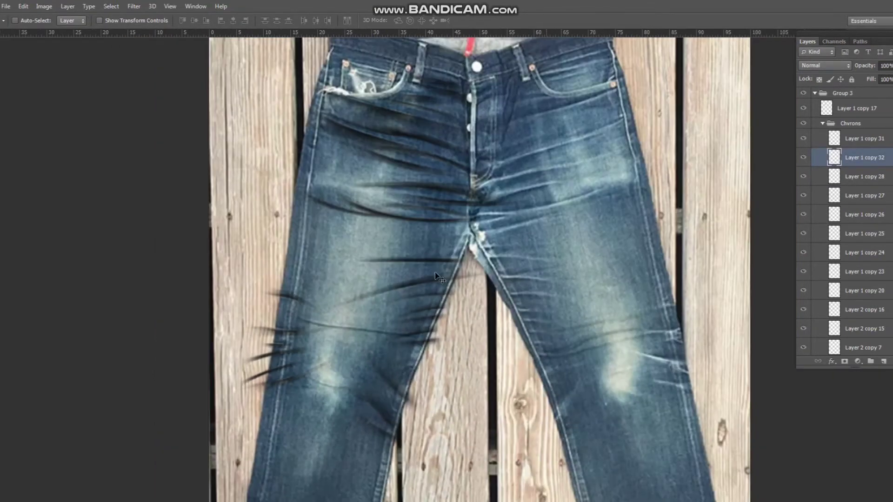
scroll(433, 343, "up", 5)
left_click_drag(428, 375, 520, 259)
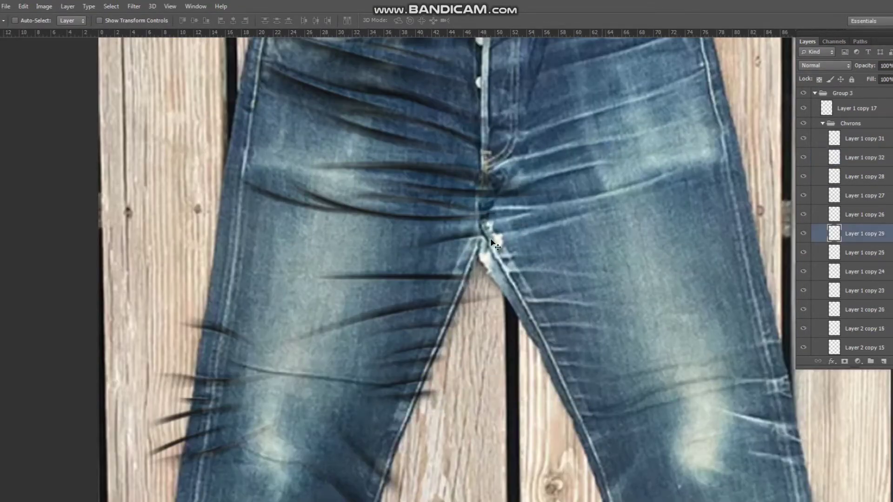
Hide and reshow the chevron strokes to compare the result
scroll(519, 258, "down", 1)
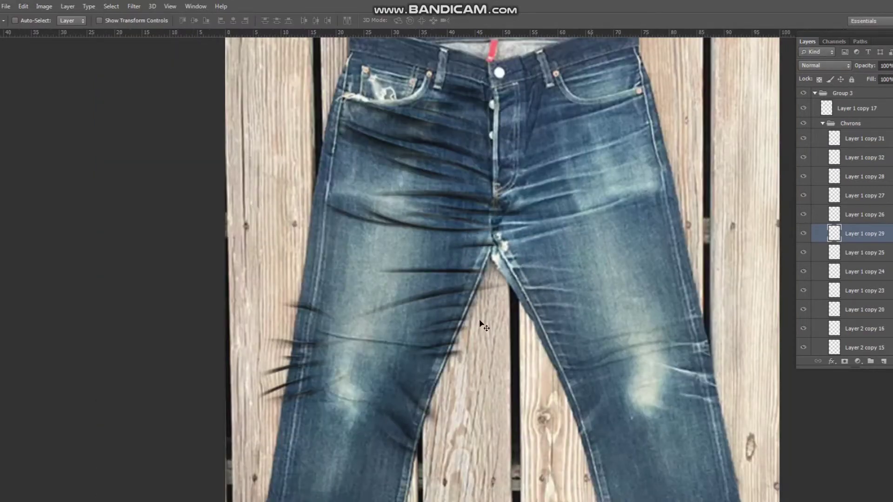
scroll(428, 306, "down", 1)
scroll(855, 209, "down", 5)
scroll(864, 93, "up", 5)
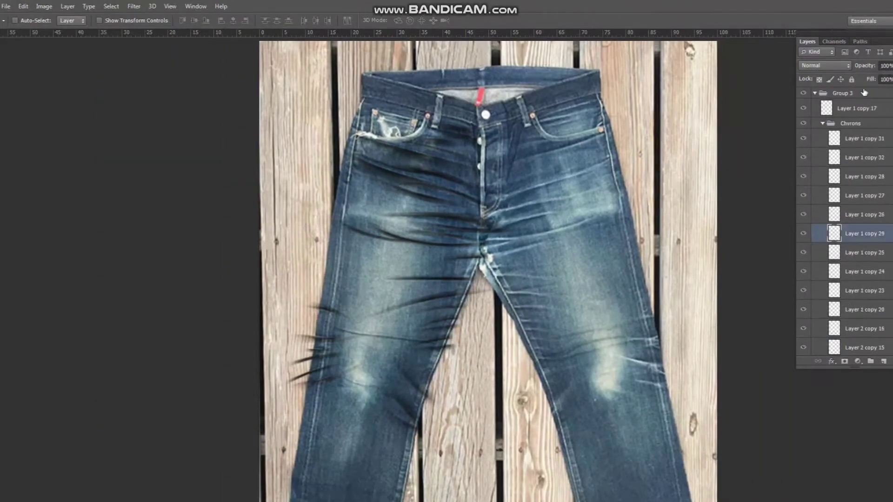
double_click(804, 93)
left_click(804, 93)
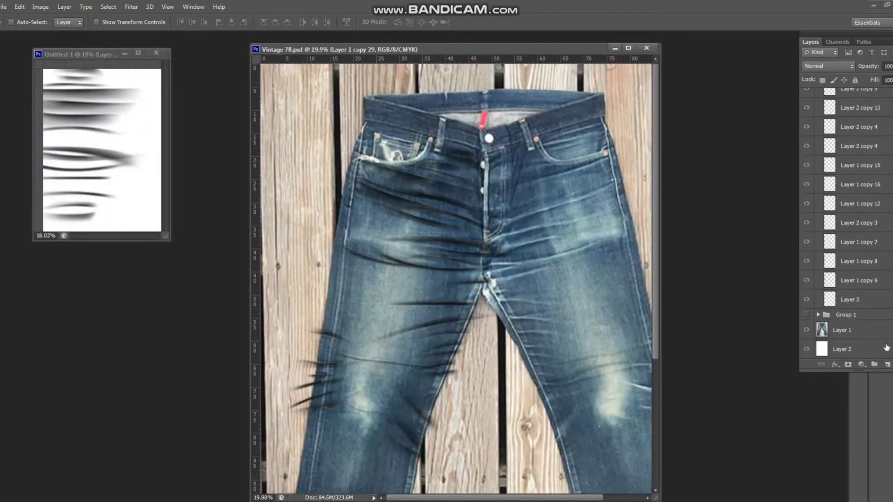
On a new layer, brush dark shading from the left knee to the pocket and hide the chevrons
left_click(888, 366)
key("b")
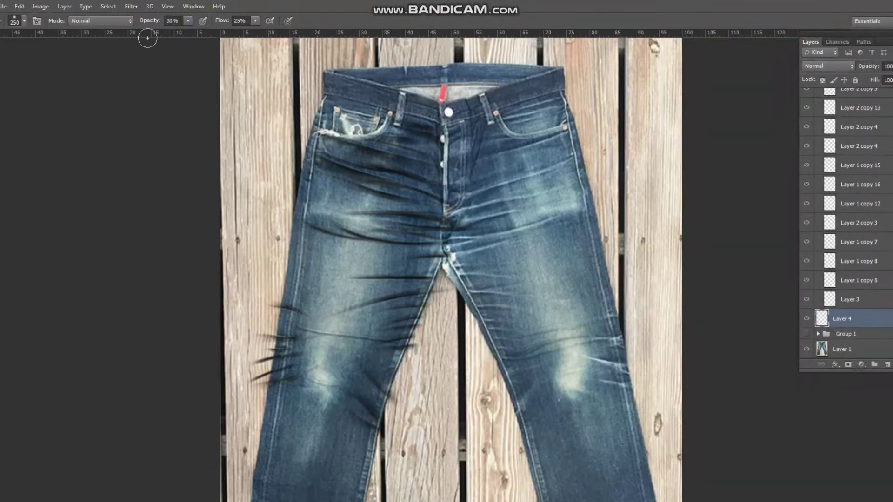
mouse_move(319, 385)
left_mouse_down()
mouse_move(422, 143)
mouse_move(339, 295)
mouse_move(313, 466)
mouse_move(311, 438)
mouse_move(368, 279)
mouse_move(319, 368)
left_mouse_up()
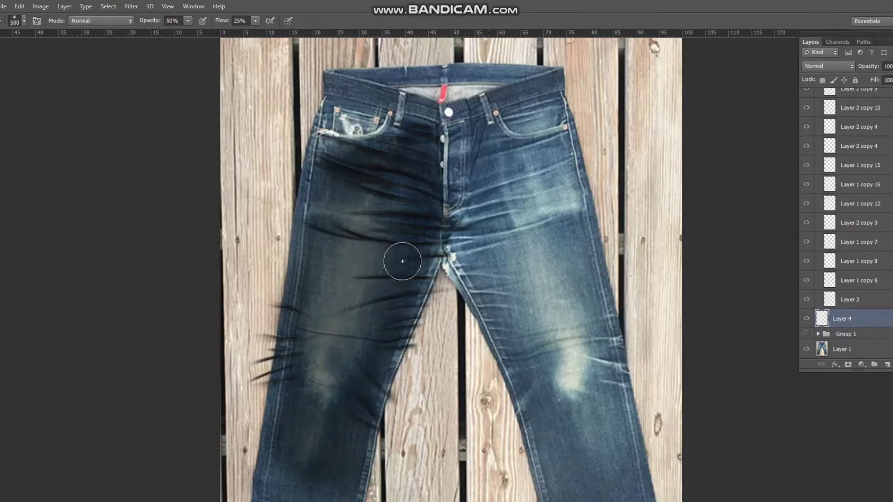
scroll(847, 209, "up", 10)
left_click(806, 95)
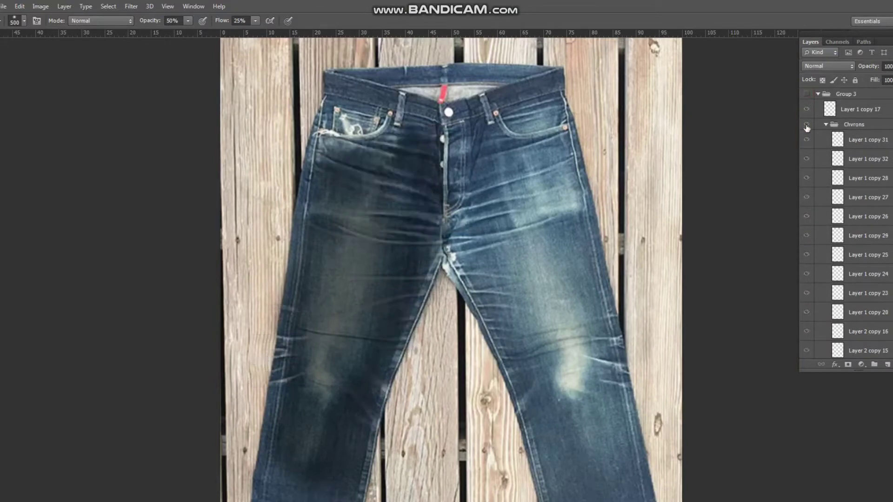
left_click(806, 95)
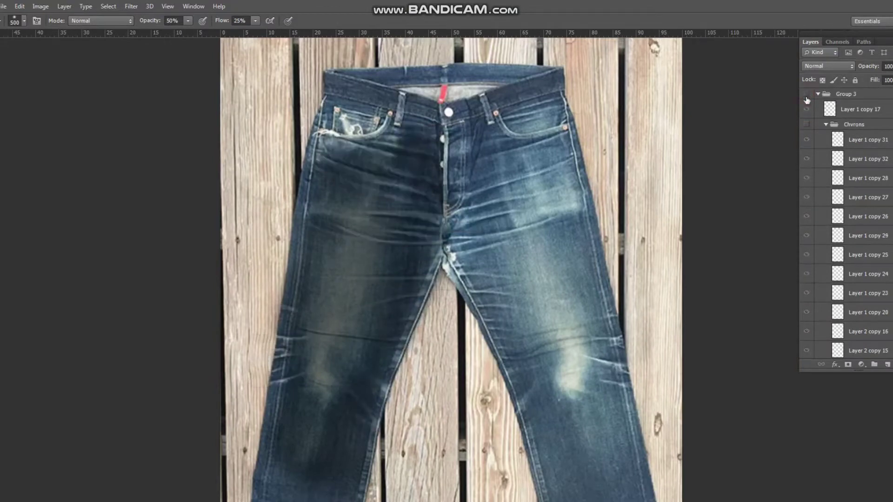
scroll(837, 279, "down", 5)
scroll(837, 279, "down", 5)
left_click(806, 330)
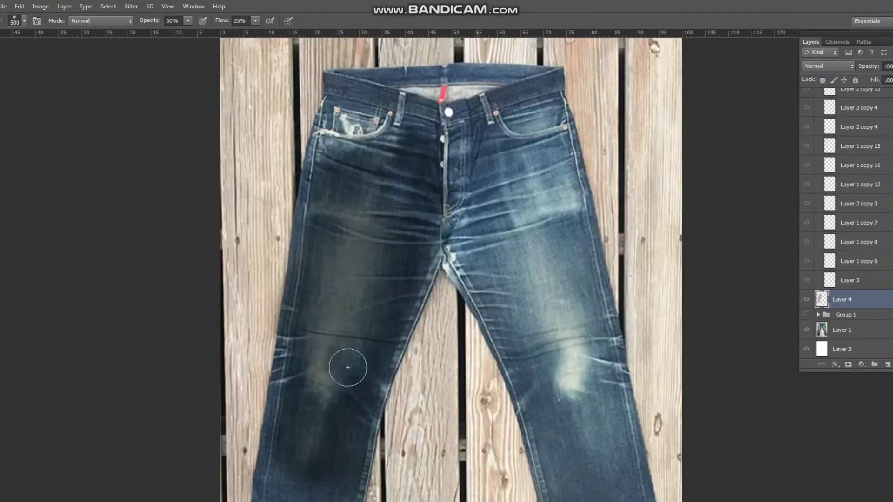
On another new layer, darken the lower and upper left thigh with a 400 brush
left_click(875, 365)
key("]")
mouse_move(319, 398)
left_mouse_down()
mouse_move(331, 389)
mouse_move(368, 215)
mouse_move(369, 320)
left_mouse_up()
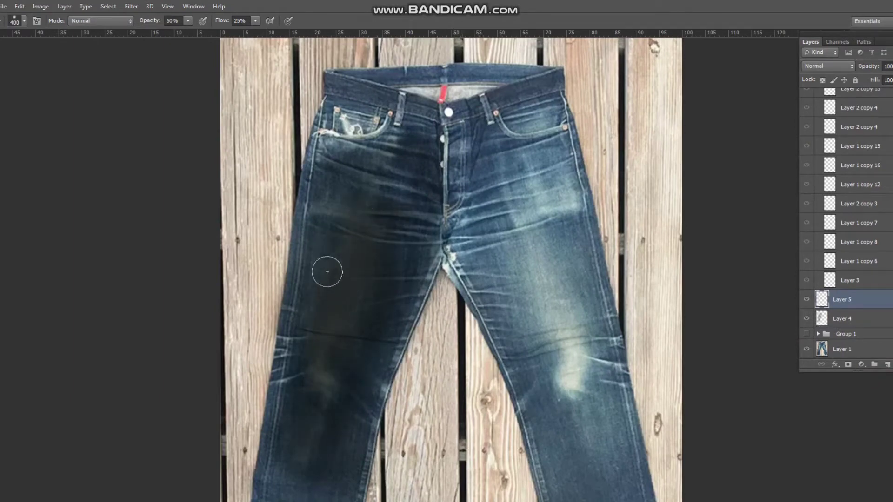
left_click_drag(323, 344, 334, 340)
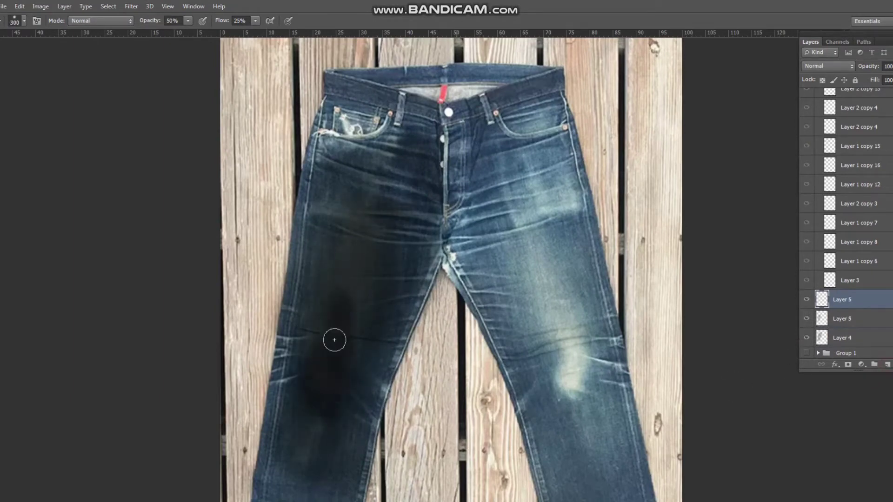
mouse_move(346, 274)
left_mouse_down()
mouse_move(366, 222)
mouse_move(339, 258)
left_mouse_up()
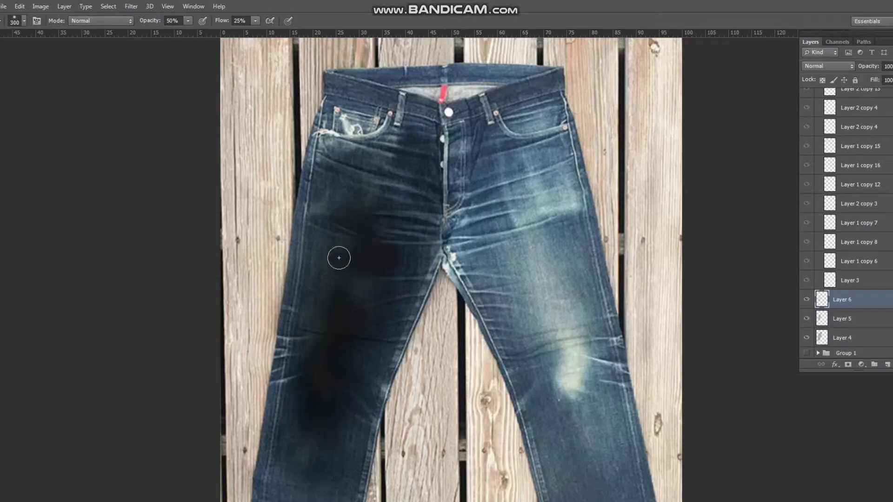
scroll(808, 338, "down", 2)
left_click(806, 330)
Apply a Gaussian Blur of radius 160 to Layer 4's shading
left_click(842, 299)
left_click(131, 6)
left_click(317, 227)
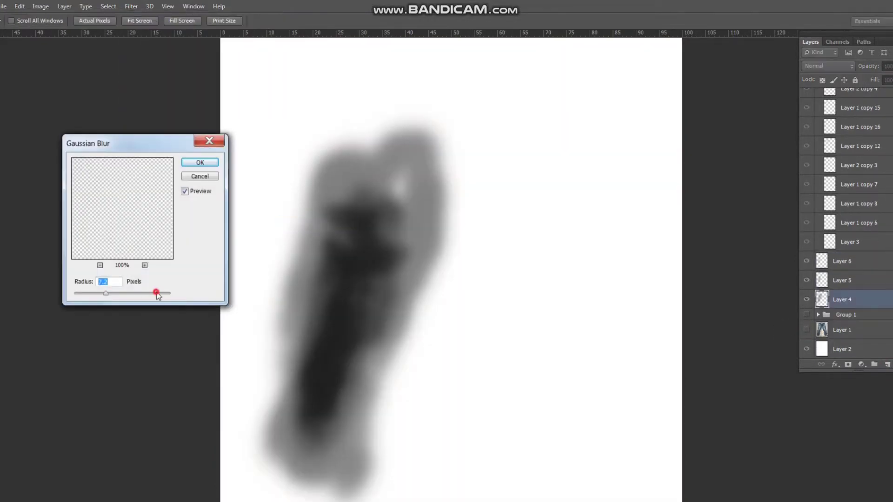
left_click_drag(157, 295, 145, 292)
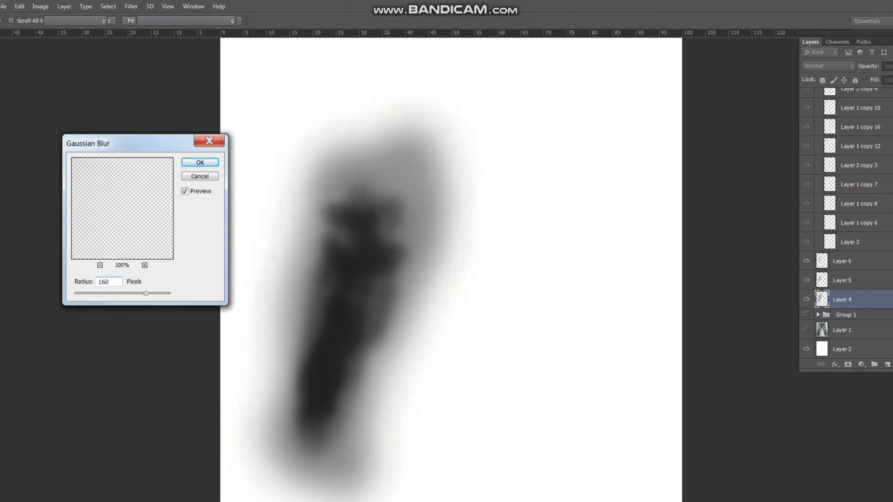
key("Return")
Group Layers 4, 5 and 6 together as the Used group
left_click(865, 280)
left_click(845, 262)
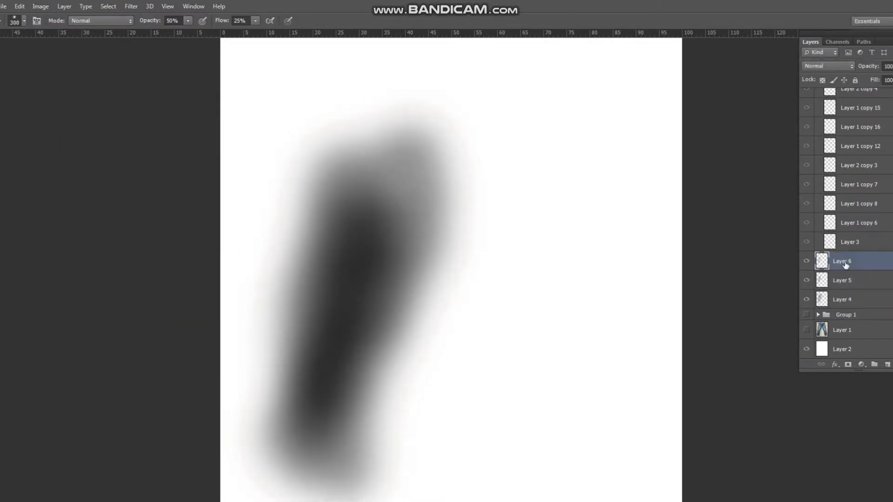
left_click(843, 299, "shift")
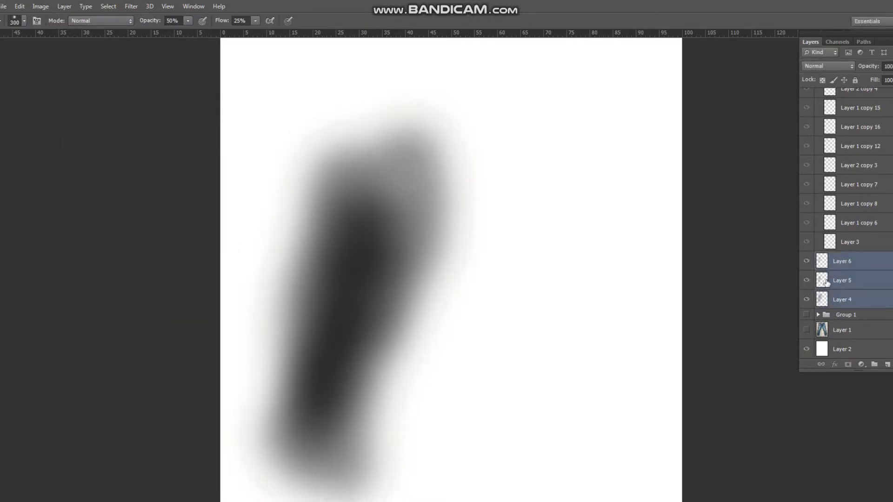
key("ctrl+g")
scroll(538, 257, "down", 2)
scroll(846, 209, "up", 10)
Show the chevron-stroke group again and move the Used group back above Group 1
left_click(807, 95)
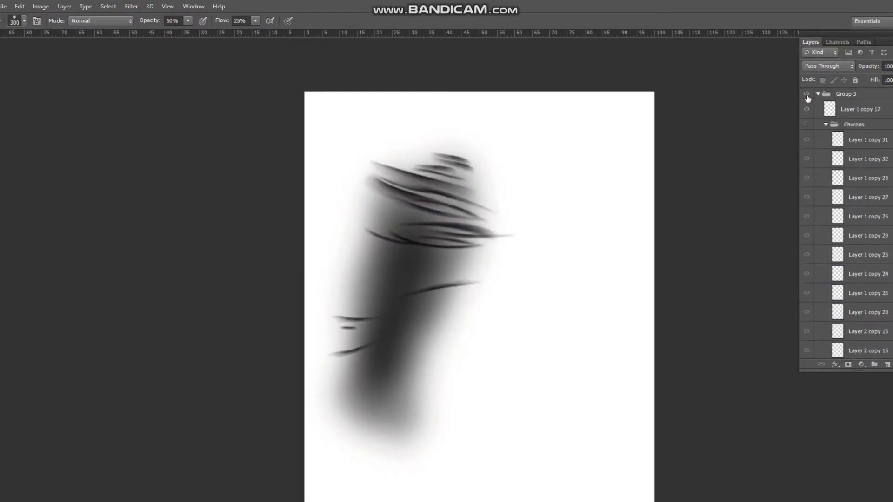
scroll(845, 325, "down", 10)
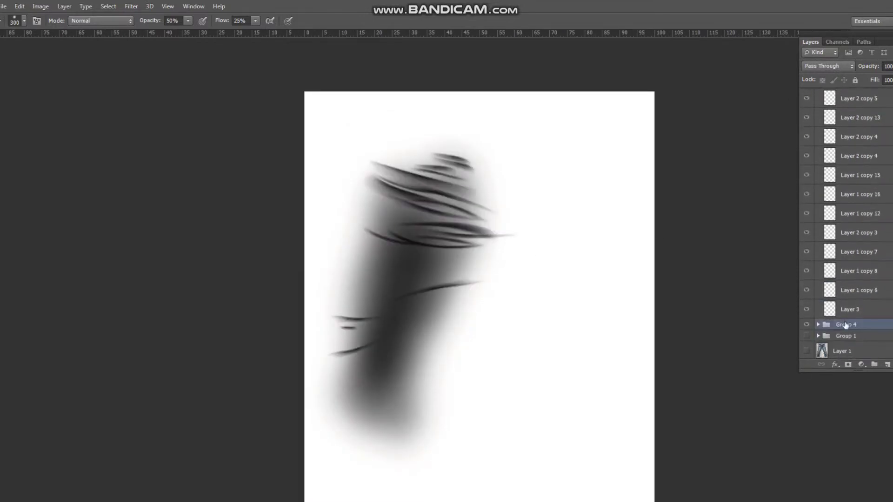
scroll(846, 326, "up", 5)
scroll(860, 256, "up", 5)
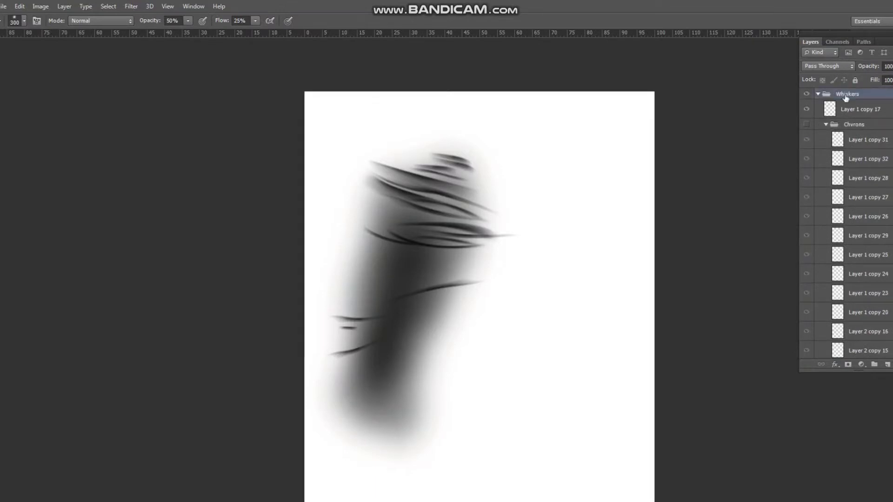
key("ctrl+plus")
scroll(847, 224, "down", 10)
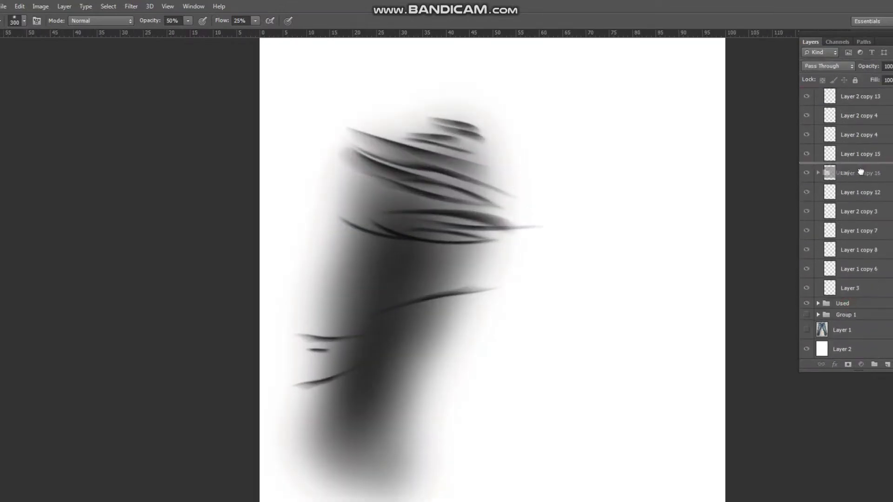
left_click_drag(861, 172, 861, 299)
Expand the Used group and test-shift Layer 4's shading, cancelling the transform
key("v")
left_click(817, 303)
left_click(841, 335)
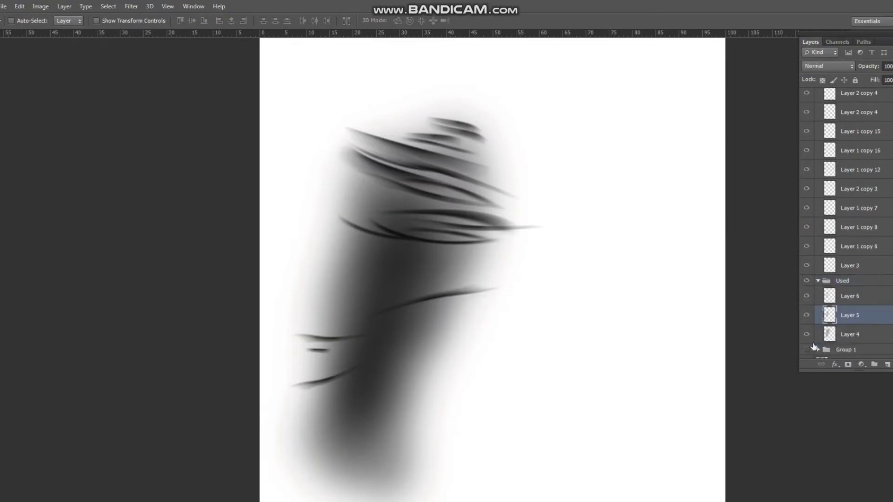
left_click(807, 335)
left_click(806, 334)
key("ctrl+t")
left_click_drag(525, 331, 539, 317)
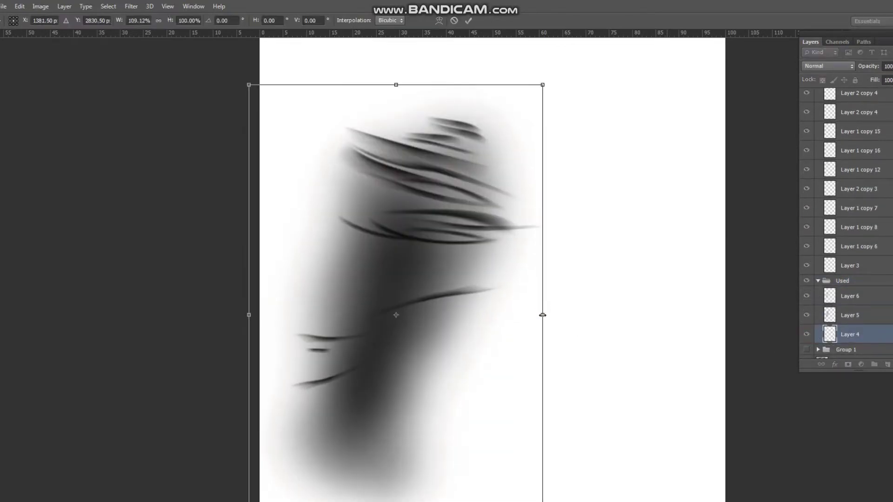
key("Escape")
Add Layer 7 to the Used group and brush soft dark shading around the wrapped folds
left_click(887, 365)
key("b")
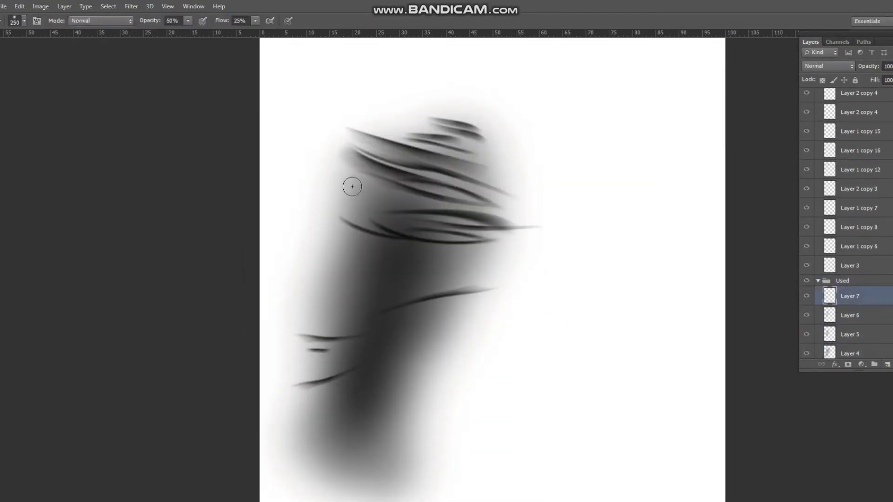
mouse_move(328, 146)
left_mouse_down()
mouse_move(347, 180)
mouse_move(349, 159)
left_mouse_up()
mouse_move(471, 205)
left_mouse_down()
mouse_move(511, 186)
mouse_move(520, 167)
mouse_move(398, 127)
mouse_move(411, 107)
mouse_move(399, 134)
mouse_move(517, 191)
left_mouse_up()
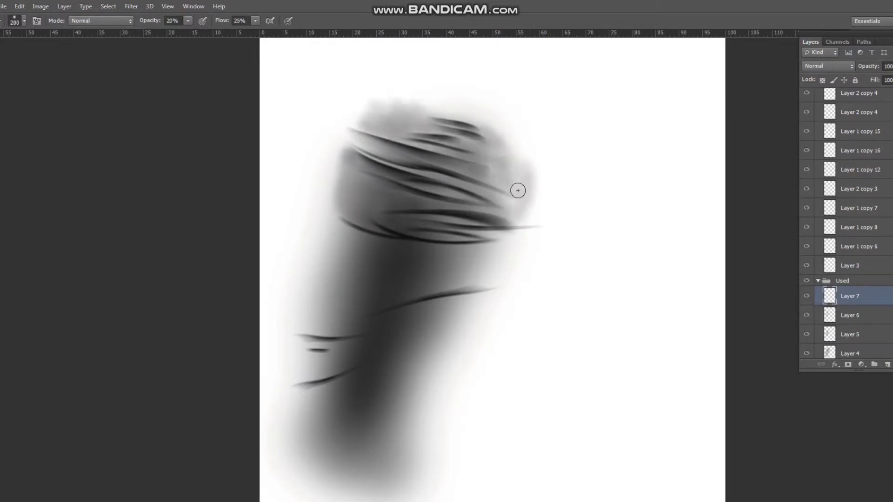
left_click_drag(450, 251, 481, 284)
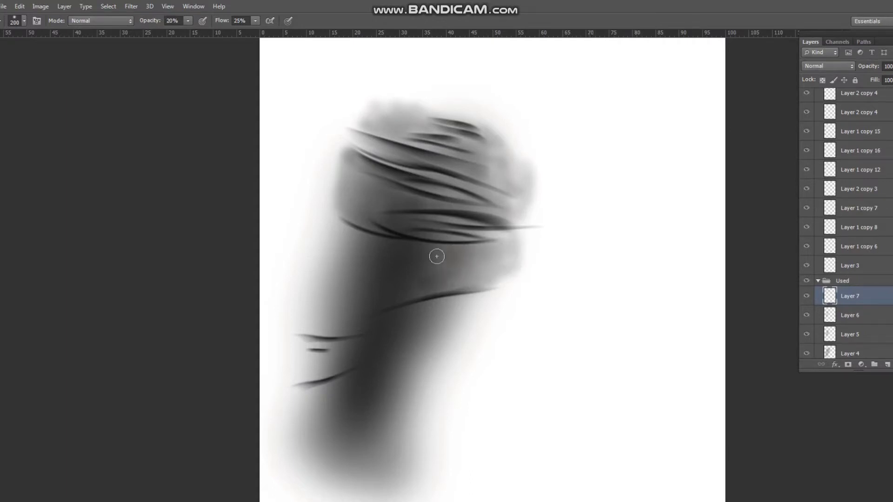
left_click_drag(474, 251, 443, 264)
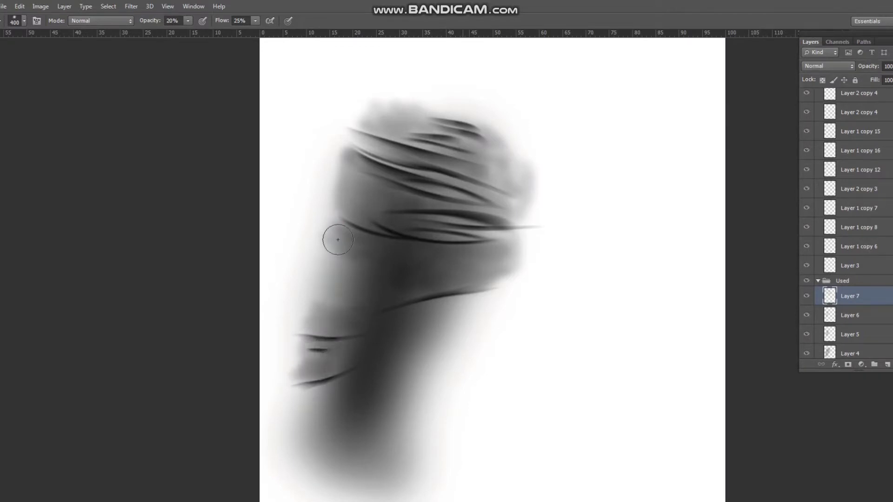
key("bracketleft")
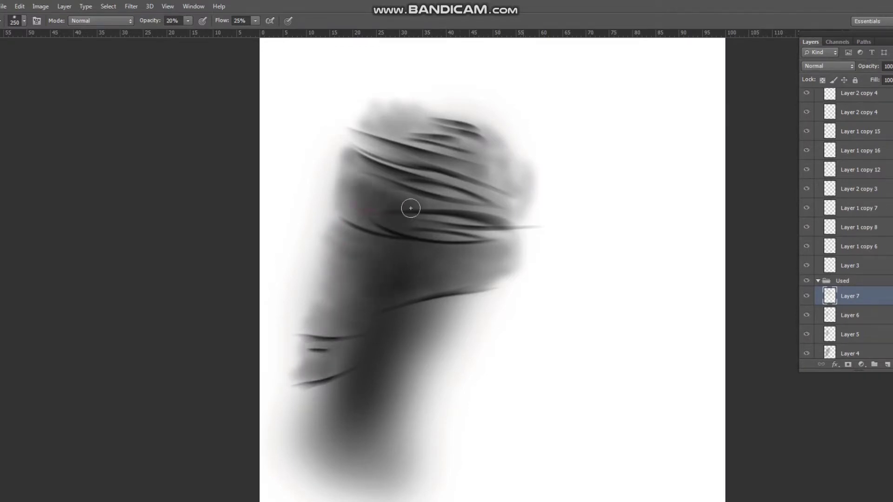
mouse_move(420, 134)
left_mouse_down()
mouse_move(514, 193)
mouse_move(518, 228)
left_mouse_up()
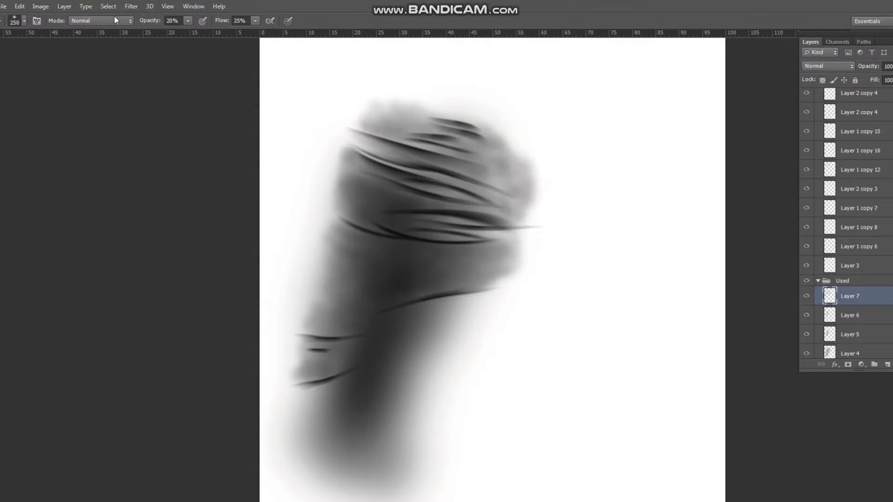
Soften the new shading with a reduced-radius Gaussian Blur and a Motion Blur
left_click(131, 6)
left_click(319, 223)
left_click_drag(144, 296, 111, 294)
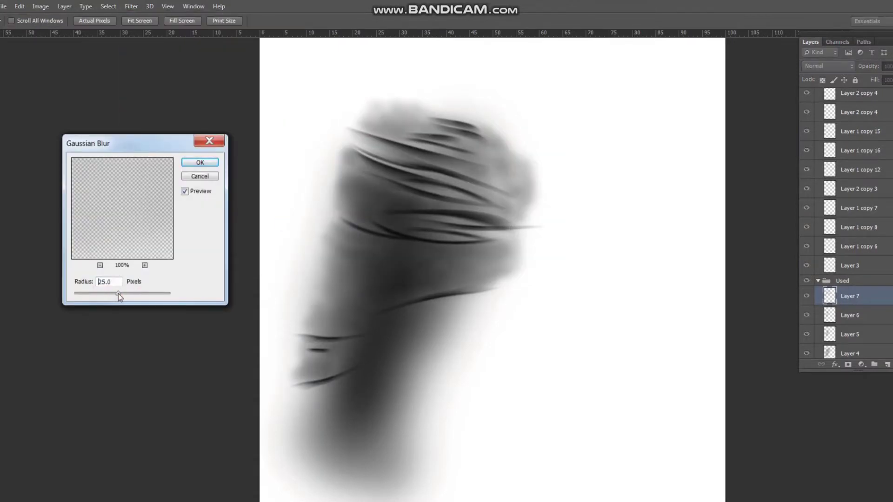
left_click(193, 163)
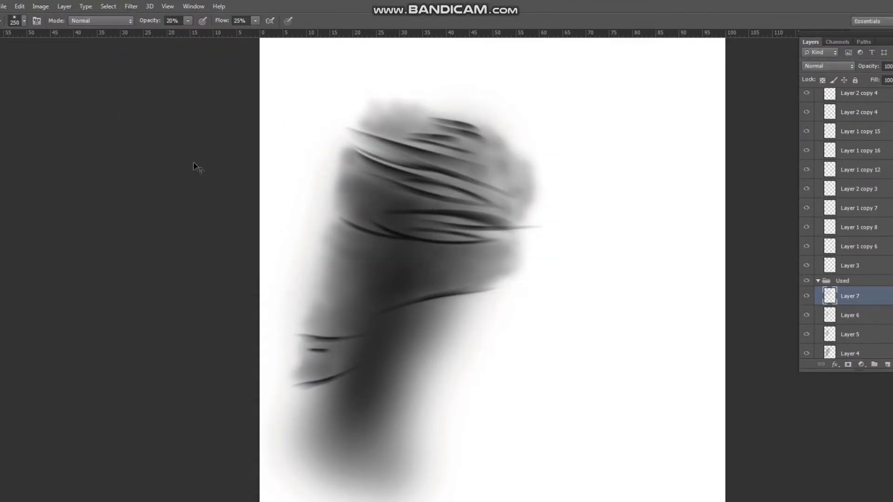
left_click(131, 6)
left_click(319, 243)
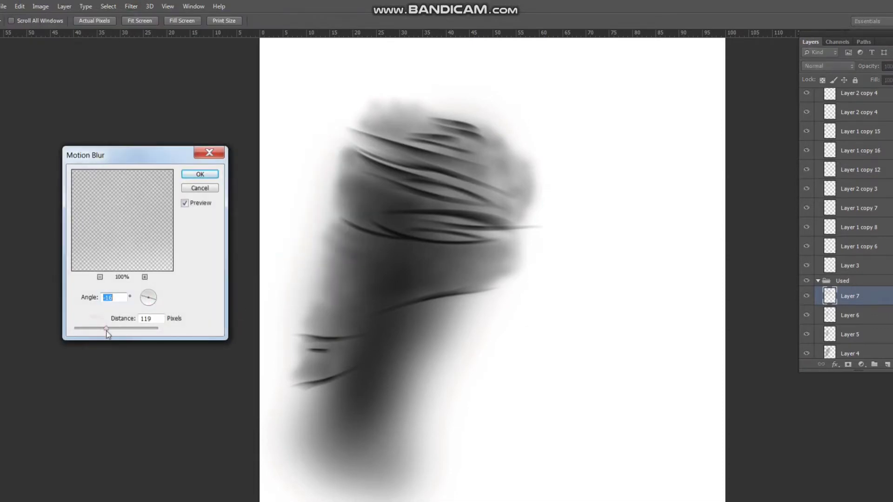
left_click(213, 174)
Brush grey shading along the leg's right and lower edge with a smaller brush
scroll(361, 250, "down", 1)
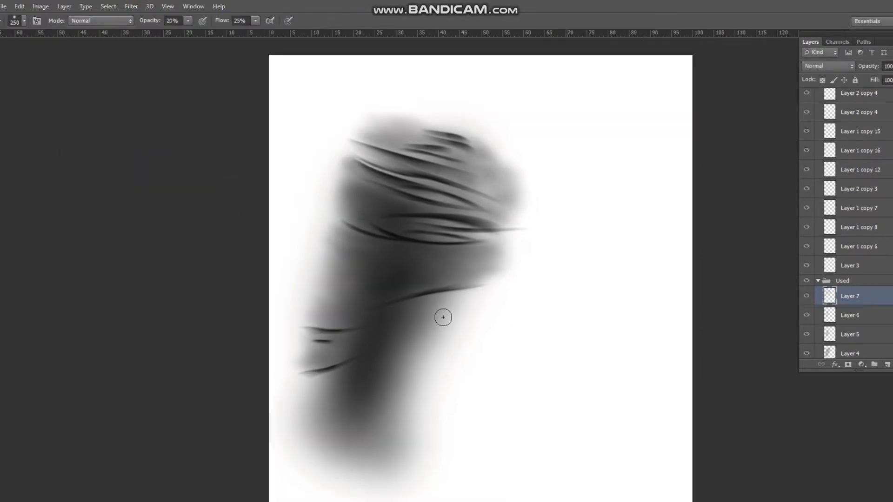
key("bracketleft")
mouse_move(392, 380)
left_mouse_down()
mouse_move(374, 419)
mouse_move(433, 372)
mouse_move(408, 369)
mouse_move(482, 341)
left_mouse_up()
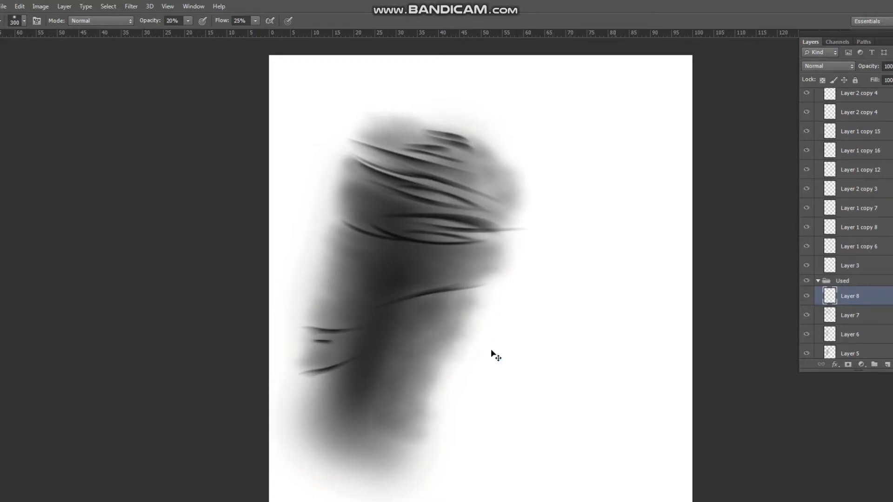
scroll(560, 239, "down", 1)
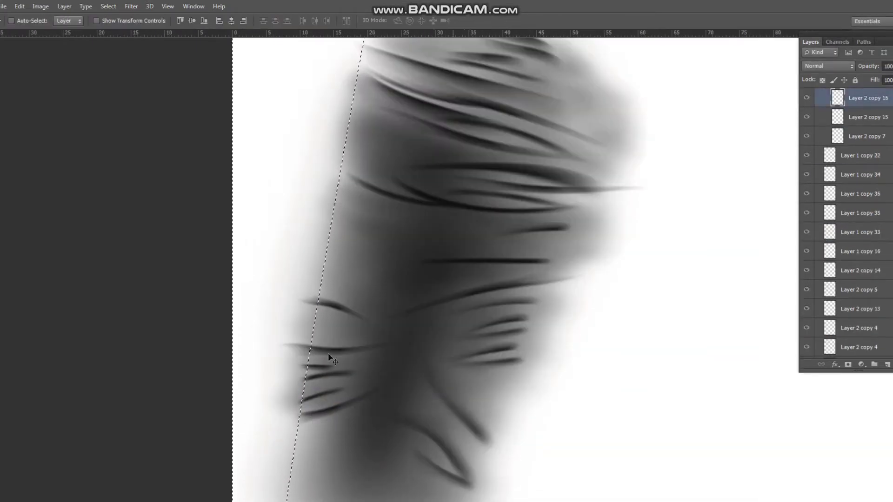
Trace a Pen path along the inner leg from the fly past the crotch
right_click(349, 351)
left_click(393, 379)
key("ctrl+minus")
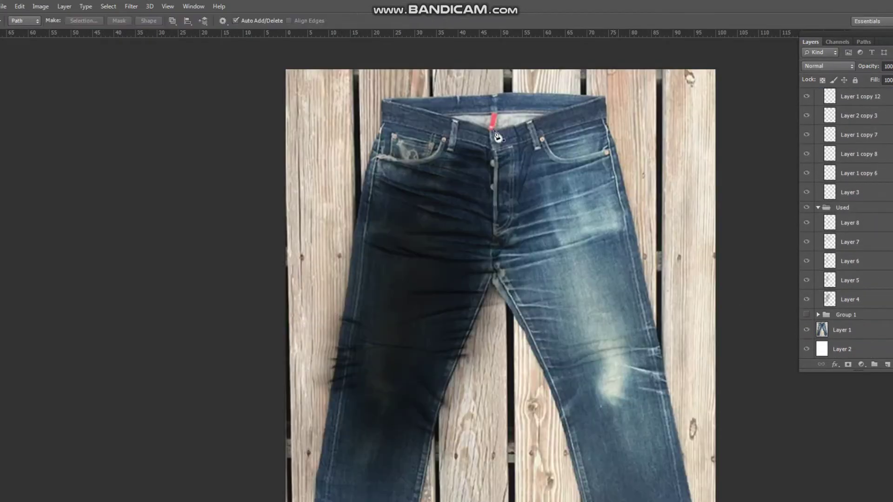
left_click(496, 135)
left_click(494, 265)
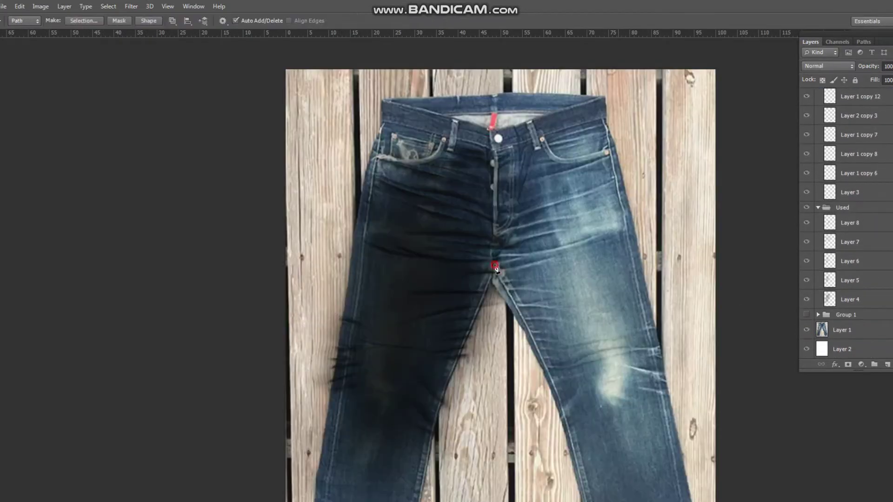
left_click(440, 391)
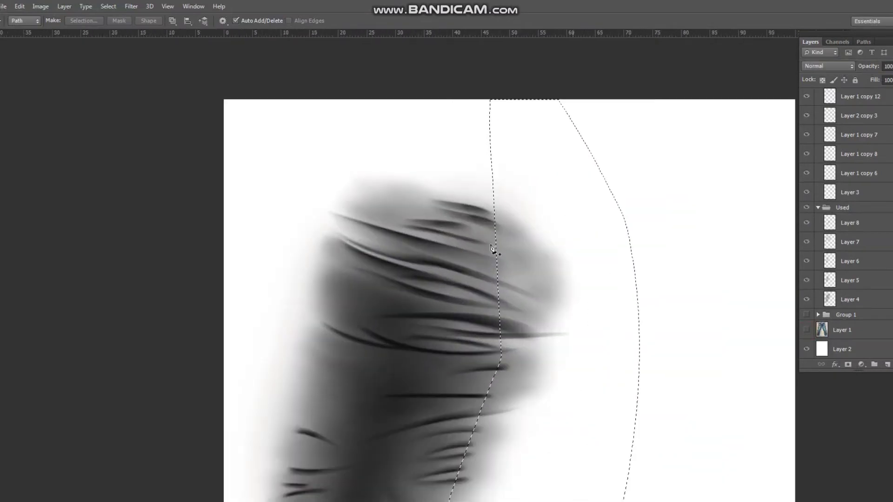
Pick stroke layers from the canvas right-click list, including Layer 1 copy 33 and Layer 7
right_click(493, 218)
left_click(529, 246)
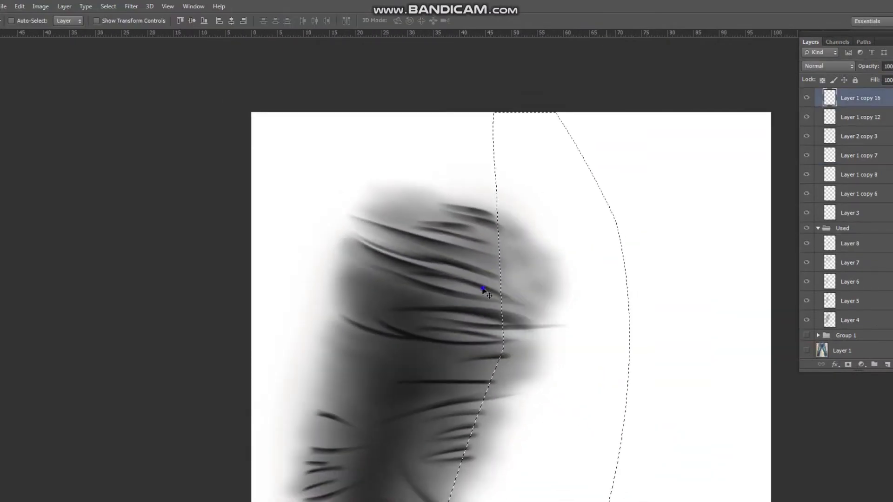
right_click(493, 321)
left_click(506, 325)
right_click(493, 330)
left_click(511, 344)
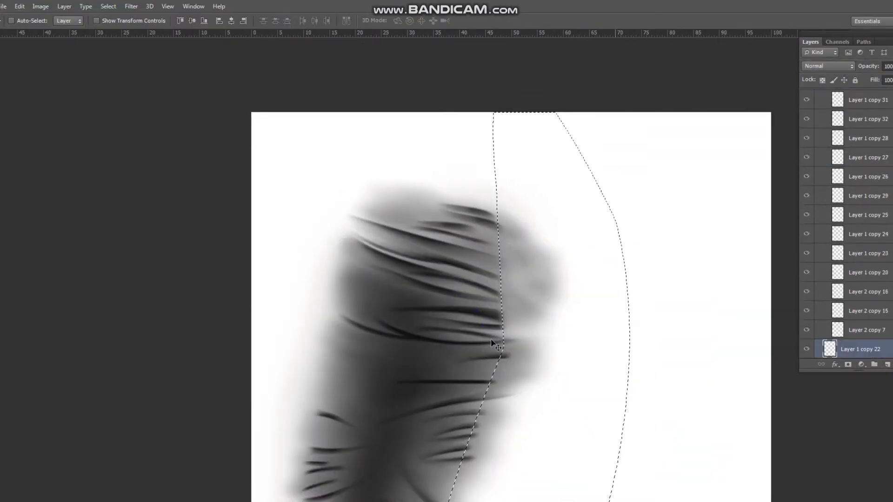
right_click(490, 377)
left_click(535, 409)
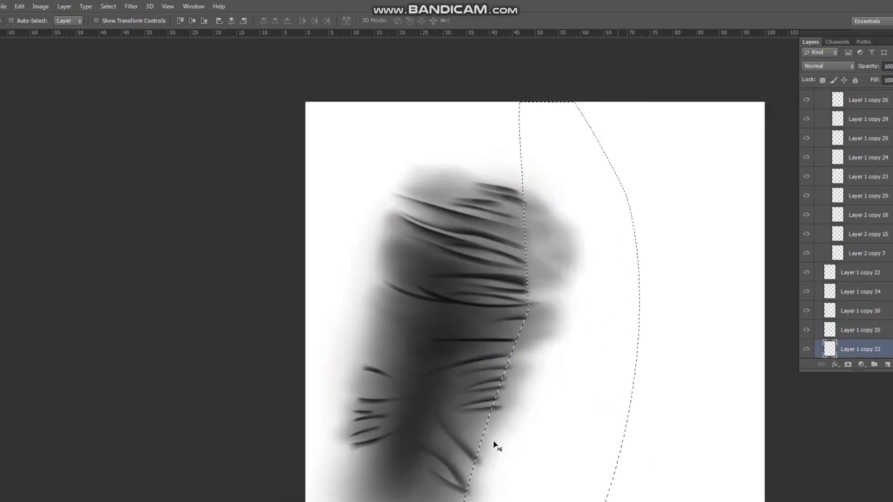
scroll(528, 385, "down", 2)
right_click(530, 301)
left_click(567, 341)
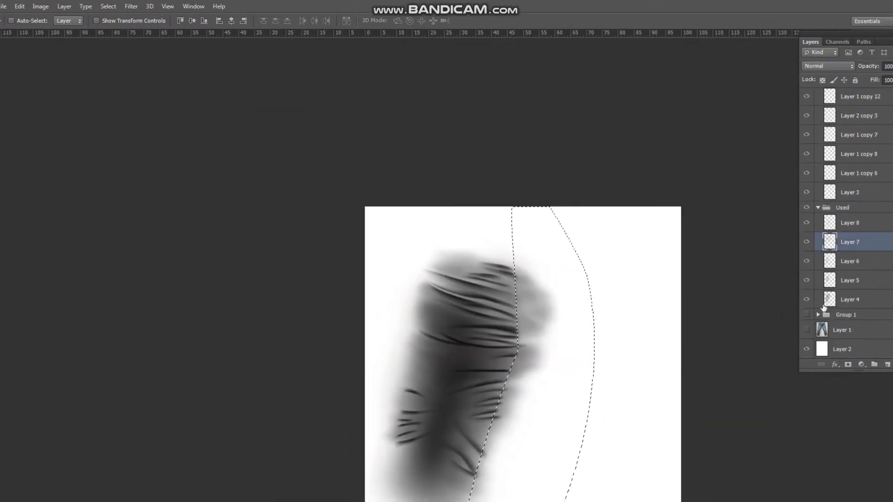
Erase grey haze beyond the inner-leg edge on Layers 4 and 7 at 25% opacity
left_click(850, 299)
key("e")
scroll(522, 314, "up", 2)
key("2")
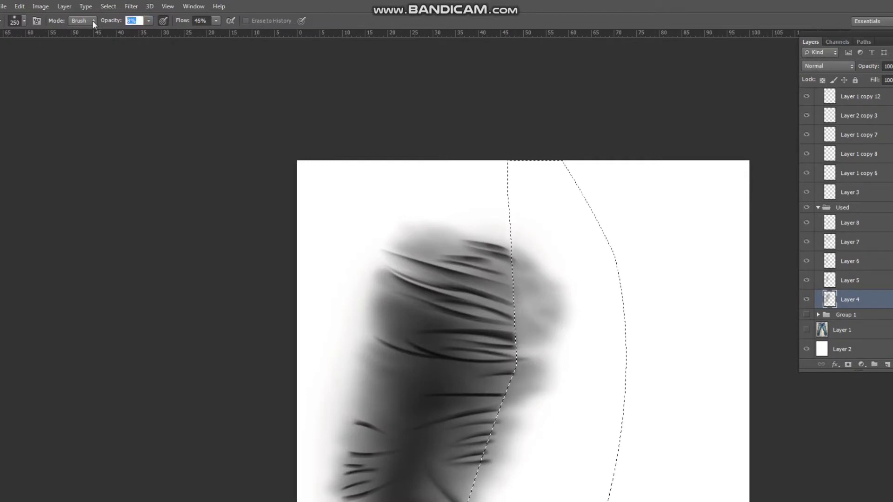
key("5")
left_click_drag(527, 255, 517, 405)
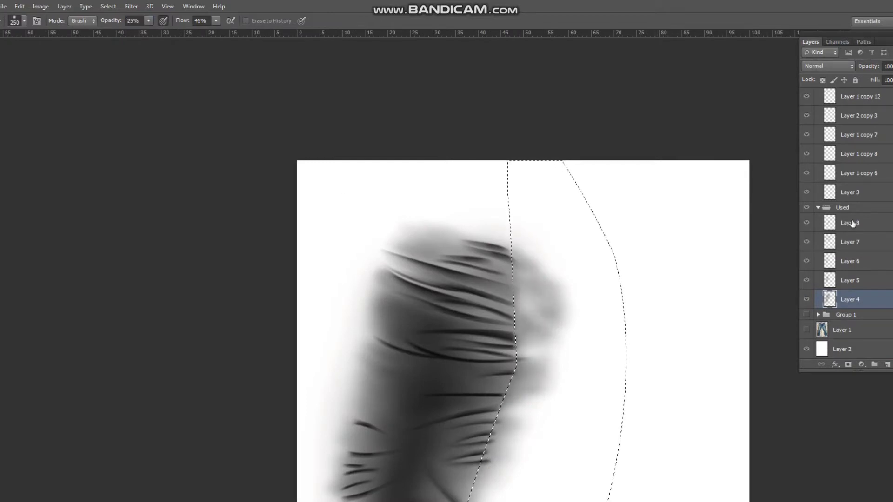
left_click(850, 242)
mouse_move(502, 299)
left_mouse_down()
mouse_move(532, 257)
mouse_move(546, 326)
mouse_move(564, 283)
mouse_move(528, 389)
mouse_move(575, 260)
left_mouse_up()
Check Layers 4, 6, 7 and 8, clear the selection and show the jeans photo
left_click(859, 297)
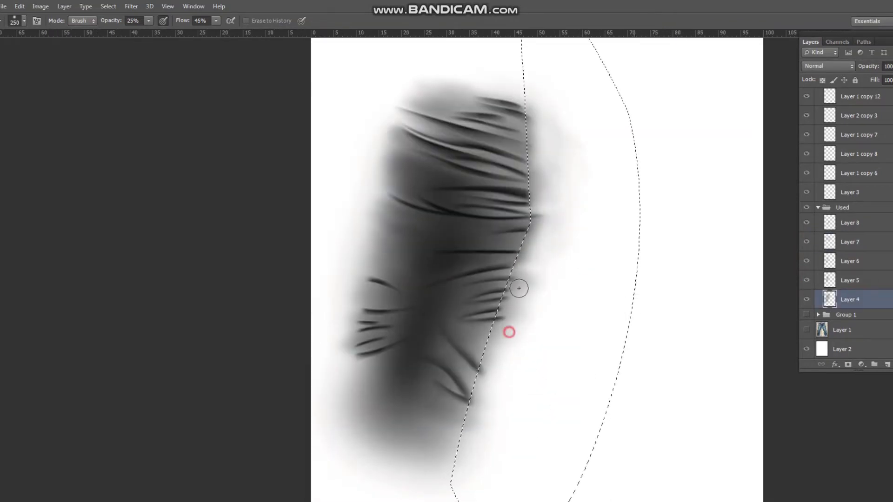
left_click(850, 261)
left_click(832, 241)
left_click(850, 222)
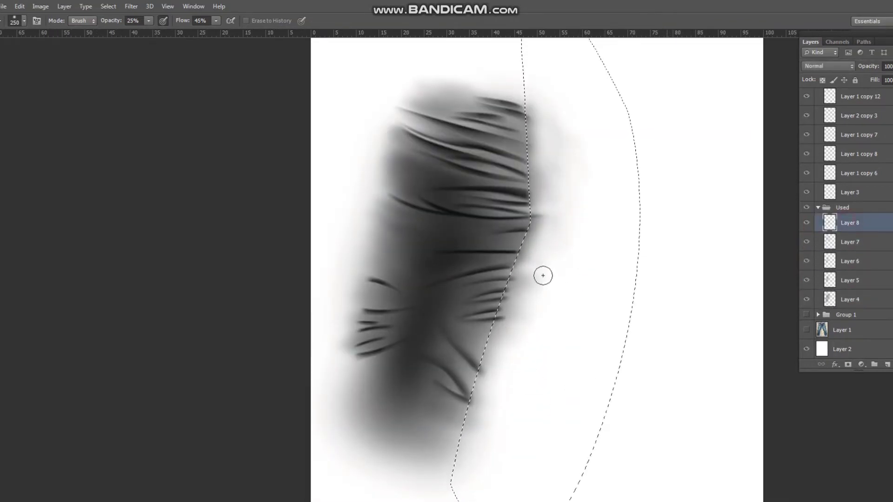
scroll(526, 372, "down", 1, "alt")
key("ctrl+d")
scroll(475, 270, "up", 1, "alt")
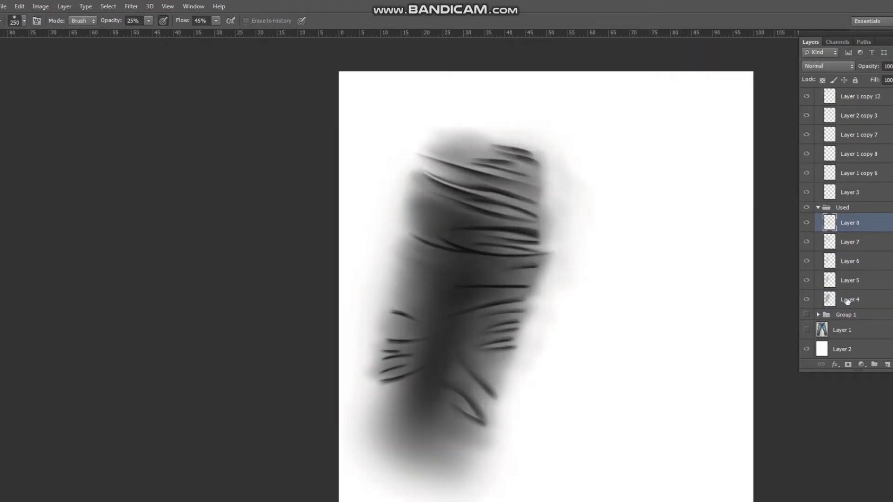
left_click(806, 315)
Outline the left leg with a Pen path and turn it into a feathered selection
key("p")
left_click(299, 415)
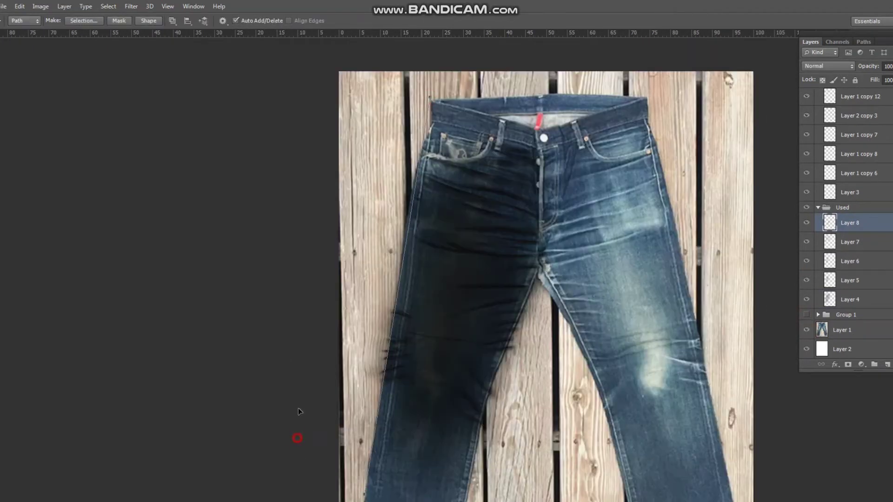
left_click_drag(285, 229, 325, 115)
left_click_drag(401, 40, 427, 93)
left_click(299, 414)
key("ctrl+Return")
key("shift+F6")
key("Return")
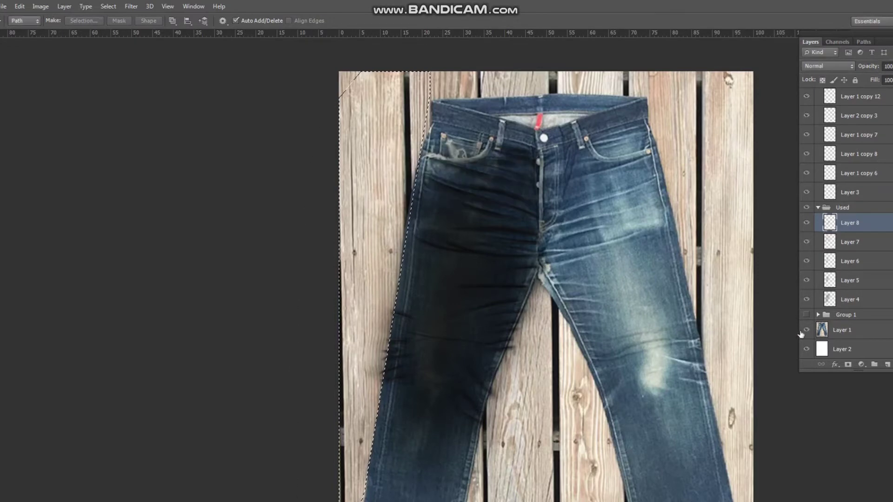
Hide the jeans photo and erase Layer 4's shading past the left leg edge
left_click(807, 330)
key("v")
left_click(807, 245)
key("e")
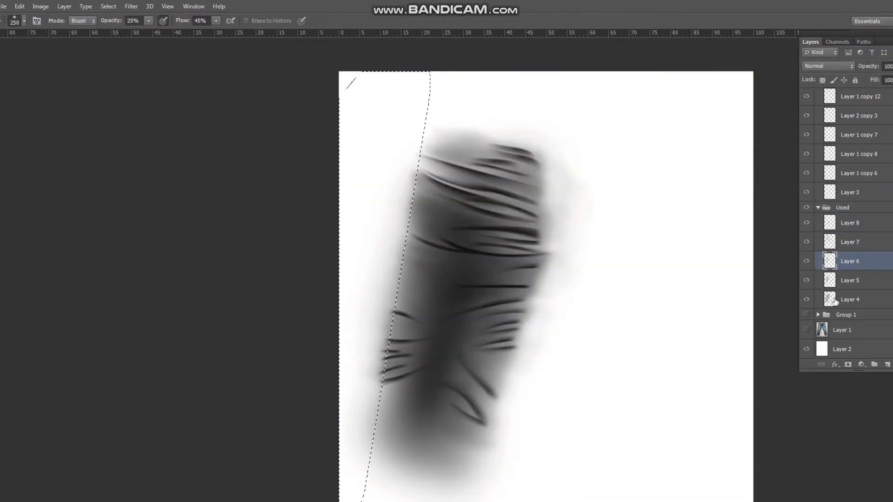
left_click(833, 299)
left_click_drag(408, 160, 359, 449)
Zoom in, exit full-screen view with F, and toggle the jeans photo layer
key("ctrl+plus")
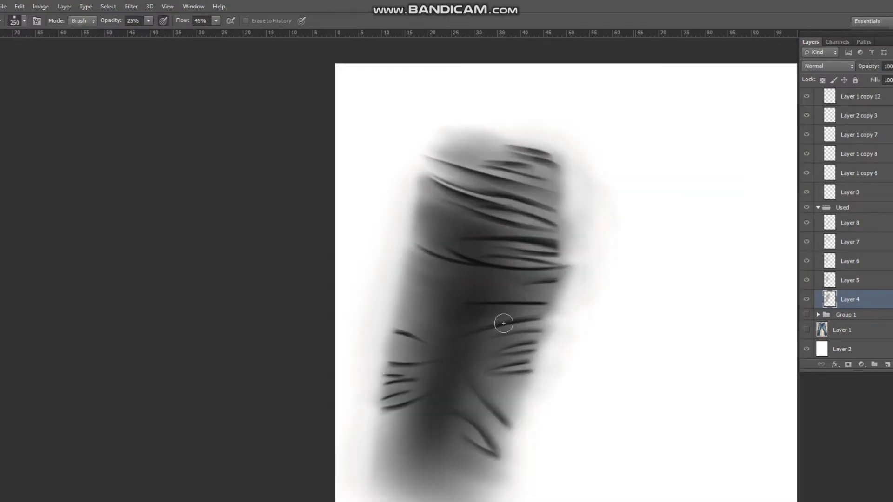
key("f")
key("f")
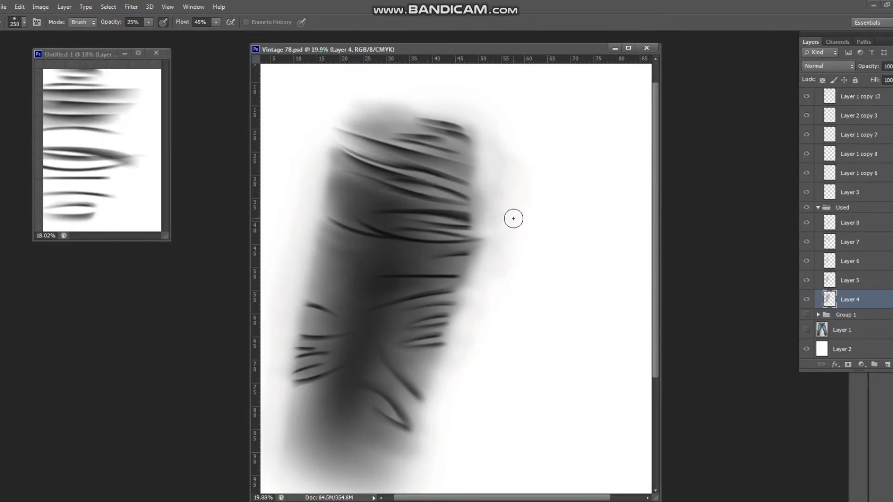
left_click(805, 330)
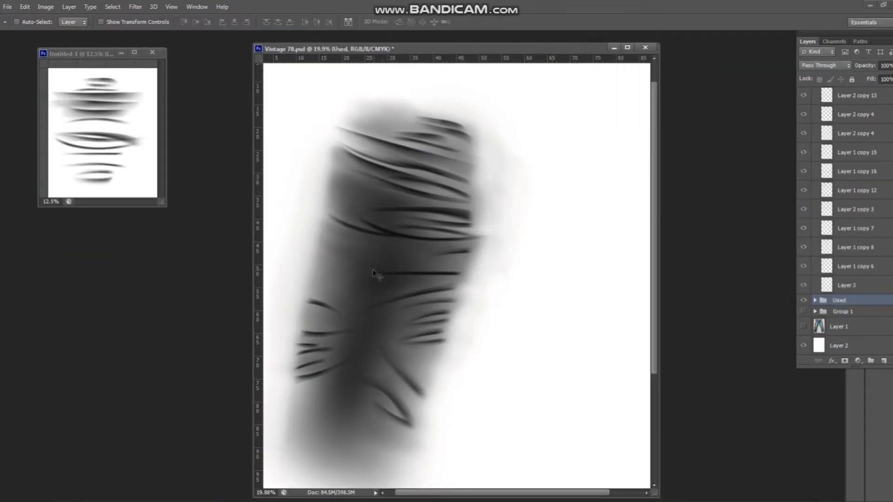
Duplicate the Used group, hide the original, and merge the copy into Used copy
right_click(372, 275)
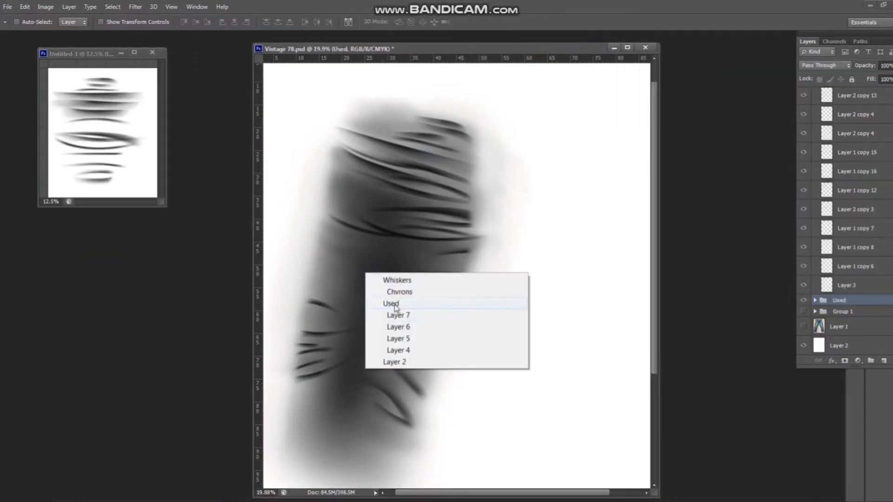
left_click(395, 308)
key("ctrl+j")
left_click(804, 319)
key("ctrl+e")
Lighten the top fold shading on Used copy with a smaller eraser
key("e")
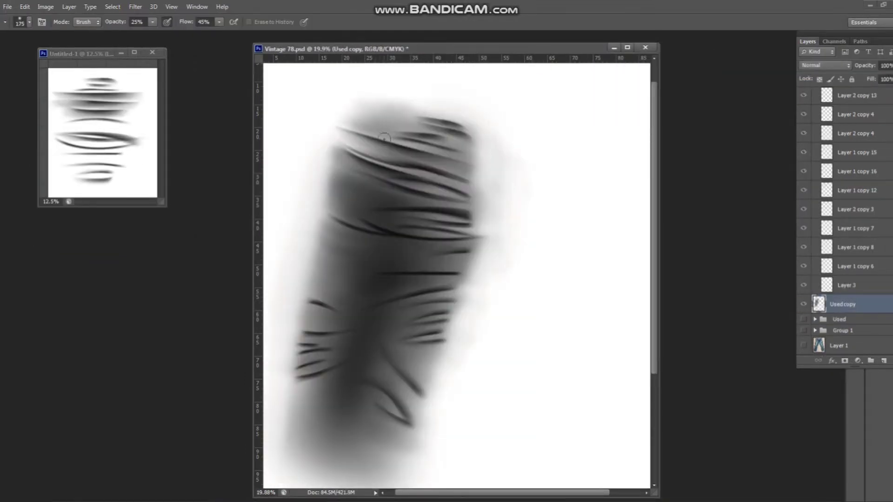
key("bracketleft")
left_click_drag(379, 139, 446, 162)
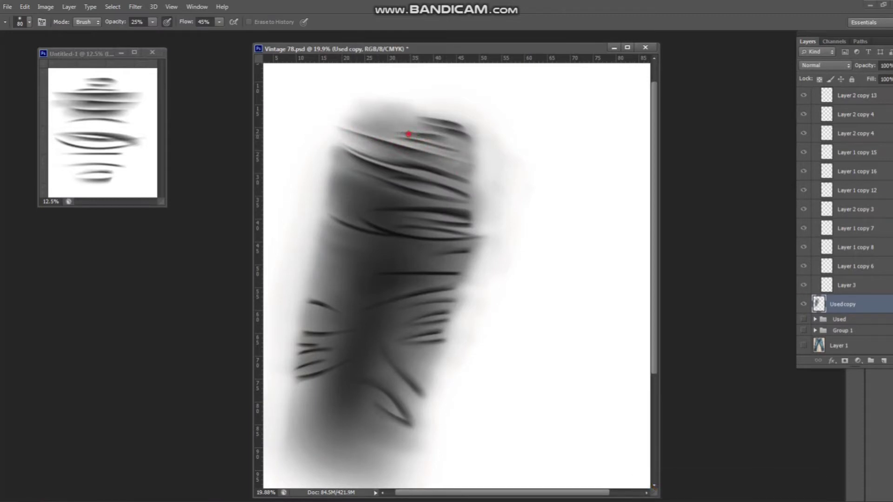
left_click_drag(408, 134, 423, 125)
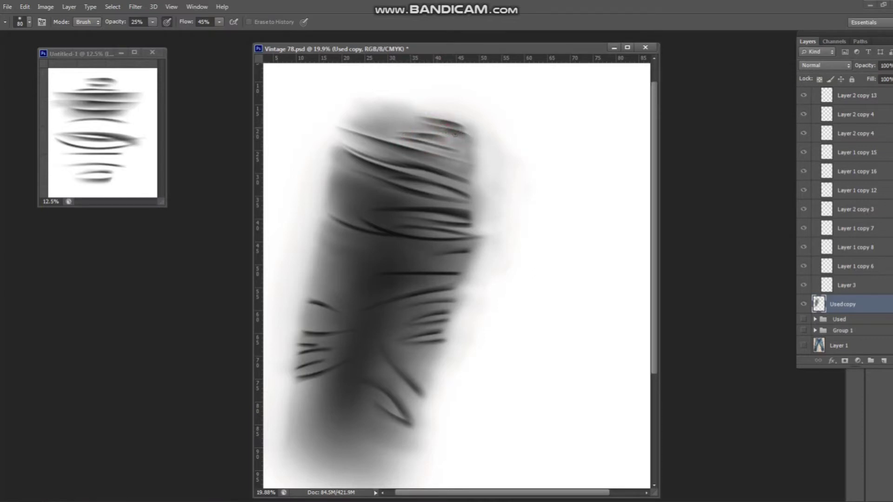
key("ctrl+plus")
key("bracketleft")
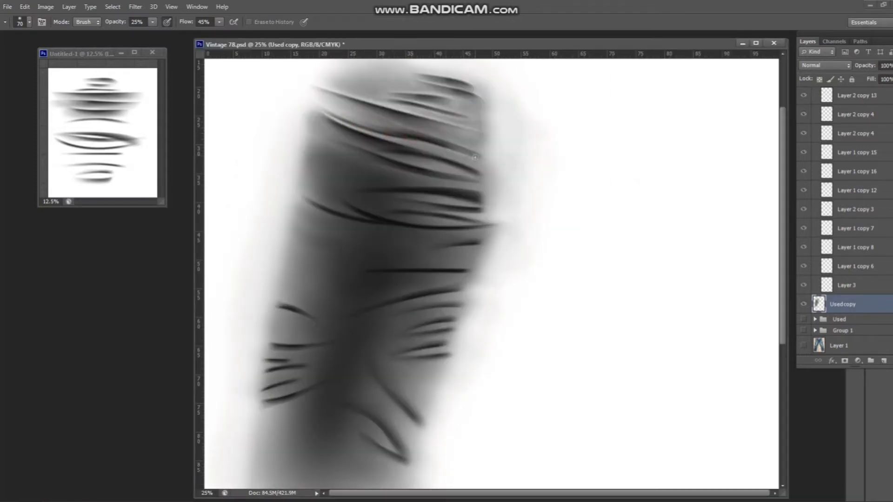
left_click_drag(446, 139, 480, 138)
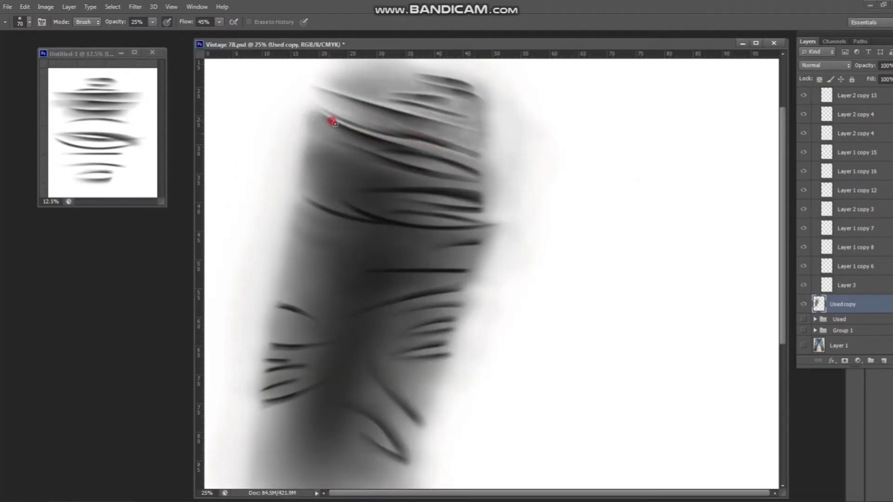
left_click_drag(427, 156, 464, 168)
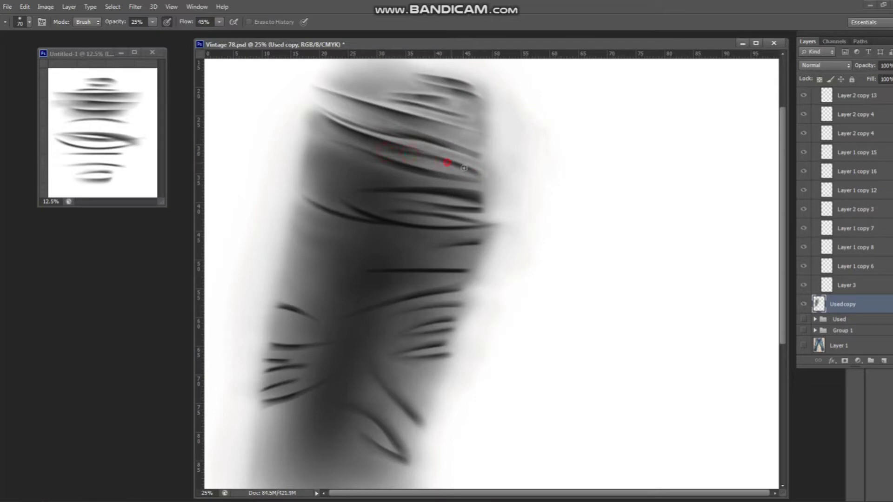
left_click_drag(337, 129, 381, 139)
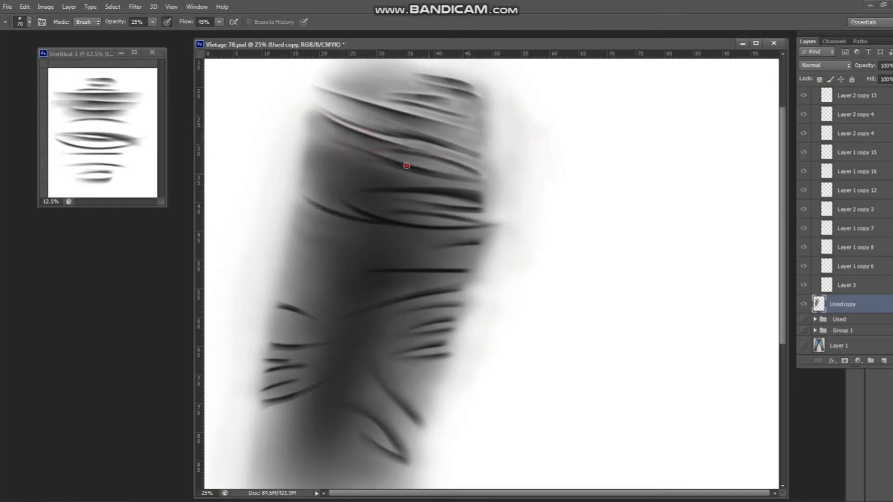
left_click_drag(402, 165, 458, 180)
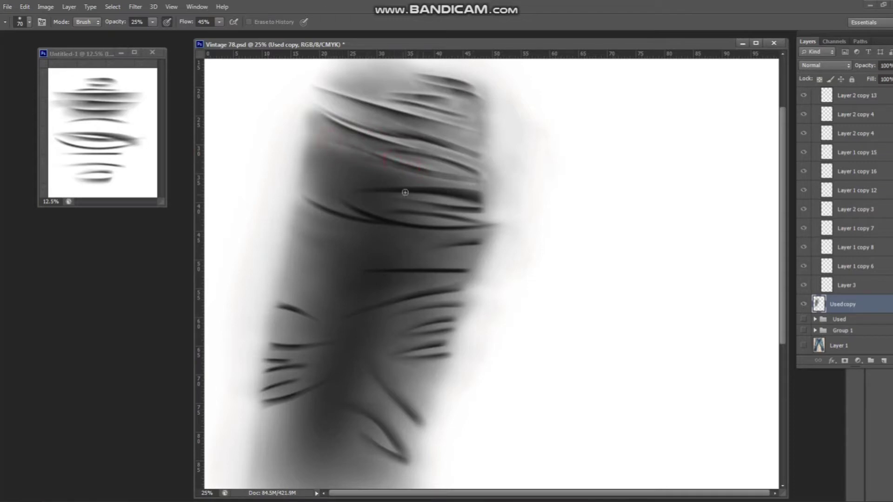
mouse_move(373, 189)
left_mouse_down()
mouse_move(453, 194)
mouse_move(410, 191)
mouse_move(477, 207)
mouse_move(351, 207)
left_mouse_up()
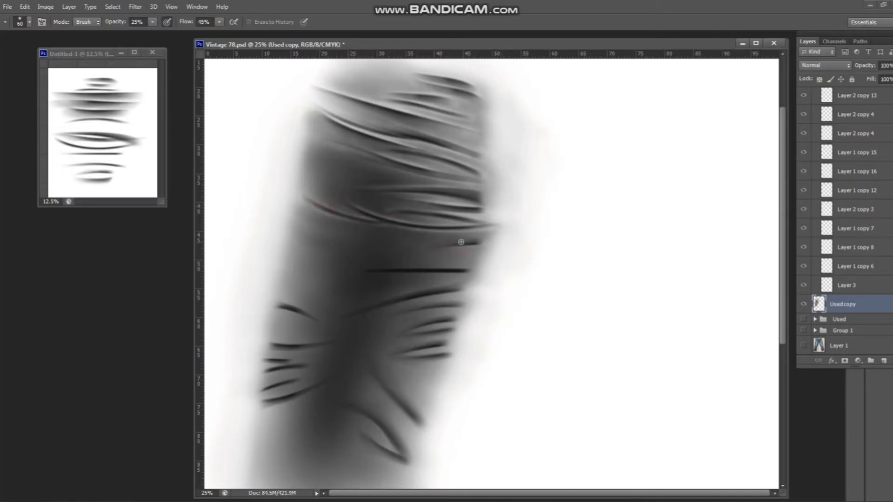
At 10% eraser opacity, soften Used copy's lower fold strokes, saving Vintage 78.psd before and after
key("ctrl+s")
left_click_drag(116, 22, 92, 32)
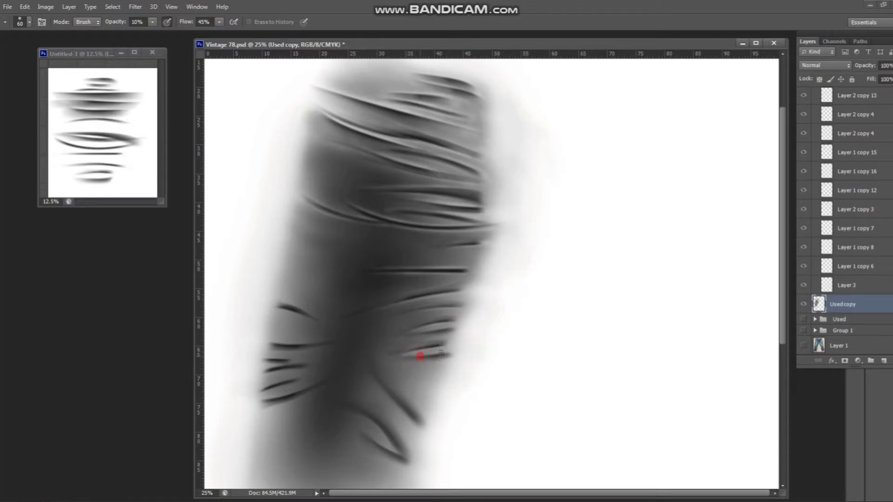
left_click_drag(300, 314, 278, 306)
mouse_move(266, 347)
left_mouse_down()
mouse_move(322, 345)
mouse_move(272, 342)
mouse_move(305, 356)
left_mouse_up()
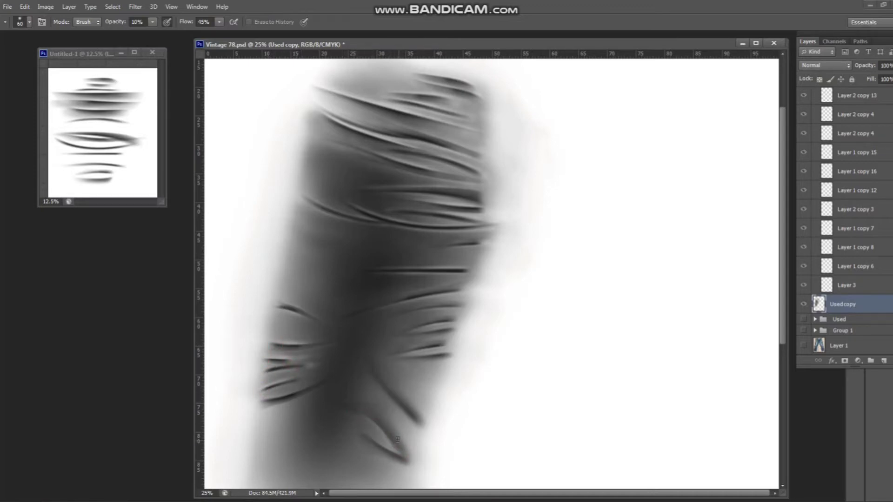
left_click_drag(376, 449, 396, 454)
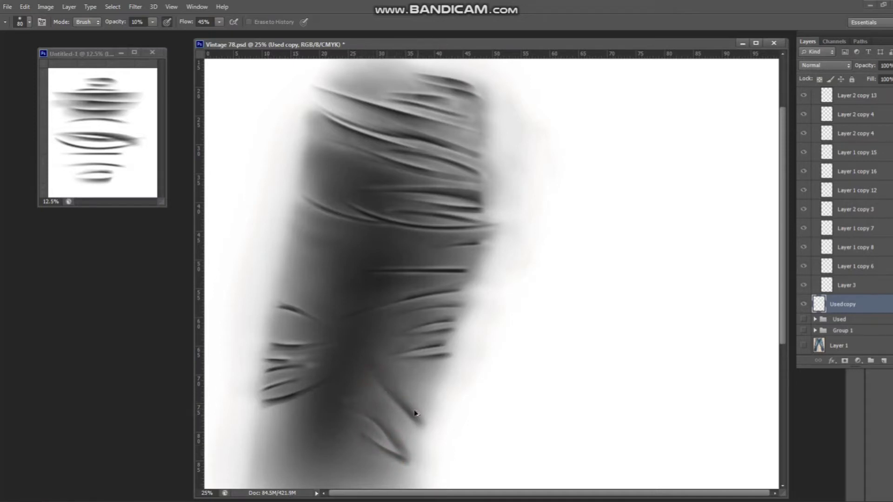
left_click_drag(377, 384, 416, 420)
mouse_move(264, 402)
left_mouse_down()
mouse_move(295, 395)
mouse_move(293, 388)
left_mouse_up()
left_click_drag(406, 350, 433, 347)
key("ctrl+s")
scroll(364, 133, "down", 1)
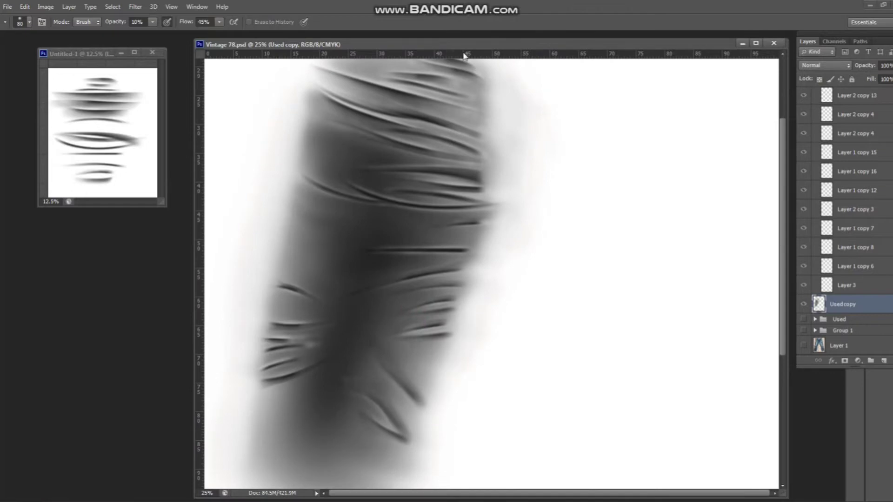
Duplicate the whole image as a Vintage 78 copy
right_click(486, 45)
left_click(512, 56)
left_click(534, 180)
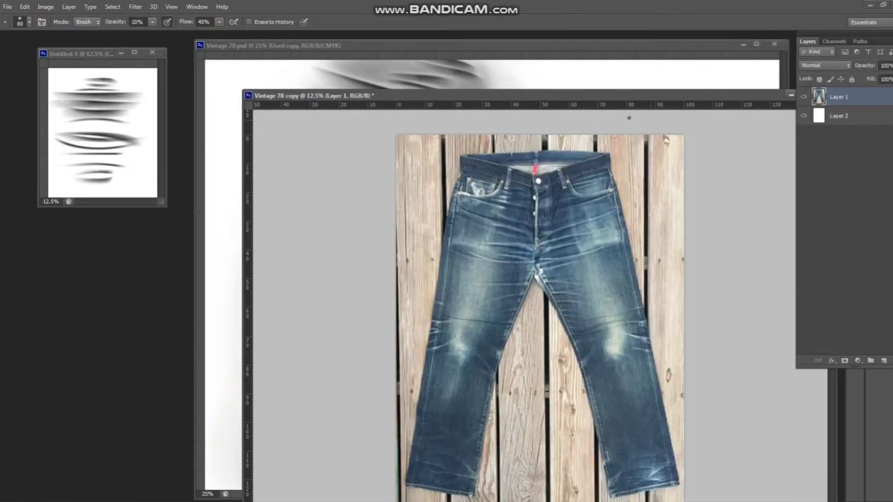
Zoom the copy to 33.3% and place its window on the left showing the waistband
key("ctrl+plus")
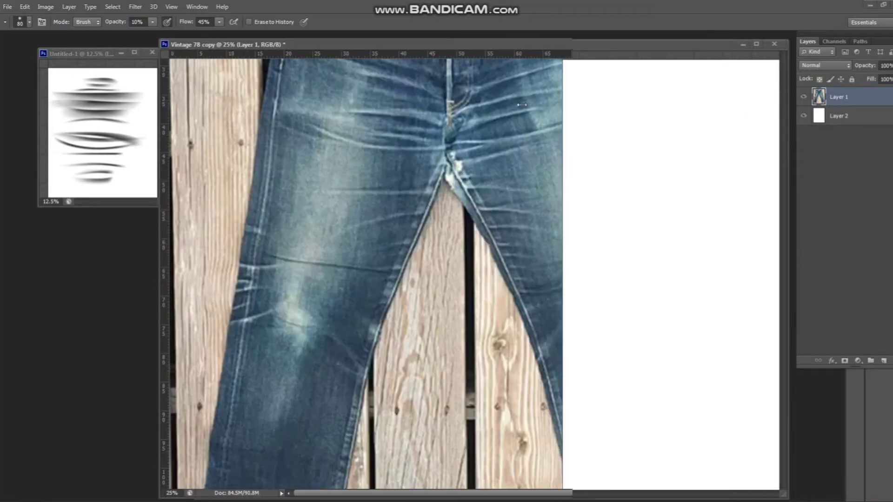
left_click_drag(757, 121, 372, 121)
left_click_drag(293, 44, 140, 44)
left_click_drag(239, 186, 389, 186)
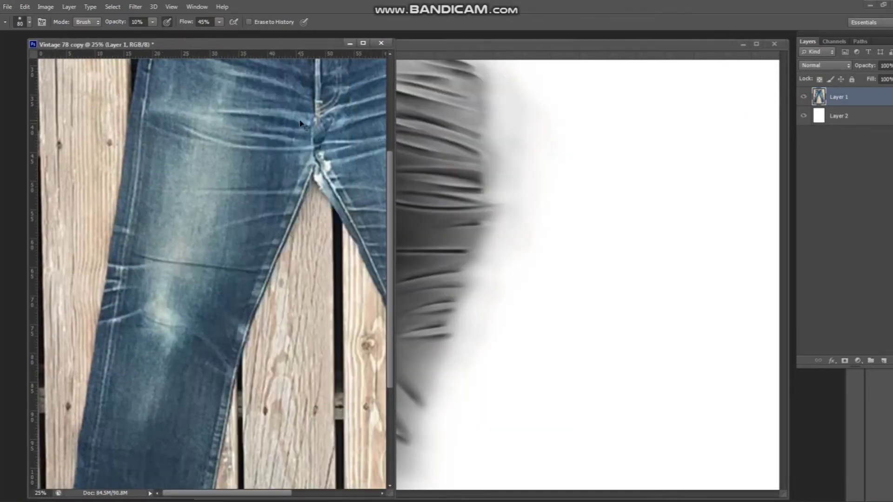
key("ctrl+plus")
left_click_drag(787, 56, 386, 57)
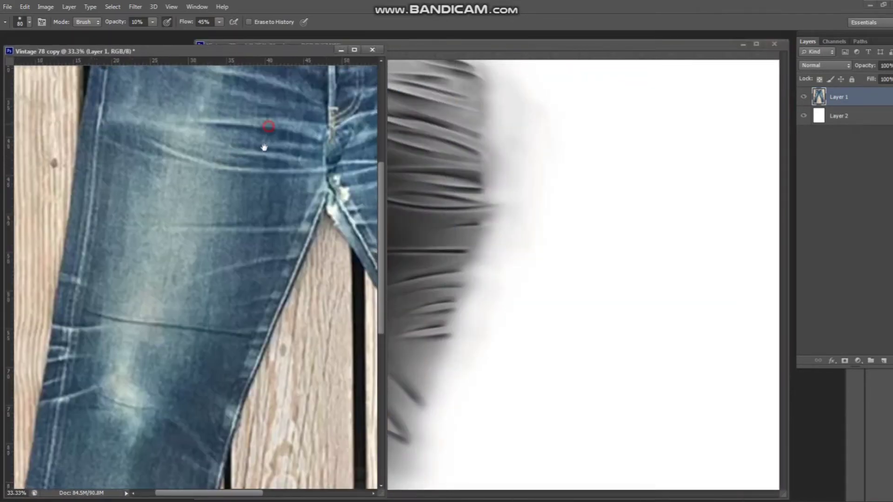
left_click_drag(279, 70, 239, 263)
Place the Vintage 78.psd study beside the copy, briefly showing Layer 1's jeans photo to compare
left_click(465, 44)
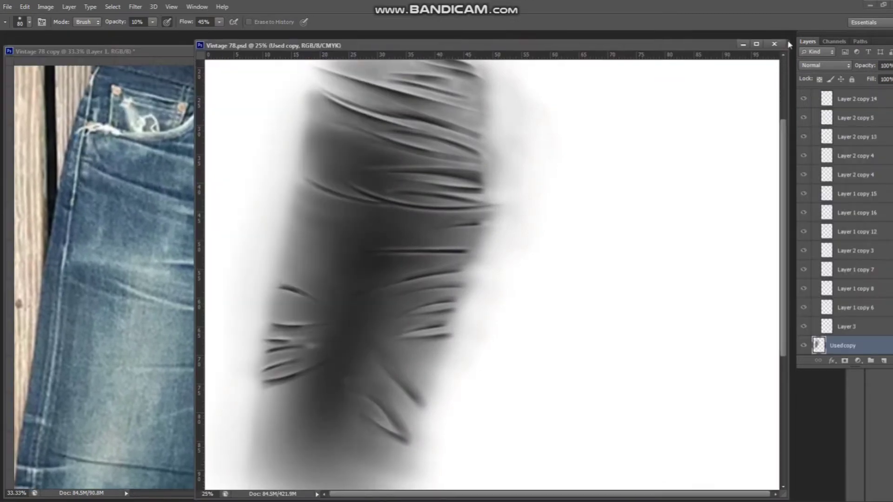
left_click_drag(785, 41, 560, 65)
left_click_drag(198, 64, 390, 51)
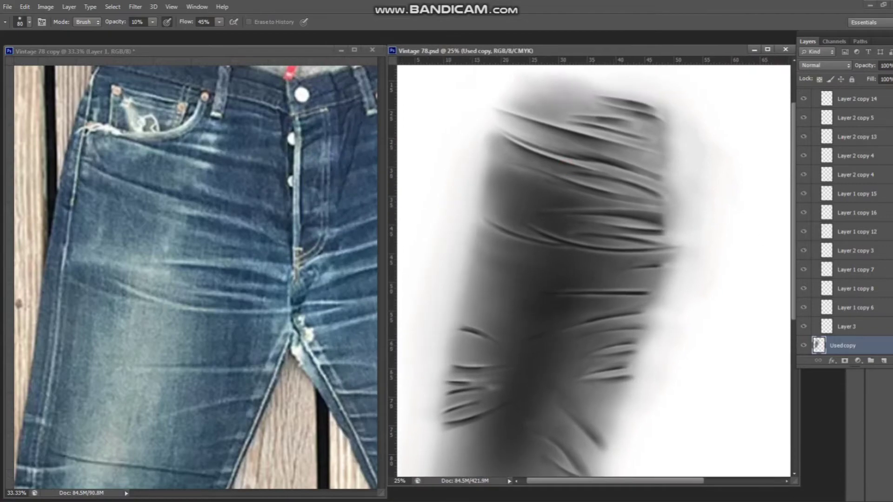
scroll(803, 329, "down", 3)
left_click(803, 329)
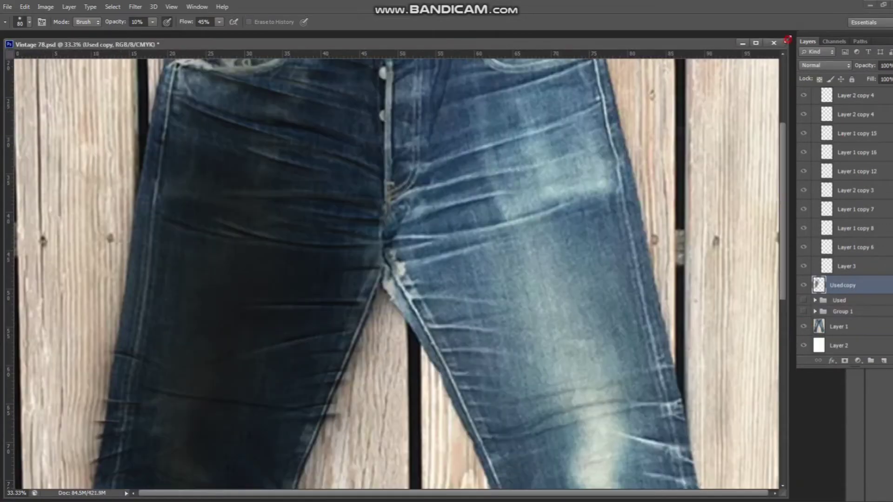
left_click_drag(369, 45, 754, 54)
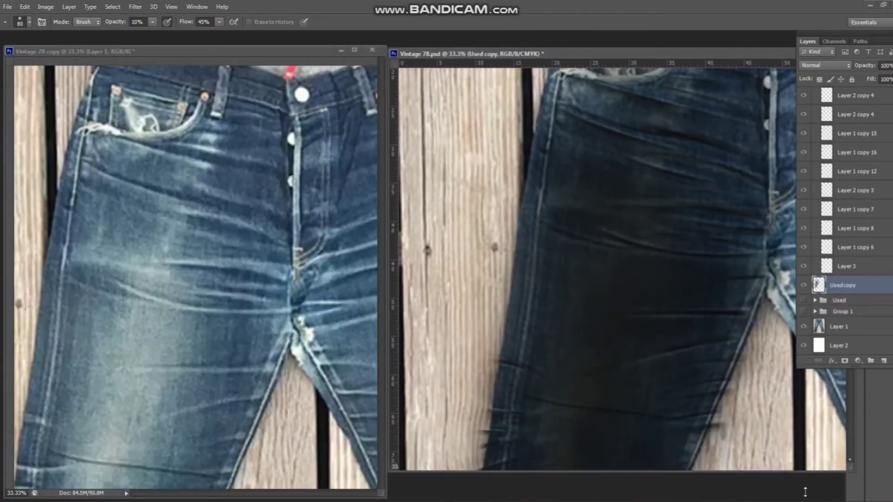
left_click_drag(805, 491, 805, 494)
scroll(598, 146, "up", 3)
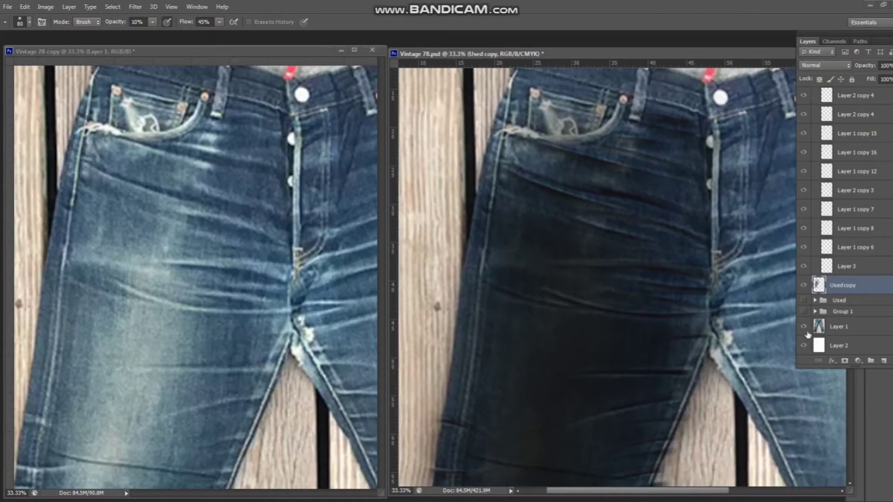
left_click(804, 327)
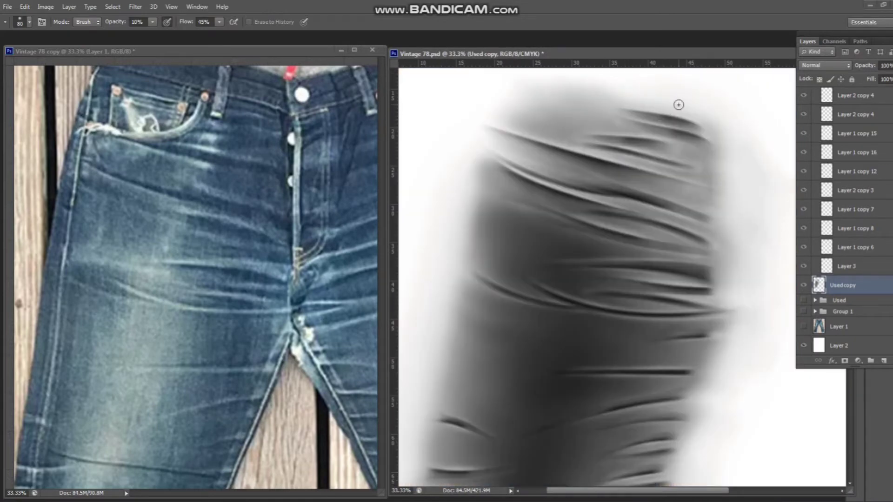
Add an empty Layer 9 above Used copy and pick a smaller brush
left_click(884, 361)
key("b")
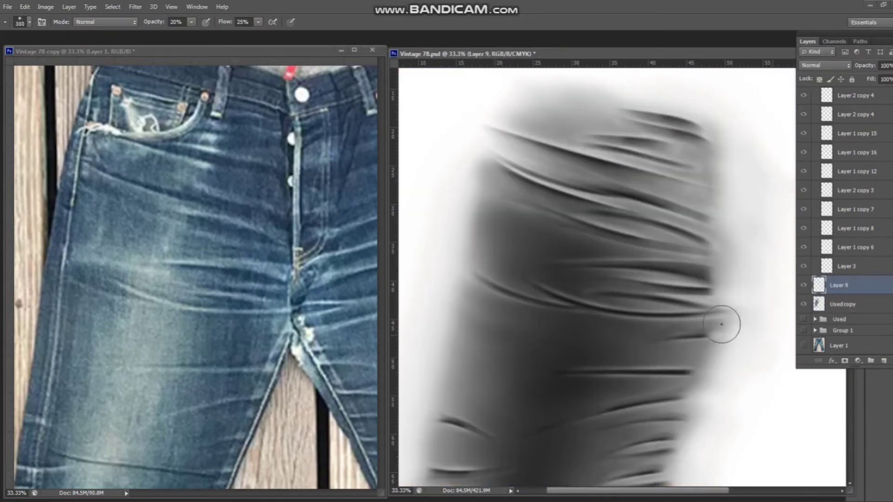
key("bracketleft")
key("bracketleft")
Paint faint shading on Layer 9 and soften it with a Motion Blur
left_click_drag(648, 144, 711, 165)
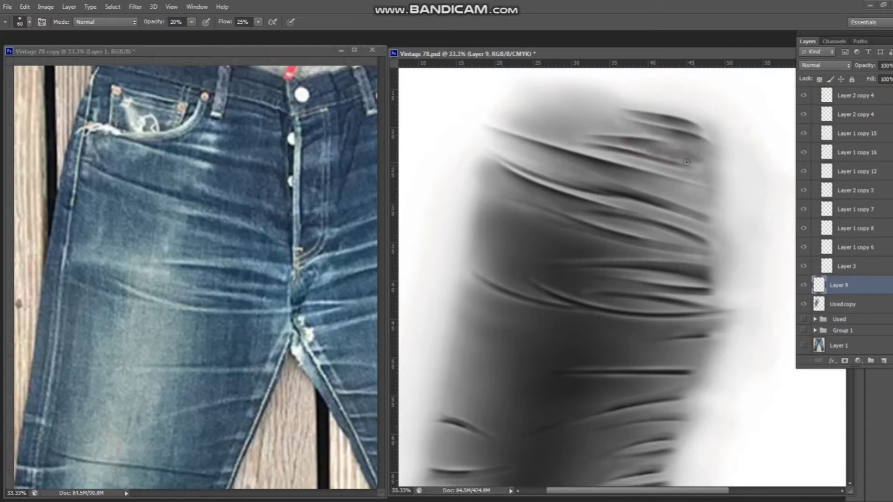
key("bracketleft")
key("bracketleft")
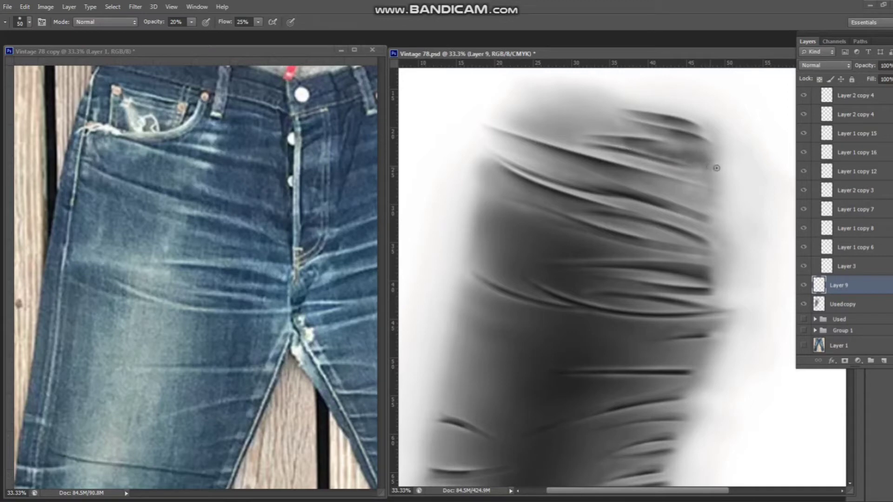
left_click(136, 6)
left_click(316, 247)
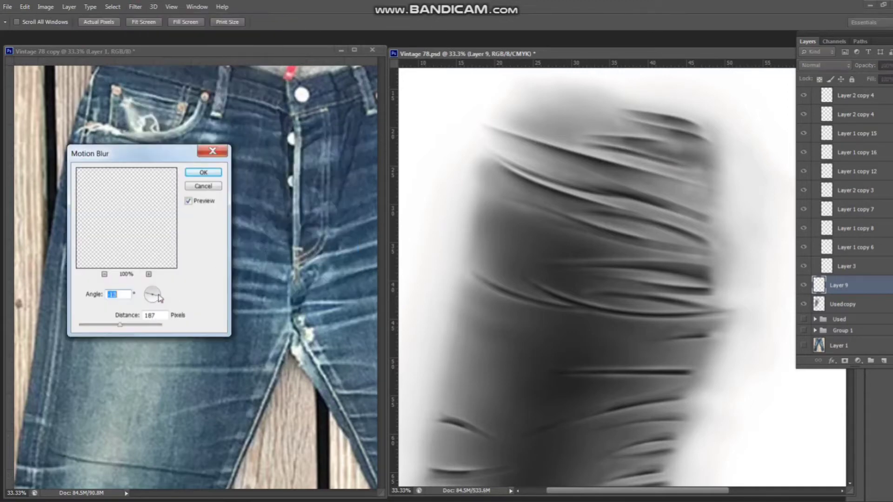
left_click(203, 172)
On a new Layer 10, paint dark crease strokes along the upper fold and motion-blur them
left_click(884, 361)
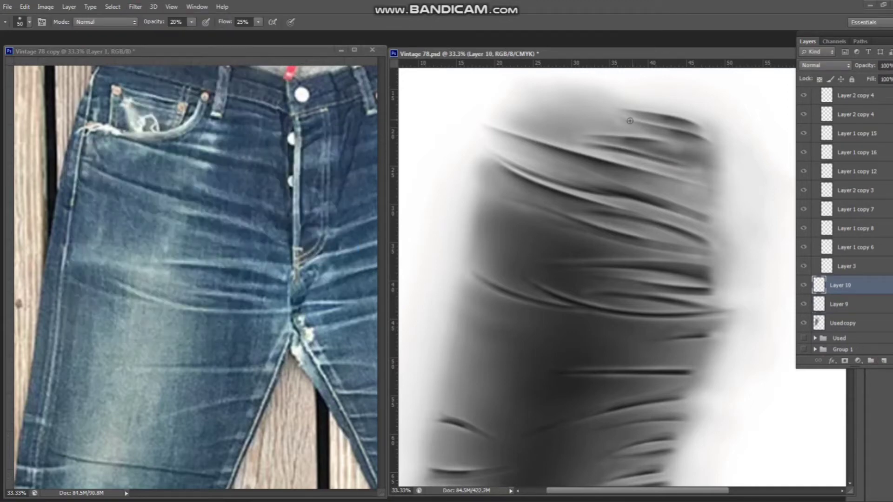
left_click_drag(596, 152, 598, 157)
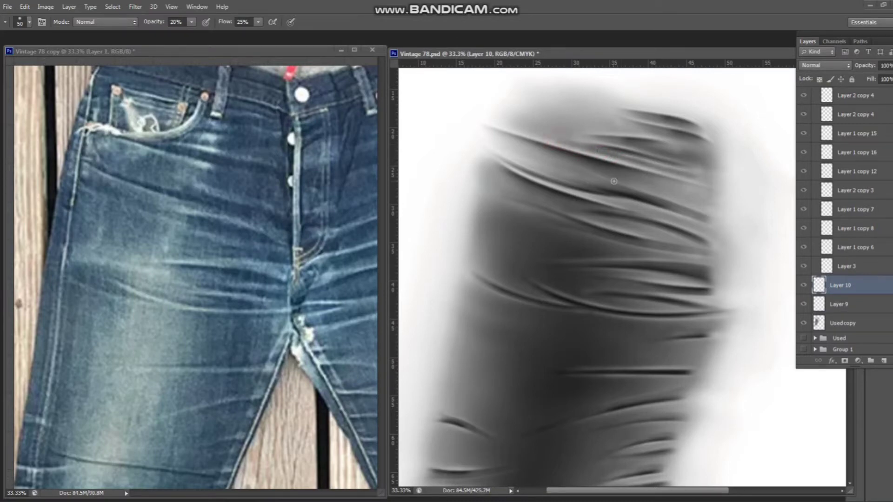
mouse_move(496, 135)
left_mouse_down()
mouse_move(582, 182)
mouse_move(541, 152)
mouse_move(691, 193)
mouse_move(593, 175)
left_mouse_up()
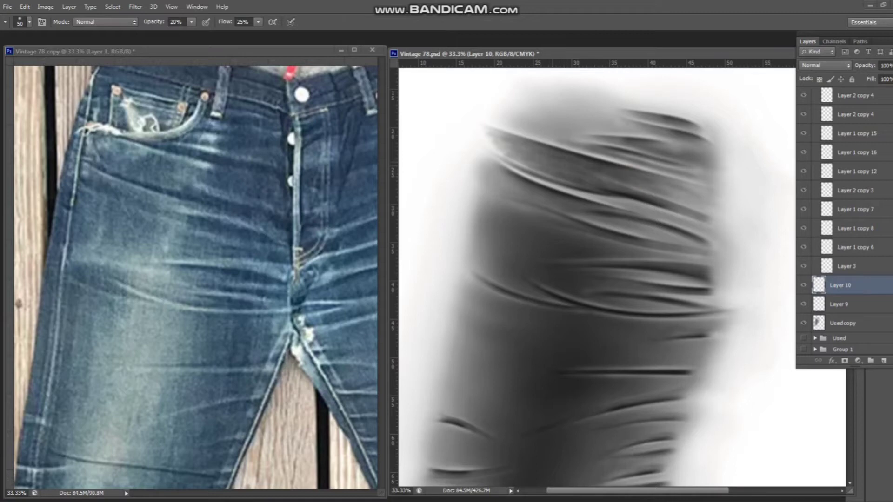
left_click(135, 7)
left_click(319, 247)
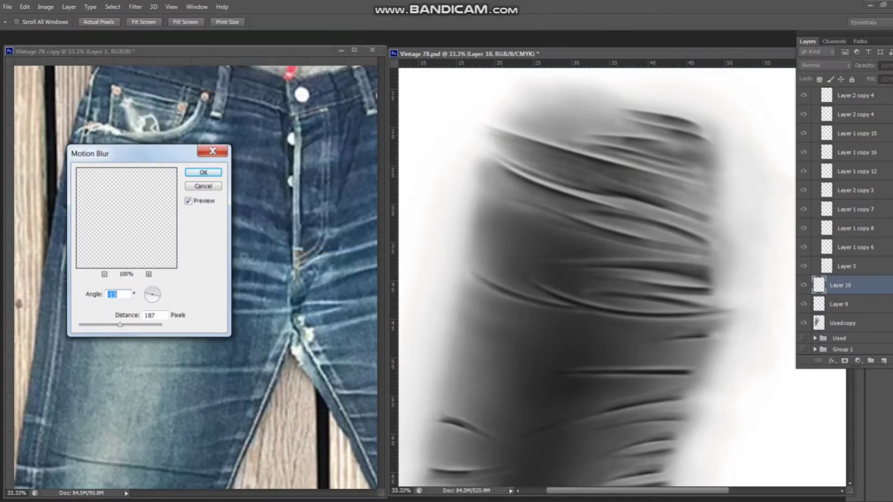
key("Escape")
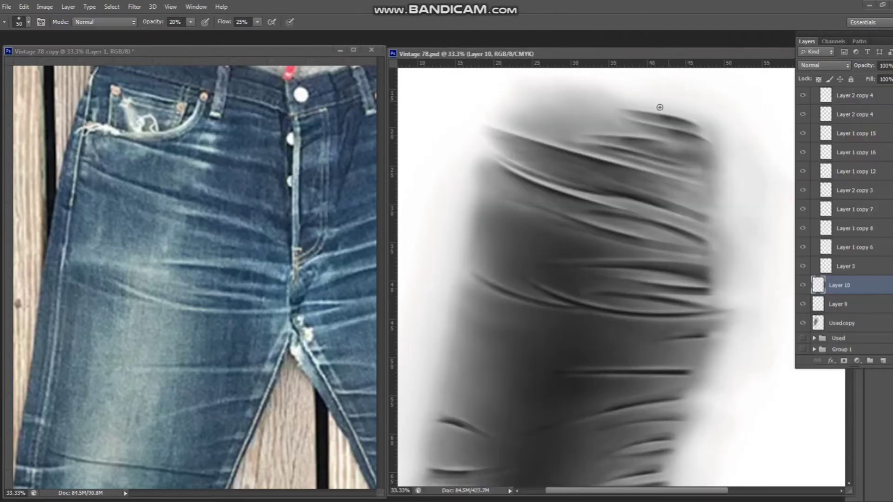
Select Layer 1 copy 12 by right-clicking its stroke on the canvas
key("v")
right_click(579, 154)
left_click(605, 185)
left_click(804, 173)
Smudge the upper fold shading on Layer 1 copy 12 into new shapes
key("r")
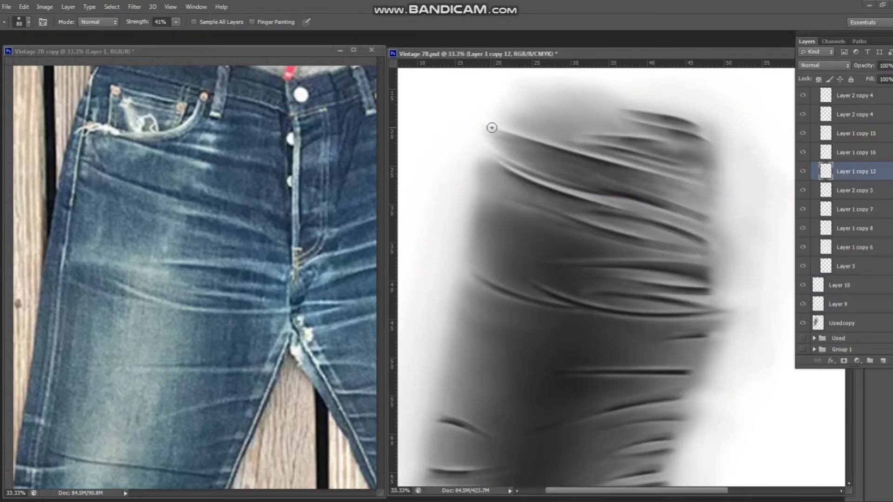
mouse_move(495, 117)
left_mouse_down()
mouse_move(524, 121)
mouse_move(494, 121)
left_mouse_up()
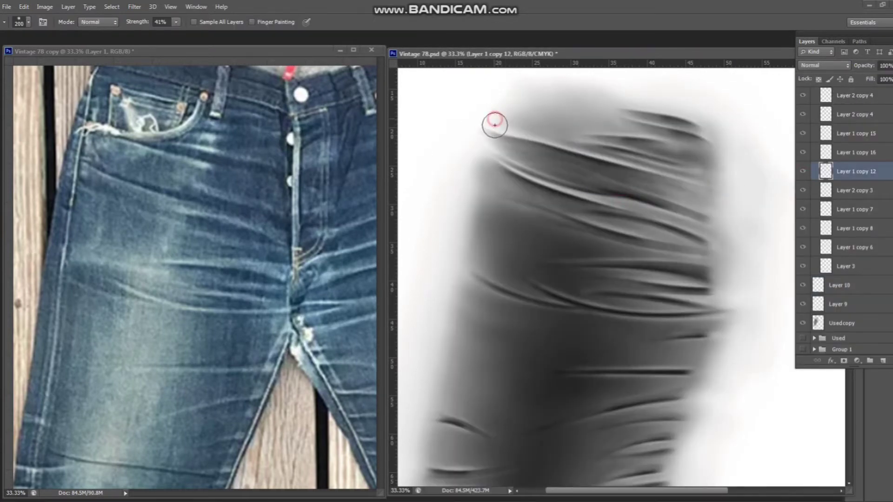
left_click_drag(572, 130, 630, 149)
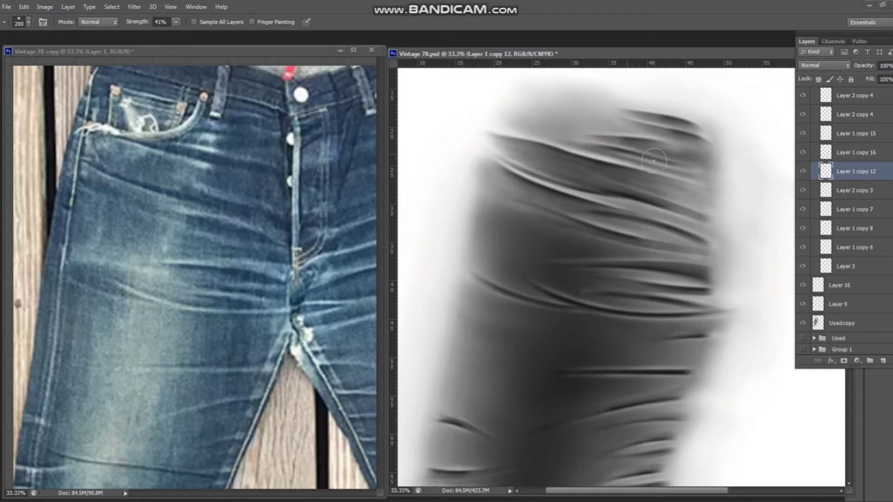
Add Layer 11 and brush faint strokes along the upper fold at size 50
left_click(883, 360)
key("b")
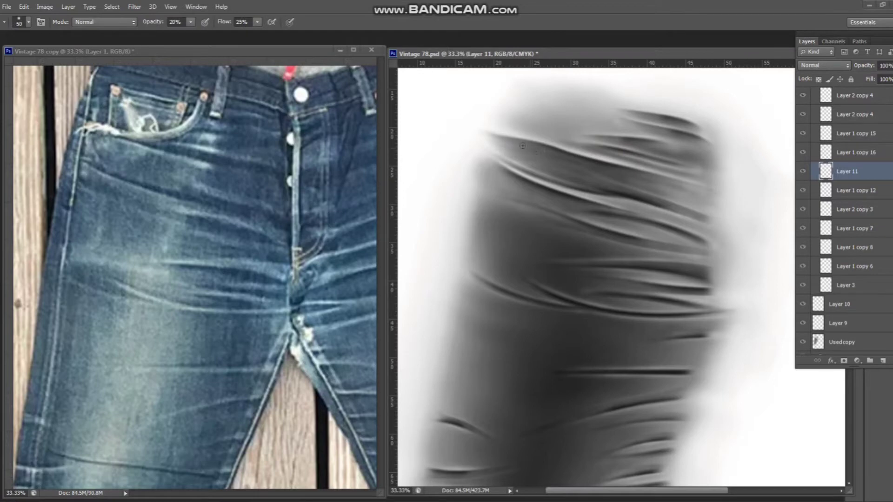
left_click_drag(515, 145, 522, 156)
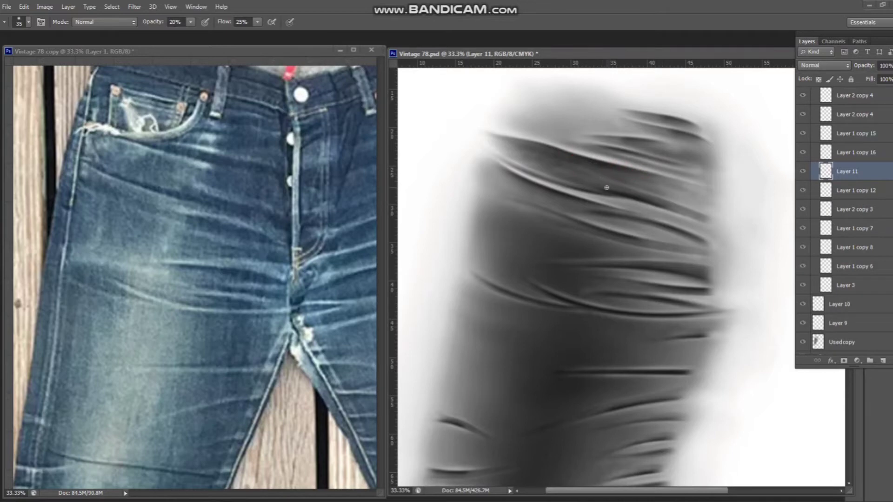
key("bracketright")
key("bracketright")
key("bracketright")
left_click_drag(516, 157, 624, 192)
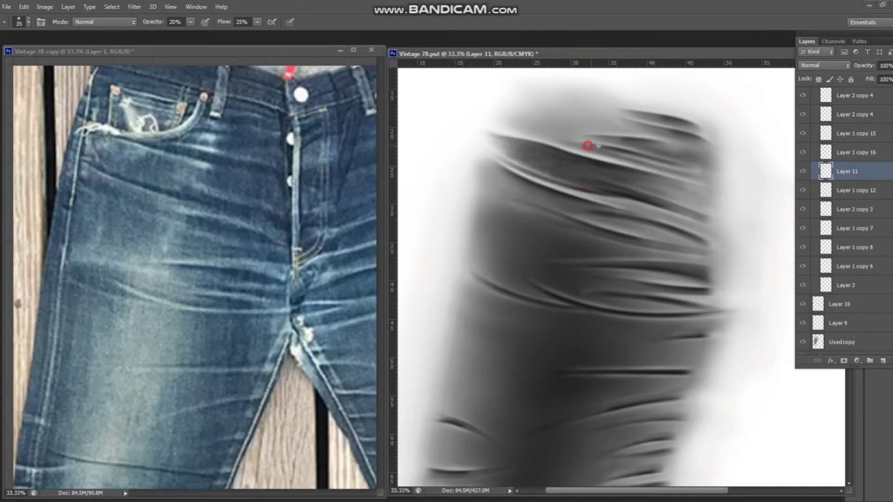
Add Layer 12, then select underlying stroke layers from the canvas
left_click(880, 359)
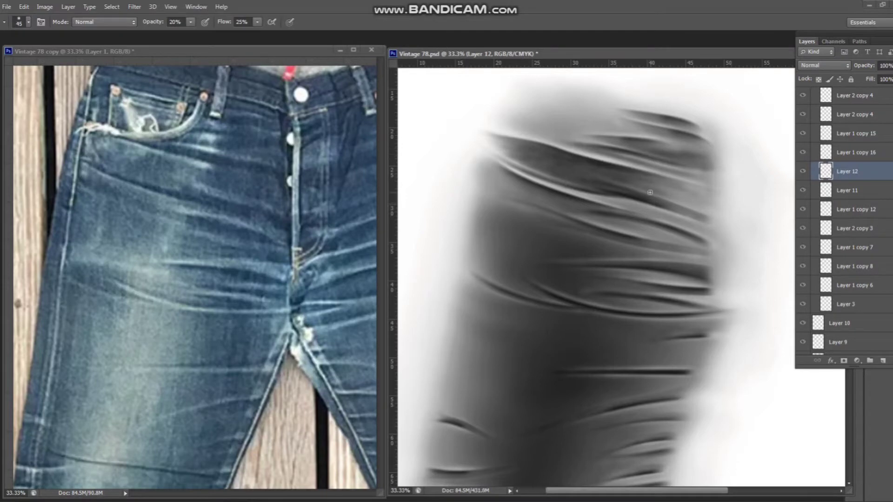
key("v")
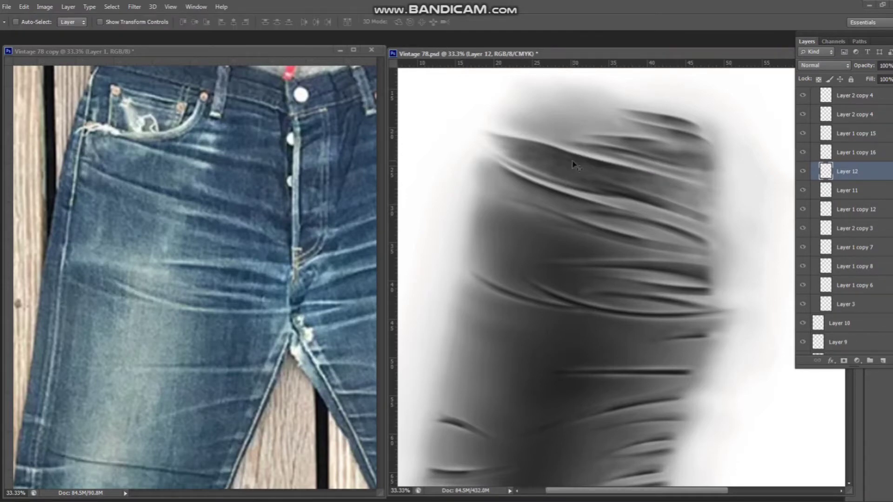
right_click(556, 161)
left_click(577, 193)
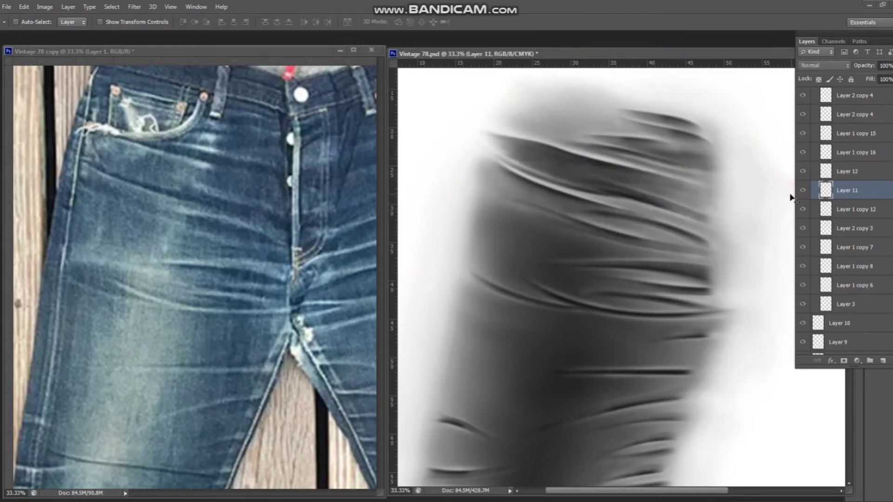
right_click(593, 160)
left_click(625, 190)
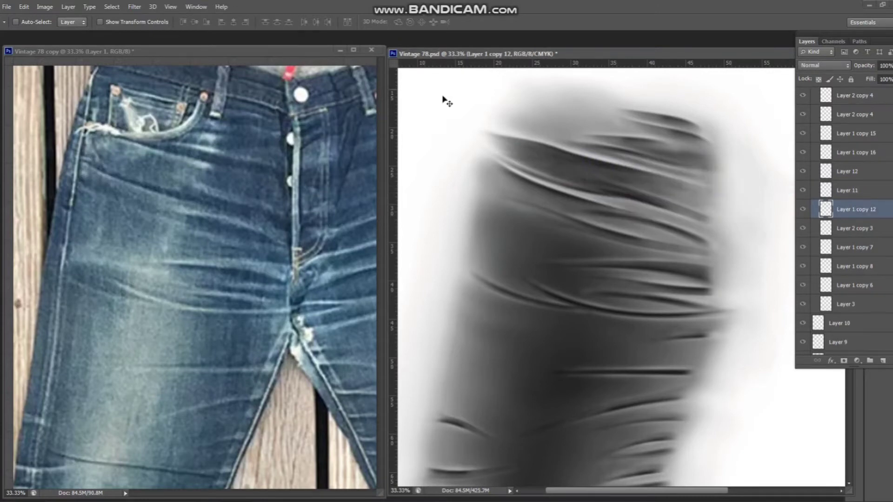
Apply a Gaussian Blur to Layer 1 copy 12, adjusting the radius with preview
left_click(134, 7)
left_click(311, 222)
left_click_drag(103, 293, 98, 293)
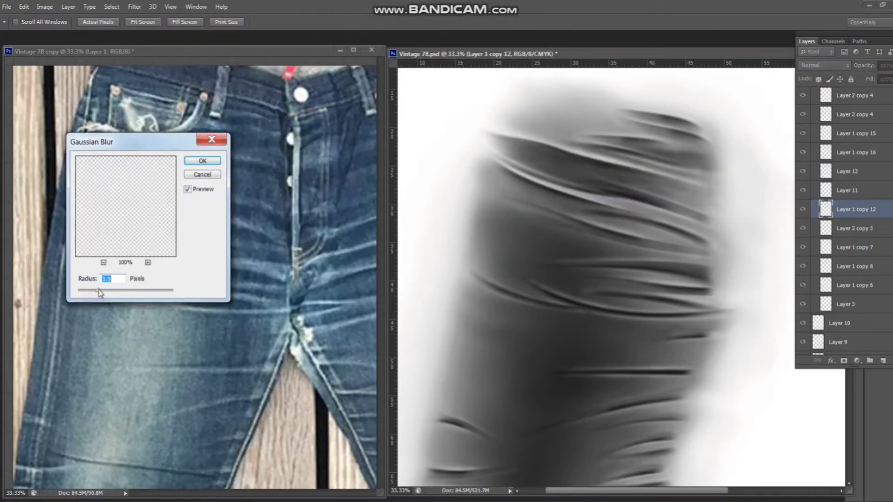
key("Return")
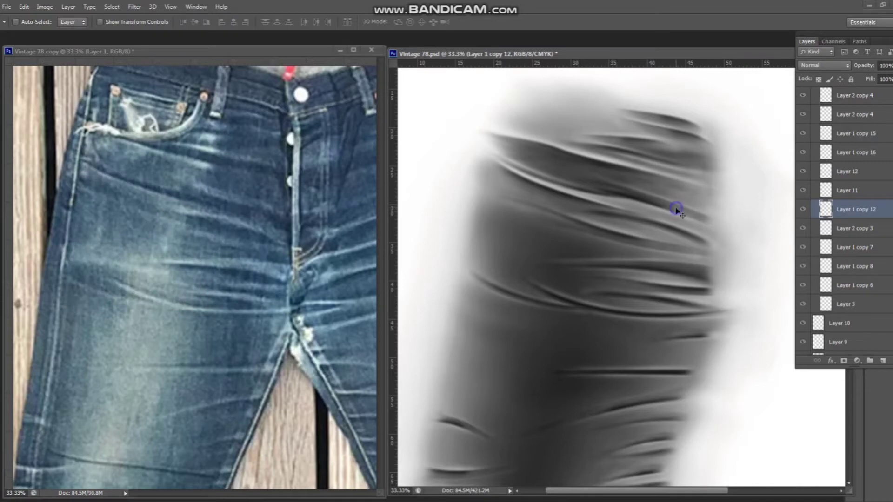
Select Layer 1 copy 16, raise the eraser opacity, then select Layer 2 copy 4
left_click(678, 208, "ctrl")
key("e")
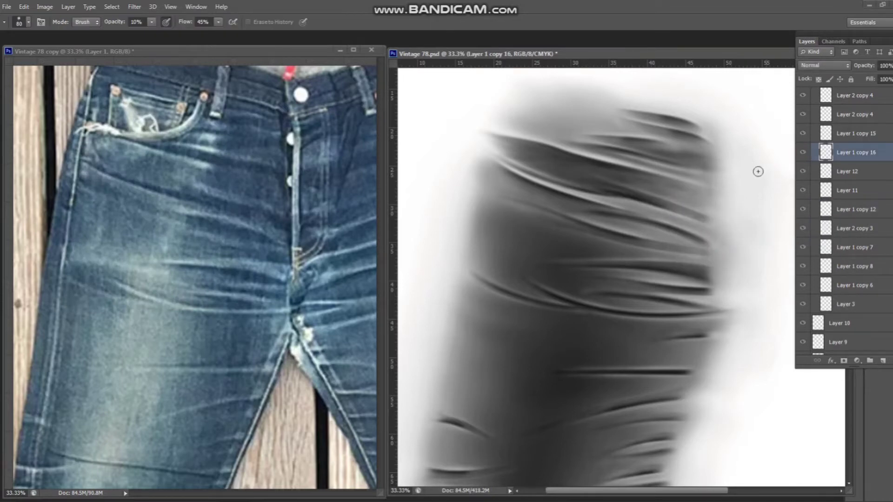
left_click_drag(151, 22, 158, 34)
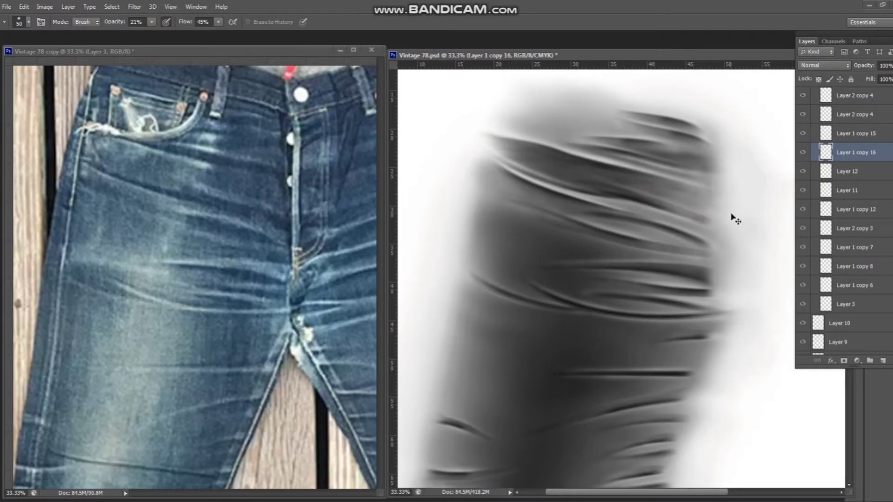
key("v")
right_click(662, 207)
left_click(688, 234)
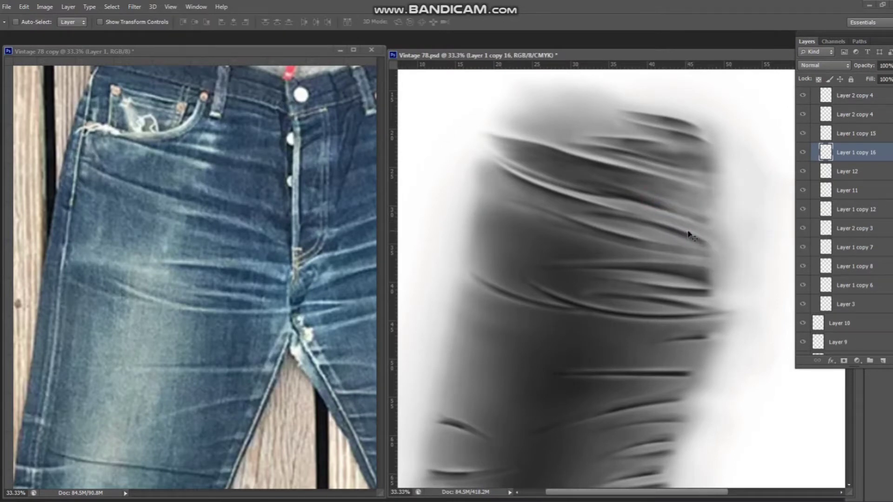
right_click(542, 180)
left_click(584, 210)
Add a new layer above Layer 1 copy 15 and begin painting the upper-left fold with a size-60 brush
key("b")
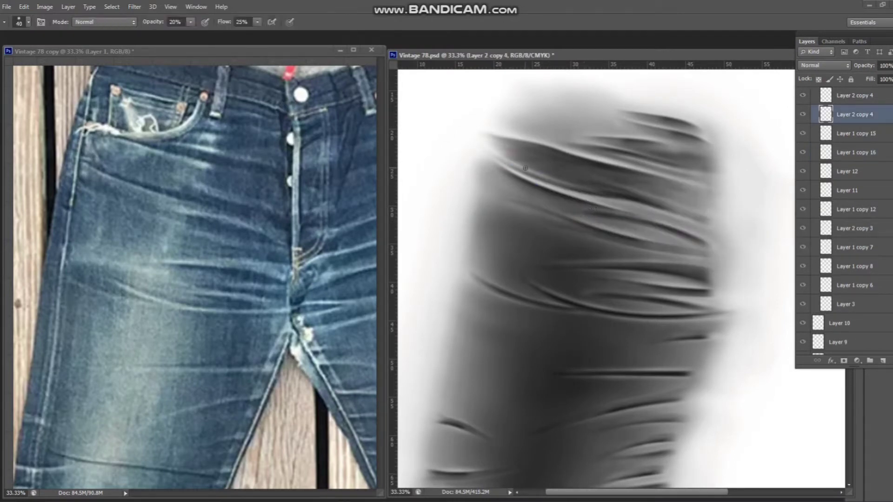
key("bracketleft")
key("v")
right_click(556, 190)
left_click(587, 222)
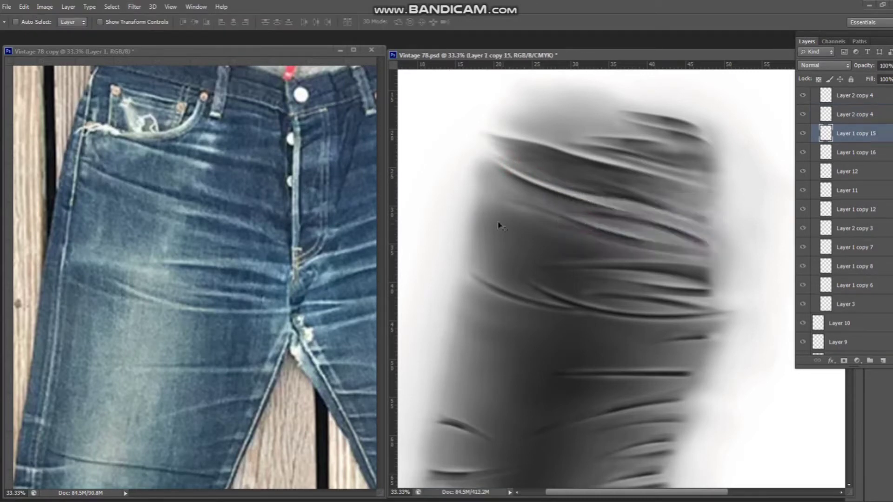
key("ctrl+shift+alt+n")
key("b")
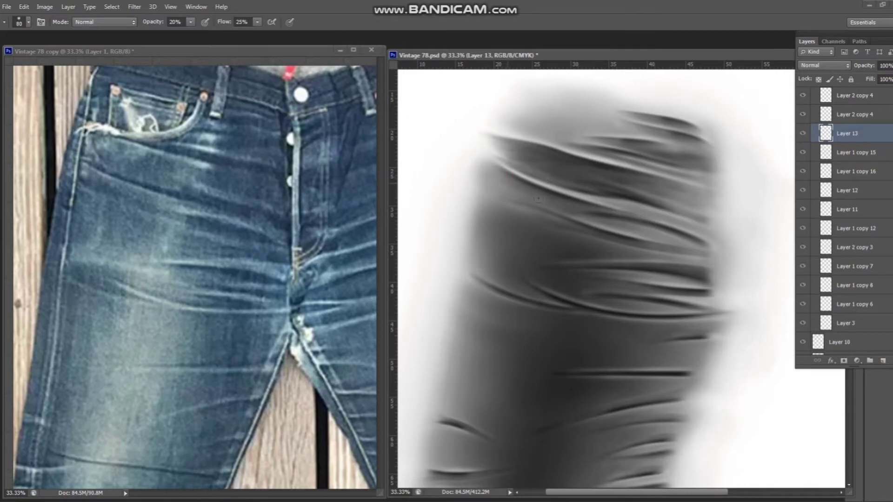
key("bracketleft")
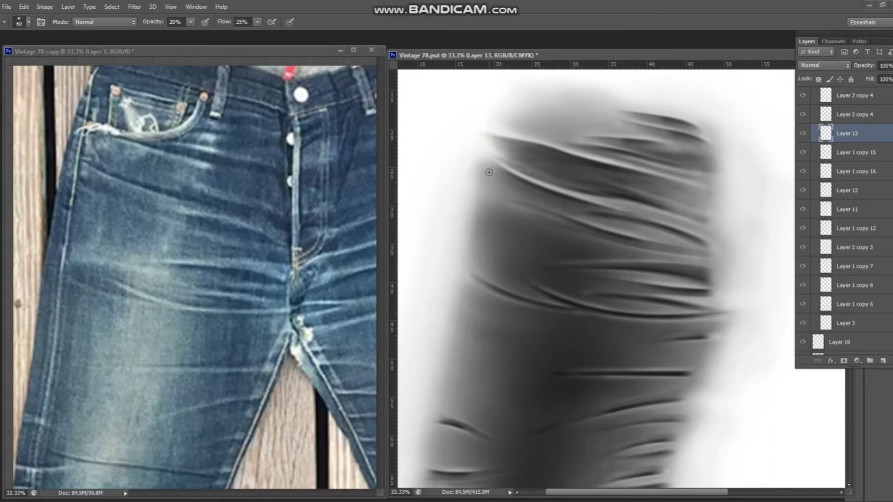
left_click(491, 163)
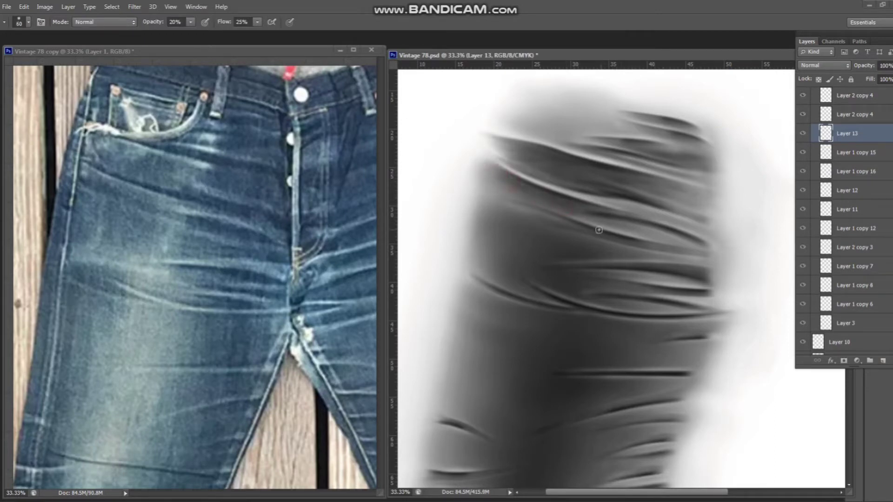
Select Layer 1 copy 16 and apply a Gaussian Blur to it
key("h")
right_click(625, 260, "ctrl")
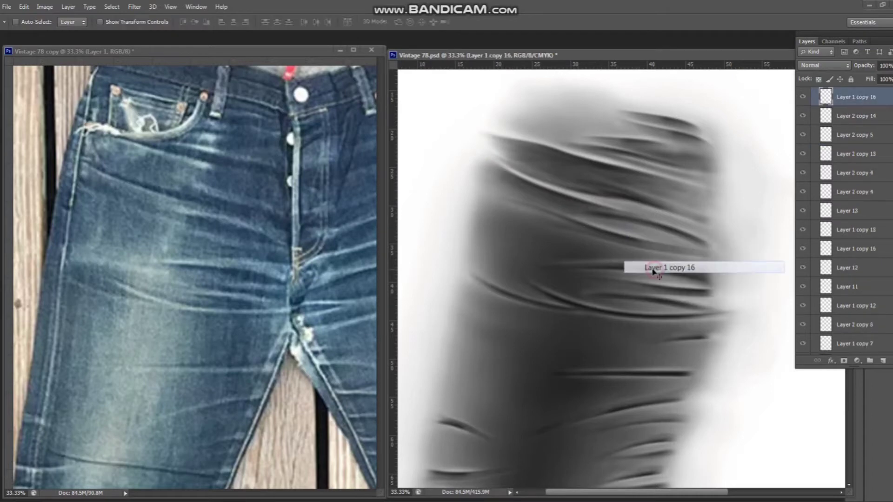
left_click(658, 270)
left_click(134, 6)
left_click(316, 210)
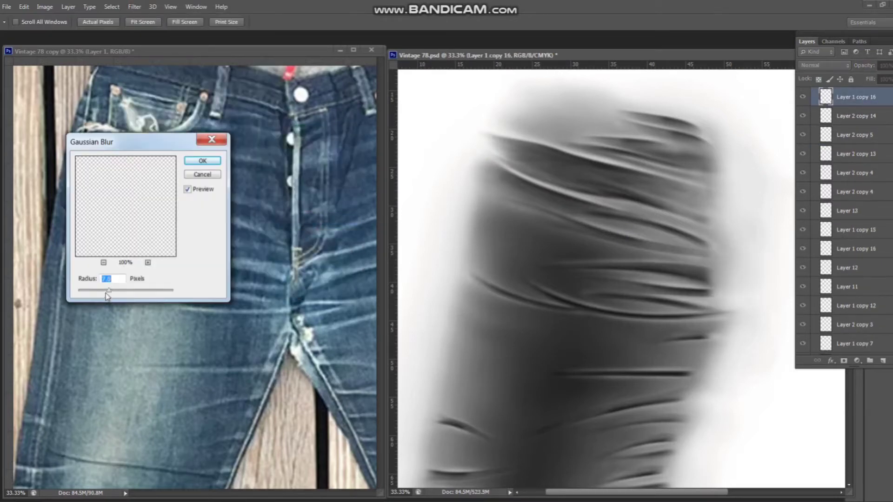
key("Return")
Gaussian-blur Layer 2 copy 4's crease and add an empty Layer 14
key("v")
left_click(134, 7)
mouse_move(142, 132)
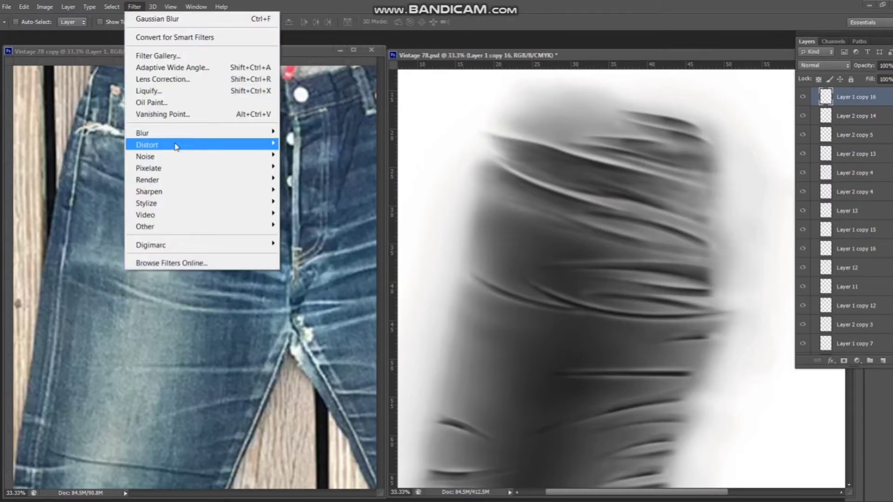
left_click(304, 241)
key("Return")
right_click(689, 239)
left_click(707, 263)
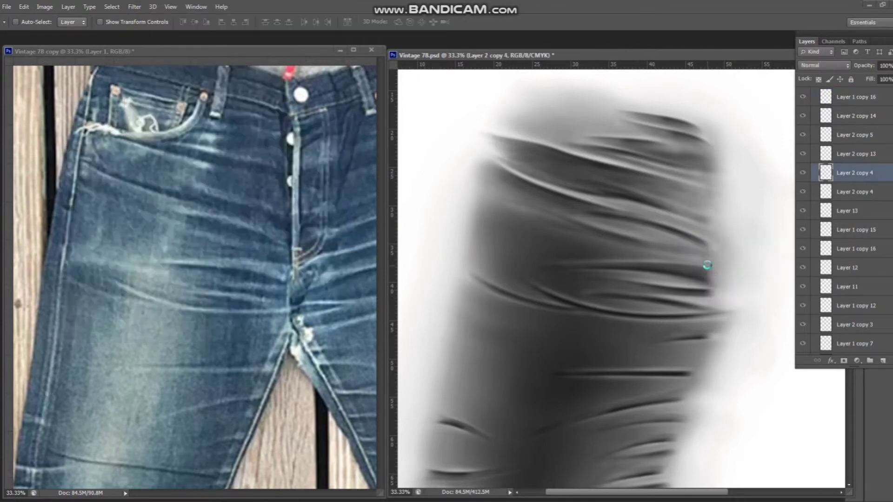
left_click(135, 7)
left_click(307, 212)
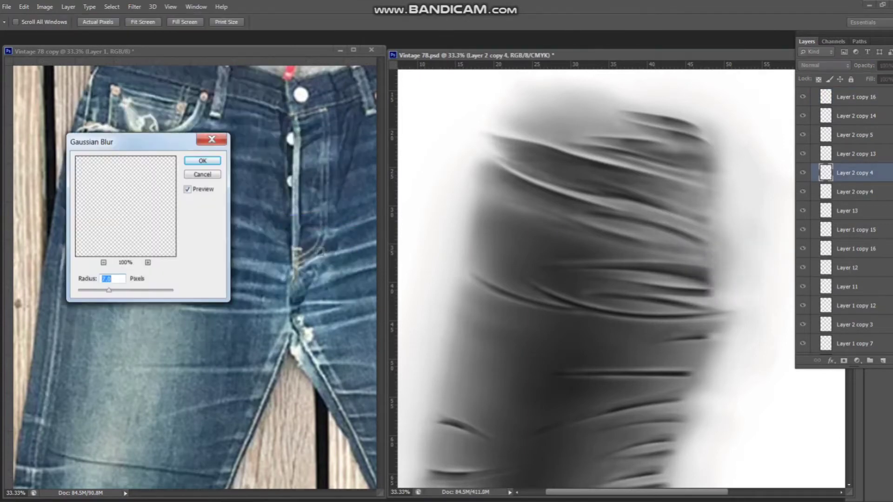
left_click(202, 166)
key("b")
left_click(882, 360)
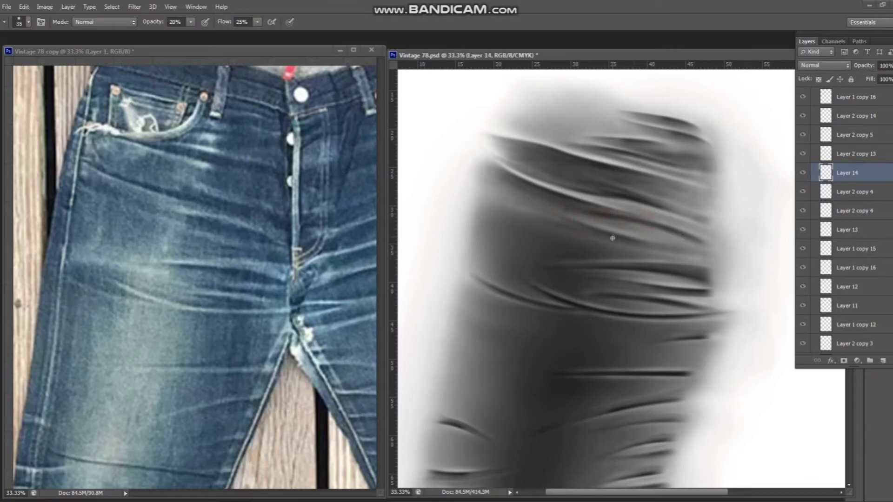
Add empty Layers 15 and 16 and save the document
left_click(883, 360)
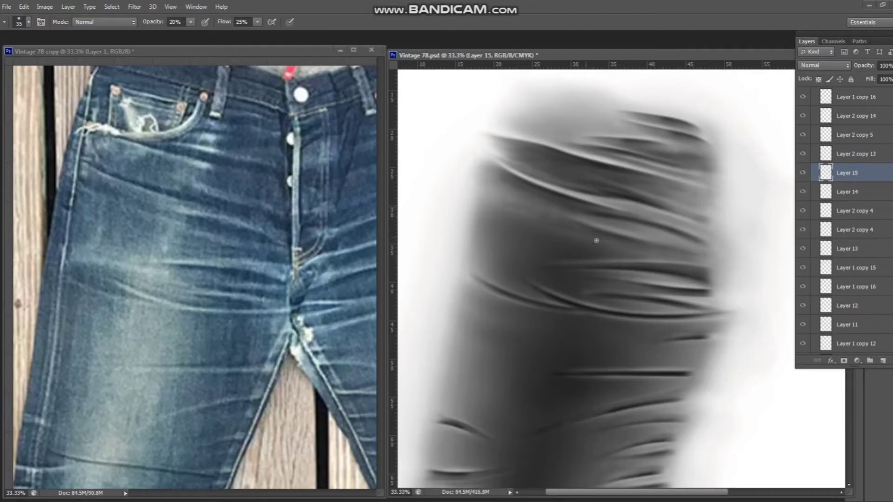
left_click(883, 360)
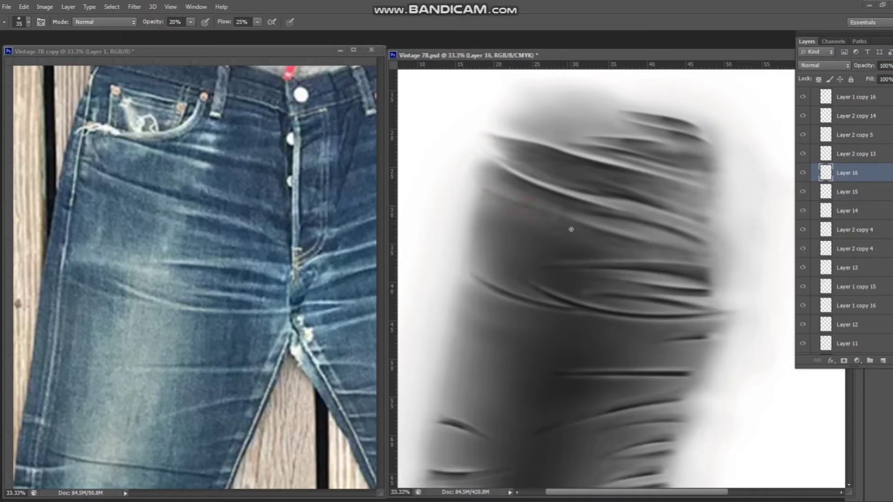
key("ctrl+s")
Select Layer 1 copy 17 from the canvas and add Layer 17 above it
key("v")
right_click(688, 282)
left_click(729, 287)
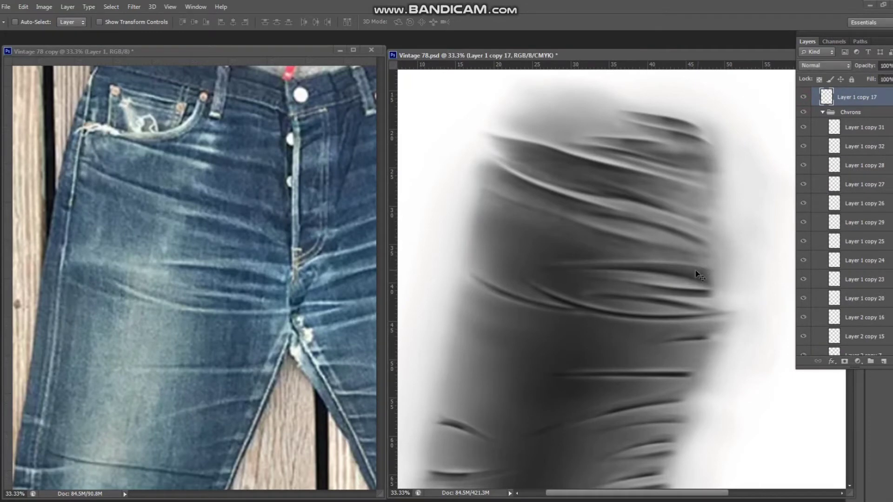
key("b")
left_click(883, 360)
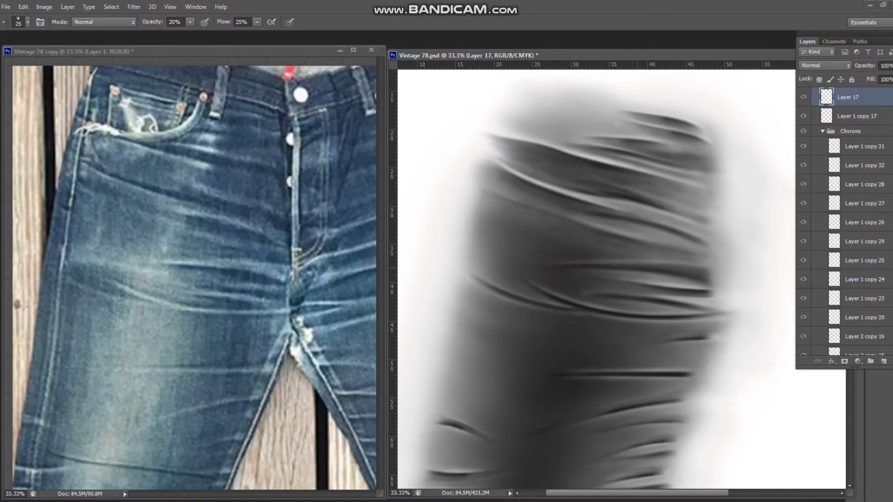
Select Layer 2 copy 13, erase part of the mid-thigh crease stroke, and save
key("m")
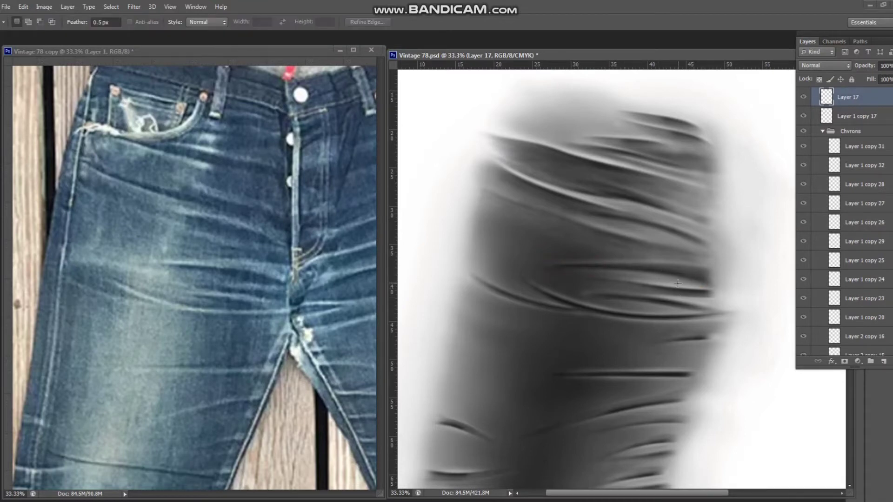
key("v")
left_click(706, 325, "ctrl")
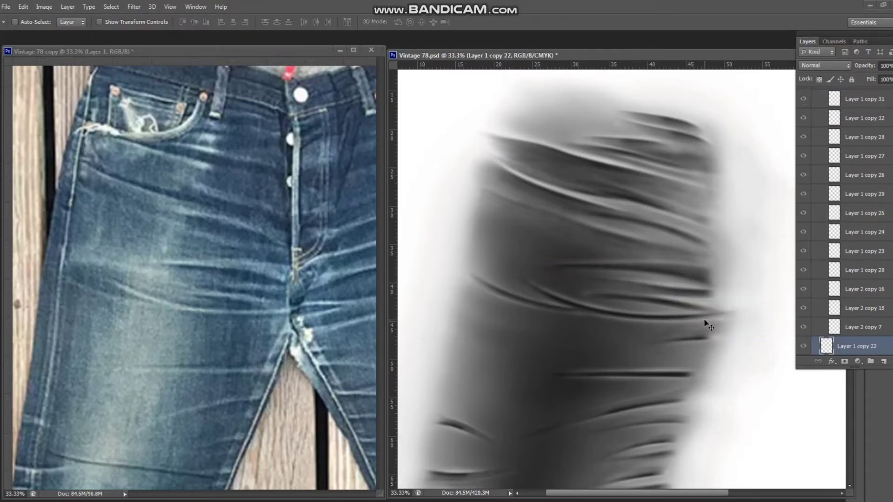
left_click(691, 329, "ctrl")
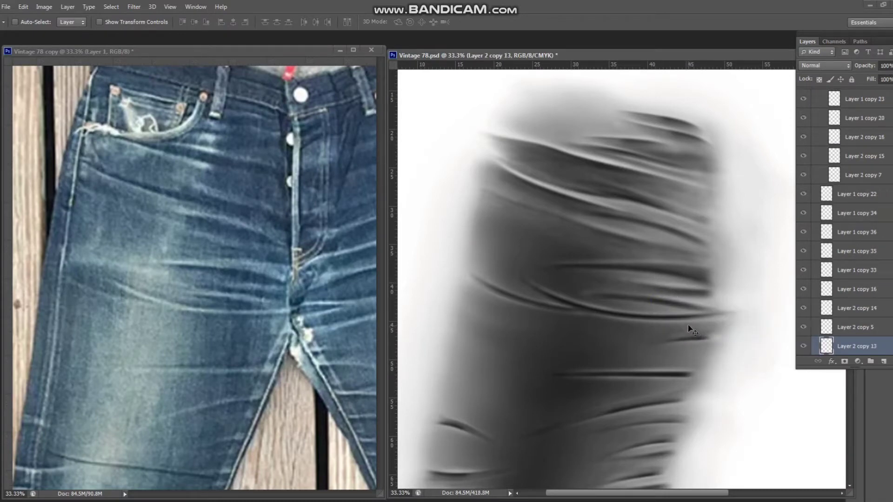
key("r")
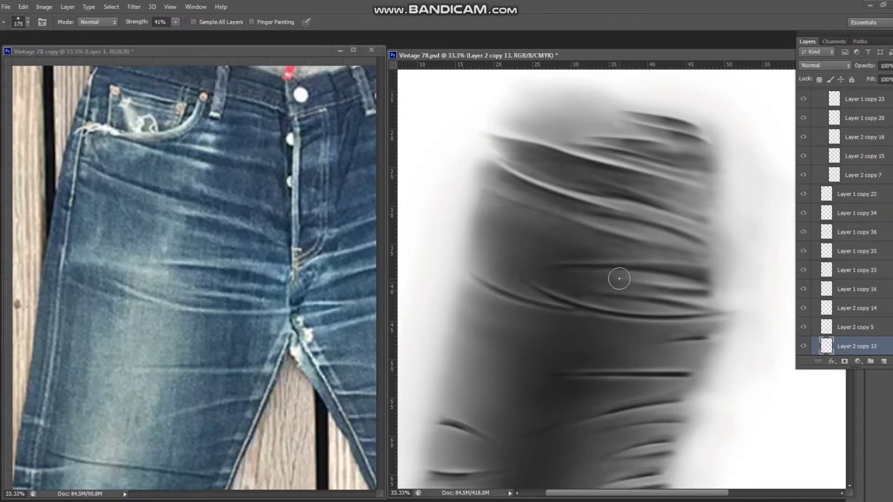
key("e")
left_click(573, 294)
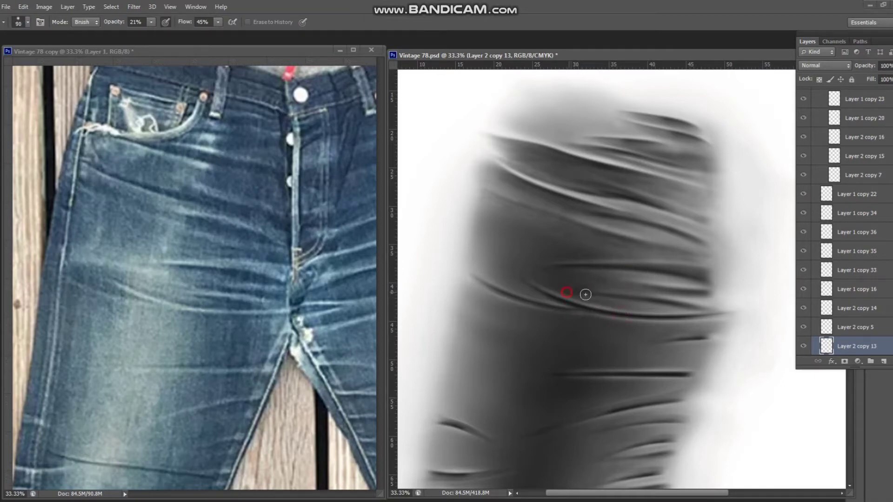
key("ctrl+s")
Select Layer 2 copy 5 from the canvas and add Layer 18 above it
key("v")
right_click(640, 315)
left_click(668, 346)
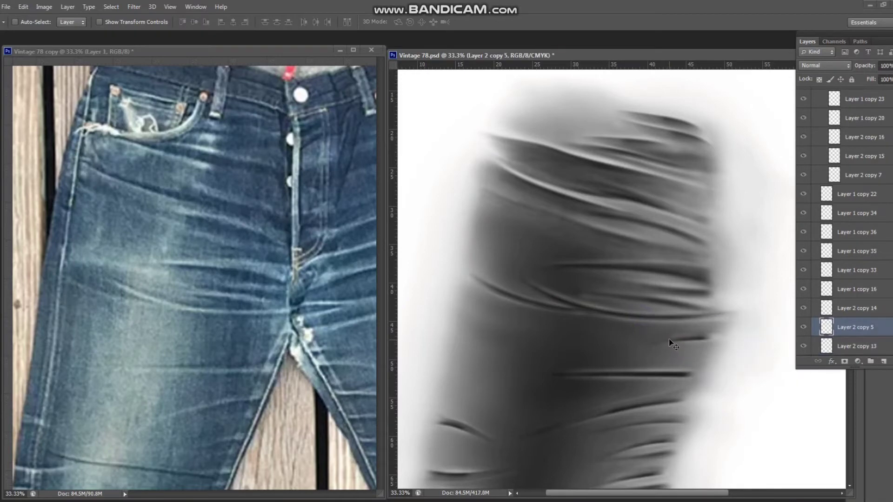
key("b")
left_click(884, 361)
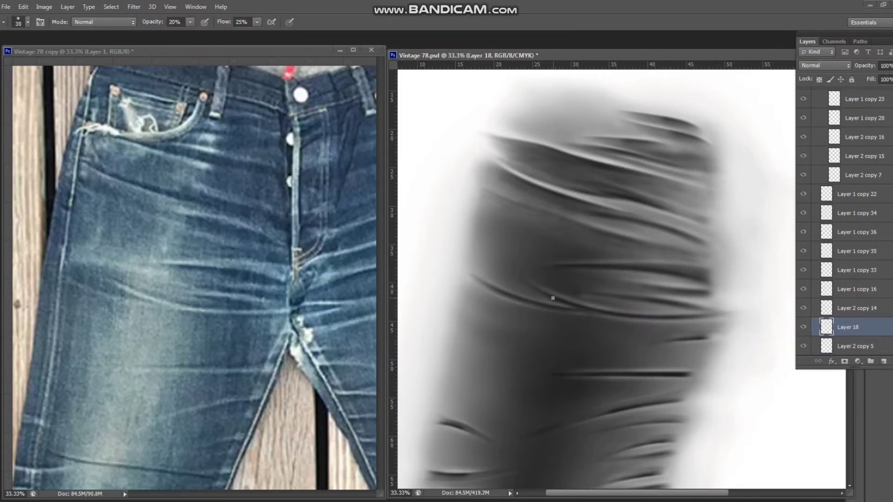
Set Layer 2 copy 14 to 70% opacity, save, and smudge the mid-thigh crease
key("v")
right_click(518, 298)
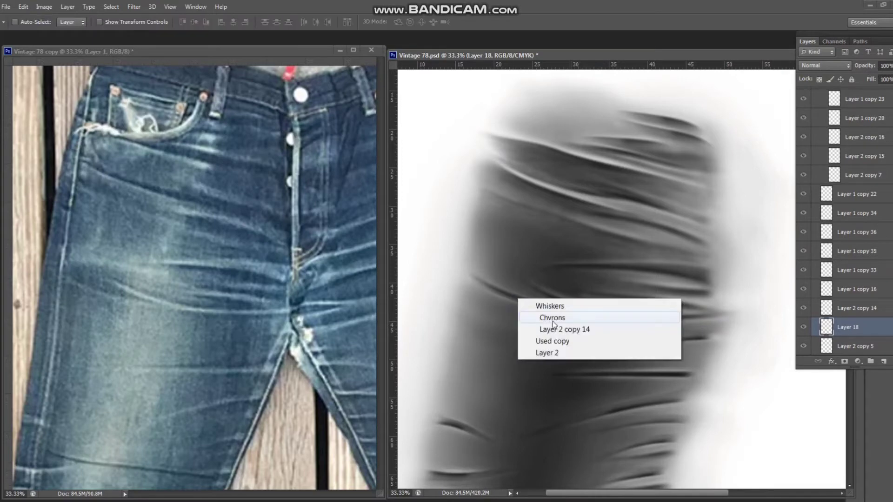
left_click(558, 327)
key("7")
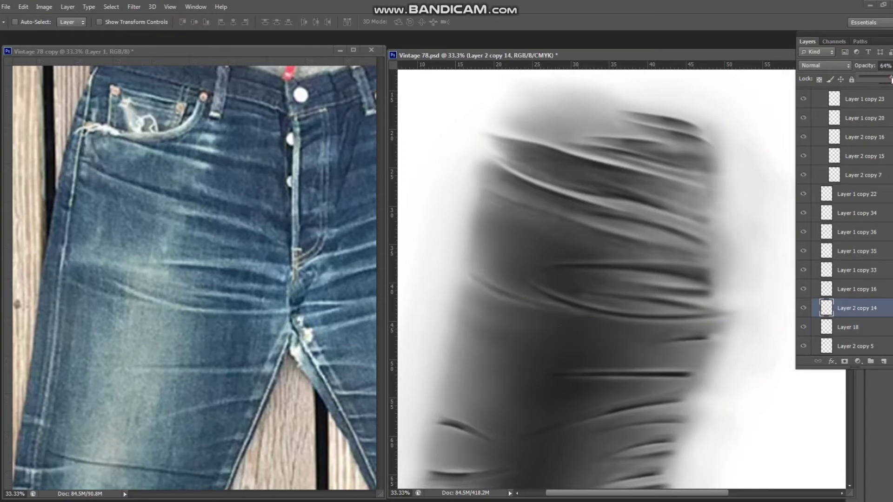
key("ctrl+s")
key("r")
left_click_drag(568, 312, 574, 312)
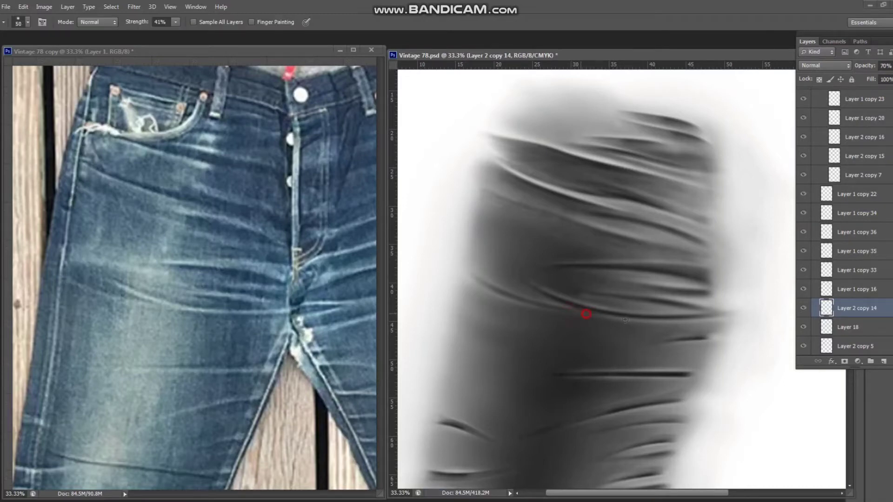
Select Layer 1 copy 29 from the canvas and add Layer 19 above it
key("v")
right_click(672, 375)
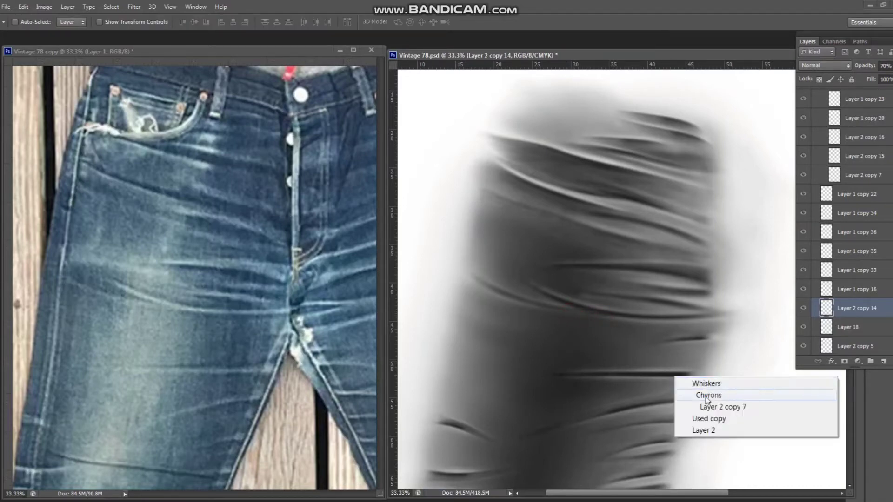
left_click(709, 408)
right_click(697, 338)
left_click(730, 369)
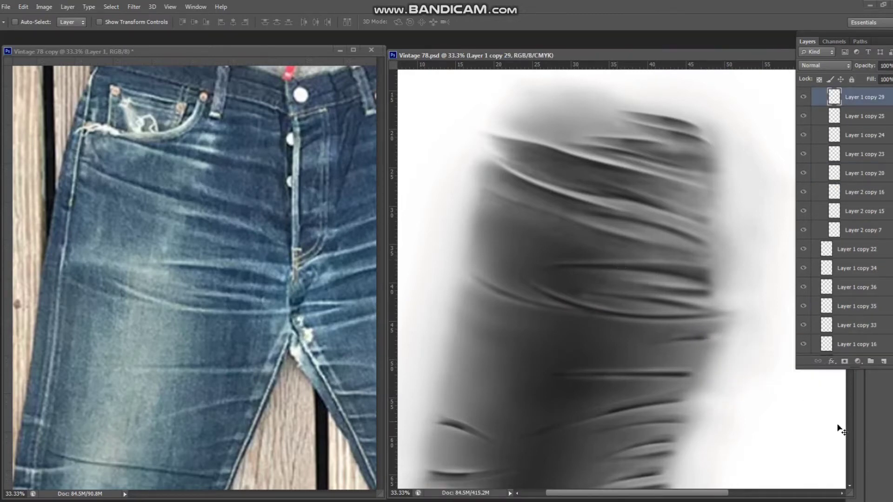
left_click(884, 361)
key("b")
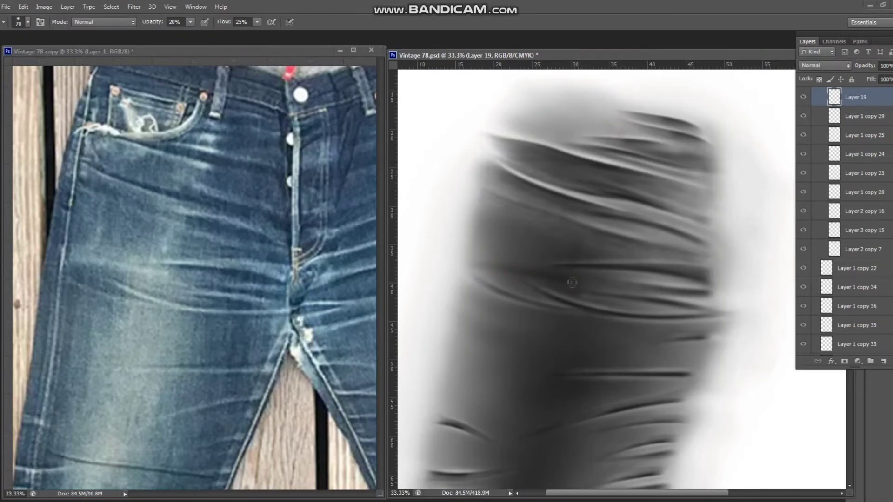
Paint three soft shading dabs on the thigh with a 70–90 brush and save
left_click(592, 190)
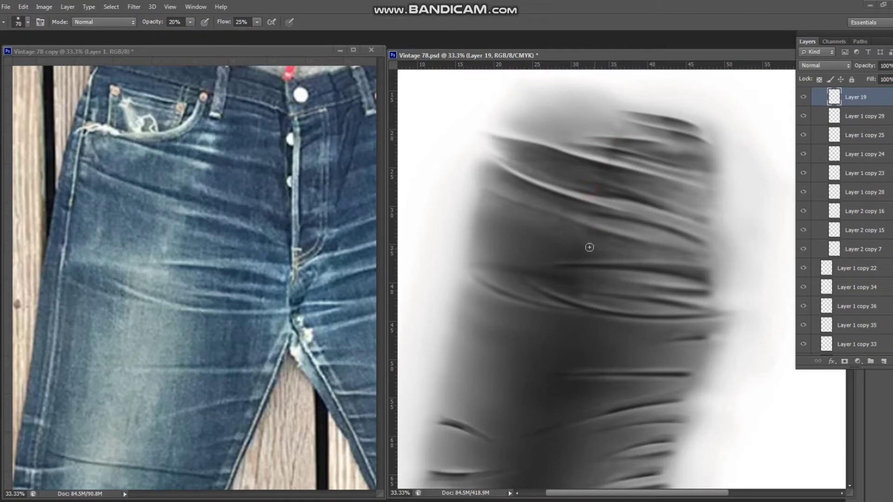
left_click(534, 263)
key("bracketright")
key("bracketright")
key("bracketleft")
key("bracketleft")
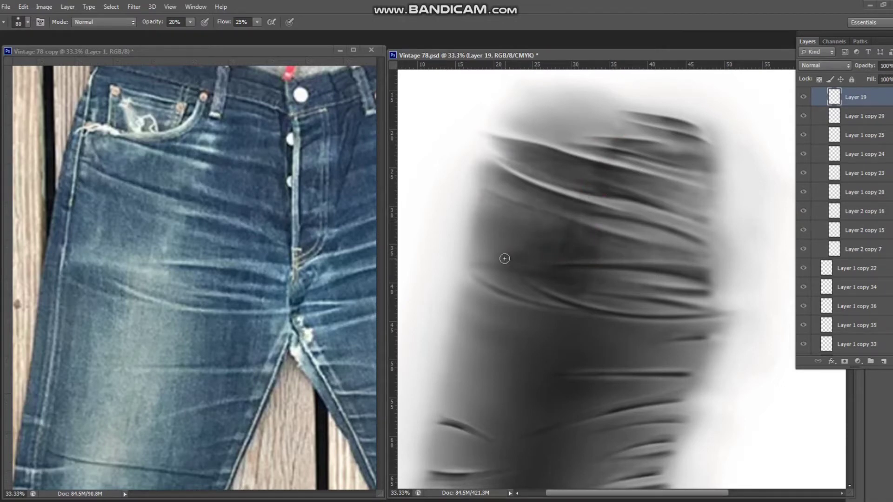
left_click(505, 222)
key("ctrl+s")
Add Layer 20 with a size-50 brush, save, select Layer 1 copy 33, and pan down the leg
key("bracketleft")
key("ctrl+shift+alt+n")
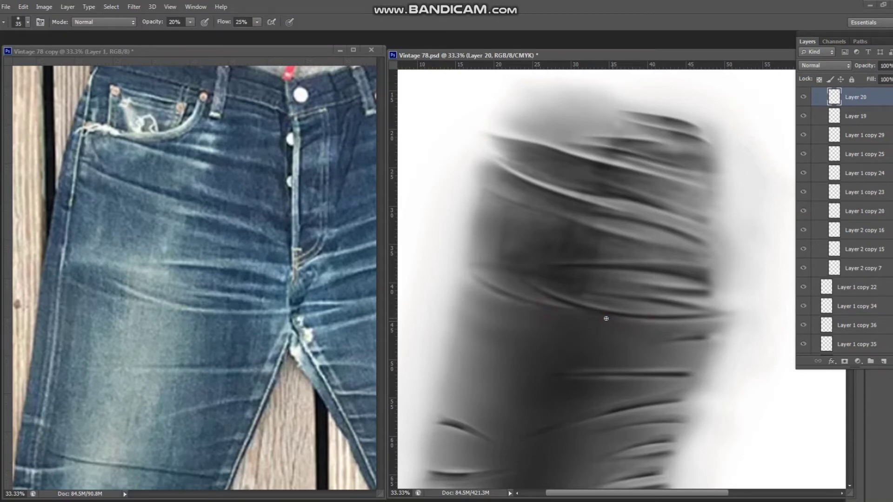
key("ctrl+s")
key("v")
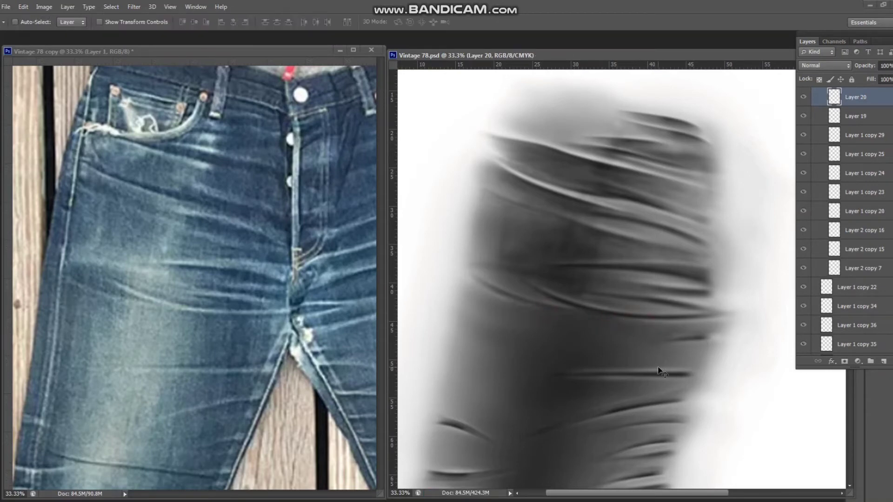
right_click(664, 403)
left_click(706, 430)
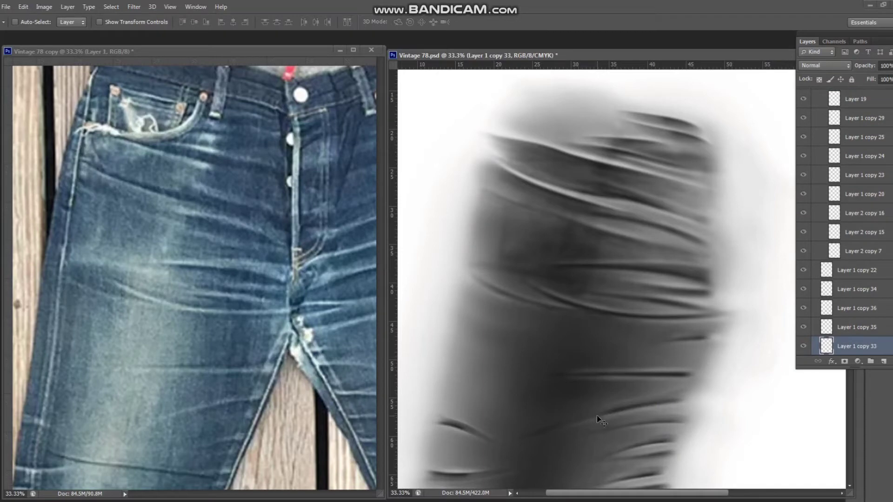
left_click_drag(233, 483, 267, 310)
left_click_drag(562, 351, 574, 257)
key("ctrl+r")
Show the jeans photo layer and hide the darkening layer over it
scroll(819, 322, "down", 5)
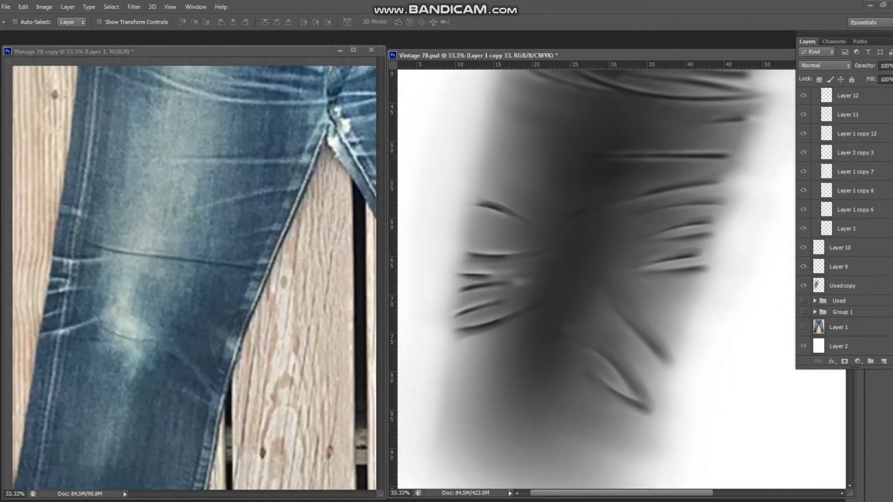
left_click(803, 330)
scroll(804, 330, "up", 10)
left_click(803, 94)
scroll(809, 251, "down", 5)
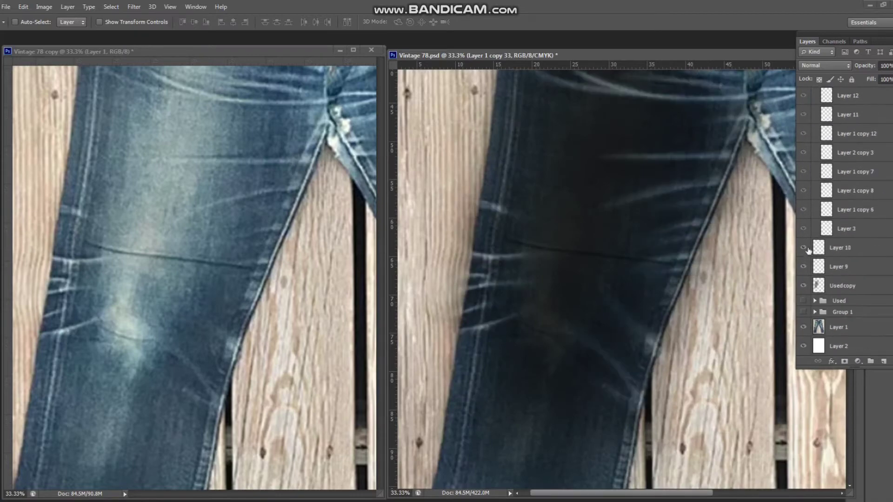
left_click(803, 286)
Lasso the faded lower-leg and knee band, feather it 5 pixels, and reshow the whisker strokes
key("l")
mouse_move(574, 153)
left_mouse_down()
mouse_move(582, 265)
mouse_move(565, 402)
mouse_move(512, 321)
left_mouse_up()
left_click_drag(499, 225, 578, 144)
key("shift+F6")
type("5")
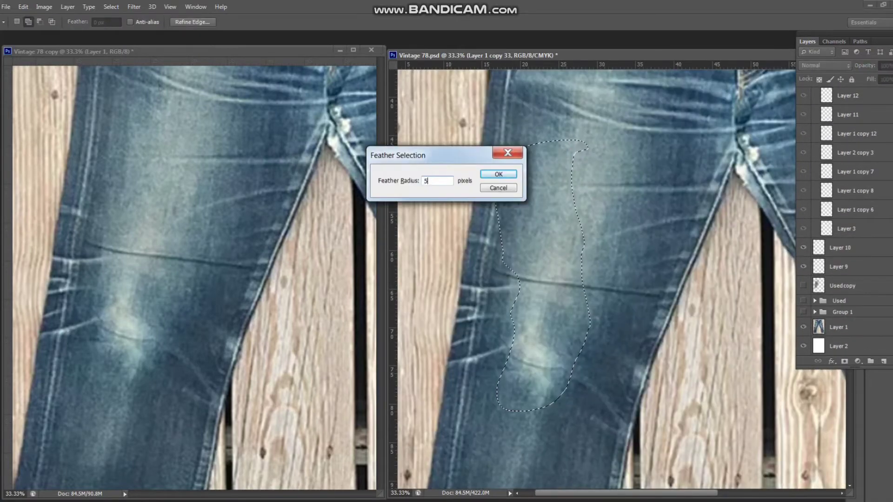
key("Return")
scroll(830, 289, "up", 5)
left_click(803, 93)
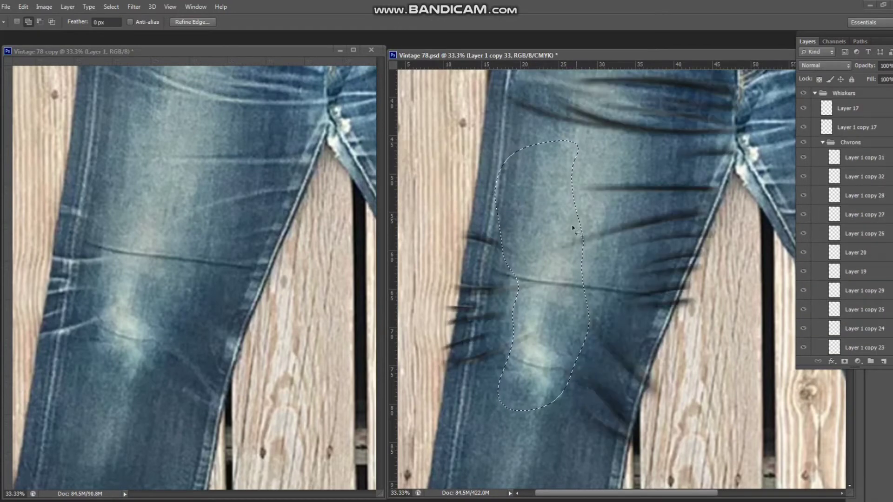
Move Layer 1 copy 36 elsewhere in the stack and select Layer 1 copy 31
key("v")
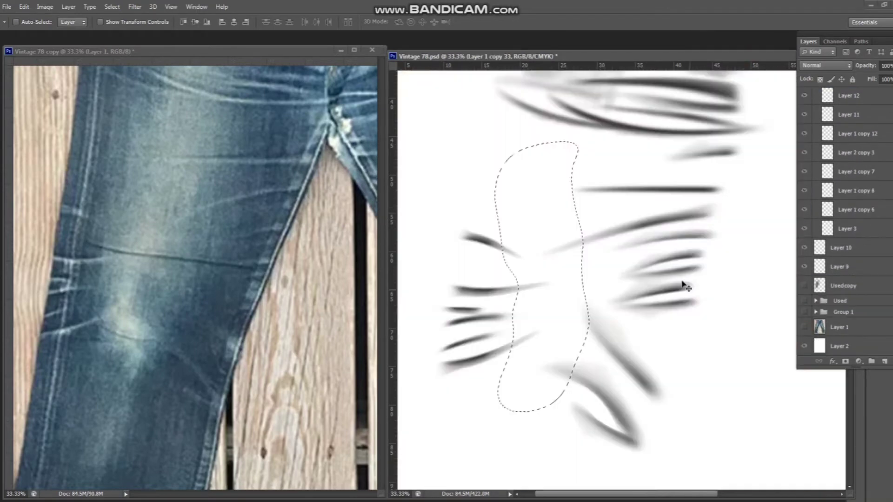
left_click_drag(674, 254, 511, 379)
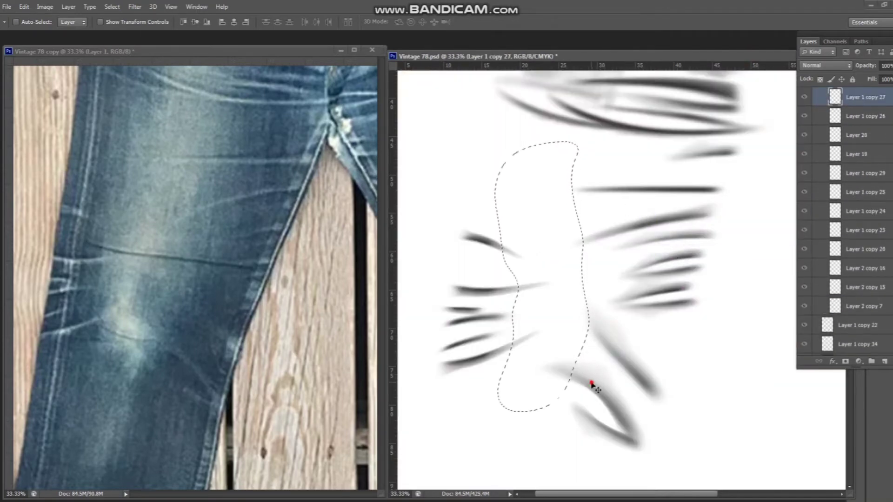
right_click(507, 239)
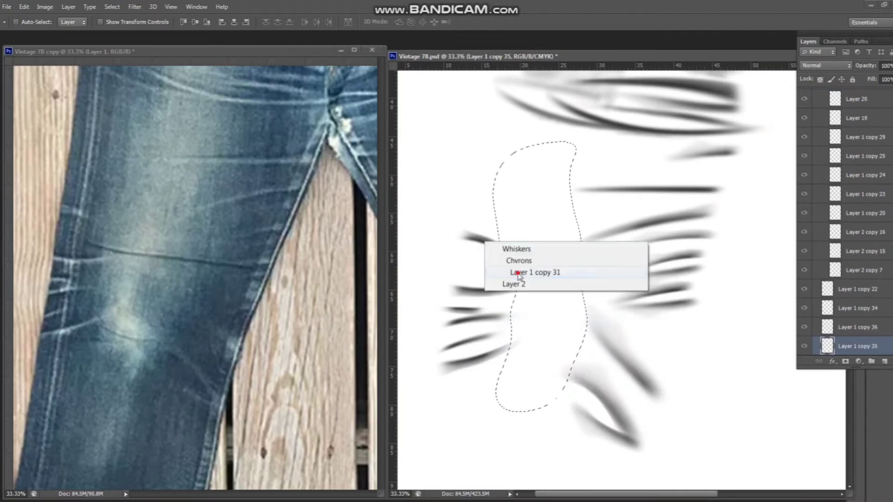
left_click(523, 277)
Deselect, show the grey Used copy shading layer, and leave the jeans photo hidden
key("ctrl+d")
scroll(842, 223, "down", 5)
left_click(804, 329)
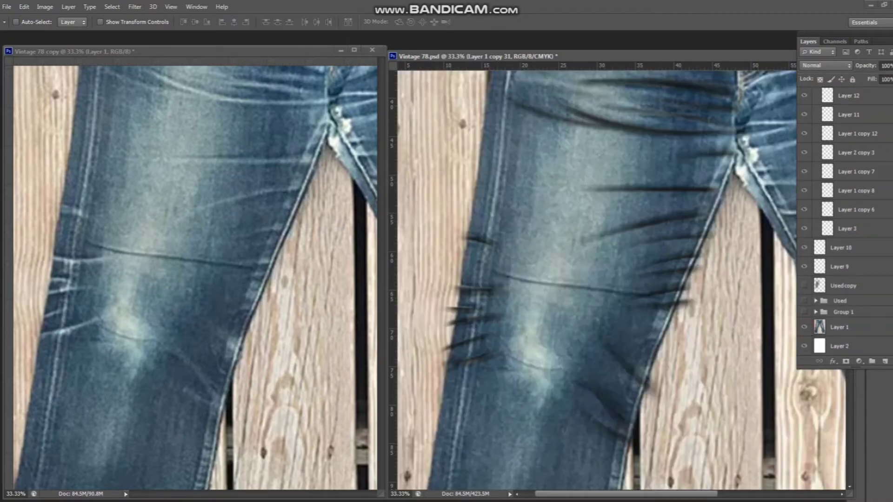
scroll(842, 223, "down", 3)
left_click(804, 286)
left_click(804, 327)
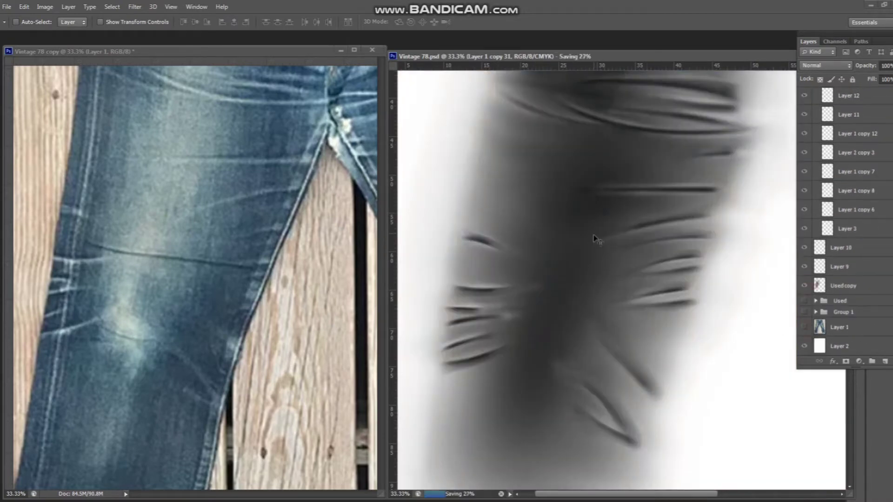
Pick crease stroke layers from the canvas, ending on Layer 1 copy 26
right_click(693, 238)
left_click(712, 259)
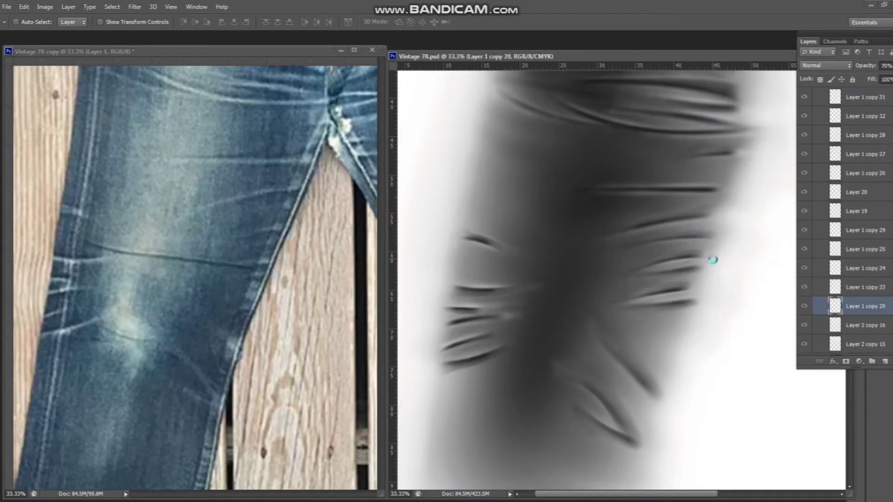
right_click(686, 273)
left_click(711, 288)
right_click(686, 263)
left_click(712, 300)
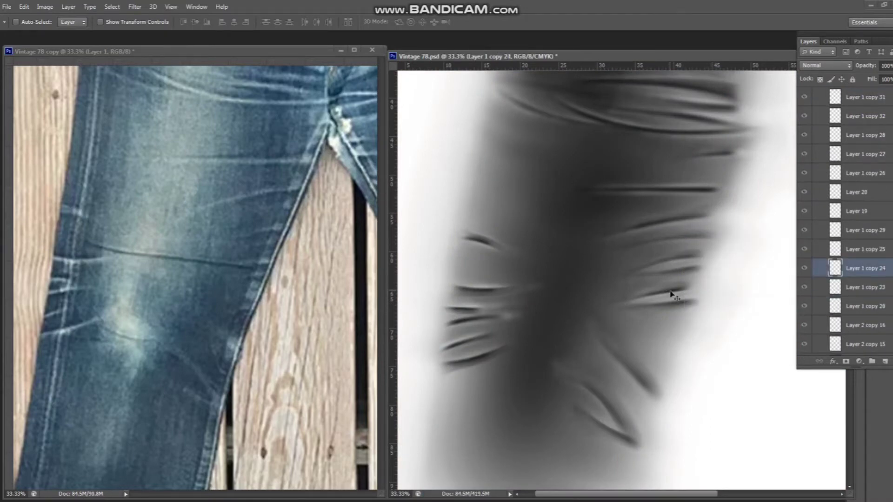
right_click(671, 293)
left_click(710, 335)
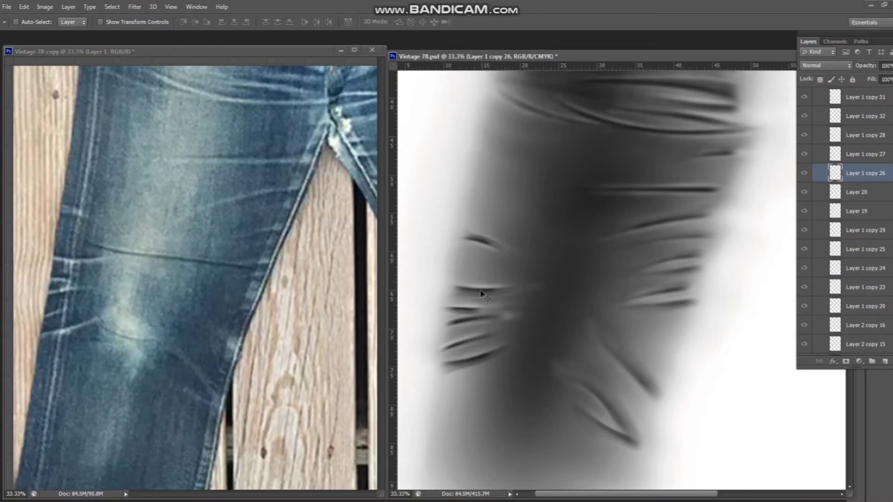
Pick the left whisker stroke layers, settling on Layer 1 copy 31
right_click(481, 293)
left_click(512, 271)
right_click(477, 317)
left_click(514, 321)
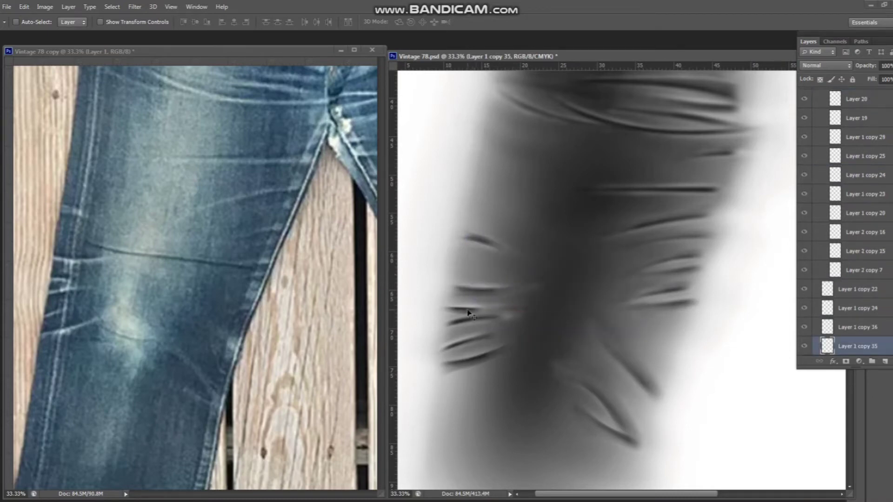
right_click(468, 312)
left_click(505, 339)
right_click(475, 239)
left_click(510, 272)
Apply a 104-pixel Motion Blur to Layer 1 copy 31
key("e")
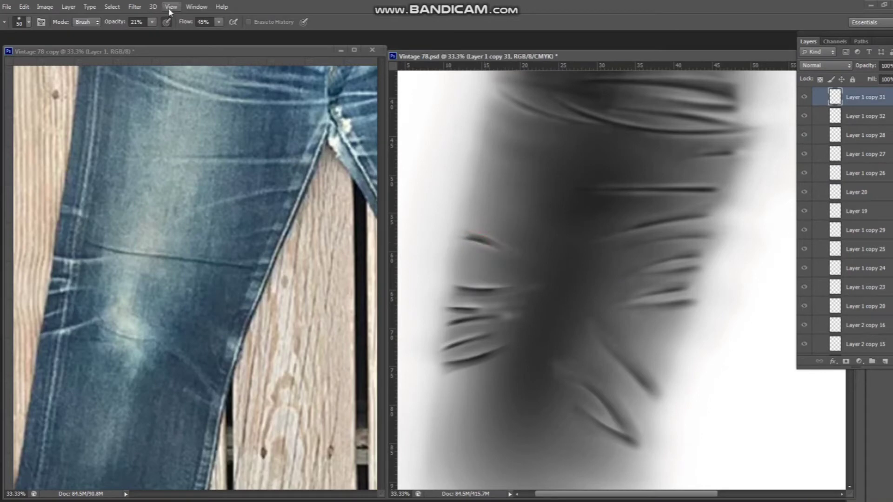
left_click(142, 10)
left_click(317, 204)
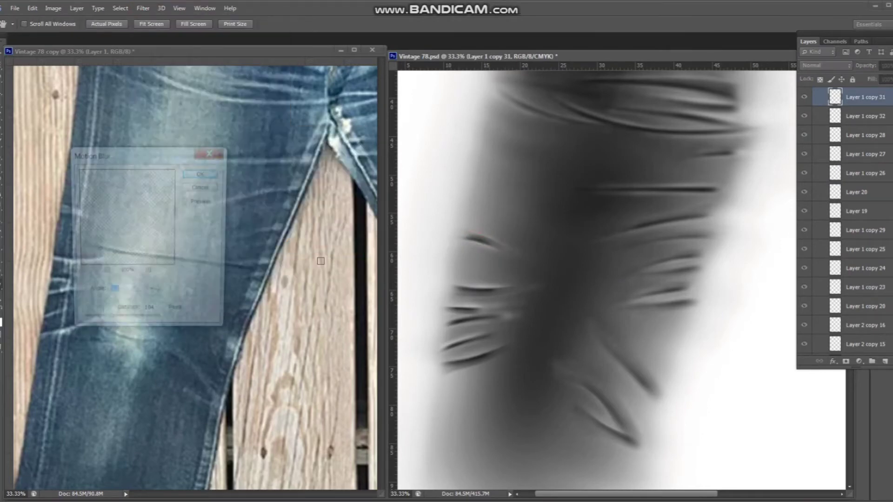
left_click(203, 173)
Select Layer 2 copy 16 from the canvas and apply the same Motion Blur
key("v")
right_click(481, 291)
left_click(516, 323)
right_click(467, 307)
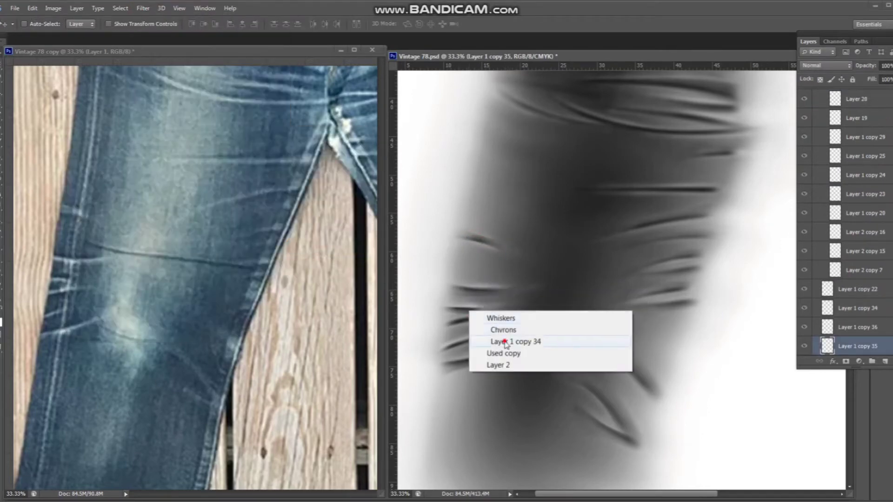
left_click(503, 343)
right_click(468, 317)
left_click(471, 331)
right_click(474, 318)
left_click(493, 353)
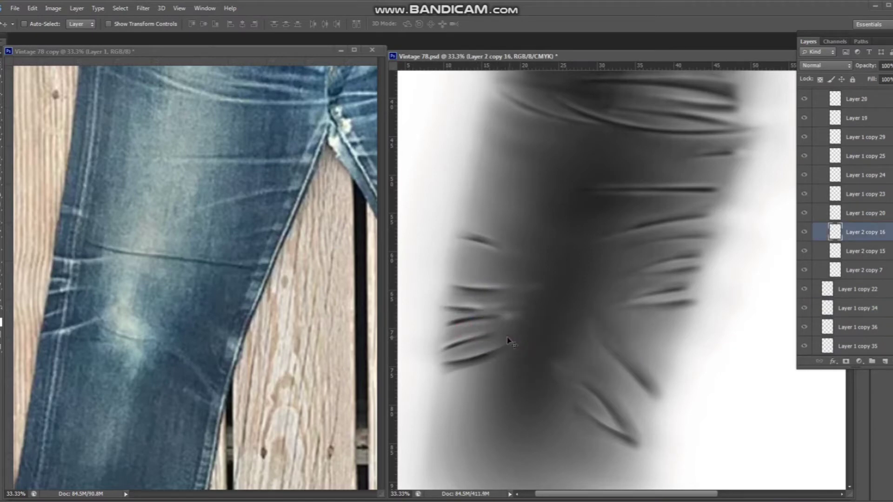
left_click(143, 8)
left_click(326, 247)
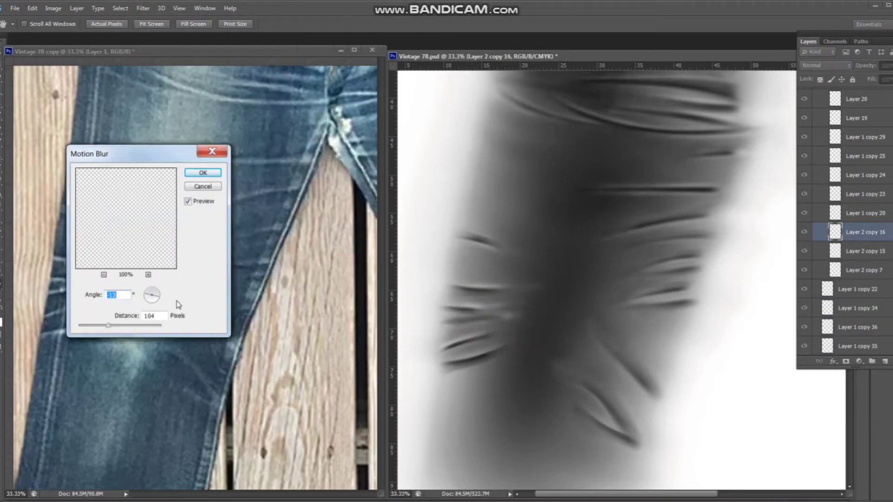
left_click(211, 173)
Save the document and nudge the Layer 1 copy 30 stroke up and to the right
right_click(465, 343)
left_click(484, 371)
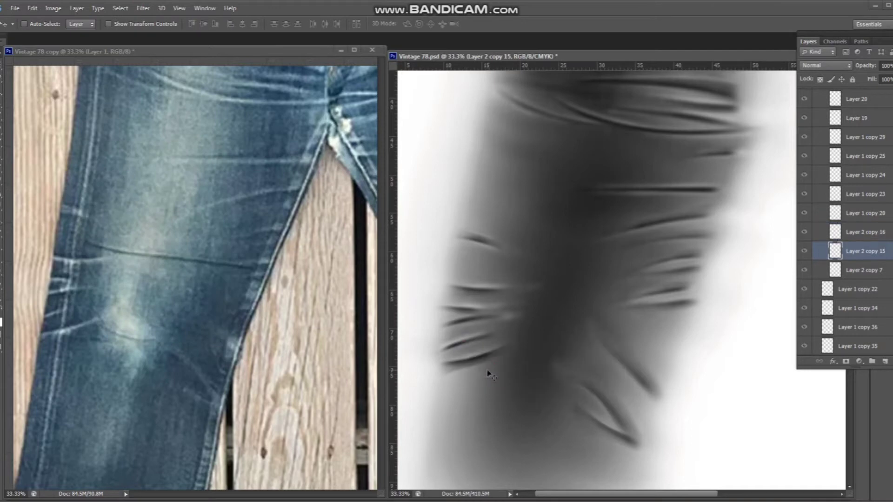
right_click(479, 381)
left_click(506, 382)
key("ctrl+s")
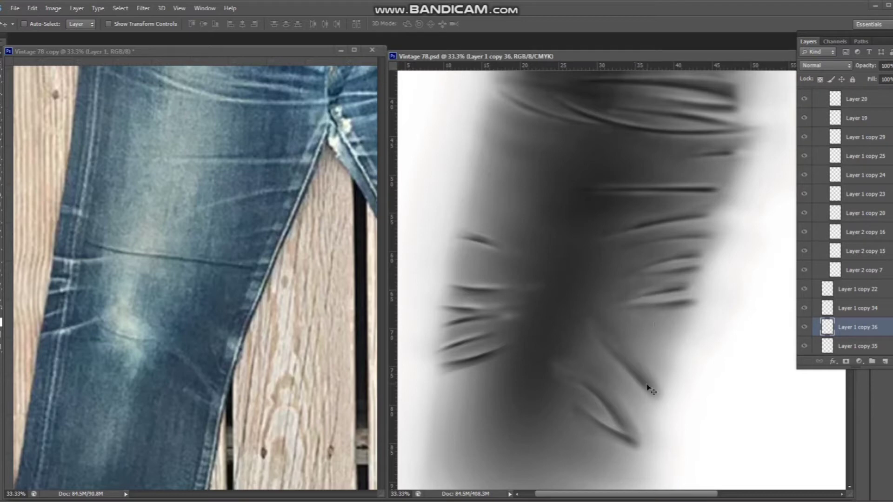
left_click_drag(649, 391, 666, 363)
key("e")
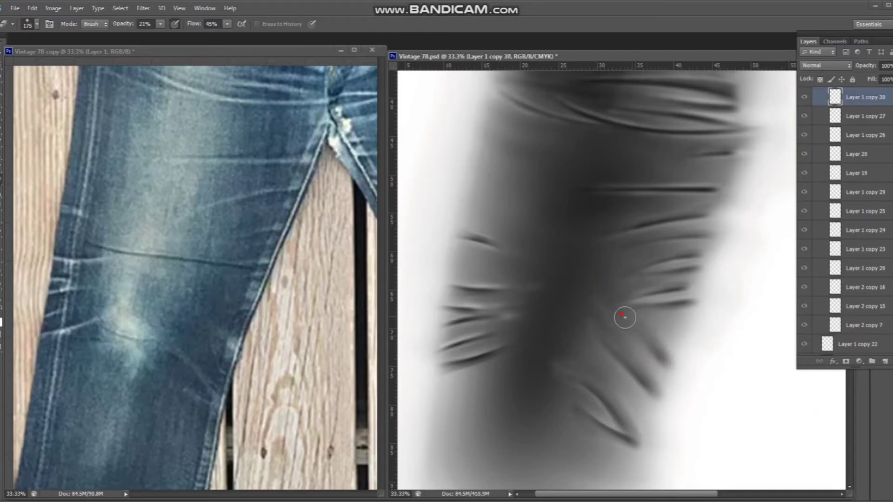
Set both windows to 25% zoom and pan the reference photo to the waistband
key("ctrl+minus")
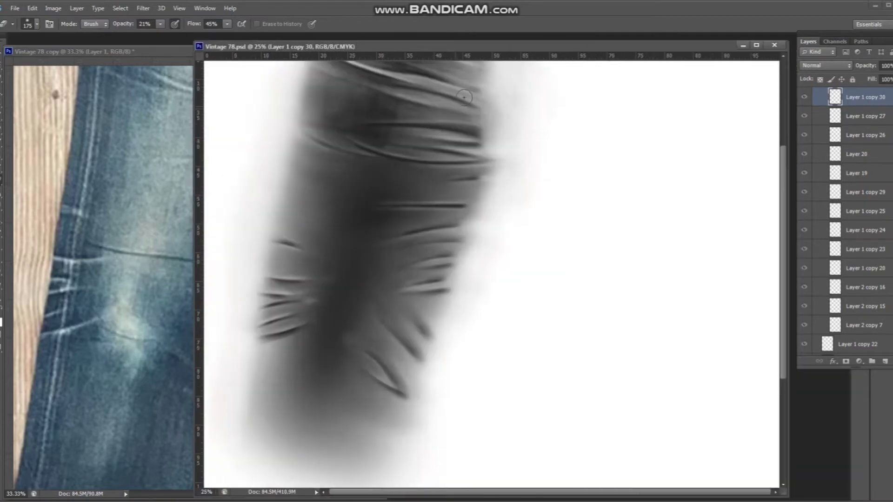
key("ctrl+minus")
key("ctrl+plus")
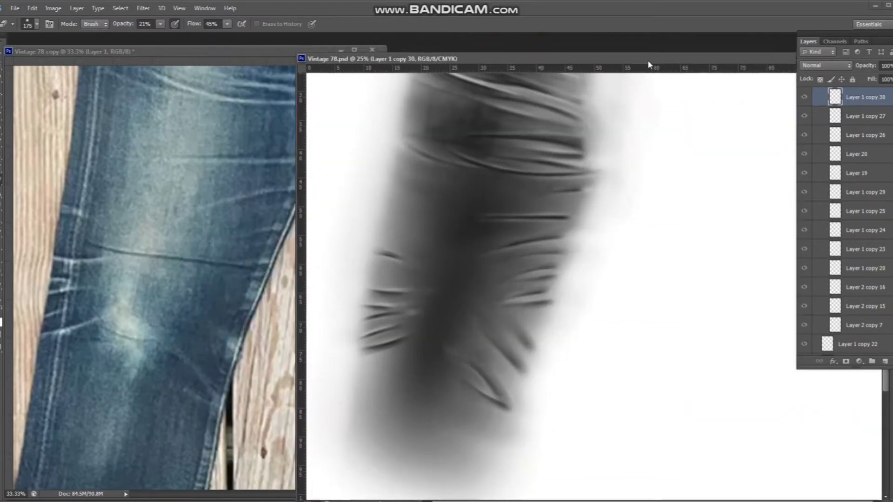
left_click(272, 181)
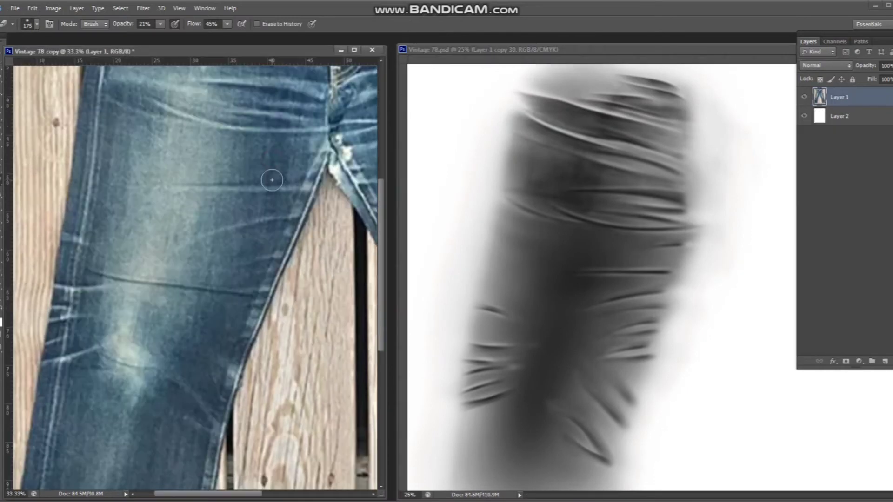
key("ctrl+minus")
left_click_drag(328, 109, 295, 151)
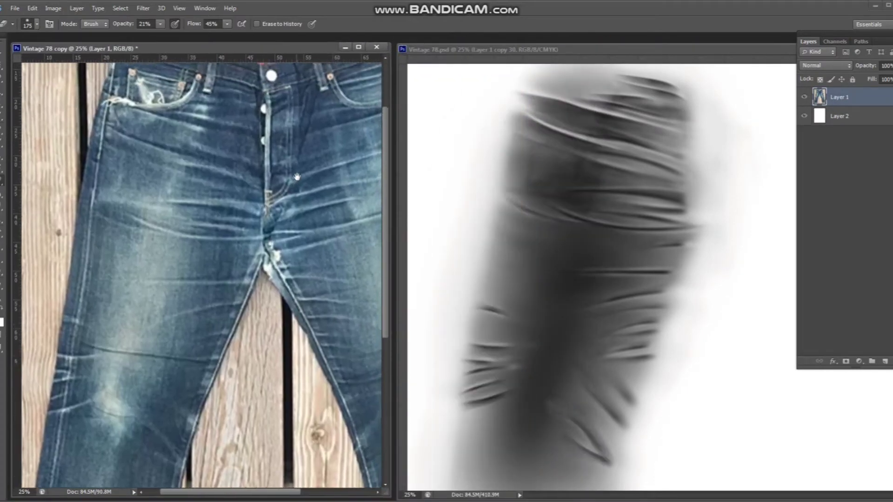
left_click(561, 48)
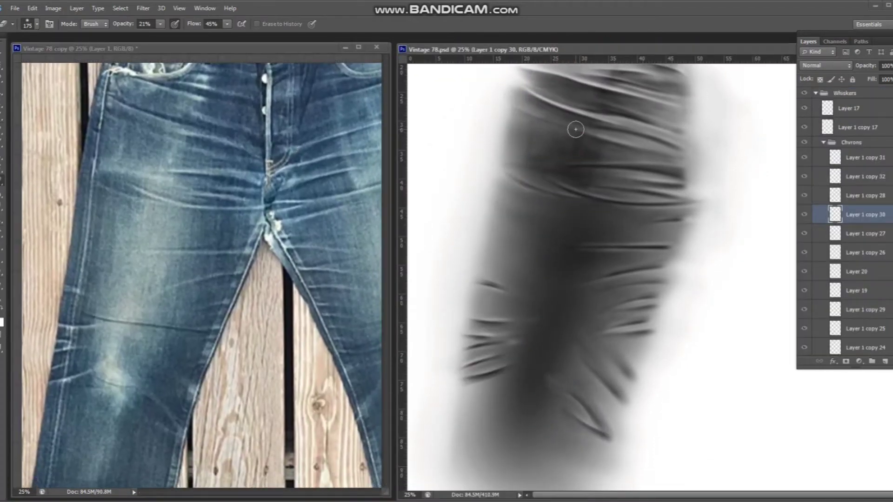
Add a new layer in the Chvrons group, size the brush to 70, and save
key("b")
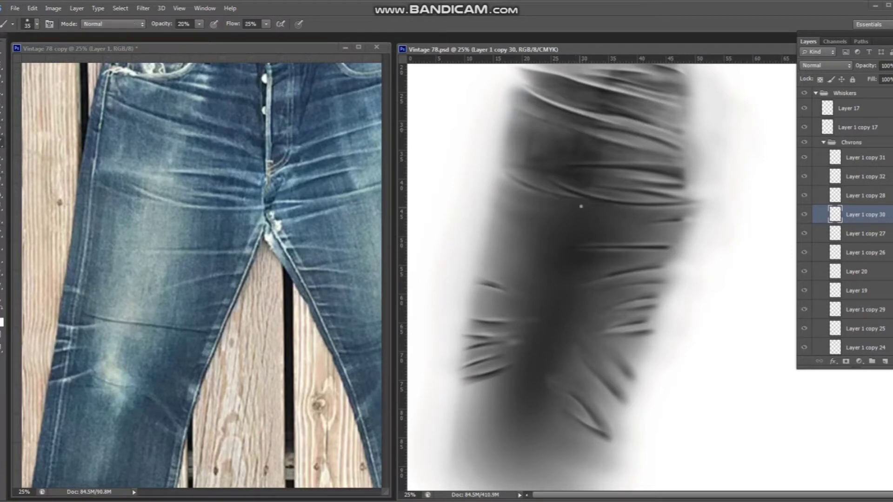
left_click(885, 361)
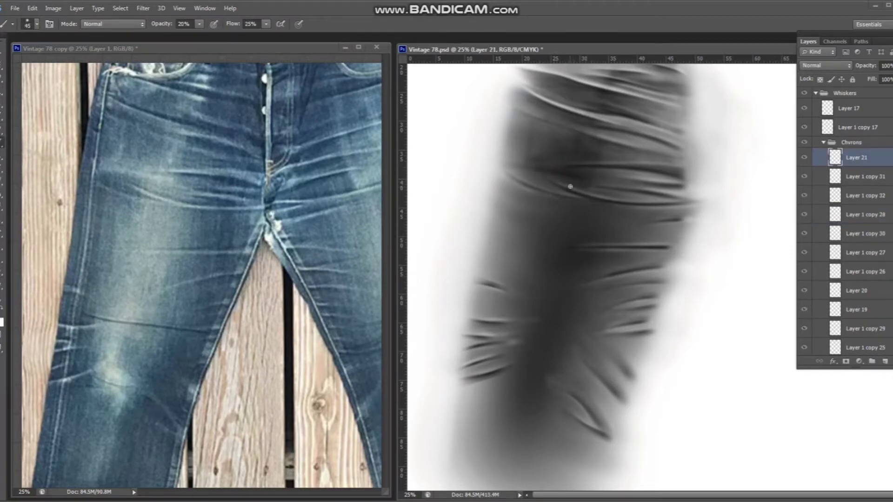
key("bracketright")
key("bracketright")
key("ctrl+s")
Select the Used copy layer and set the eraser to 15% opacity
scroll(555, 214, "up", 2)
scroll(847, 209, "down", 5)
left_click(842, 289)
key("e")
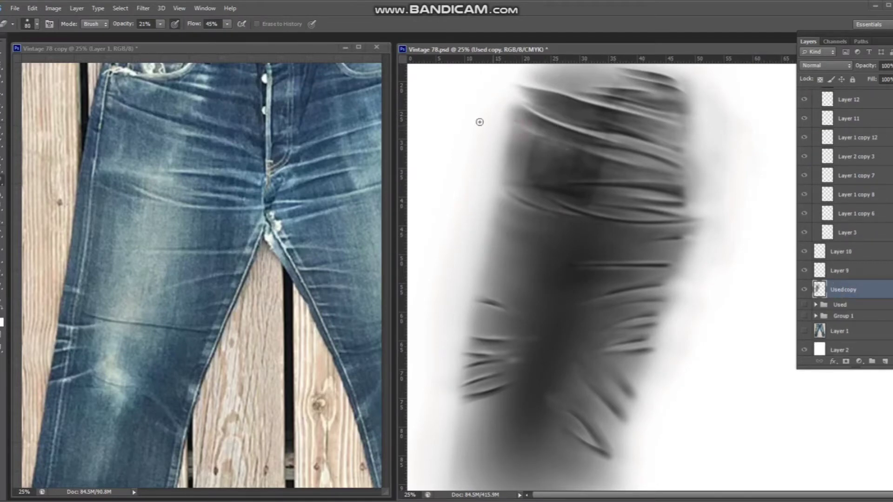
left_click(146, 23)
type("15")
key("Return")
Lightly erase shading near the top of the leg, resizing the eraser from 150 to 70
left_click_drag(654, 100, 686, 108)
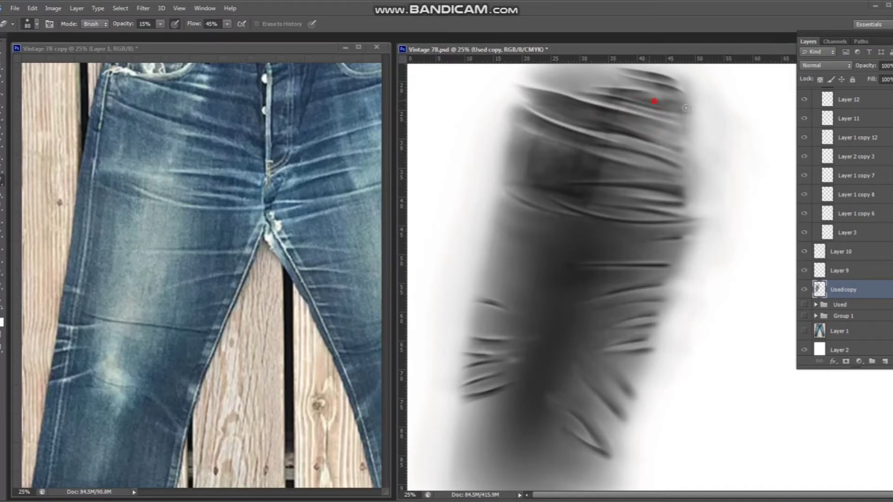
left_click(525, 138)
key("bracketright")
key("bracketright")
key("bracketright")
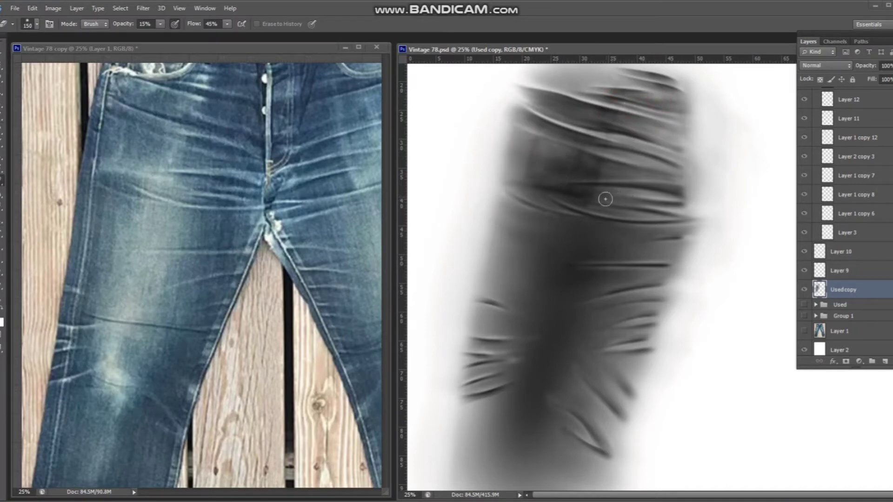
key("bracketleft")
key("bracketleft")
key("bracketleft")
key("bracketleft")
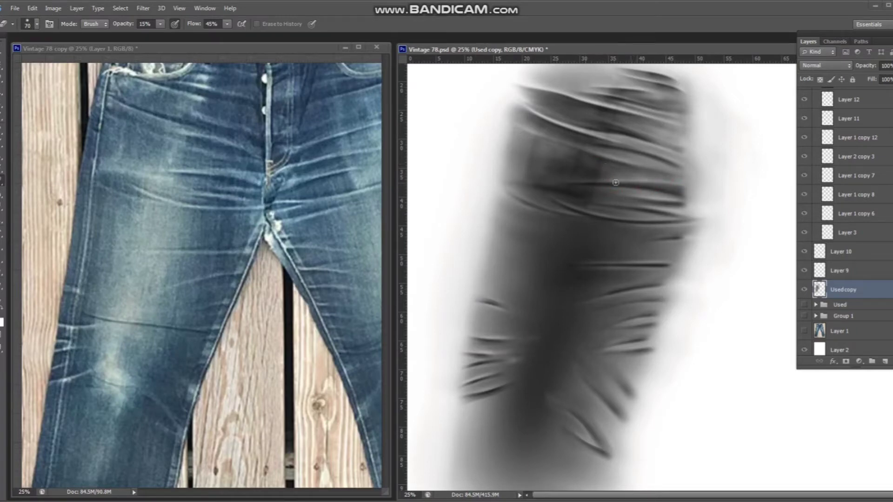
key("bracketleft")
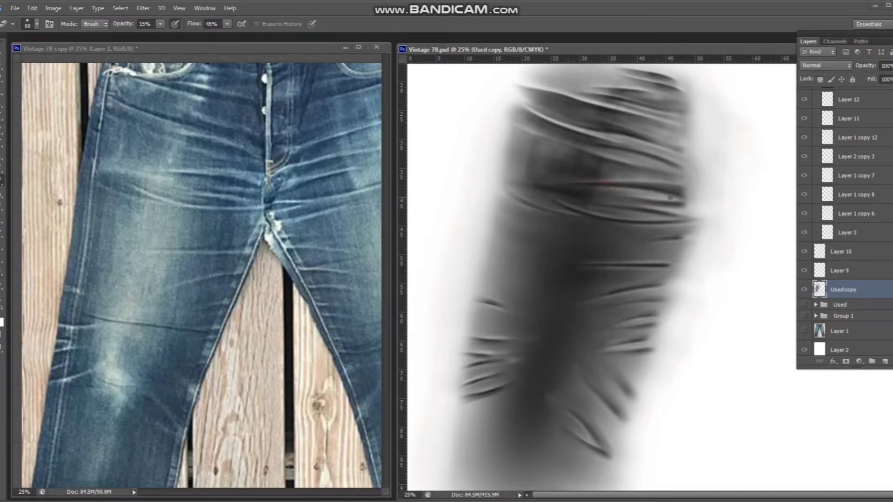
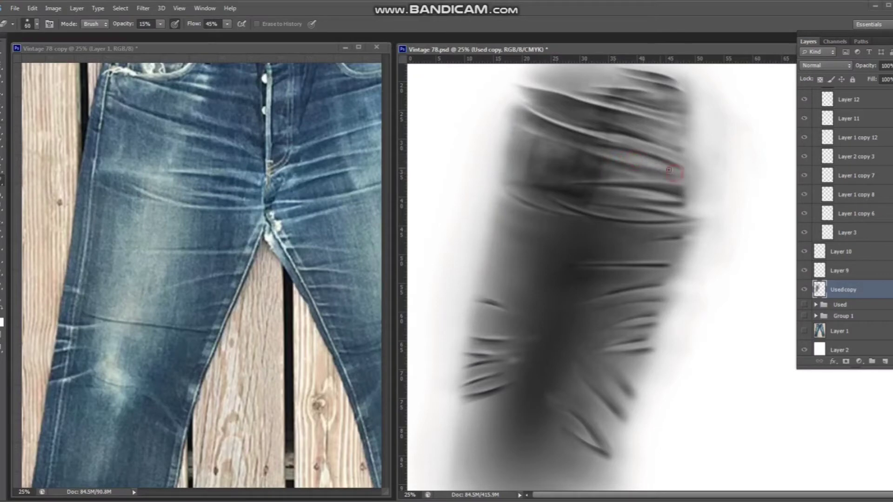
Lightly erase the shading along the waistband fold
left_click_drag(628, 155, 644, 146)
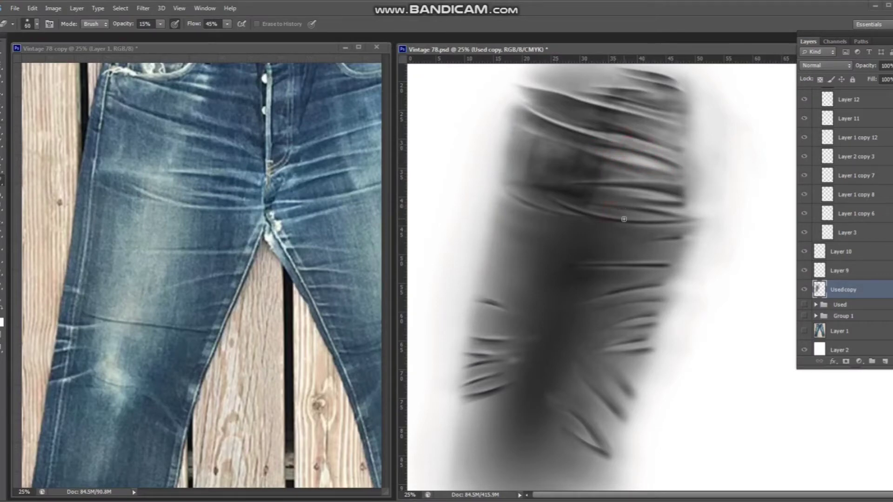
left_click(641, 215)
left_click_drag(596, 215, 672, 220)
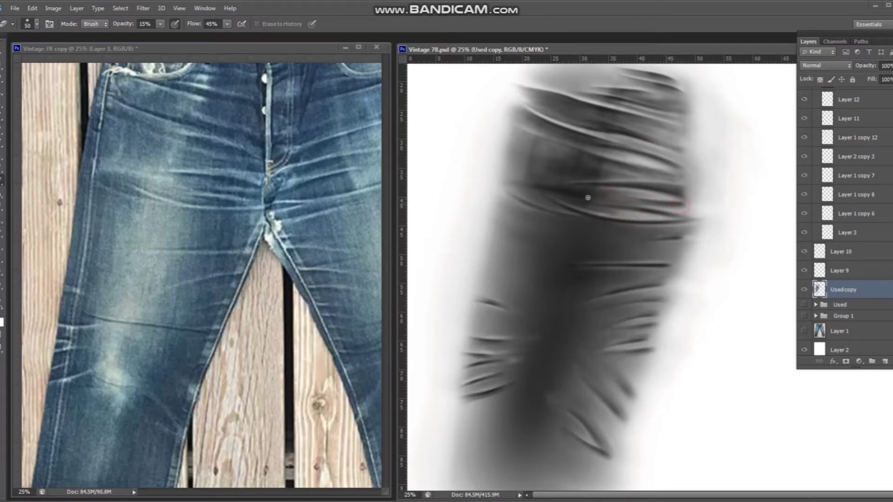
With the eraser at 5% opacity, faintly fade short fold strokes below the waistband, then save
key("0")
key("5")
left_click(530, 193)
left_click(514, 193)
mouse_move(552, 194)
left_mouse_down()
mouse_move(576, 204)
mouse_move(569, 208)
left_mouse_up()
key("bracketleft")
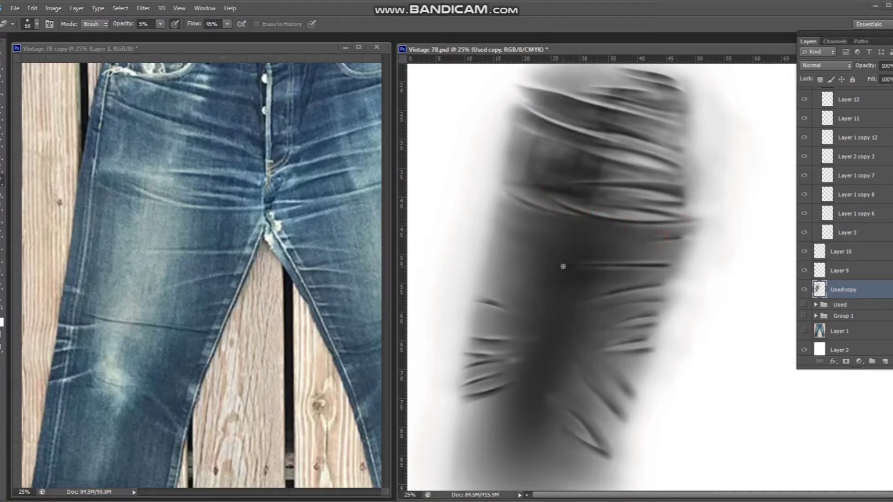
key("ctrl+s")
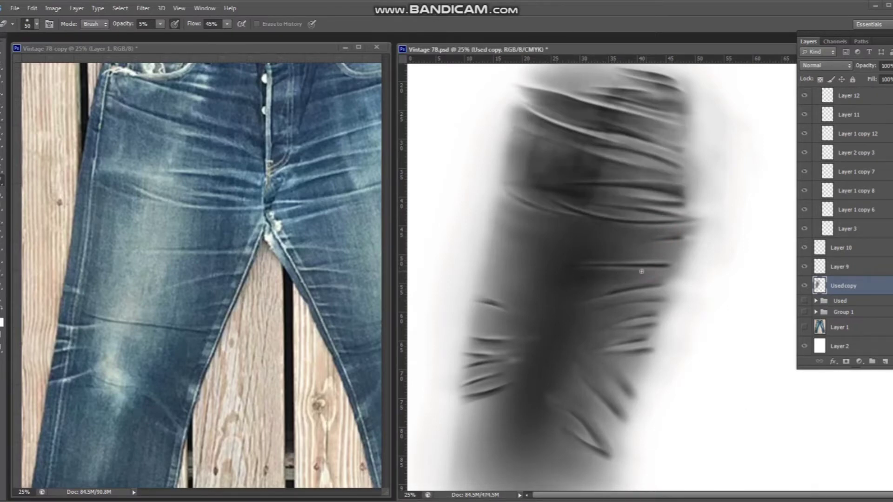
Fade the mid-leg and upper fold lines, erasing at 10% then 5% opacity
key("1")
key("bracketright")
key("bracketright")
left_click(619, 274)
left_click_drag(621, 263, 669, 253)
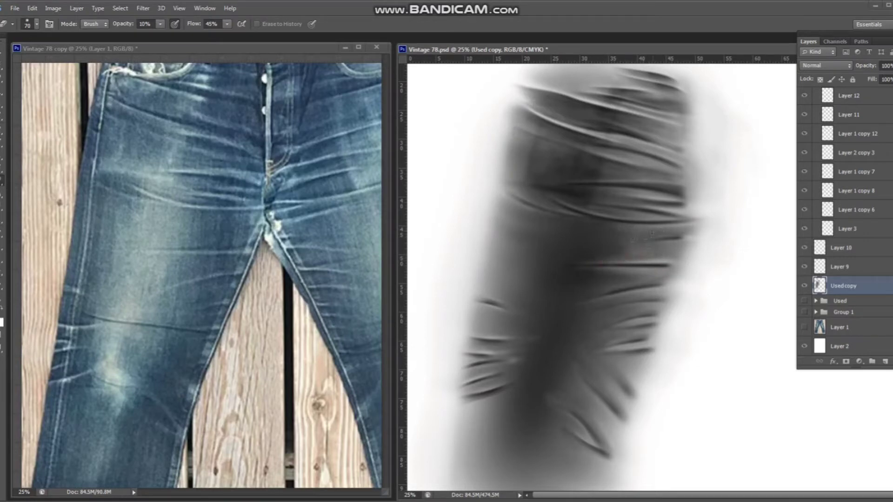
key("0")
key("5")
left_click_drag(621, 262, 661, 261)
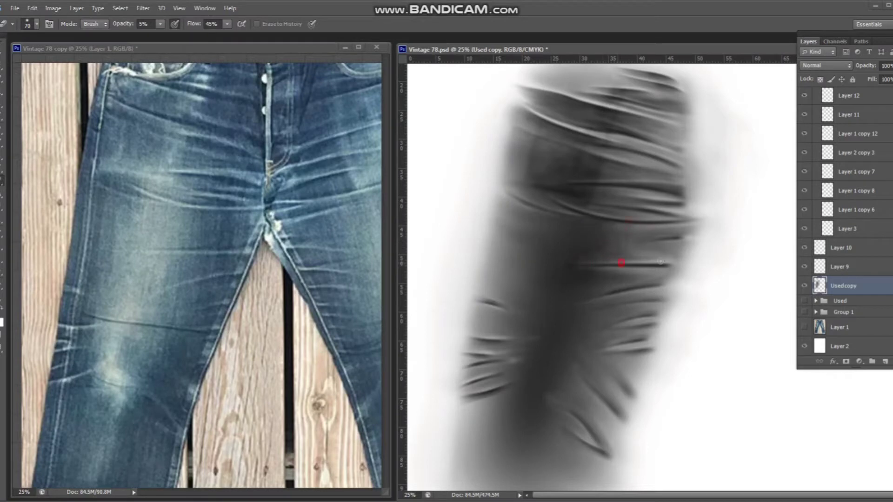
left_click_drag(600, 237, 627, 251)
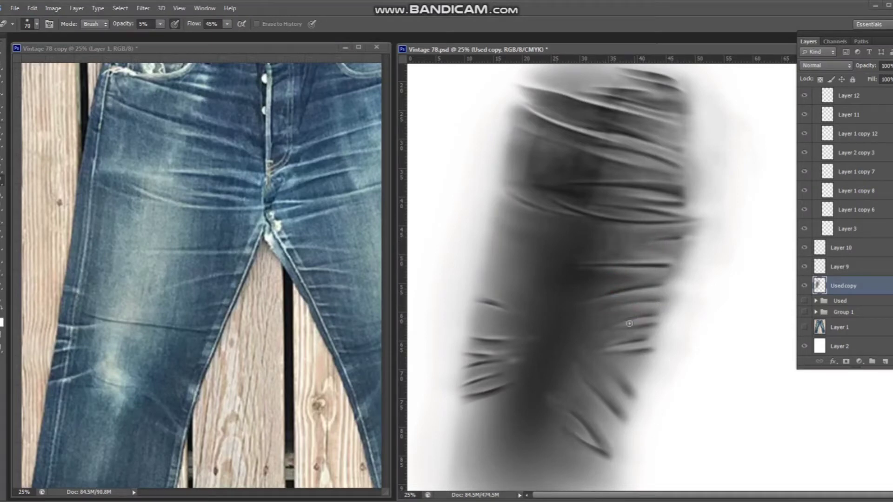
Faintly erase the lower-leg folds and the folds along the leg's left edge
left_click_drag(614, 324, 632, 318)
left_click_drag(612, 413, 602, 410)
mouse_move(467, 396)
left_mouse_down()
mouse_move(484, 392)
mouse_move(465, 375)
left_mouse_up()
left_click(466, 369)
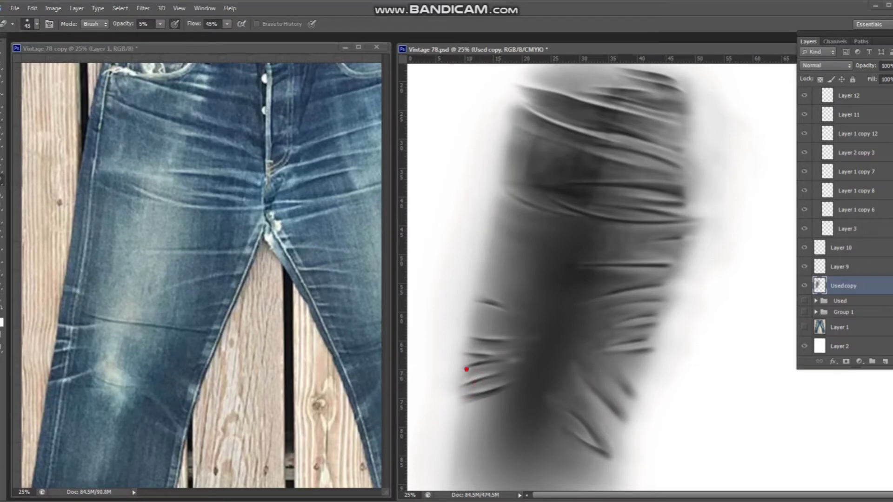
left_click(477, 367)
left_click_drag(479, 302, 507, 311)
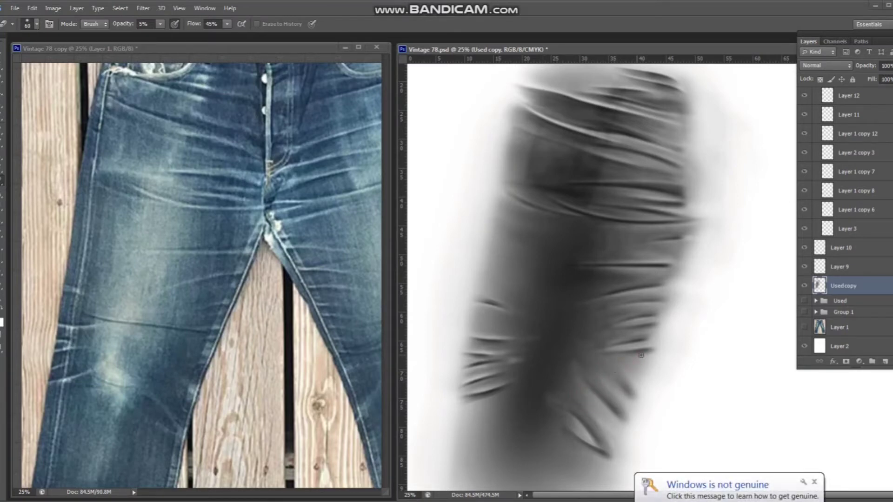
Select Layer 2 copy 7, save, and bring the shading map document forward
key("v")
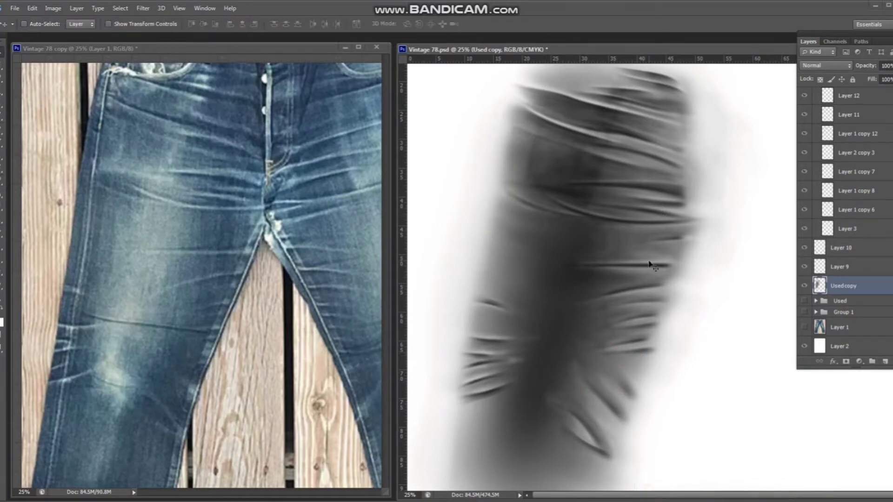
right_click(653, 266)
left_click(693, 309)
key("ctrl+s")
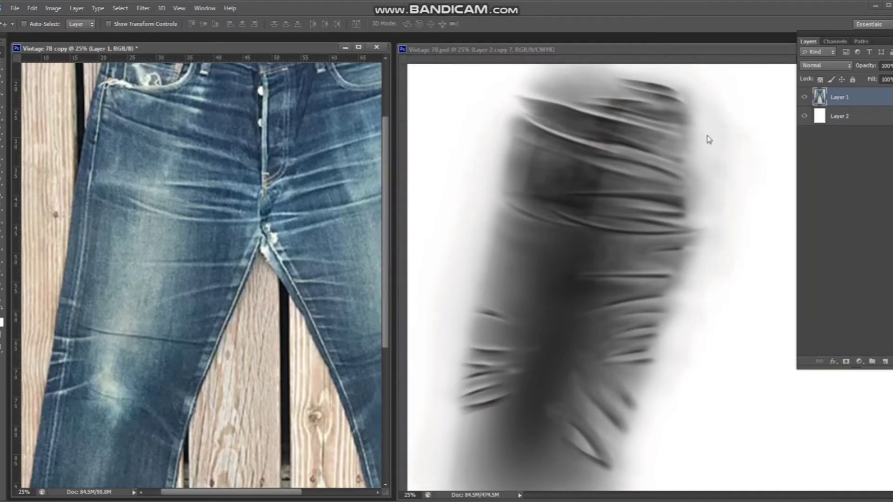
left_click(709, 140)
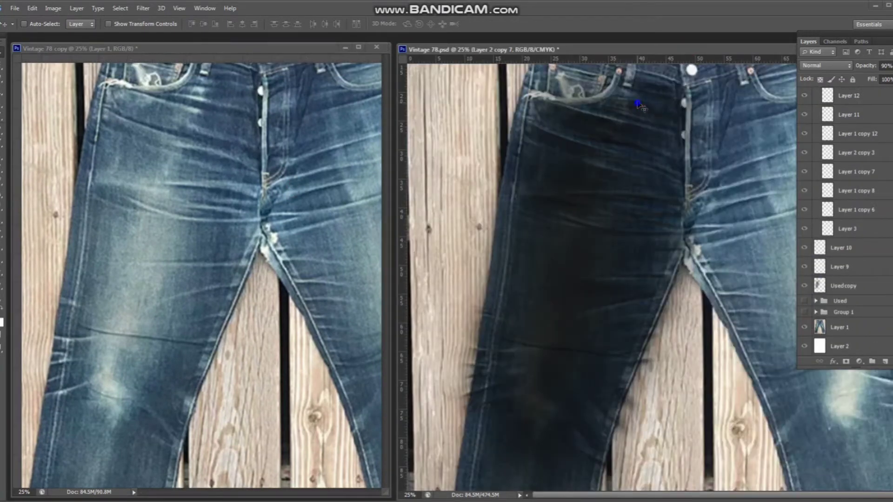
Flip the copied waistband stroke vertically and narrow its width along the waistband
key("ctrl+t")
right_click(640, 110)
left_click(660, 288)
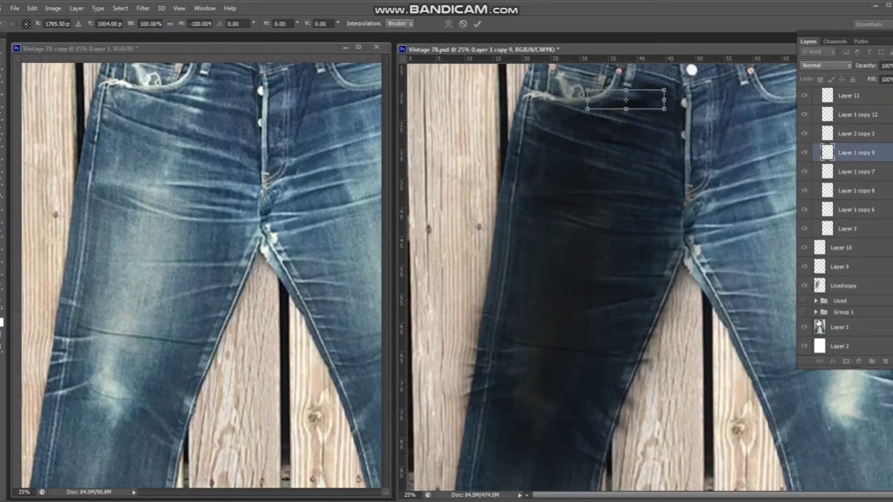
left_click_drag(671, 135, 695, 151)
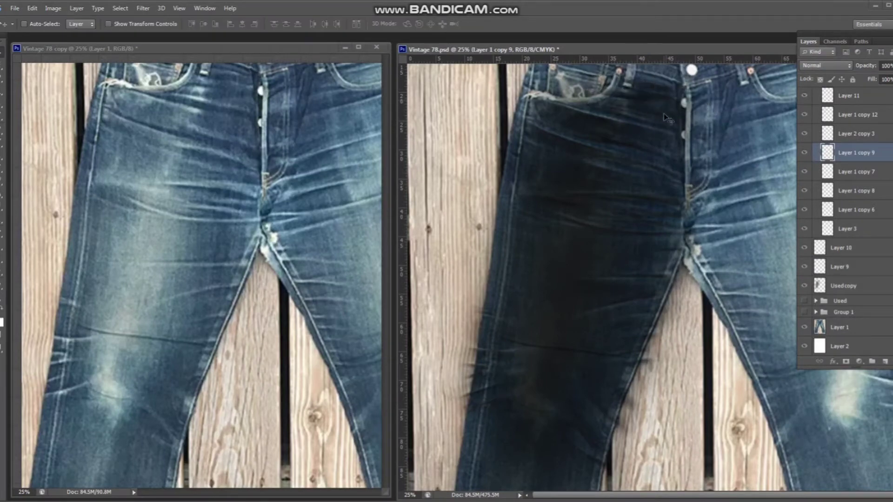
key("ctrl+z")
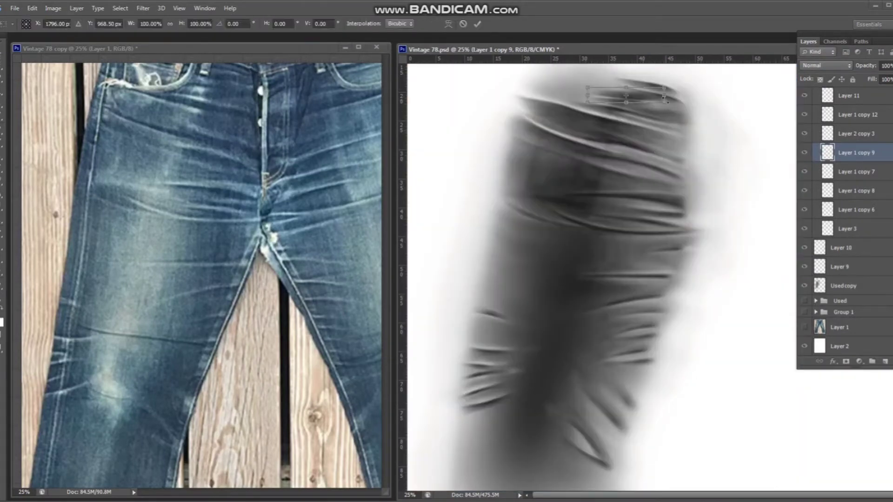
left_click_drag(664, 93, 653, 93)
key("Return")
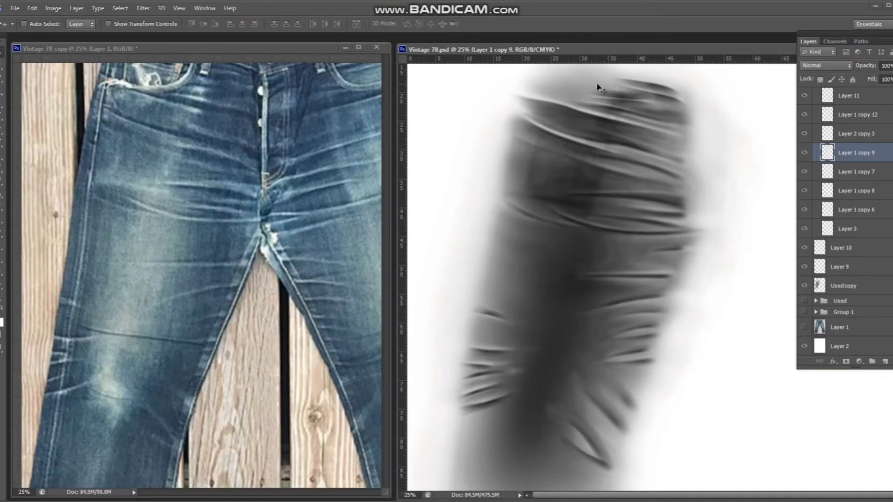
key("ctrl+t")
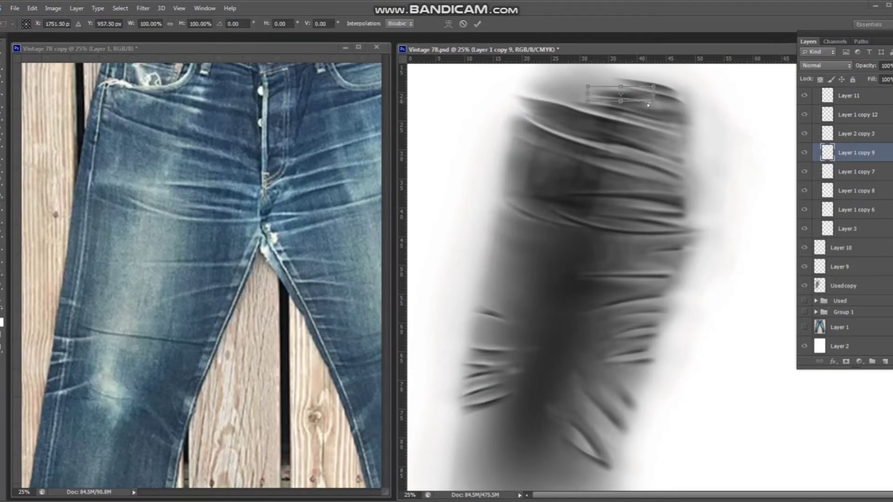
key("Return")
Reselect Layer 1 copy 9 with the Eraser active and save the document
key("e")
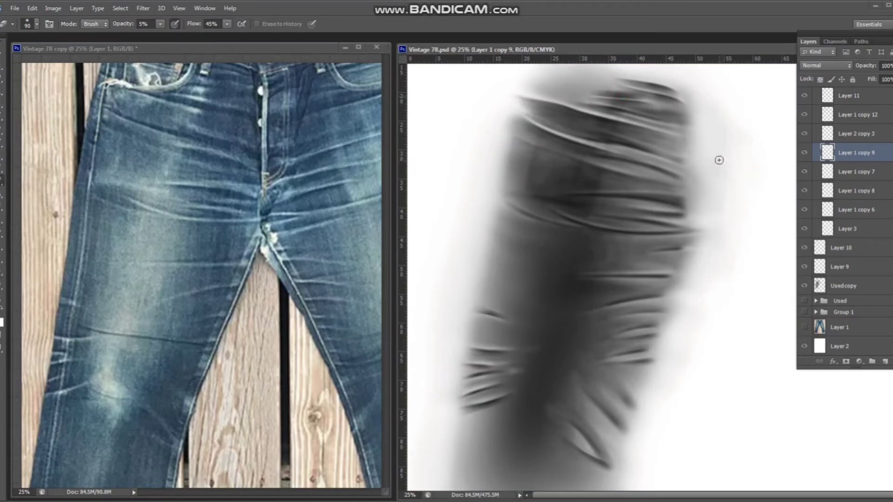
scroll(889, 265, "up", 5)
scroll(829, 239, "down", 10)
key("r")
left_click(643, 100, "ctrl")
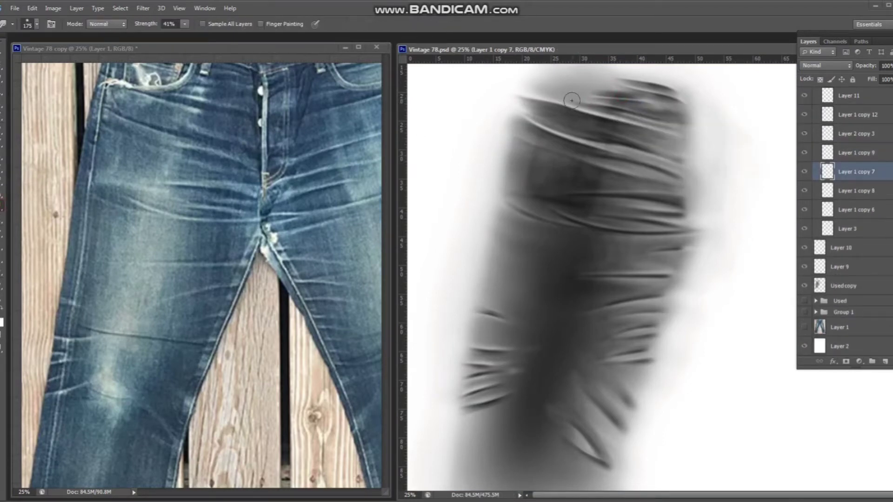
left_click(614, 93, "ctrl")
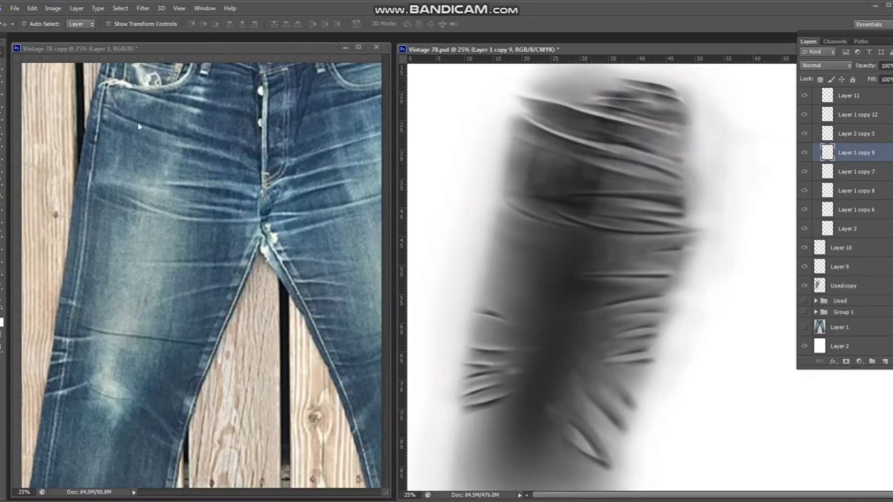
key("e")
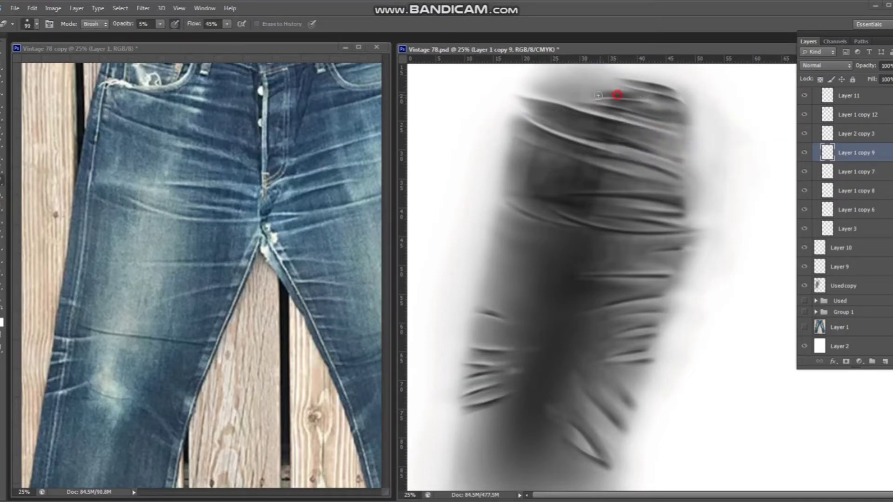
key("ctrl+s")
Select Layer 1 copy 6 and try Motion Blur, cancelling it
key("v")
right_click(665, 97)
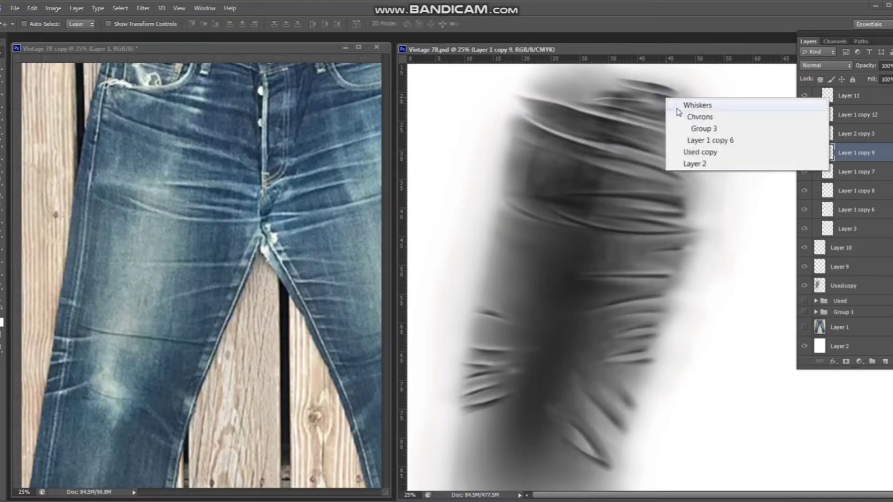
left_click(696, 141)
left_click(143, 7)
left_click(321, 249)
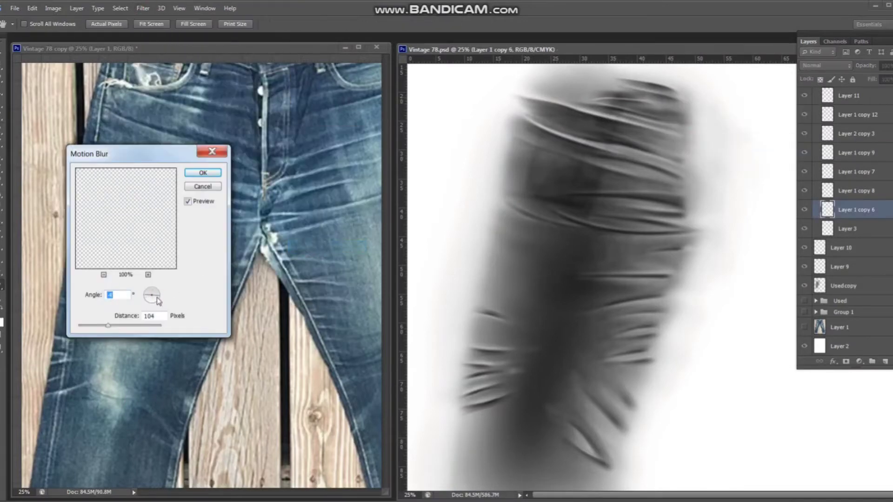
key("Escape")
Pick through Layer 1 copy 8 and Group 3 to select the Used copy shading layer
right_click(659, 88)
left_click(693, 132)
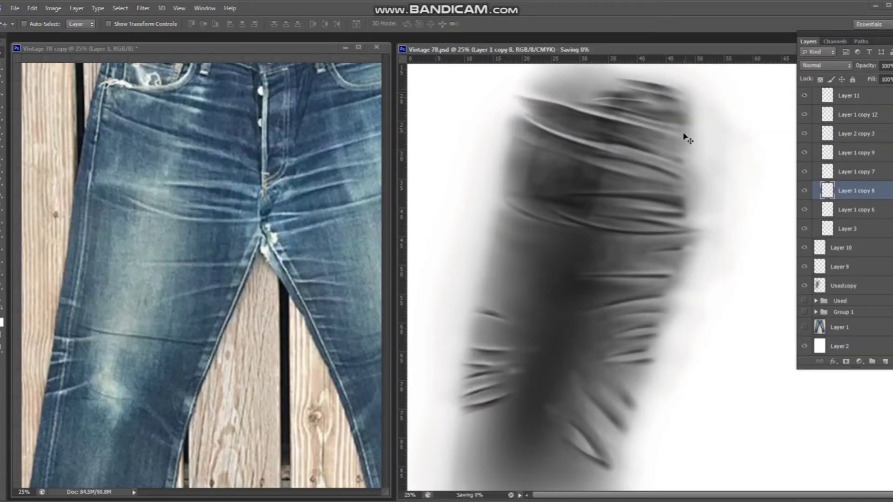
right_click(528, 261)
left_click(567, 291)
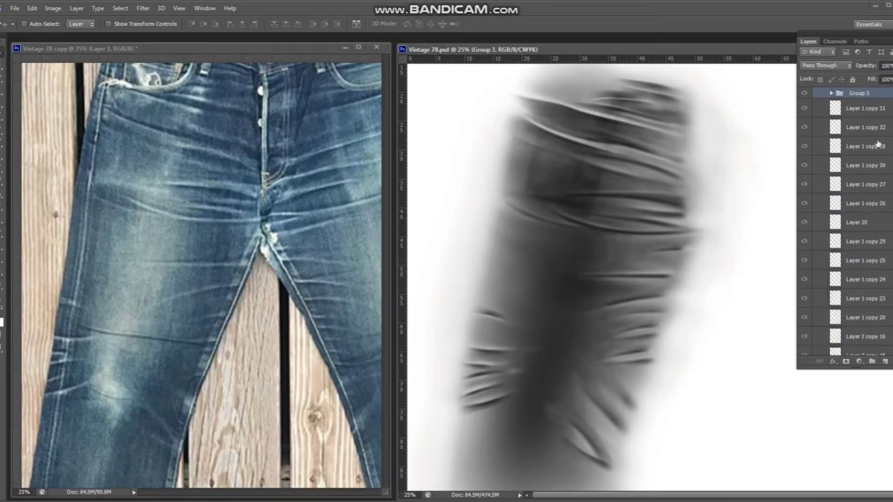
right_click(564, 252)
left_click(598, 295)
Faintly erase the upper shading across the jeans and along the leg's left side
key("bracketleft")
left_click(626, 154)
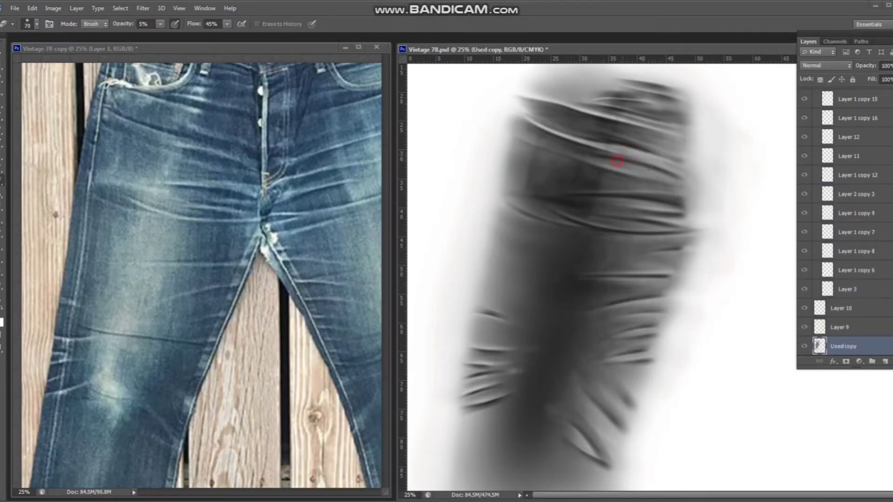
left_click(645, 172)
left_click_drag(619, 163, 668, 141)
key("bracketleft")
key("bracketleft")
left_click(532, 144)
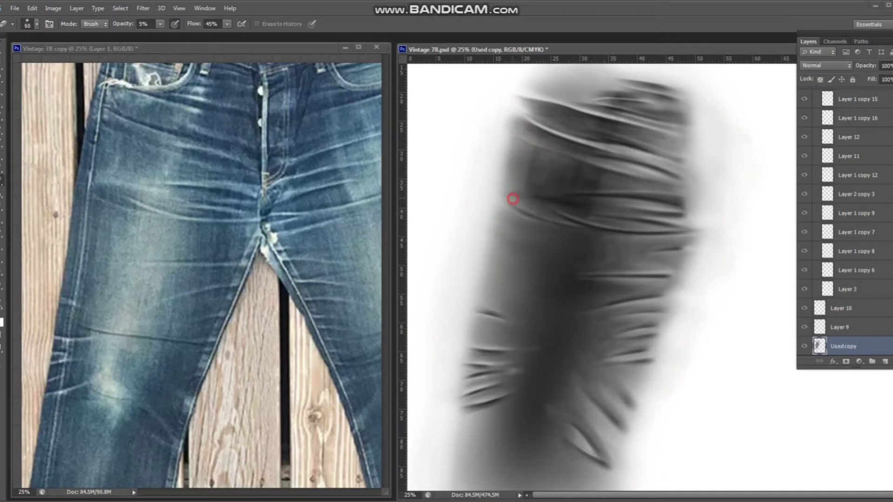
key("bracketright")
key("bracketright")
left_click(524, 209)
left_click(535, 215)
Smooth the lower folds with the Smudge tool at 20% strength
key("r")
left_click(519, 372)
left_click(522, 371)
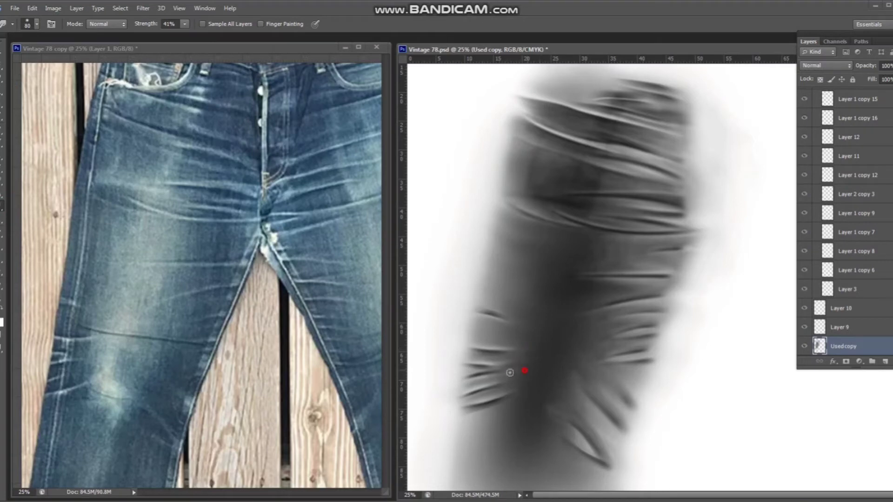
key("bracketleft")
left_click(169, 24)
type("20")
key("Return")
left_click_drag(581, 353, 593, 423)
left_click(548, 406)
left_click_drag(591, 356, 615, 351)
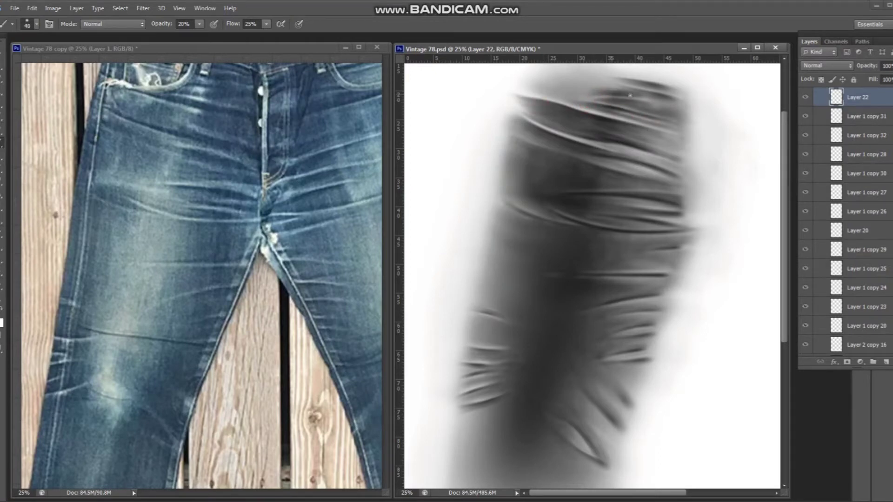
Paint faint dark strokes near the waistband and along the lower creases
left_click_drag(616, 88, 614, 87)
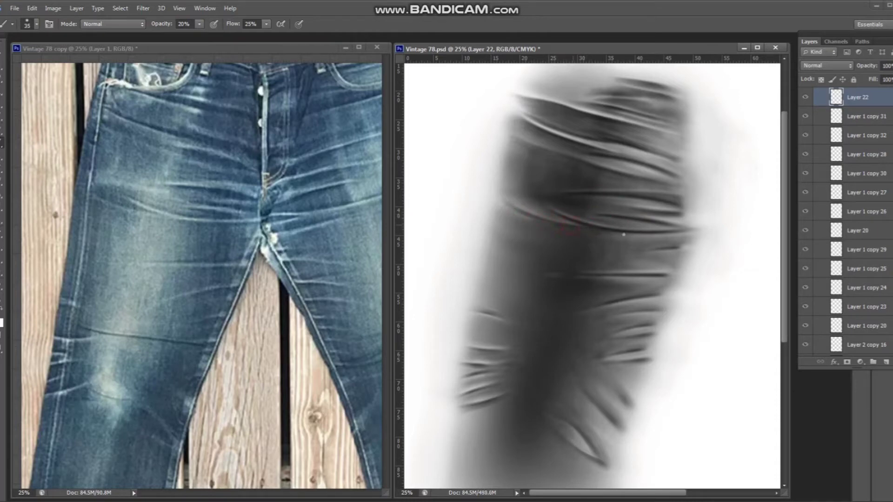
left_click_drag(450, 413, 470, 409)
mouse_move(473, 373)
left_mouse_down()
mouse_move(486, 371)
mouse_move(493, 347)
left_mouse_up()
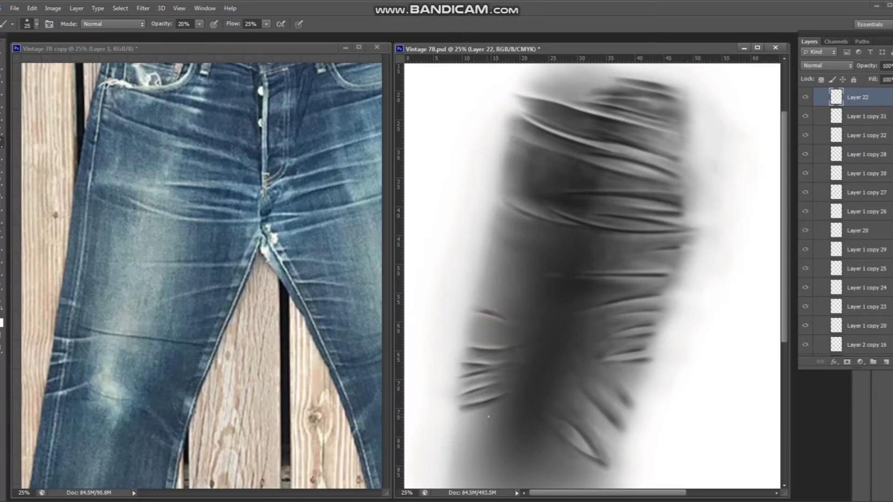
key("bracketright")
On a new layer, brush soft faint shading over the leg and the lower fold line
left_click(886, 361)
key("bracketright")
key("bracketright")
key("bracketright")
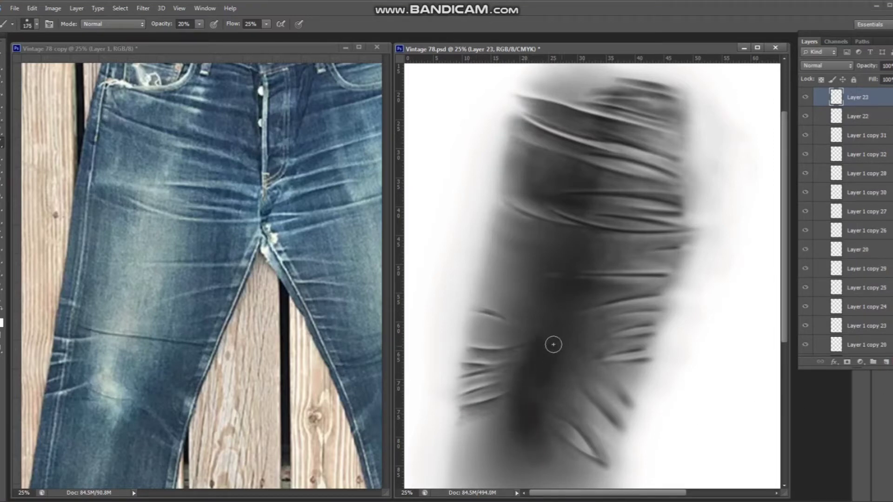
left_click_drag(560, 266, 542, 231)
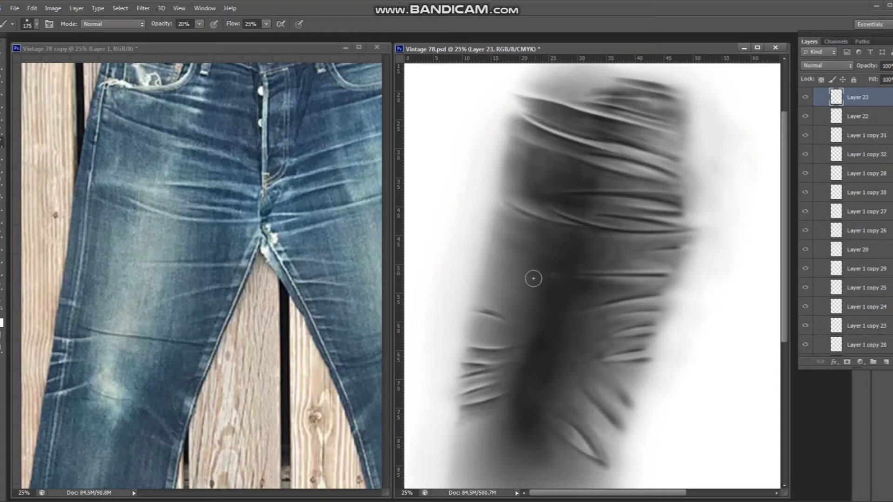
key("bracketleft")
key("bracketleft")
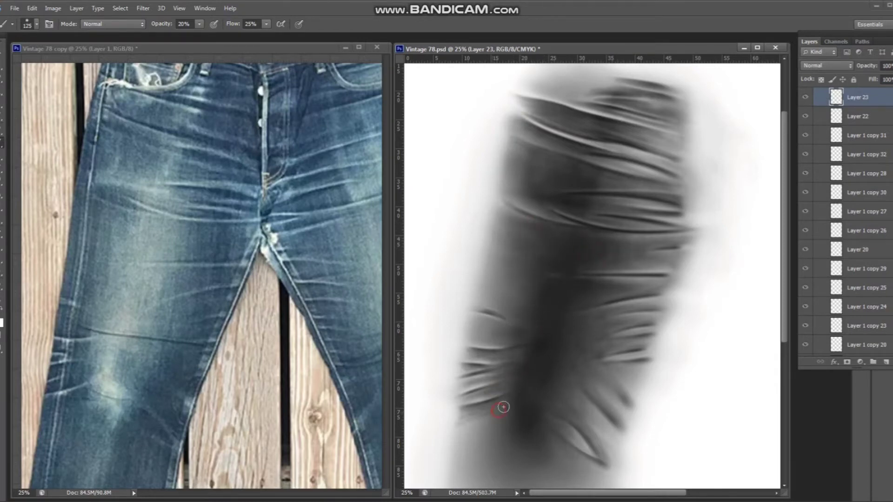
key("bracketleft")
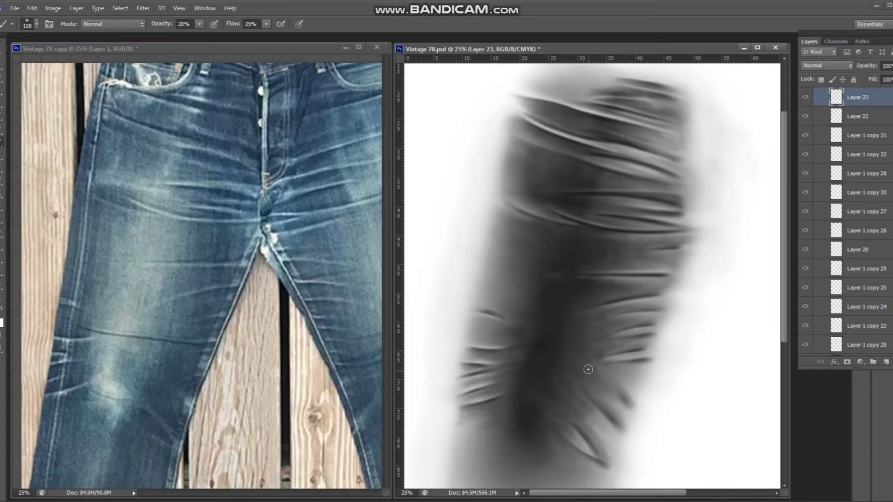
left_click_drag(580, 389, 586, 369)
left_click_drag(521, 200, 626, 223)
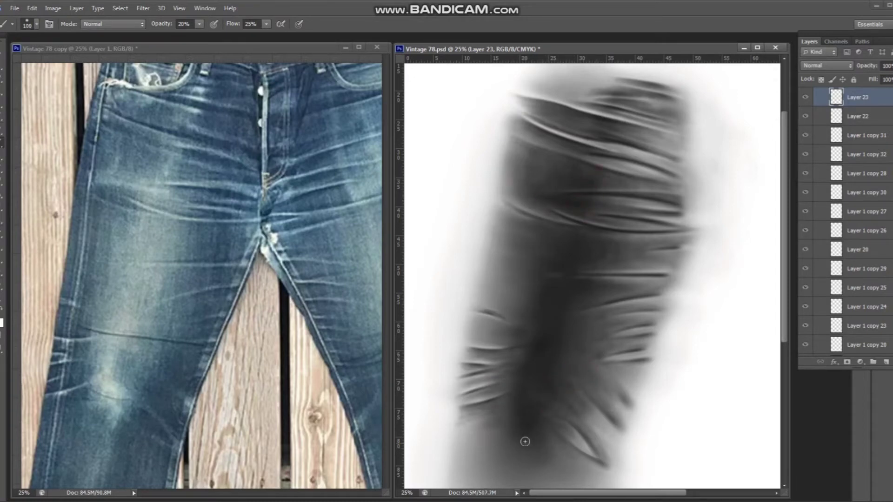
scroll(523, 438, "down", 1)
key("bracketright")
key("bracketright")
key("bracketright")
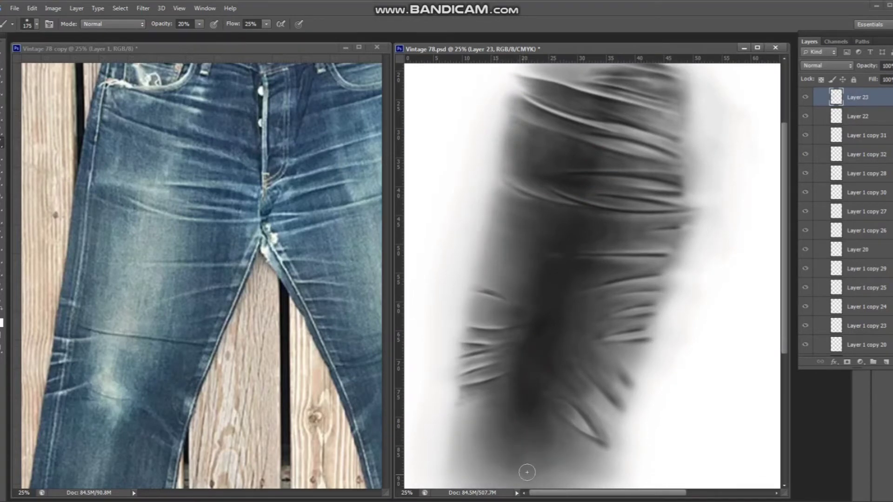
Apply a Gaussian Blur to the new shading layer
left_click(143, 7)
left_click(163, 134)
left_click(321, 223)
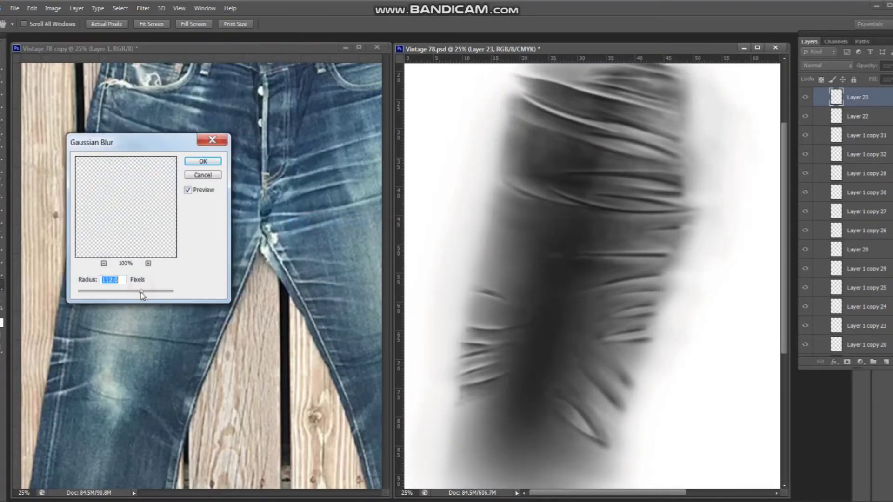
key("Return")
Set Layer 23's opacity to 80%
left_click(886, 65)
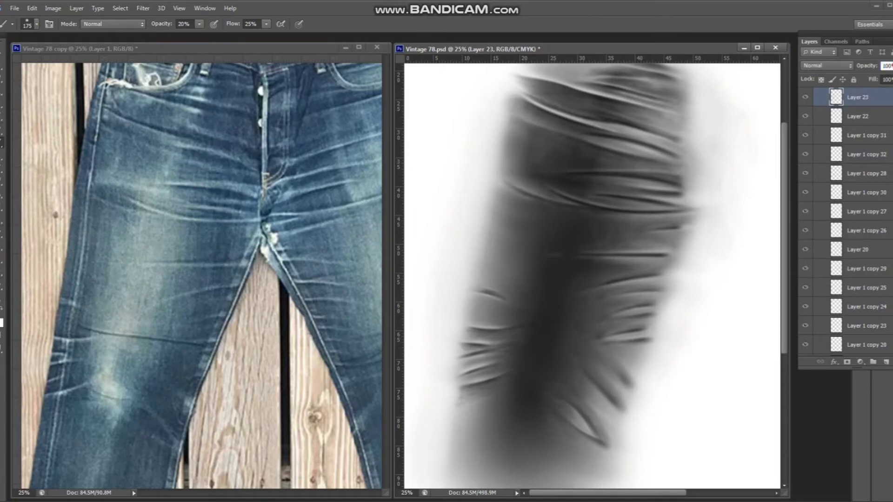
type("70")
key("Return")
type("80")
key("ctrl+minus")
On the Used copy layer, erase the haze along the leg's left, right and lower edges
key("v")
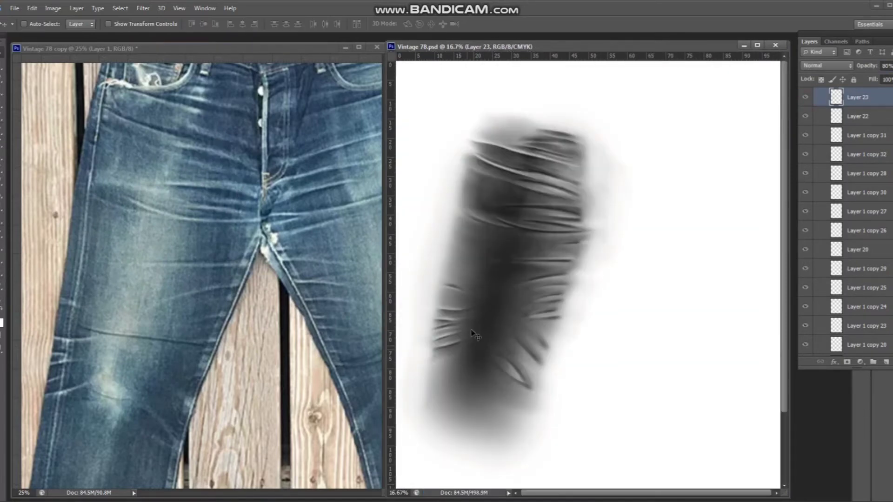
right_click(462, 374)
left_click(493, 438)
key("e")
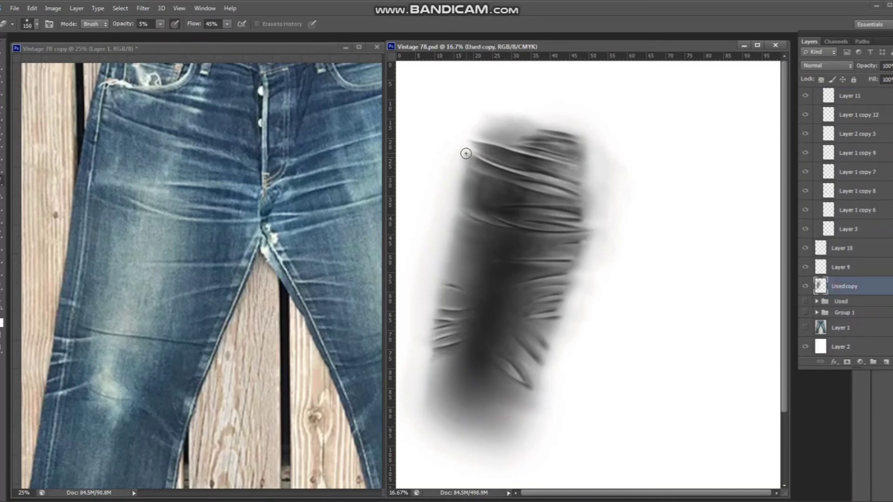
left_click_drag(464, 152, 442, 289)
left_click_drag(443, 242, 434, 402)
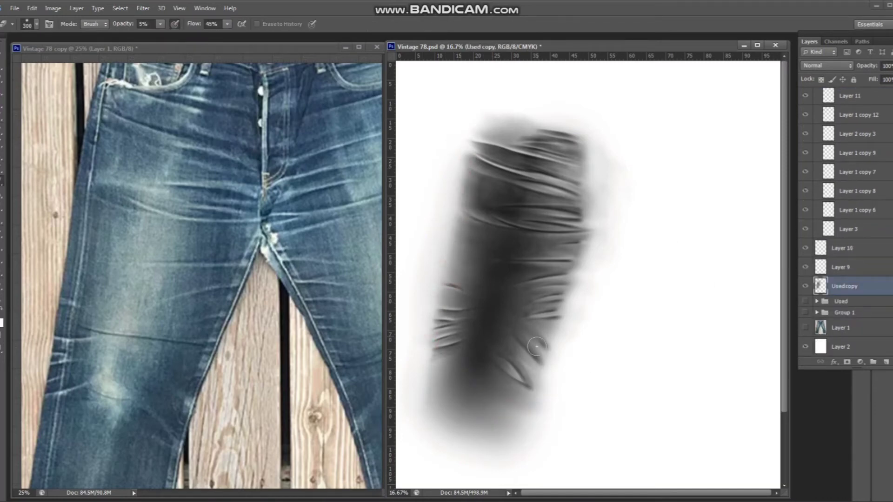
left_click_drag(586, 230, 588, 259)
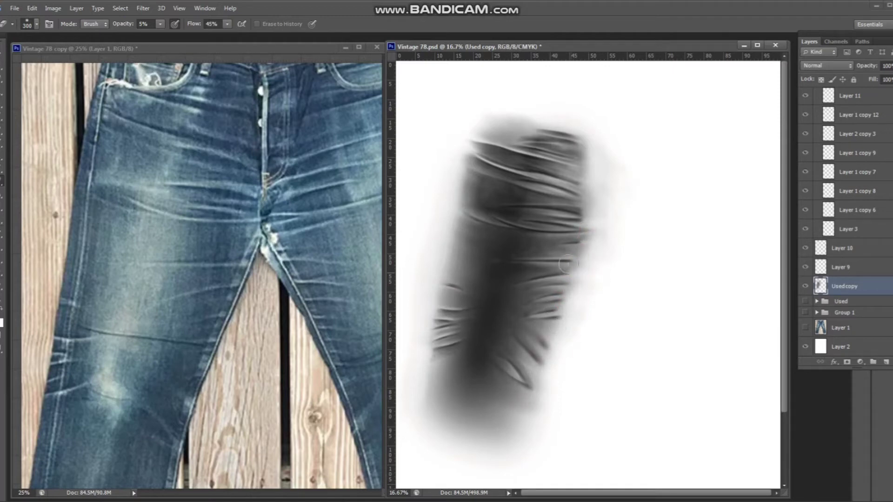
left_click_drag(542, 378, 449, 424)
With a smaller eraser, clear the haze at the top and upper-left of the leg, then save
key("bracketleft")
key("bracketleft")
mouse_move(584, 185)
left_mouse_down()
mouse_move(586, 192)
mouse_move(616, 145)
mouse_move(606, 158)
left_mouse_up()
key("bracketleft")
mouse_move(522, 133)
left_mouse_down()
mouse_move(496, 126)
mouse_move(526, 117)
left_mouse_up()
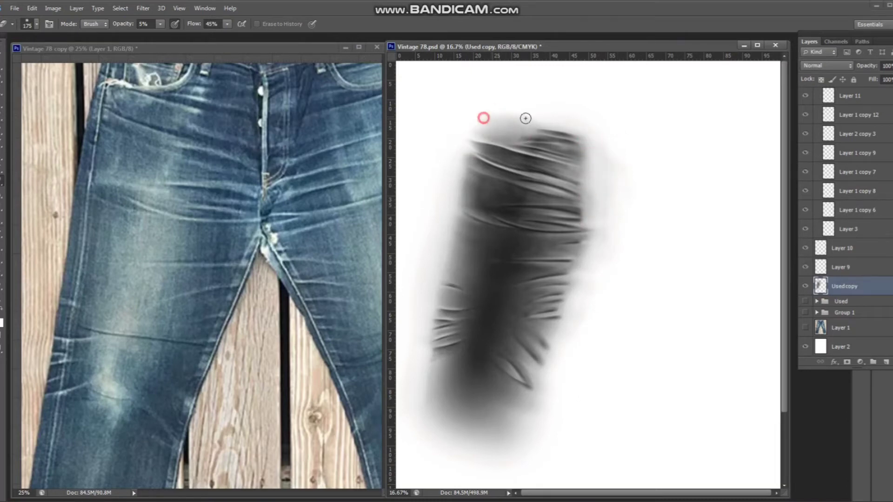
left_click(489, 135)
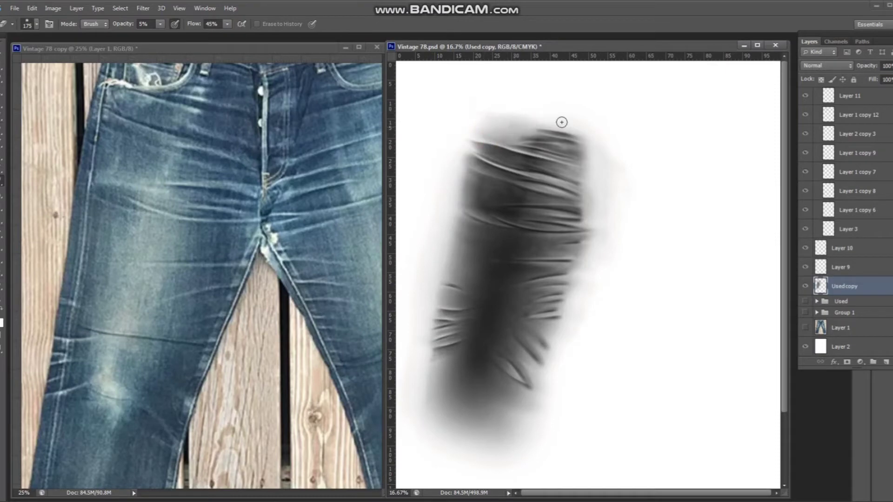
left_click_drag(463, 157, 454, 197)
key("ctrl+s")
Crop the canvas with a tilted frame matching the leg's angle, then trim the left edge
key("c")
mouse_move(587, 315)
left_mouse_down()
mouse_move(649, 315)
mouse_move(658, 249)
left_mouse_up()
left_click_drag(560, 328, 591, 284)
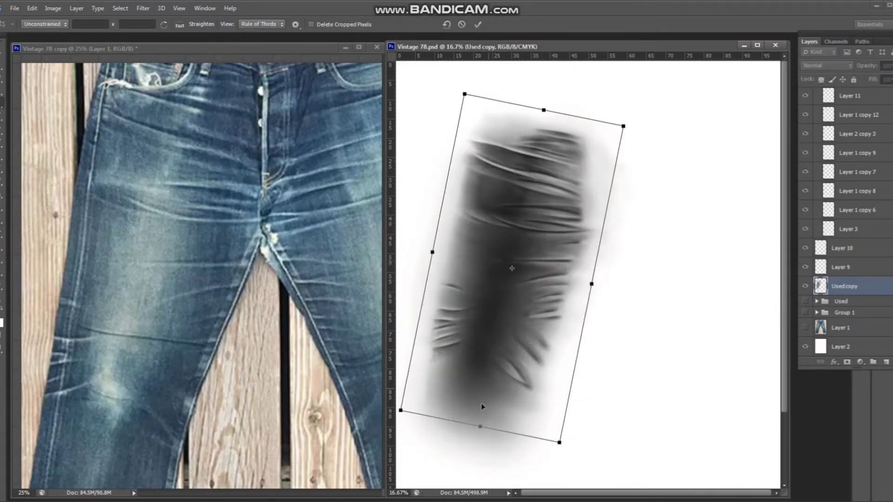
key("Return")
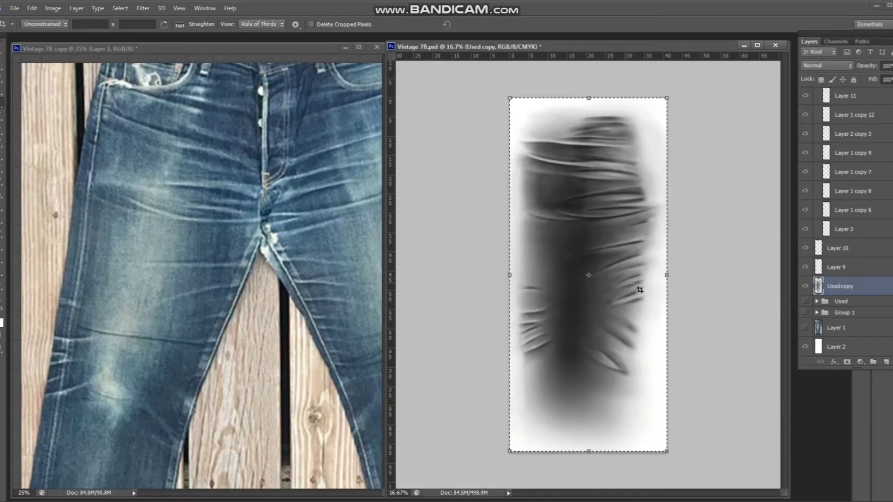
left_click_drag(660, 274, 660, 273)
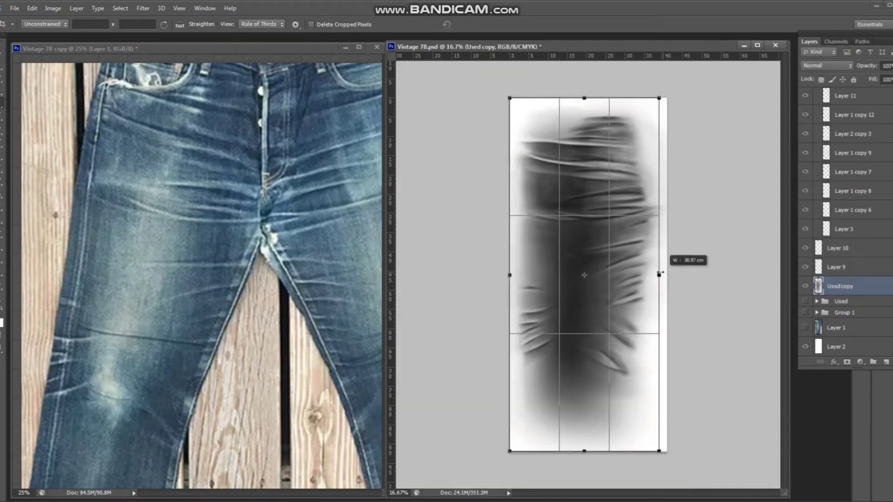
left_click_drag(511, 274, 521, 274)
key("Return")
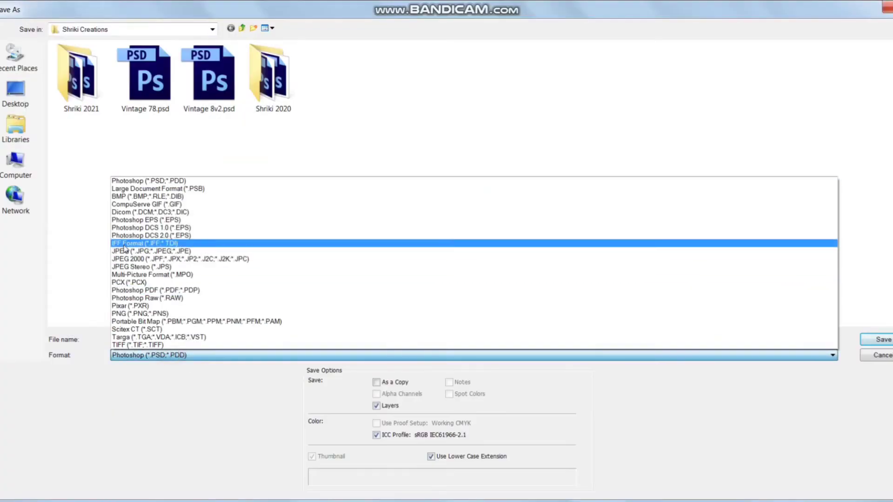
Save the map as Vintage 78 Right.bmp and close Vintage 78.psd
left_click(124, 196)
key("BackSpace")
key("BackSpace")
key("BackSpace")
type("R")
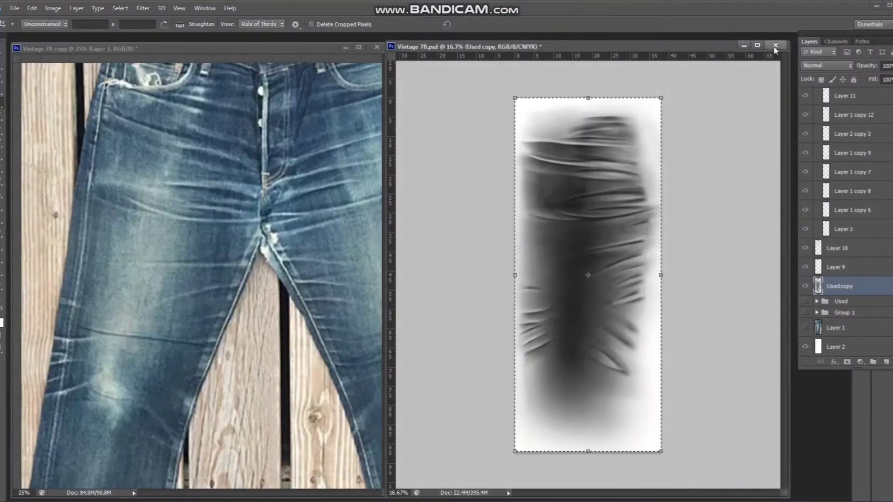
key("Return")
left_click(774, 46)
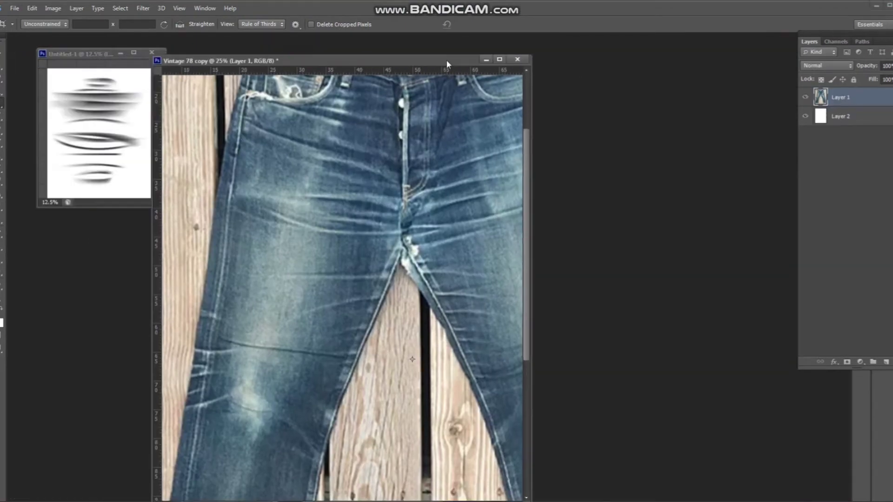
Crop the jeans photo to one straightened leg
key("ctrl+minus")
left_click_drag(361, 254, 185, 117)
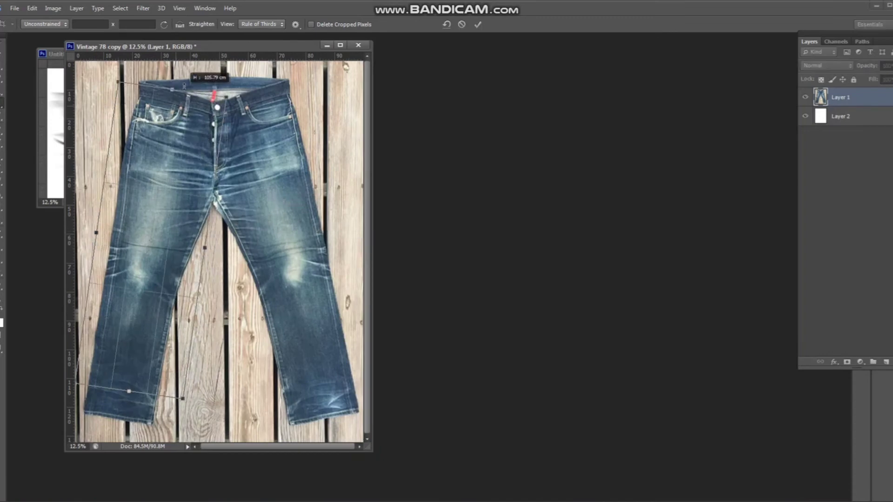
key("Return")
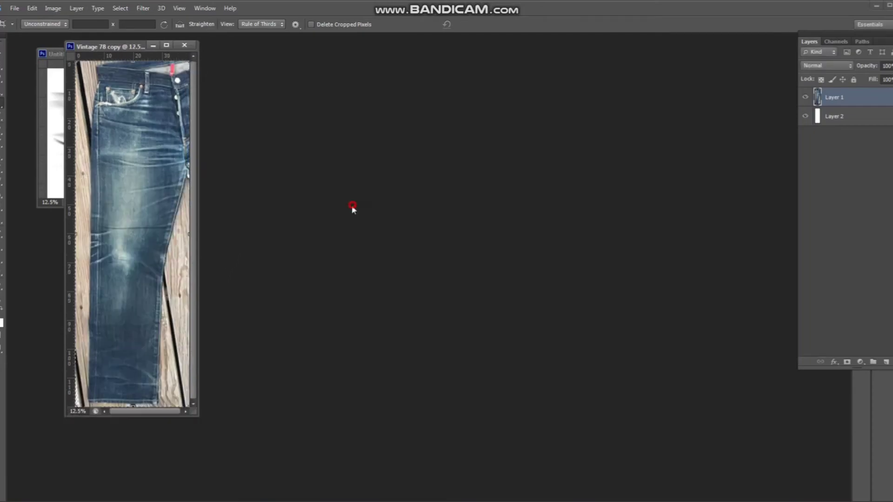
Open Vintage 78 Right.bmp in its own floating window
key("ctrl+o")
double_click(337, 100)
left_click_drag(196, 57, 377, 76)
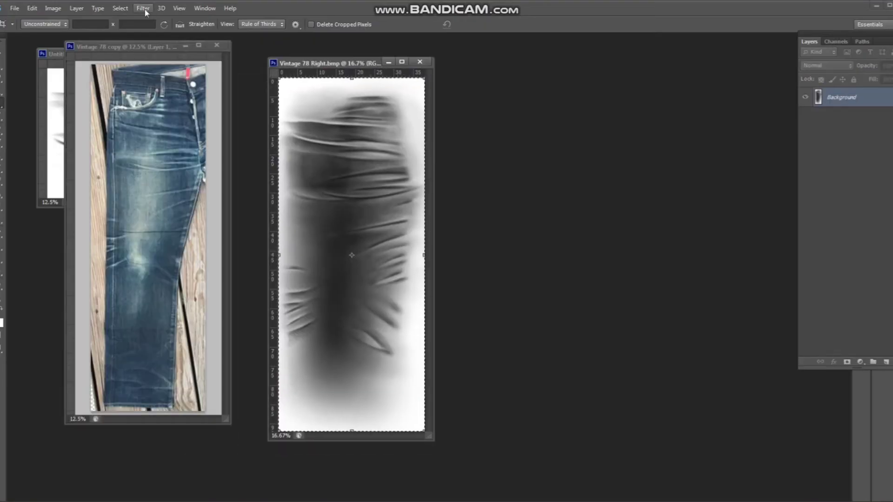
Add 15% uniform monochromatic noise to the BMP shading map
left_click(143, 8)
left_click(316, 155)
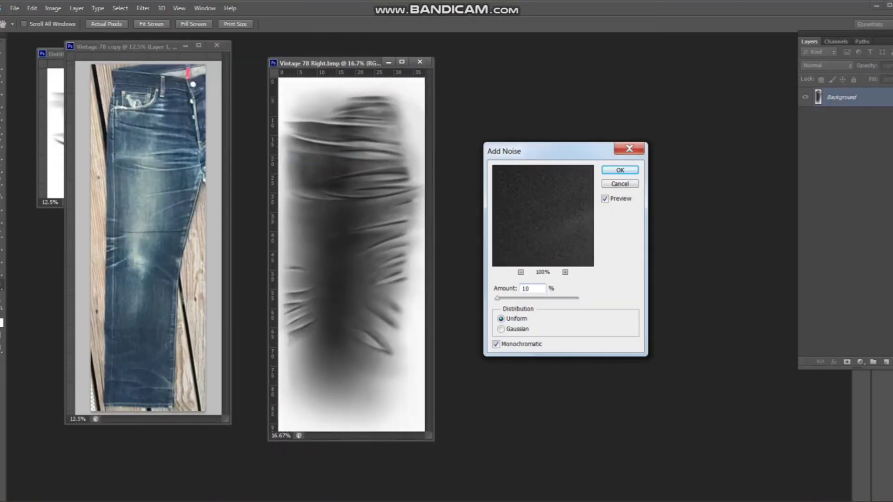
type("20")
key("BackSpace")
key("BackSpace")
type("15")
left_click(501, 328)
left_click(501, 318)
key("BackSpace")
key("Return")
Check the grain up close, then bring the jeans photo document forward and zoom in
key("c")
key("ctrl+plus")
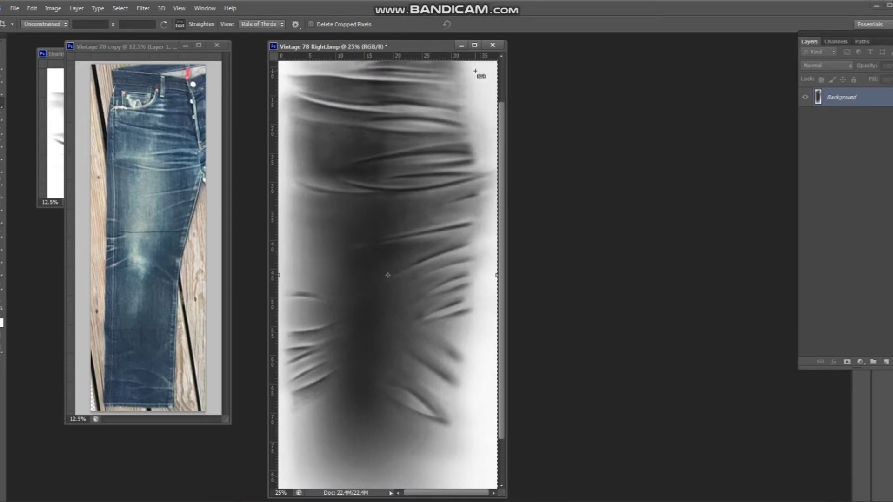
key("ctrl+minus")
key("v")
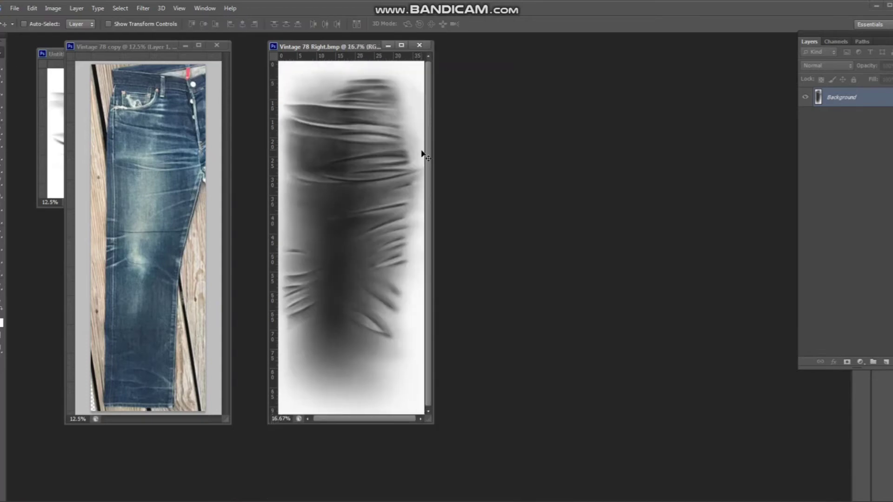
left_click(172, 64)
key("ctrl+plus")
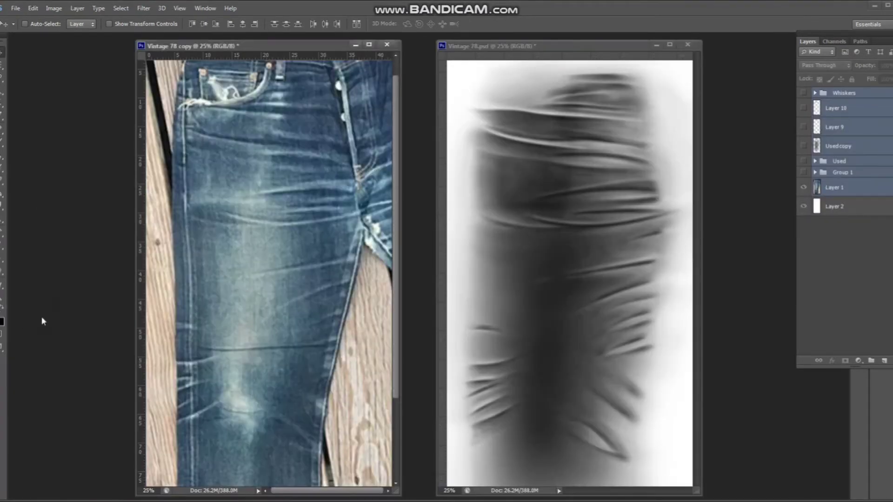
Add a new empty Layer 24 above Layer 10 at the top, with the soft brush
left_click(844, 93)
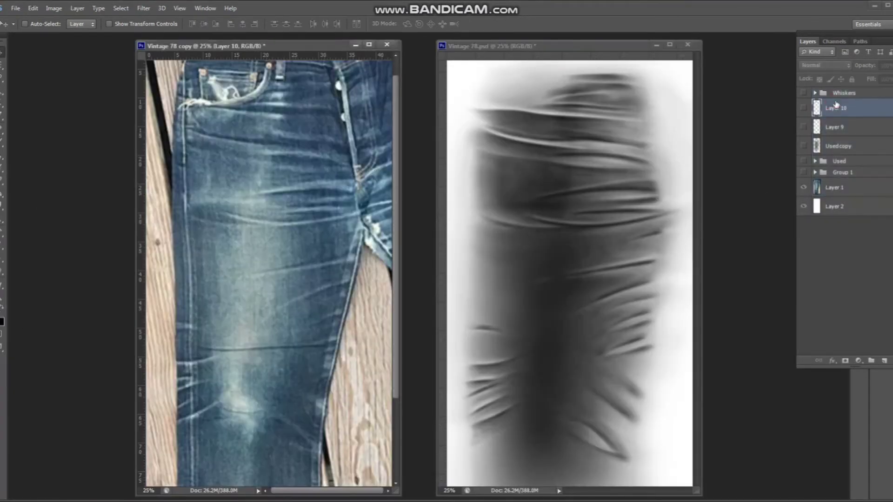
left_click(884, 360)
key("b")
left_click(566, 204)
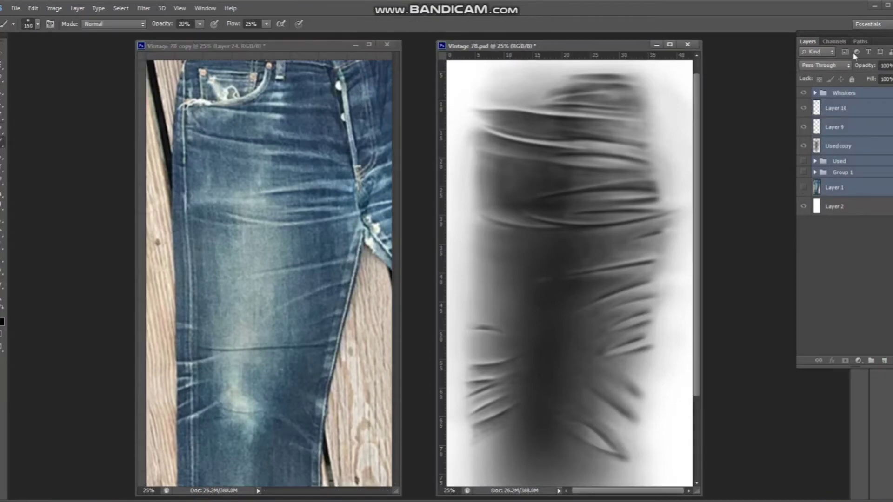
key("v")
left_click(871, 361)
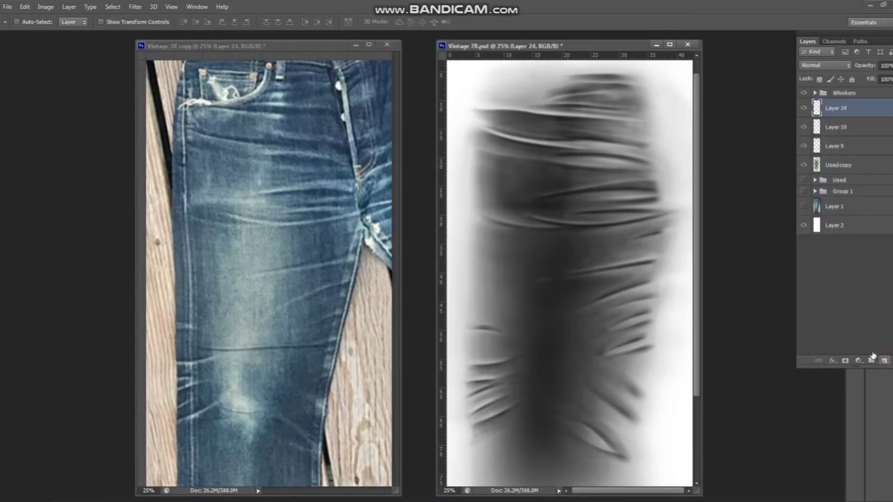
key("b")
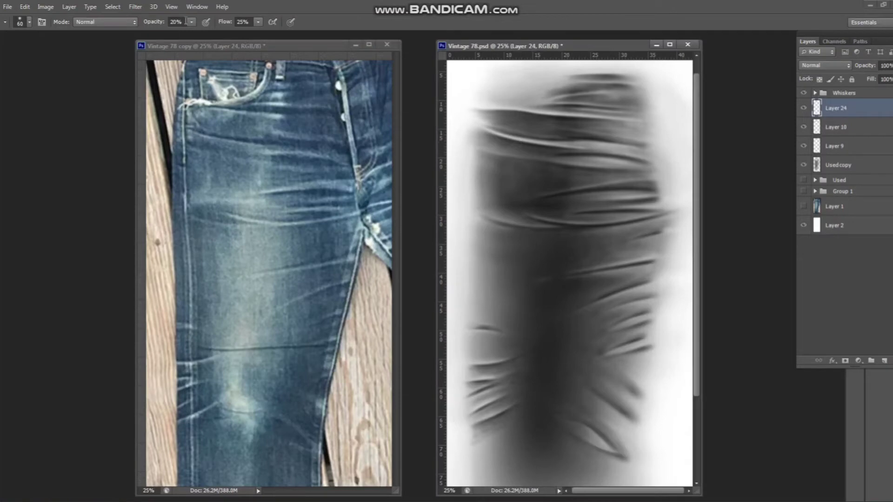
key("1")
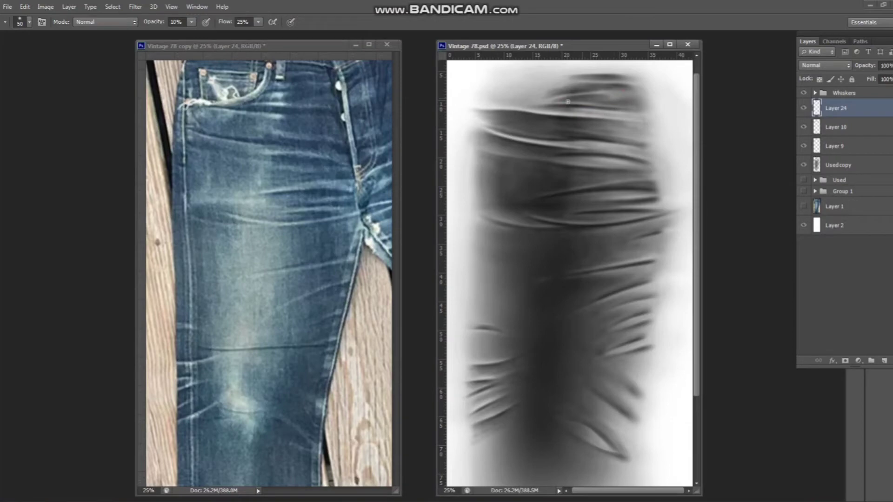
left_click_drag(835, 112, 839, 93)
key("ctrl+z")
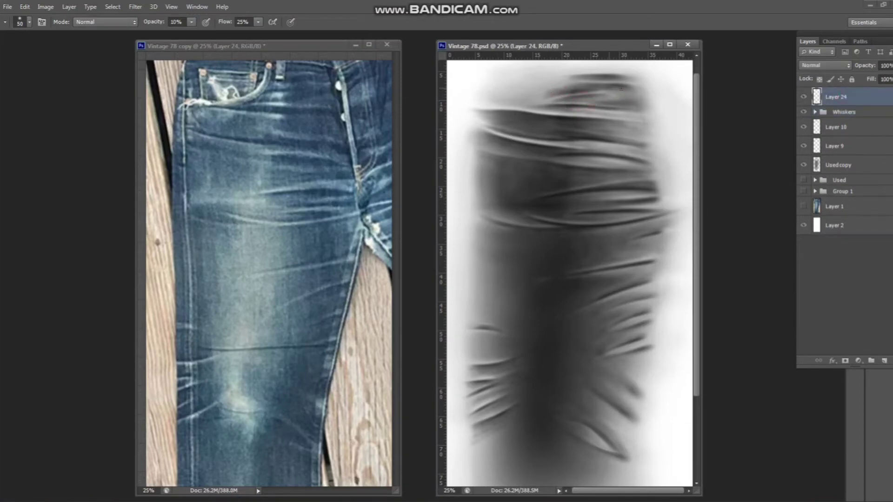
Dab faint paint, drop the soft brush to 5% opacity and adjust its size
left_click(584, 75)
key("bracketright")
key("0")
key("5")
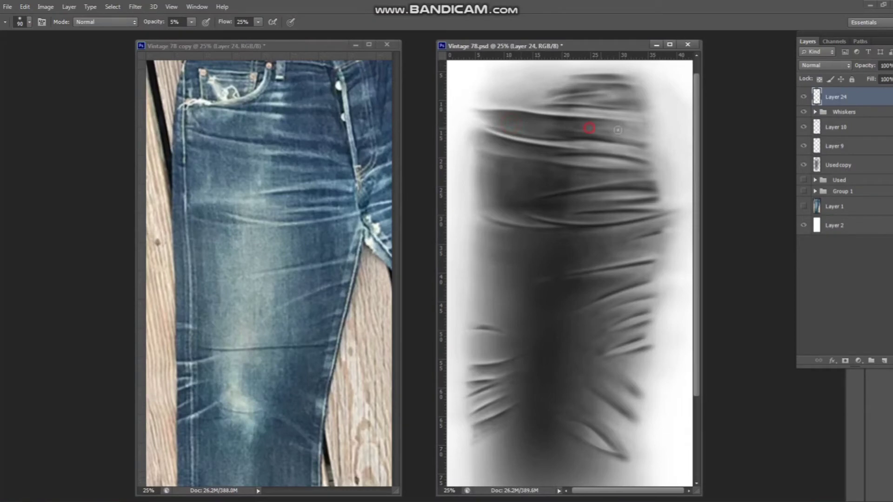
key("bracketleft")
key("bracketleft")
key("bracketright")
key("bracketright")
key("bracketright")
key("bracketleft")
key("bracketleft")
key("bracketleft")
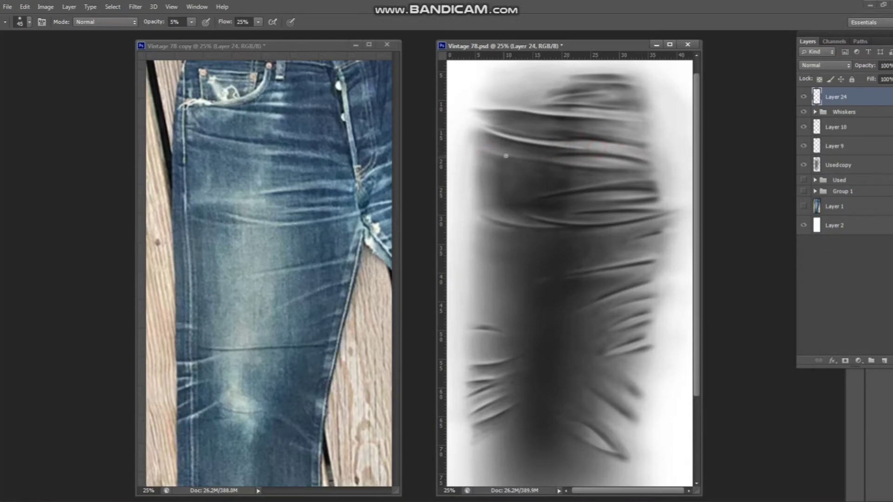
Paint faint soft strokes and dabs across the shading on the upper folds
left_click_drag(479, 143, 516, 156)
key("bracketleft")
left_click(629, 164)
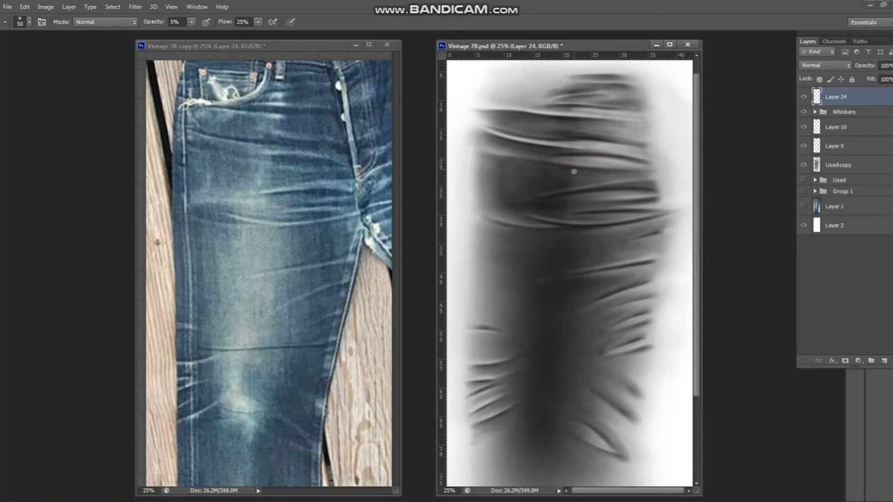
left_click_drag(503, 160, 482, 153)
key("bracketleft")
left_click(526, 167)
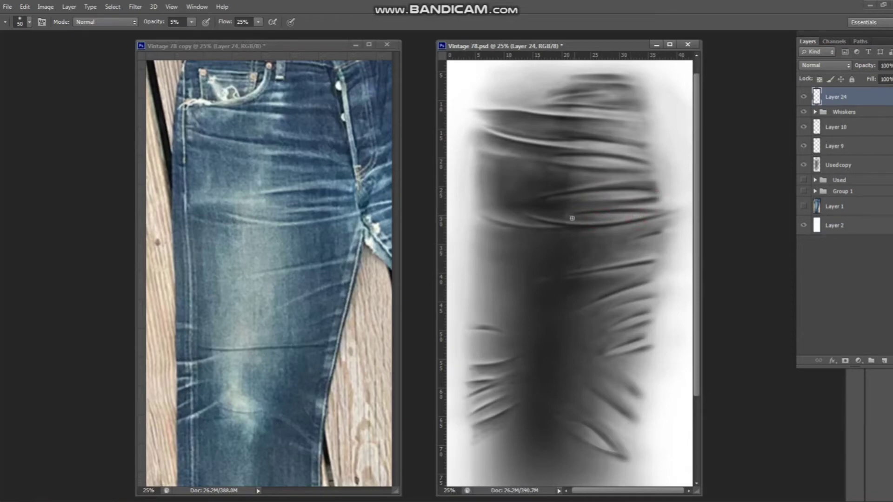
Paint a soft stroke across the left crease area and save the whisker map
key("bracketleft")
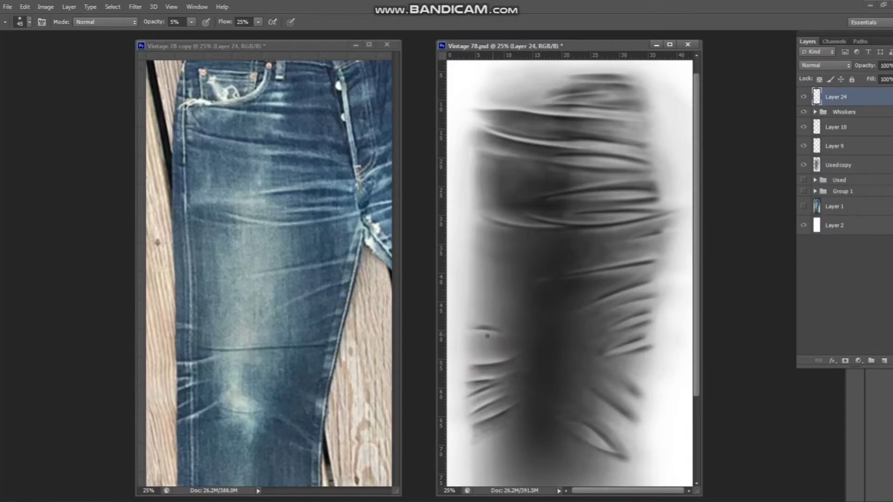
mouse_move(477, 379)
left_mouse_down()
mouse_move(487, 377)
mouse_move(489, 401)
mouse_move(510, 405)
left_mouse_up()
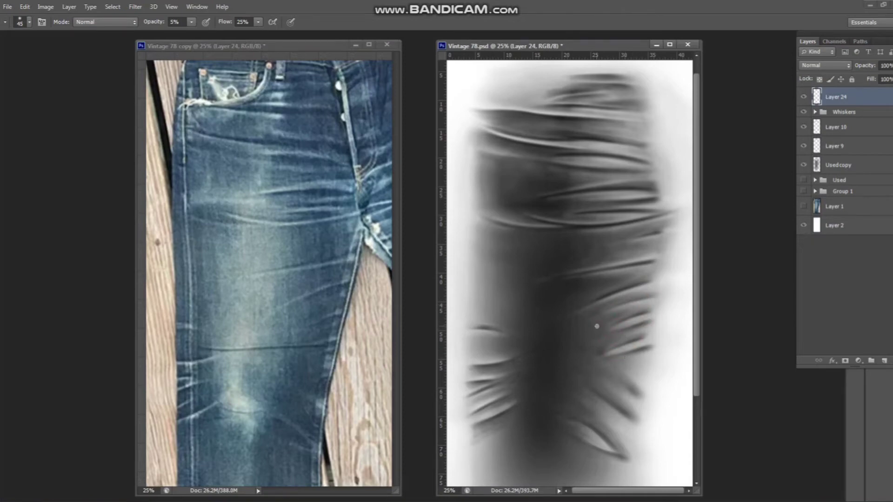
scroll(598, 375, "down", 1)
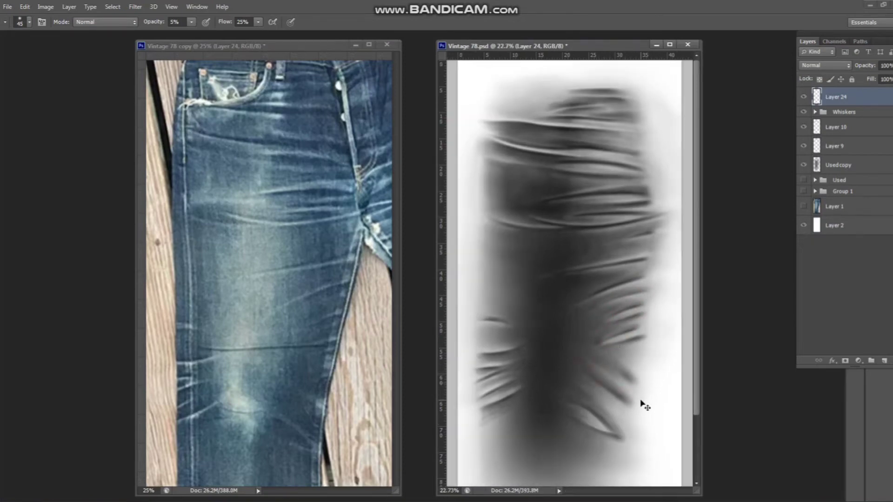
key("ctrl+s")
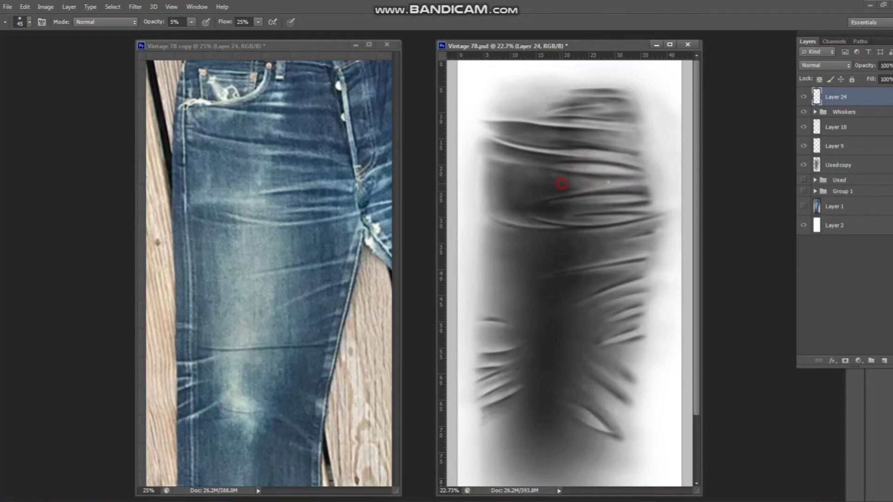
Soften the shading over the upper leg with a 150px brush
key("bracketright")
key("bracketright")
key("bracketright")
left_click_drag(485, 142, 520, 149)
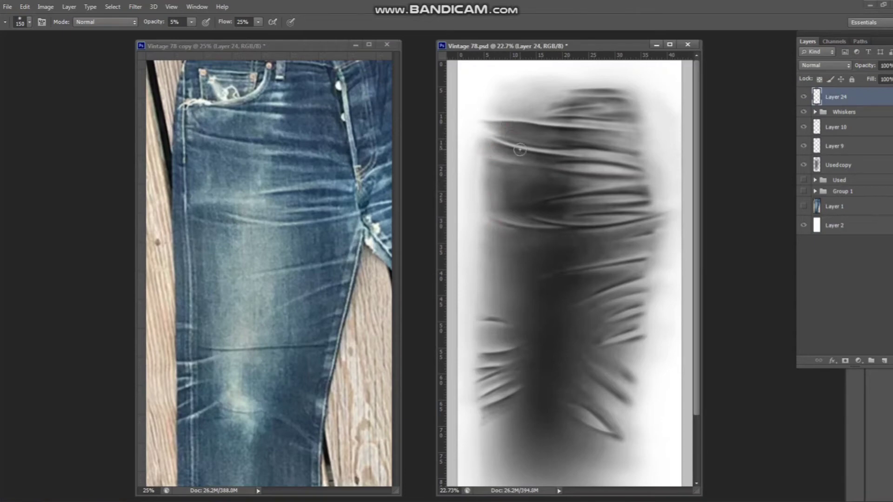
scroll(656, 223, "down", 2)
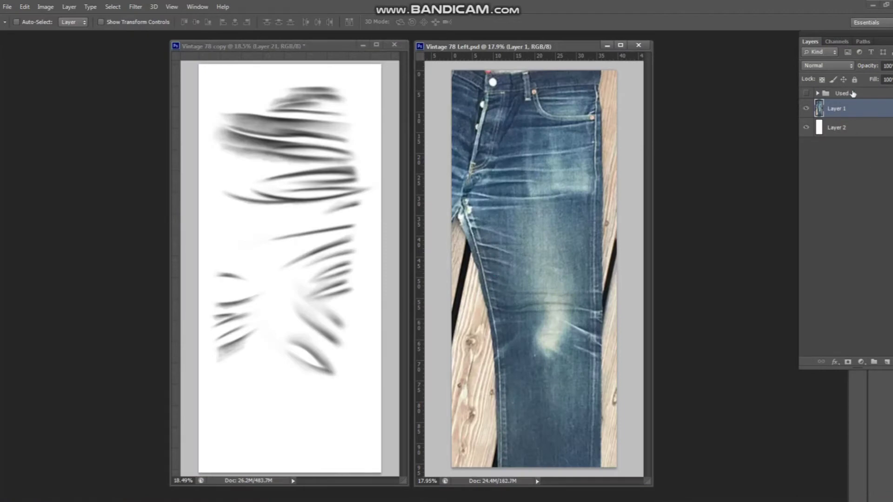
Copy a whisker stroke into Vintage 78 Left, flip it vertically and widen it across the leg
left_click(333, 132)
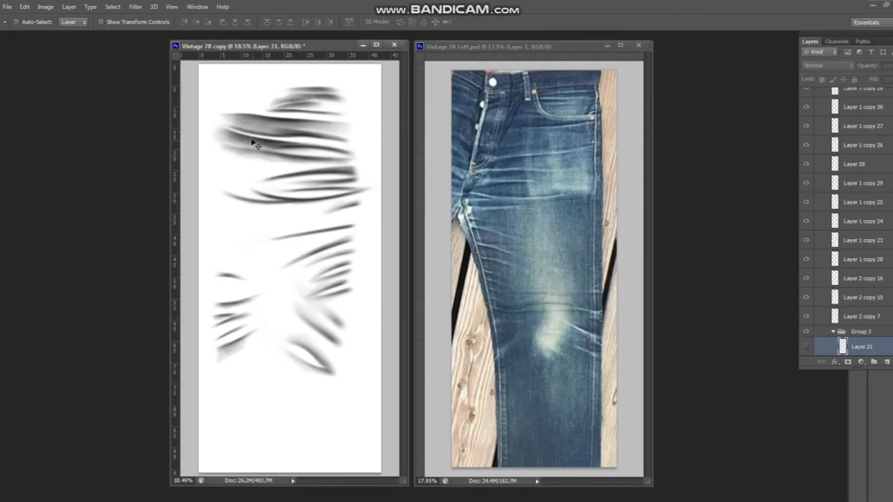
right_click(269, 155)
left_click(288, 162)
right_click(269, 140)
left_click(299, 183)
left_click_drag(299, 183, 538, 185)
key("ctrl+t")
right_click(538, 185)
left_click(558, 358)
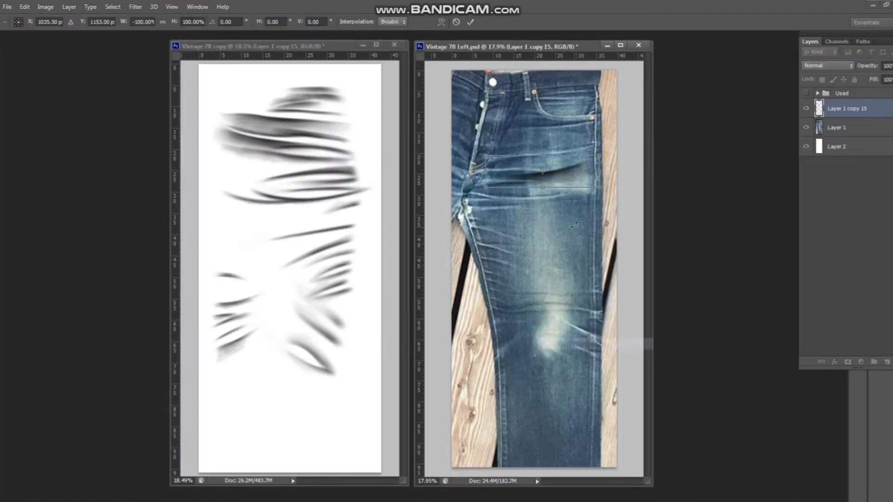
key("Return")
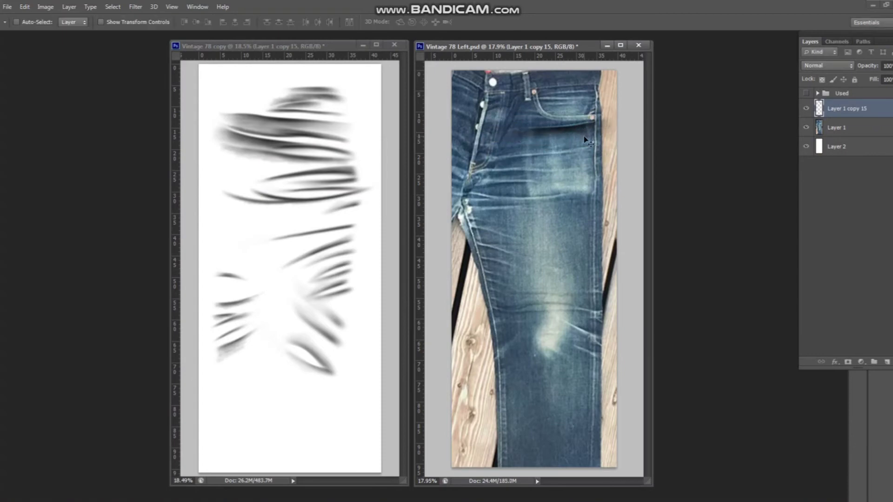
key("ctrl+t")
left_click_drag(507, 127, 493, 128)
key("Return")
Copy the Layer 2 copy 5 stroke into the photo and place it across the upper thigh
left_click(305, 224)
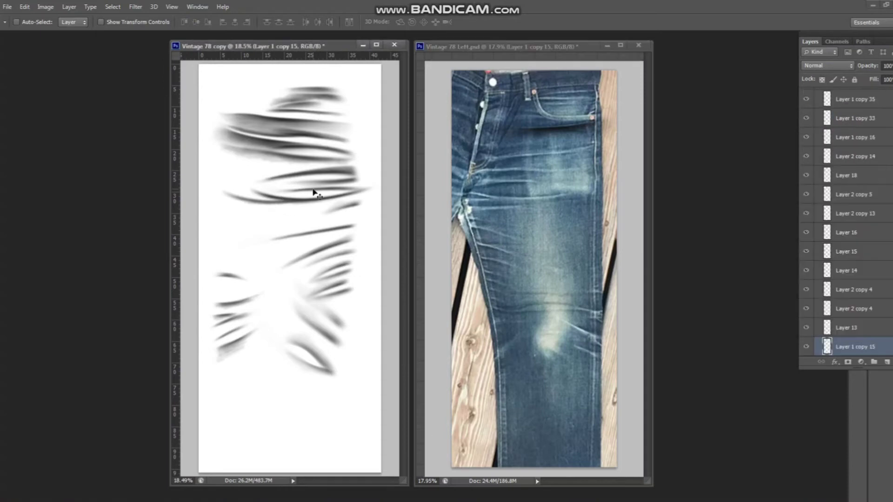
right_click(332, 199)
left_click(359, 241)
left_click_drag(353, 232, 558, 175)
key("f")
scroll(477, 167, "up", 2)
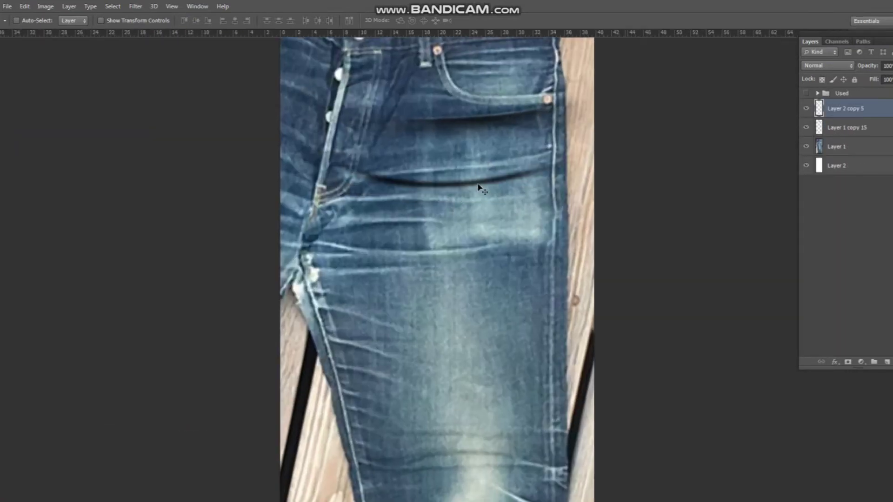
left_click_drag(478, 186, 467, 333)
Warp the curved stroke to follow the crease up toward the pocket, then duplicate it
key("ctrl+t")
right_click(462, 260)
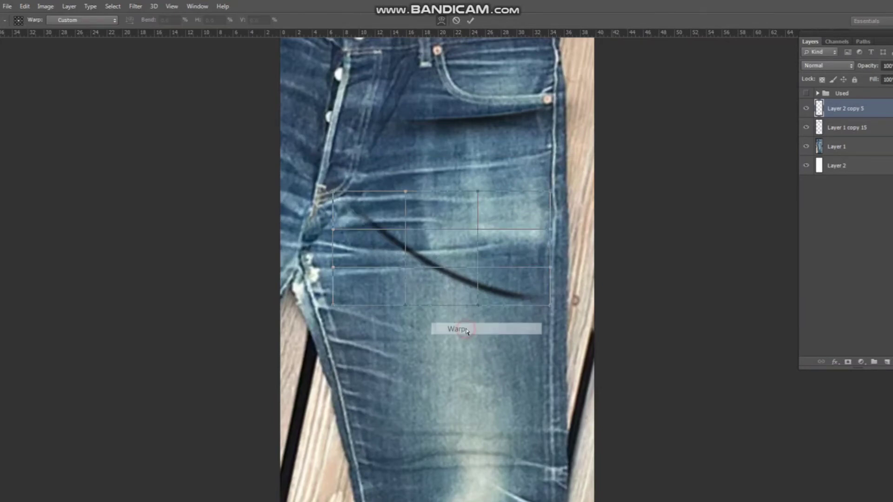
left_click(465, 331)
left_click_drag(337, 197, 329, 200)
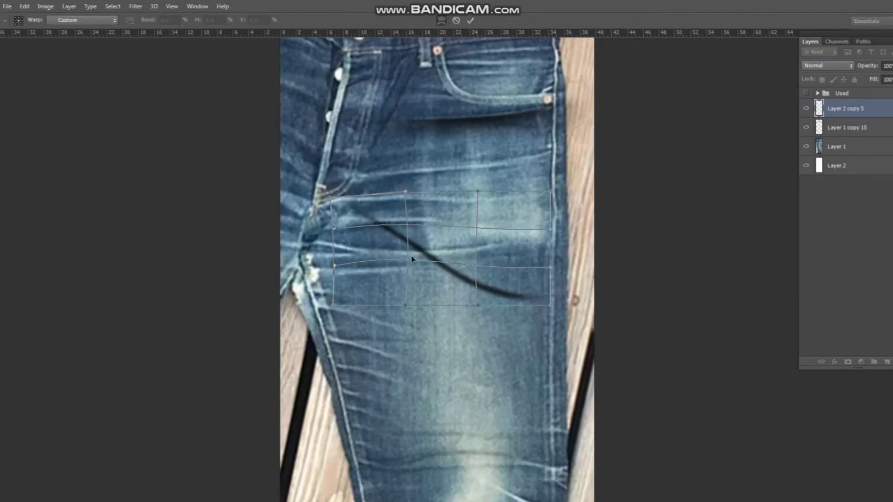
left_click_drag(552, 302, 551, 300)
mouse_move(479, 251)
left_mouse_down()
mouse_move(476, 177)
mouse_move(500, 172)
left_mouse_up()
left_click_drag(421, 166, 551, 143)
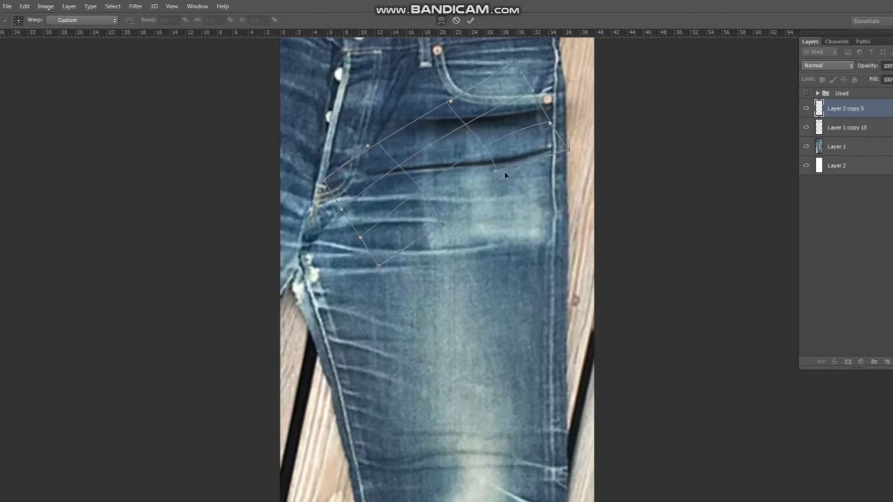
key("Return")
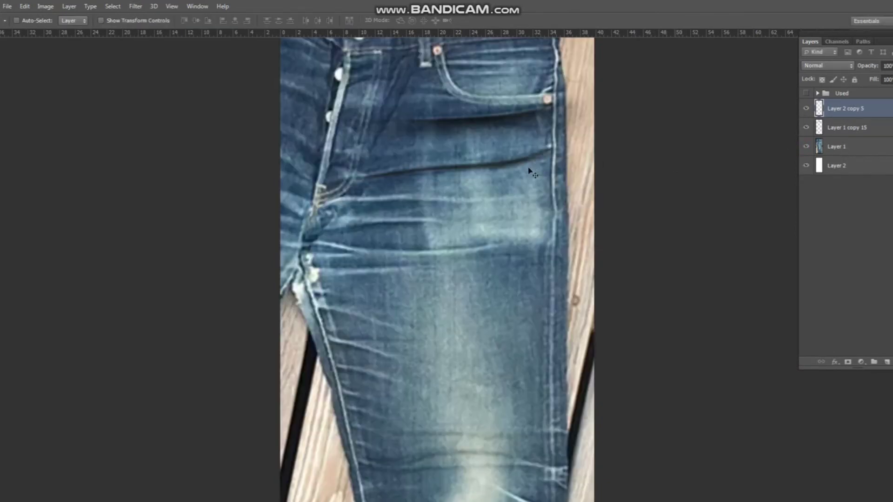
key("ctrl+j")
Rotate the duplicated crease stroke and move it down the thigh
key("ctrl+t")
left_click_drag(572, 214, 578, 259)
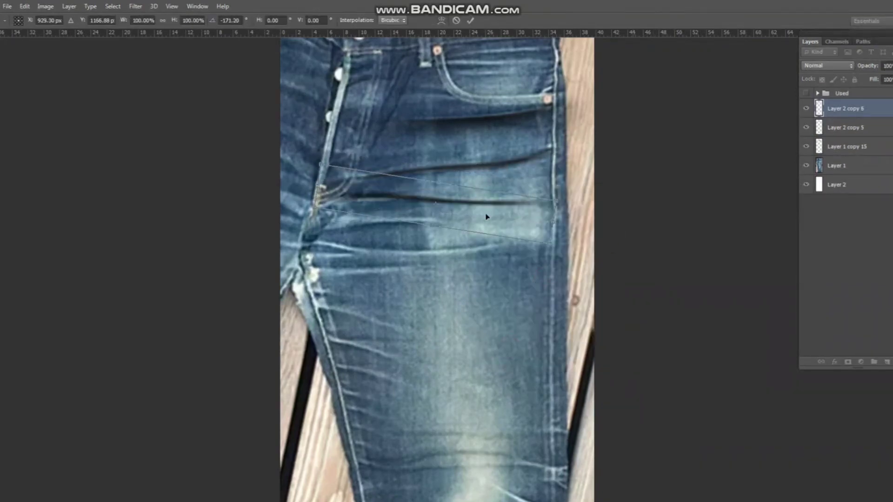
left_click_drag(484, 215, 482, 232)
key("Return")
Warp the crease stroke so it tilts along the fold
key("ctrl+t")
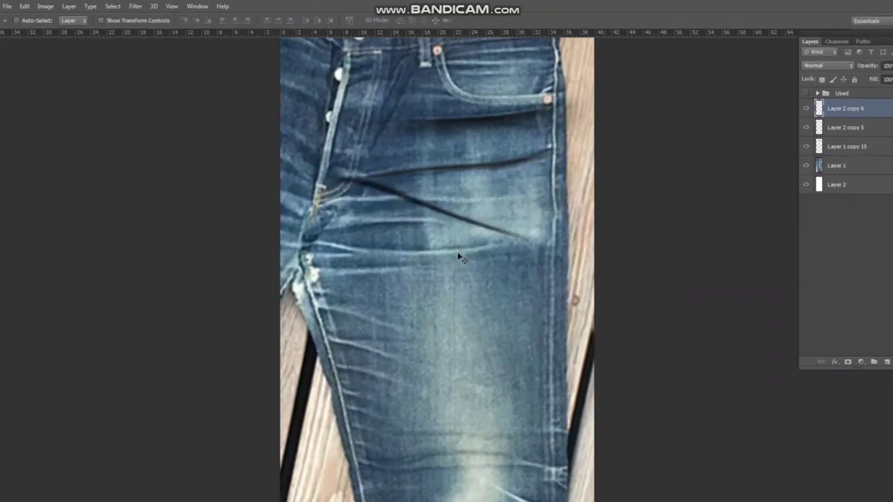
right_click(386, 184)
left_click(412, 265)
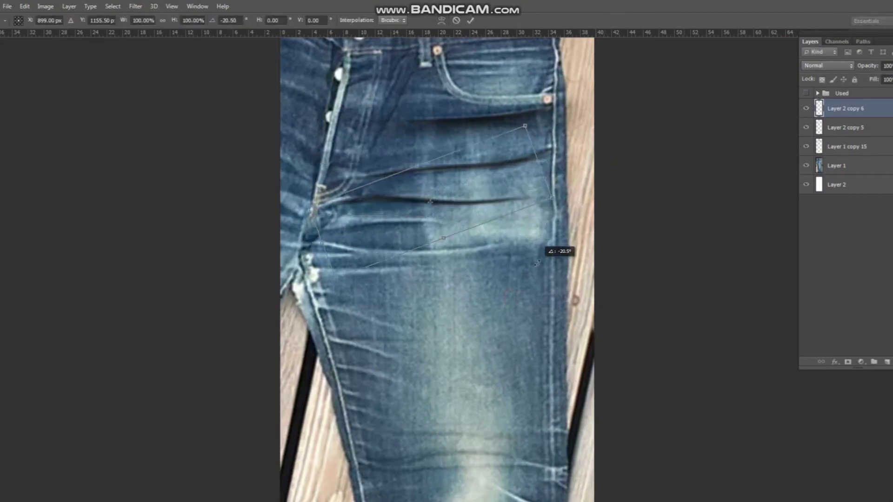
left_click_drag(558, 249, 493, 244)
key("Return")
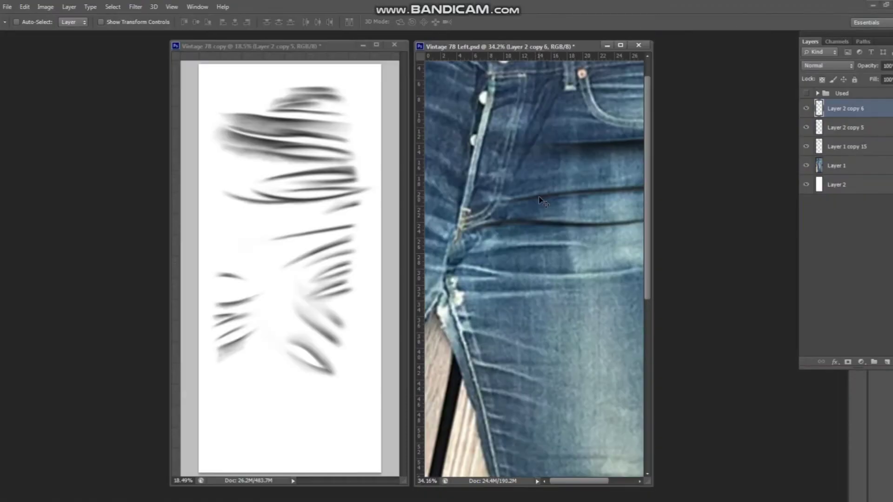
Bring in another stroke, flip it horizontally, rotate it along the fly and resize it
left_click_drag(337, 242, 600, 238)
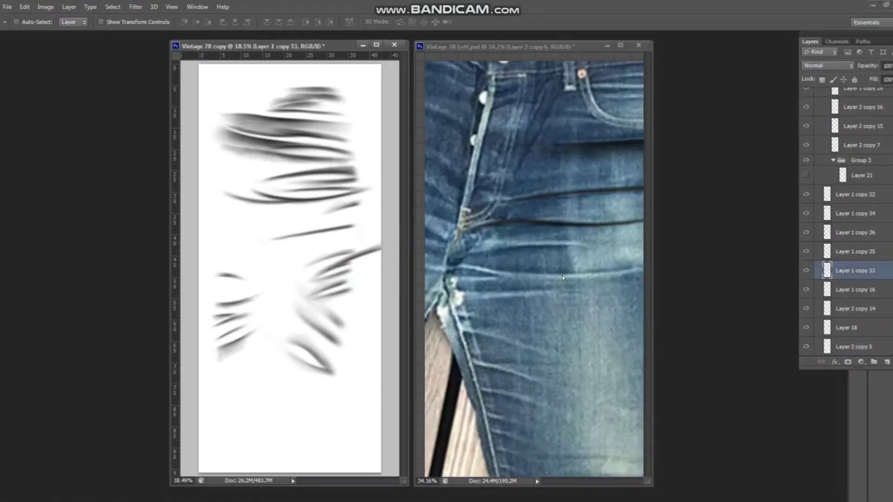
key("ctrl+t")
right_click(543, 276)
left_click(578, 453)
left_click_drag(583, 299, 600, 203)
left_click_drag(482, 250, 479, 214)
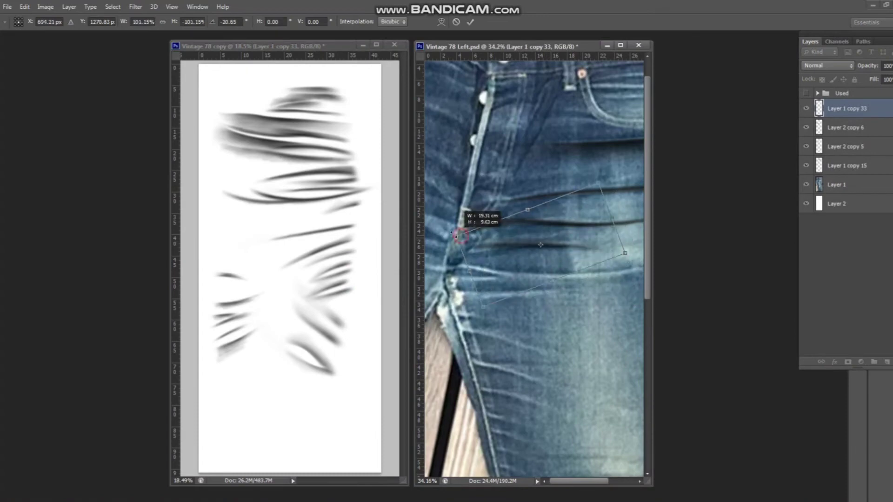
key("Escape")
Apply a warp transform to the new fly stroke
key("ctrl+t")
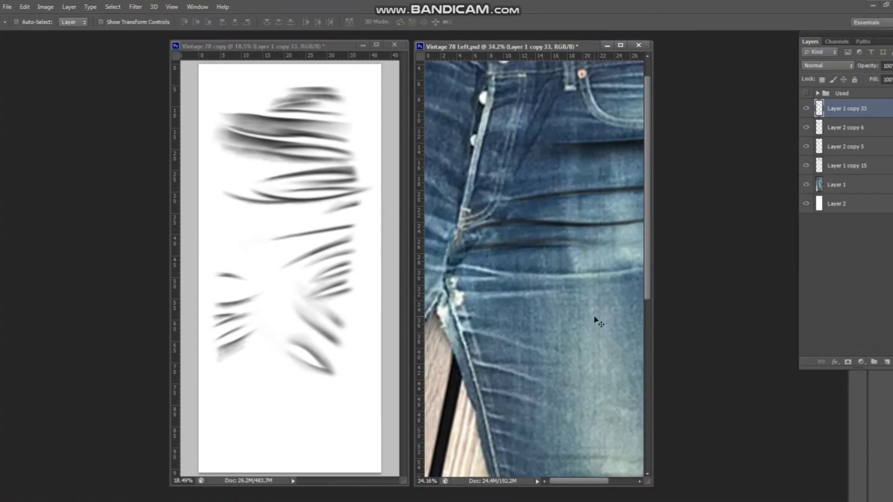
right_click(594, 319)
left_click(590, 323)
key("Return")
Select the Layer 2 copy 5 stroke in full-screen view and rotate it slightly
right_click(303, 205)
left_click(348, 265)
key("f")
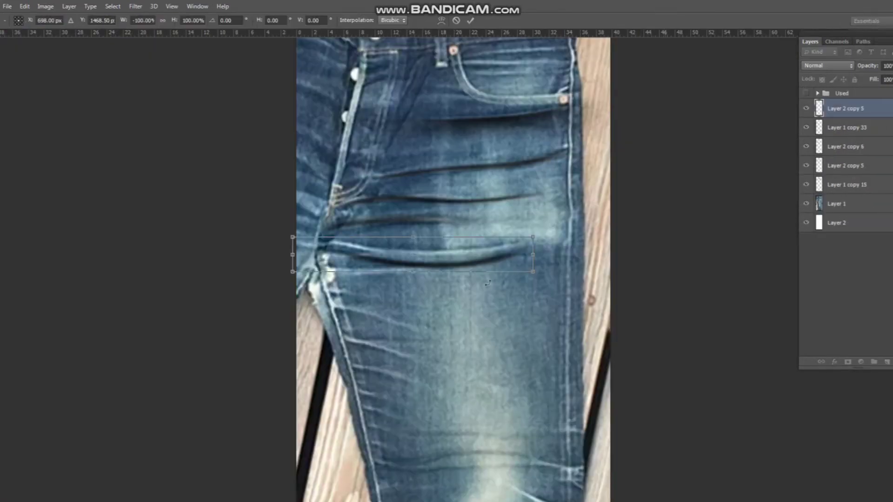
key("ctrl+t")
left_click_drag(546, 346, 539, 368)
key("Return")
Move the Layer 2 copy 5 crease patch higher on the thigh and warp it twice to fit the fold
key("ctrl+t")
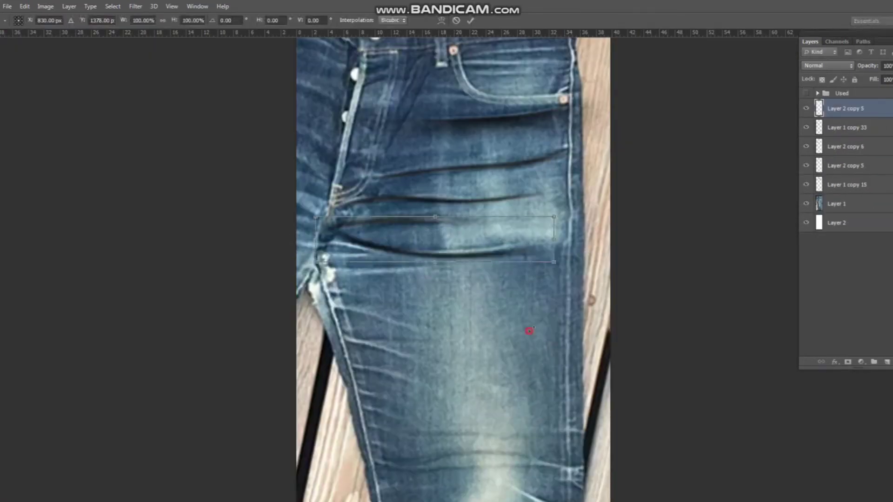
left_click_drag(528, 328, 558, 308)
key("Return")
key("ctrl+t")
right_click(358, 249)
left_click(390, 331)
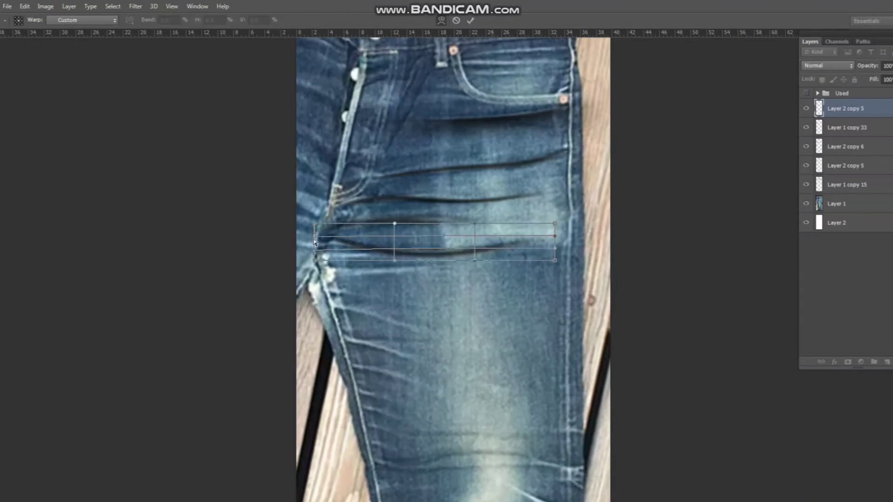
left_click_drag(358, 251, 361, 246)
key("Return")
key("ctrl+t")
right_click(415, 228)
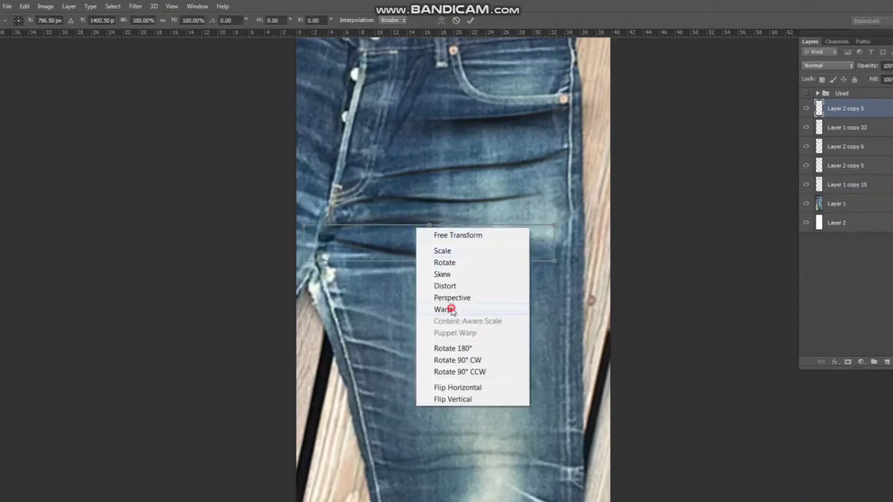
left_click(449, 309)
key("Return")
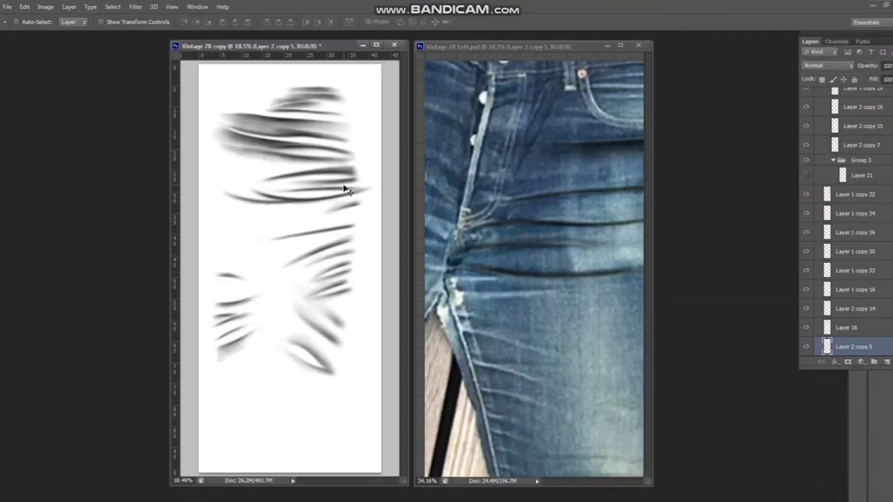
Copy another stroke from the sheet into the jeans photo and nudge it into place
mouse_move(351, 185)
left_mouse_down()
mouse_move(575, 279)
mouse_move(563, 277)
left_mouse_up()
key("ctrl+t")
right_click(542, 285)
key("Escape")
key("Return")
Add a whisker stroke rotated to follow the thigh crease and moved up onto the thigh
left_click(339, 249, "ctrl")
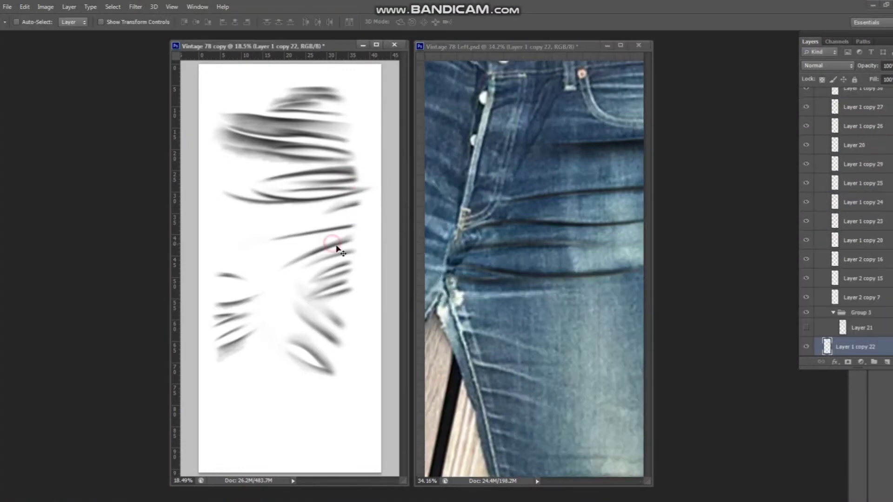
left_click_drag(343, 241, 542, 320)
key("ctrl+t")
left_click_drag(605, 367, 572, 375)
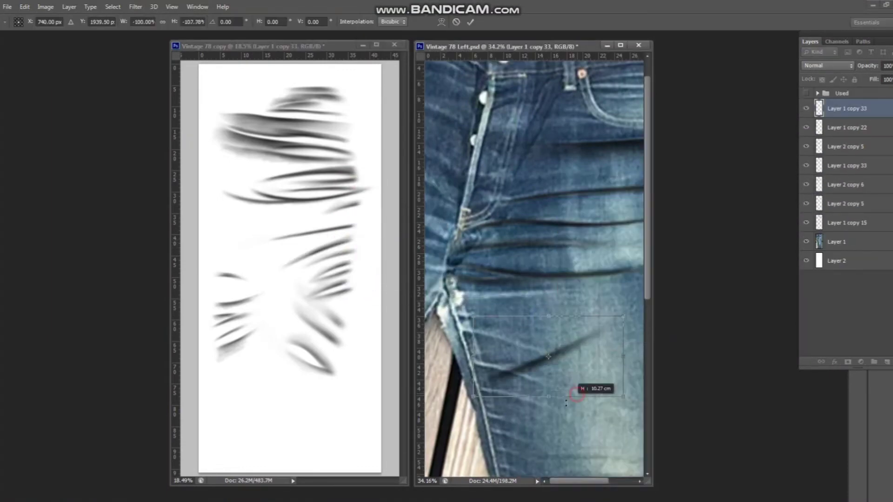
left_click_drag(548, 325, 535, 296)
key("Return")
key("ctrl+0")
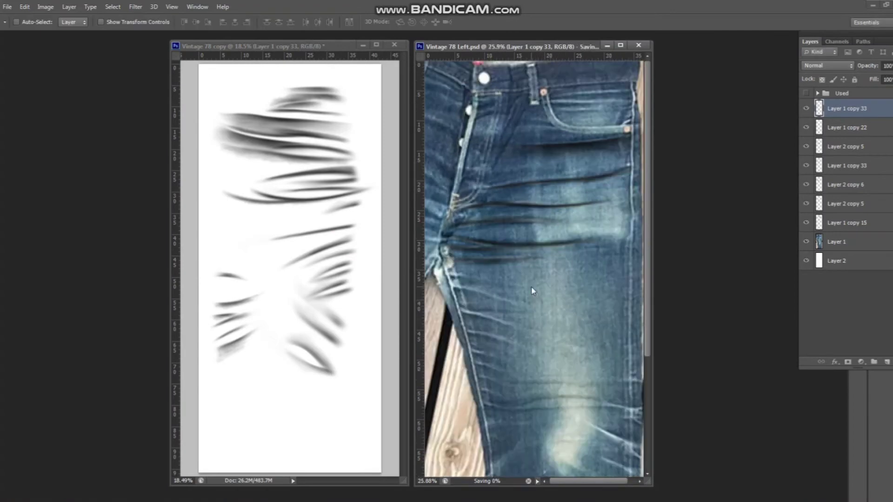
Add another stroke, flipped horizontally, positioned on the thigh and narrowed slightly
left_click(349, 281)
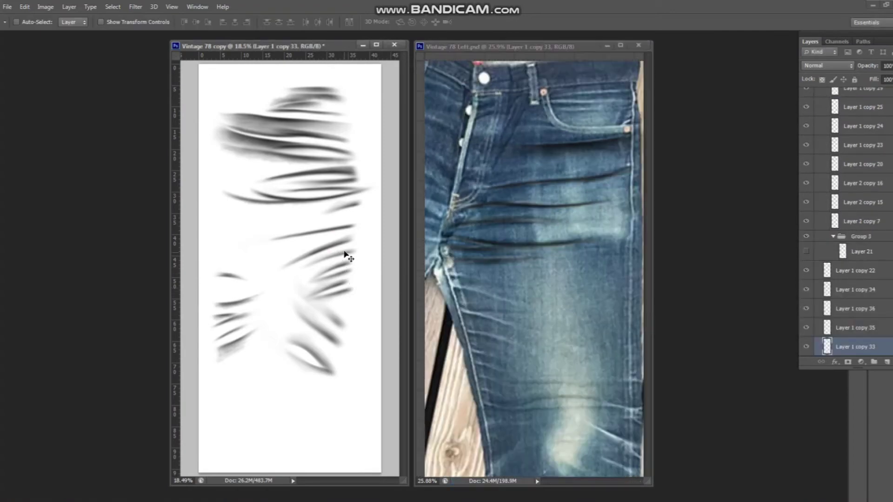
left_click(348, 229, "ctrl")
left_click_drag(349, 230, 561, 340)
key("ctrl+t")
right_click(530, 302)
left_click(549, 461)
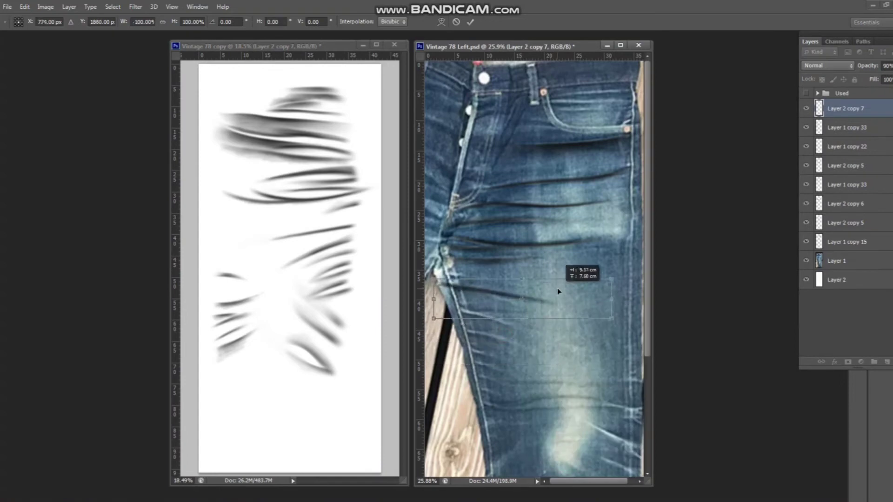
left_click_drag(557, 288, 579, 318)
right_click(498, 279)
left_click(512, 290)
key("Return")
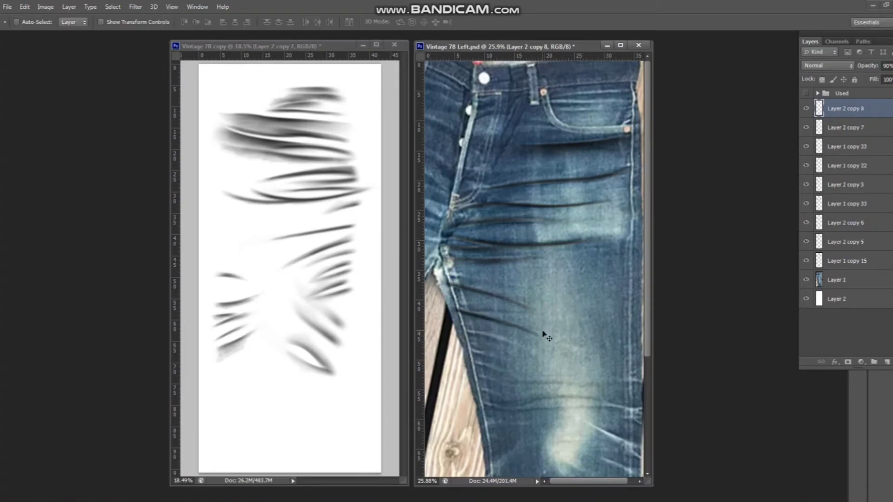
Add Layer 1 copy 33, shortened slightly and flipped horizontally
right_click(344, 243)
left_click(392, 284)
left_click_drag(392, 284, 535, 347)
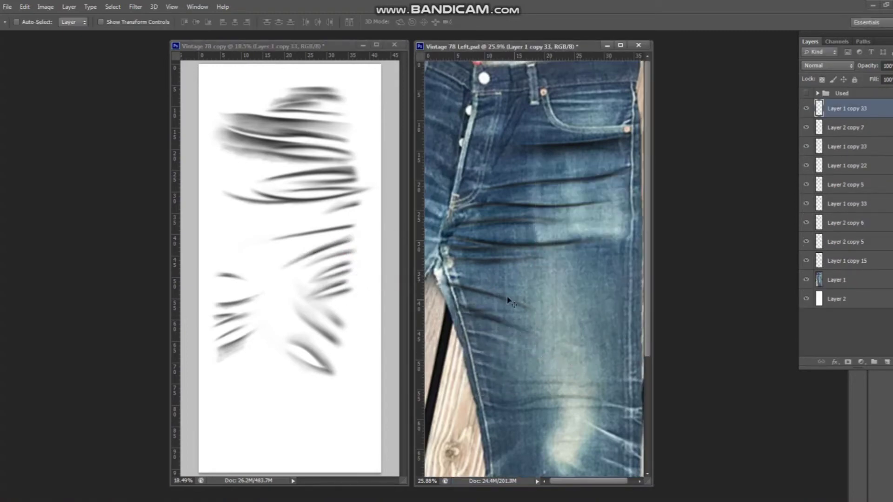
key("ctrl+t")
right_click(547, 313)
mouse_move(347, 258)
left_mouse_down()
mouse_move(535, 335)
mouse_move(504, 334)
left_mouse_up()
left_click(574, 465)
key("Return")
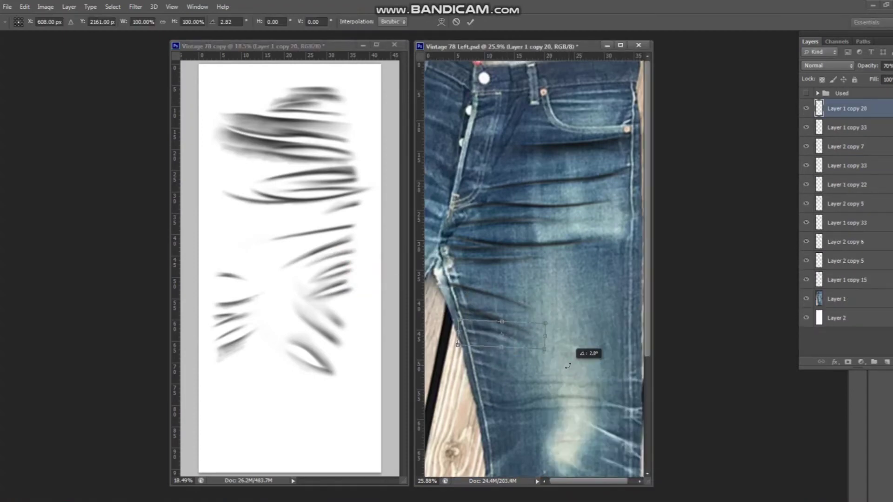
Add Layer 1 copy 25 scaled to about 94%, duplicate it, and set opacity to 80%
right_click(352, 279)
left_click(375, 313)
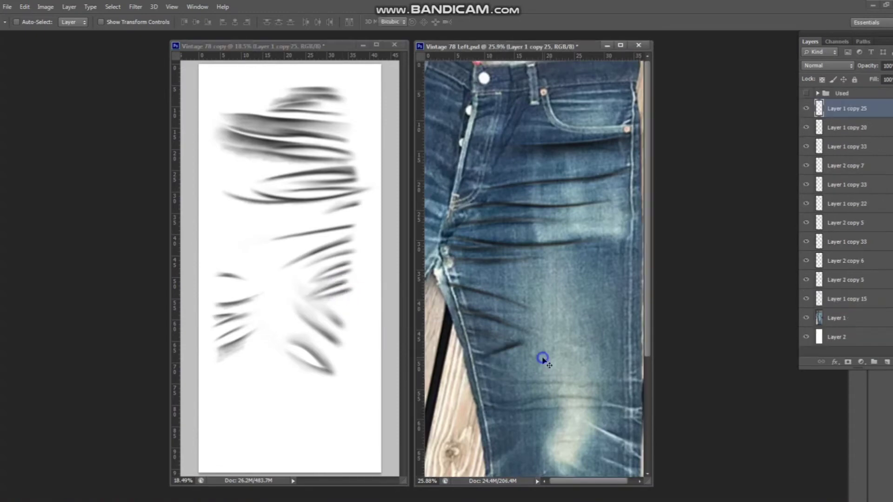
mouse_move(375, 313)
left_mouse_down()
mouse_move(540, 359)
mouse_move(520, 389)
left_mouse_up()
key("ctrl+t")
key("Return")
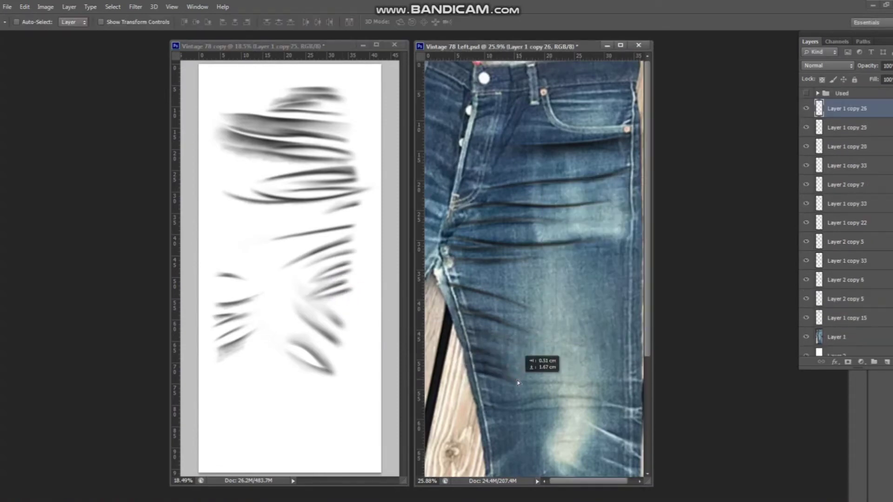
key("ctrl+t")
key("Return")
key("8")
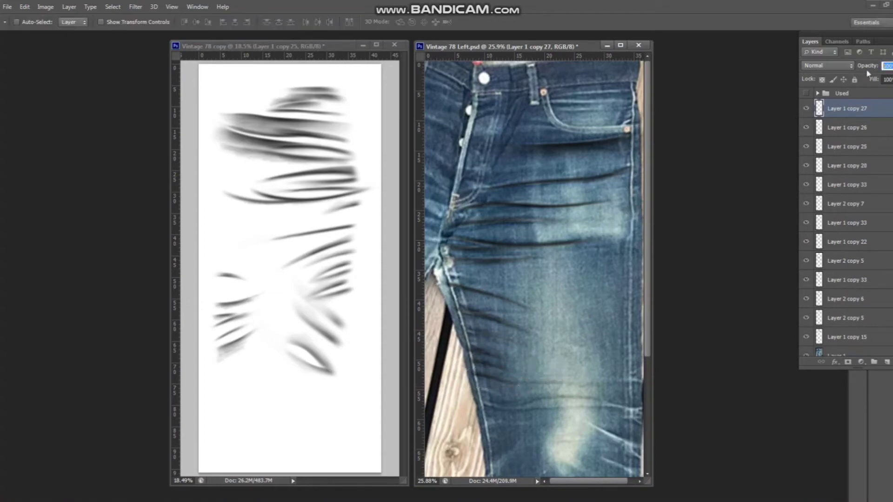
Place two more copies of the stroke lower on the leg, flipping one horizontally
left_click_drag(580, 370, 535, 390)
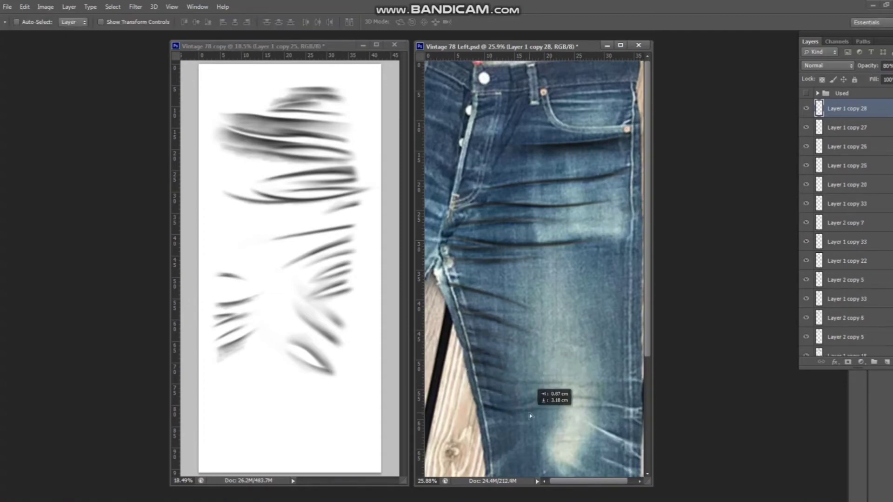
key("ctrl+t")
key("Return")
scroll(551, 436, "down", 1)
mouse_move(551, 435)
left_mouse_down()
mouse_move(500, 360)
mouse_move(564, 349)
mouse_move(550, 333)
left_mouse_up()
key("ctrl+t")
right_click(535, 362)
left_click(565, 362)
key("Return")
right_click(339, 323)
key("Escape")
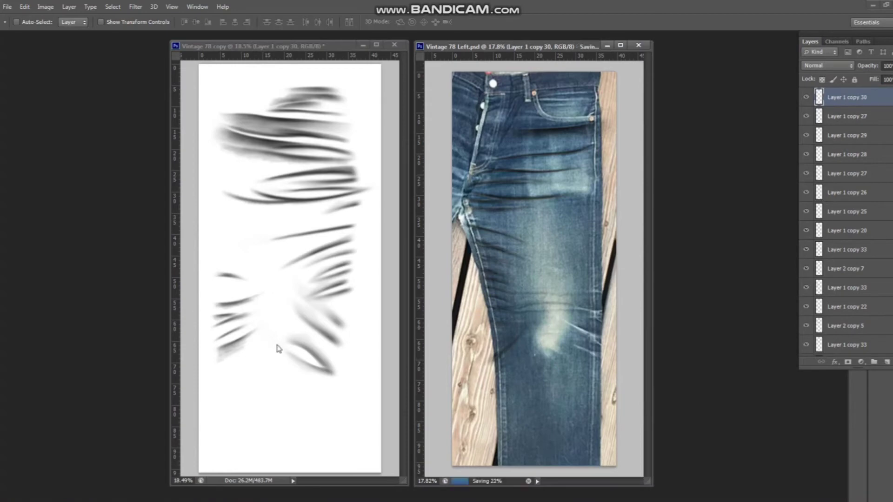
Copy knee strokes, including Layer 1 copy 34, into the jeans file and duplicate one
right_click(228, 339)
left_click(261, 386)
mouse_move(260, 386)
left_mouse_down()
mouse_move(589, 363)
mouse_move(588, 343)
left_mouse_up()
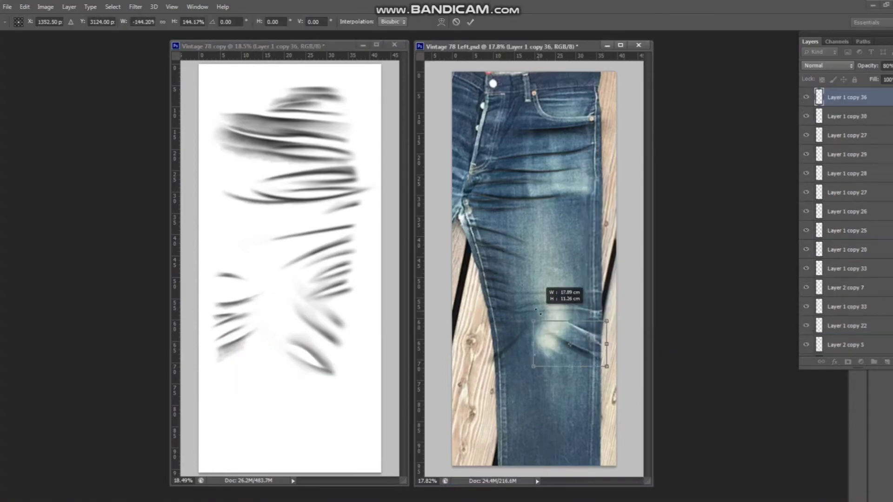
left_click(229, 321)
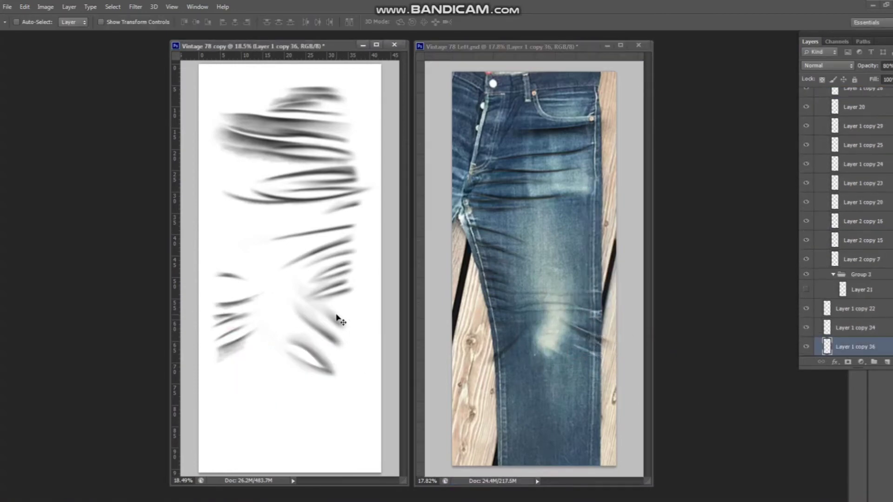
right_click(224, 317)
left_click(253, 361)
mouse_move(578, 386)
left_mouse_down()
mouse_move(581, 362)
mouse_move(606, 354)
left_mouse_up()
key("ctrl+t")
key("Return")
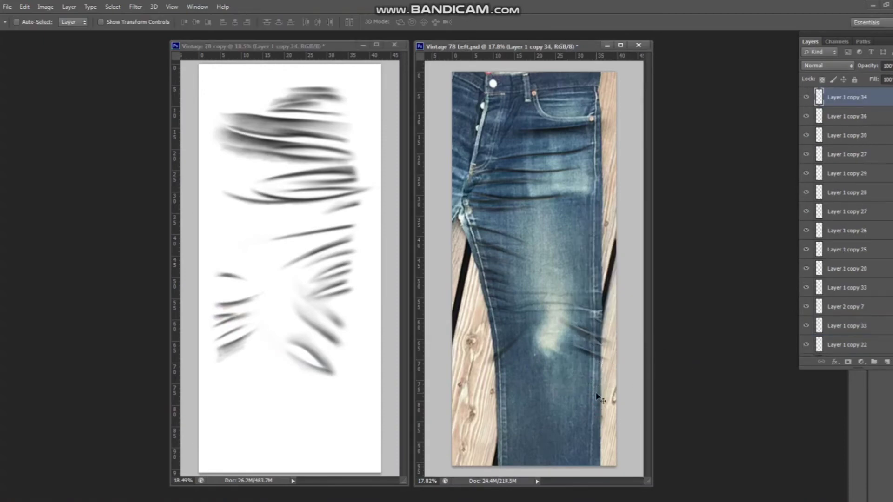
key("ctrl+j")
key("ctrl+t")
key("Return")
Add small stroke Layer 1 copy 31 flipped vertically, duplicate it, and move the patch beside the knee
left_click(285, 315)
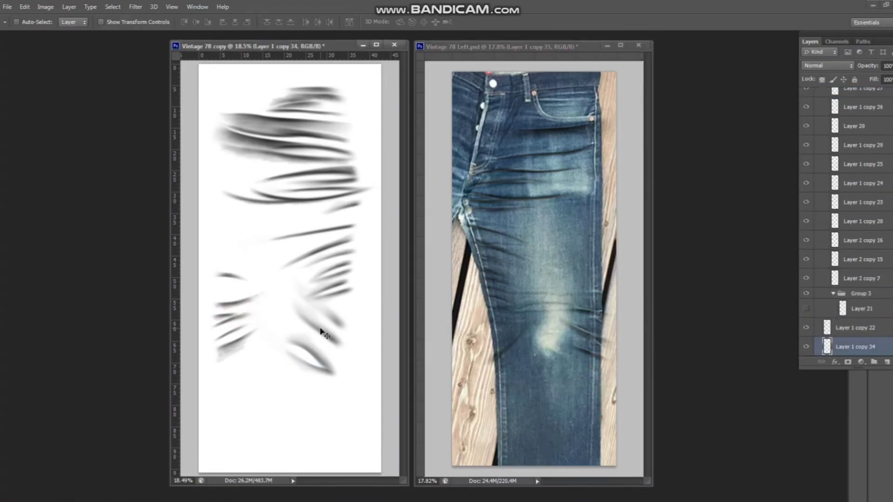
mouse_move(228, 279)
left_mouse_down()
mouse_move(586, 292)
mouse_move(598, 303)
left_mouse_up()
key("ctrl+t")
right_click(555, 299)
left_click(595, 457)
key("Return")
key("ctrl+j")
key("ctrl+t")
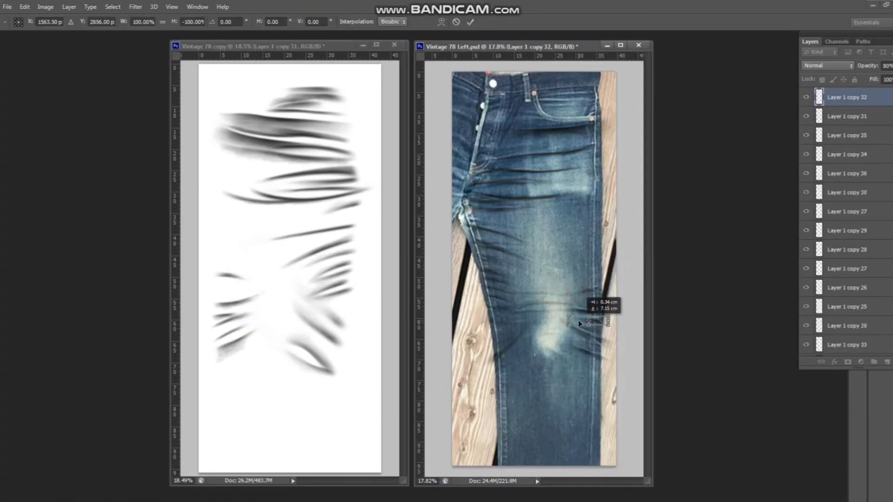
scroll(598, 303, "up", 2)
key("Return")
left_click_drag(564, 269, 619, 310)
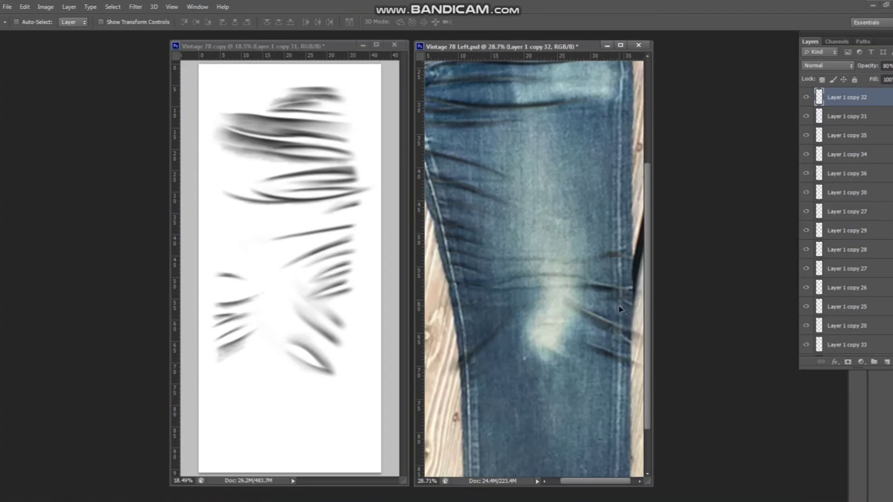
Bring more strokes onto the upper thigh, including Layer 1 copy 29, flipping one horizontally near the pocket
scroll(630, 313, "down", 3)
scroll(529, 149, "up", 2)
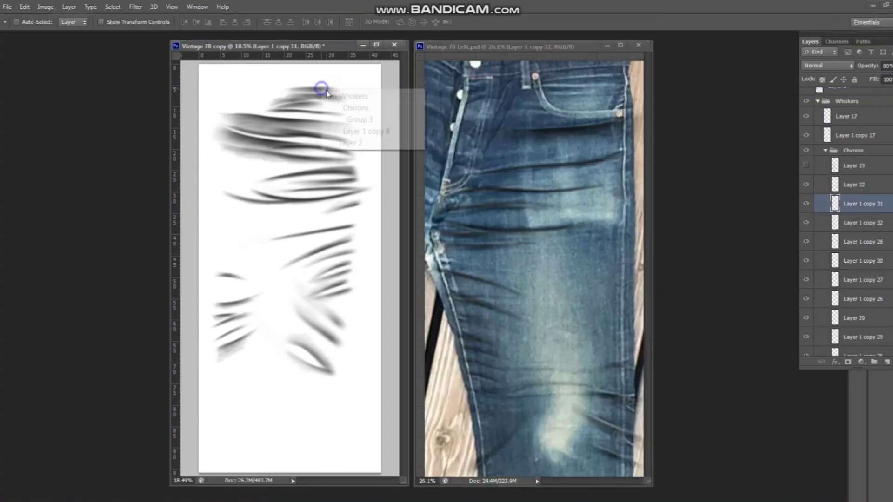
left_click_drag(319, 90, 525, 117)
key("ctrl+t")
right_click(535, 116)
left_click(598, 271)
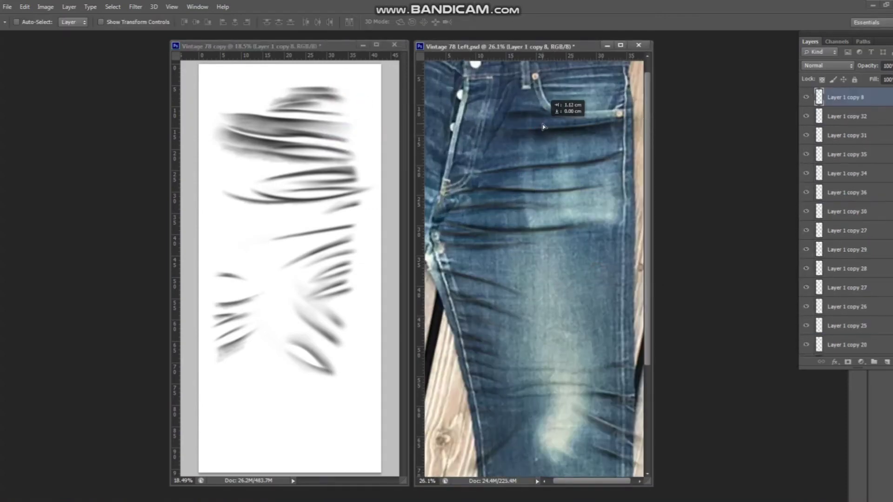
key("Return")
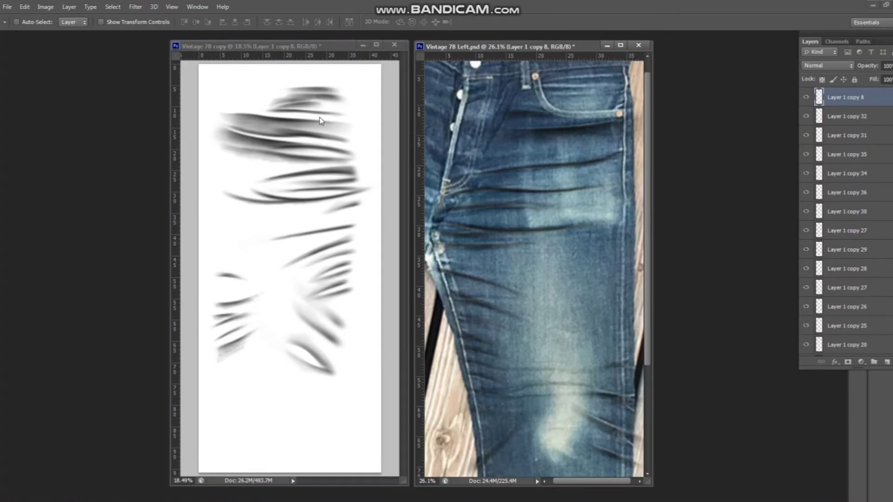
left_click(226, 274)
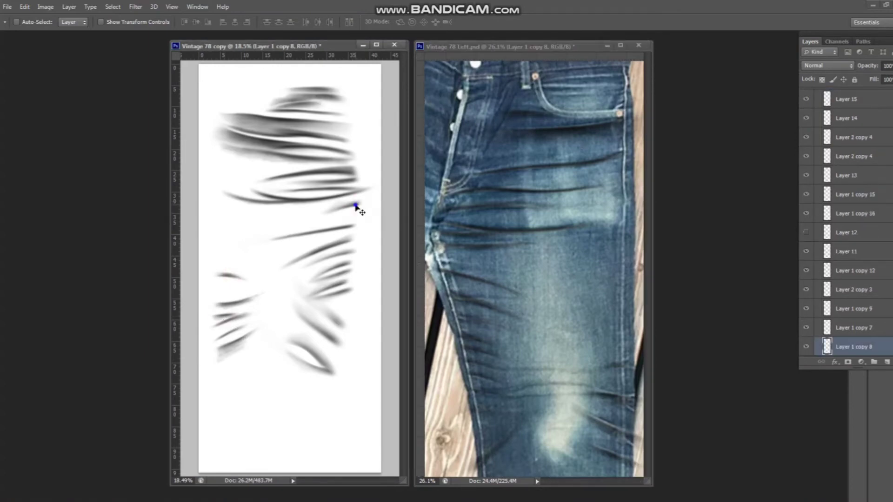
mouse_move(359, 205)
left_mouse_down()
mouse_move(541, 100)
mouse_move(571, 107)
left_mouse_up()
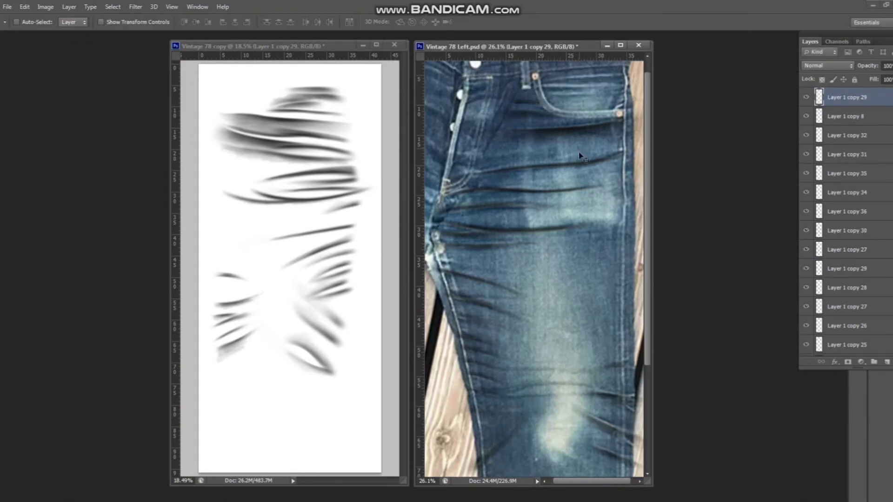
Place Layer 2 copy 8 across the thigh and warp it to the leg
scroll(512, 186, "down", 2)
right_click(478, 239)
left_click(512, 242)
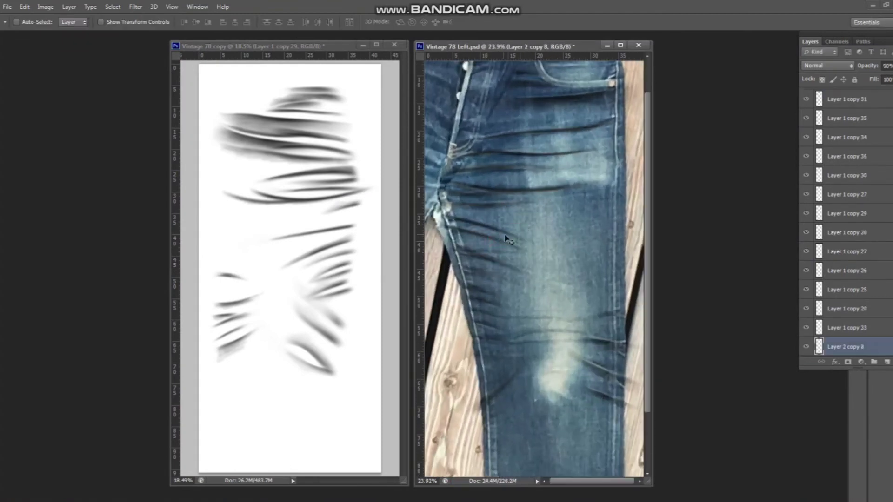
left_click_drag(512, 242, 522, 249)
key("ctrl+t")
right_click(497, 221)
left_click(516, 287)
key("Return")
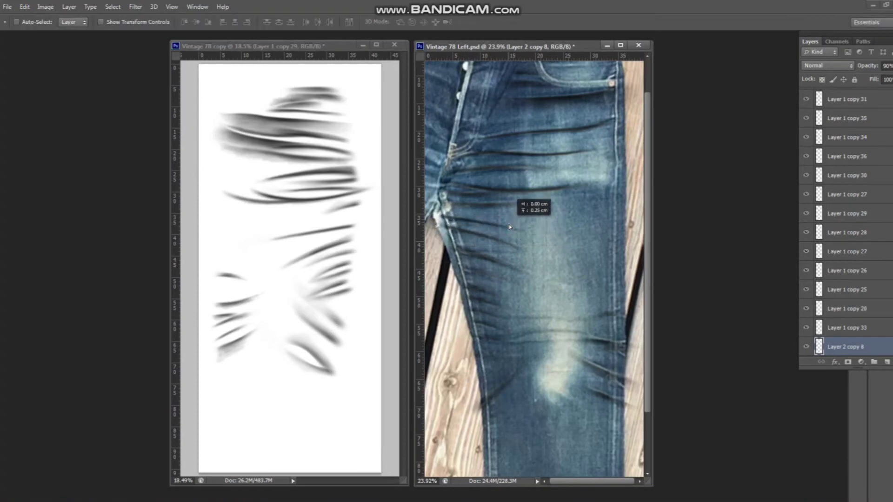
Hide the jeans photo and erase unwanted parts of the strokes with the Eraser
scroll(832, 337, "down", 5)
left_click(806, 328)
key("e")
left_click_drag(469, 222, 562, 246)
Show Layer 1, select Layer 1 copy 16 and move its wrinkle strokes down the thigh
key("F12")
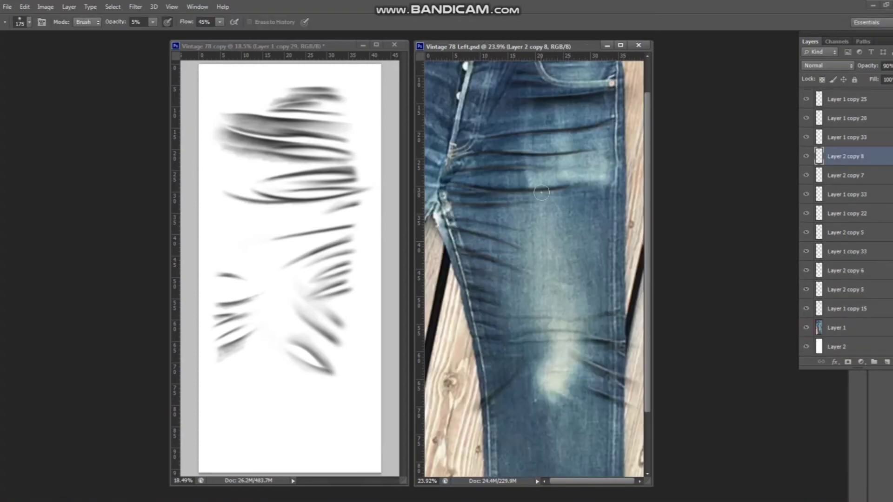
key("v")
right_click(554, 95)
left_click(572, 103)
mouse_move(579, 200)
left_mouse_down()
mouse_move(581, 235)
mouse_move(558, 235)
left_mouse_up()
Rotate the wrinkle strokes to about -163.55° and nudge them into place
key("ctrl+t")
right_click(578, 255)
left_click(604, 377)
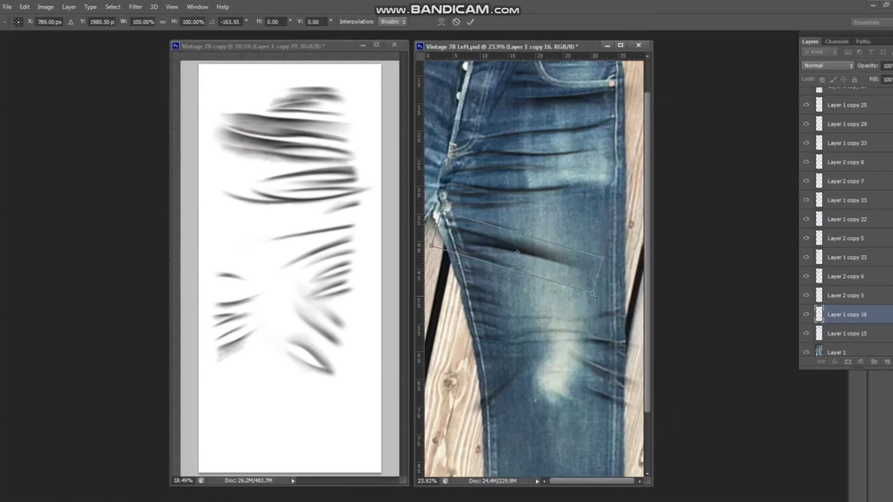
mouse_move(597, 297)
left_mouse_down()
mouse_move(543, 245)
mouse_move(573, 285)
left_mouse_up()
key("Return")
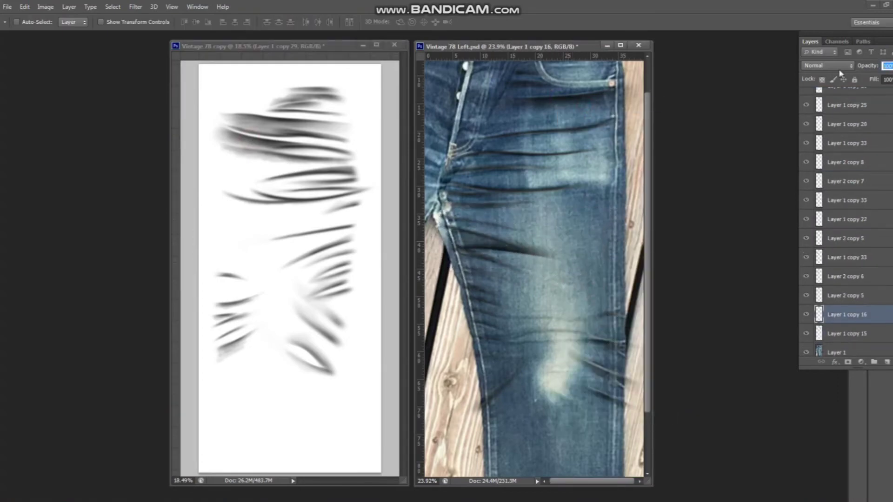
left_click_drag(535, 246, 534, 230)
Lasso an area of the thigh and feather it by 50 px
key("l")
left_click_drag(530, 177, 528, 179)
key("shift+F6")
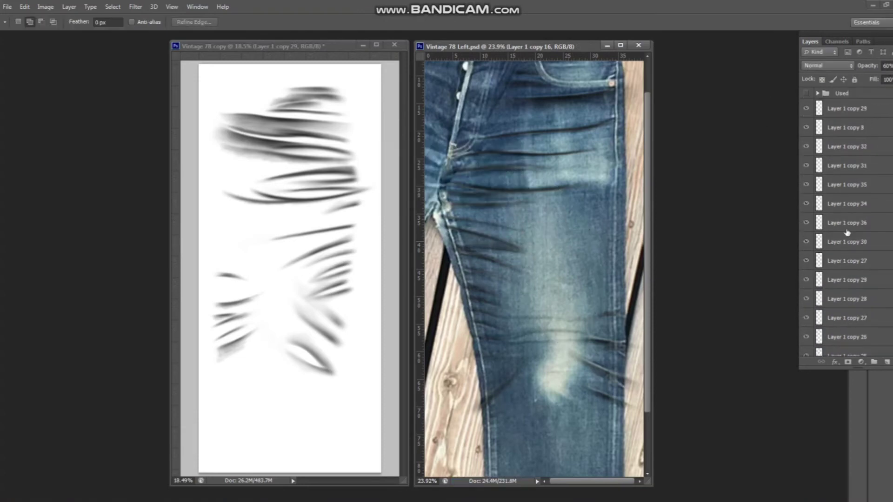
scroll(848, 233, "down", 5)
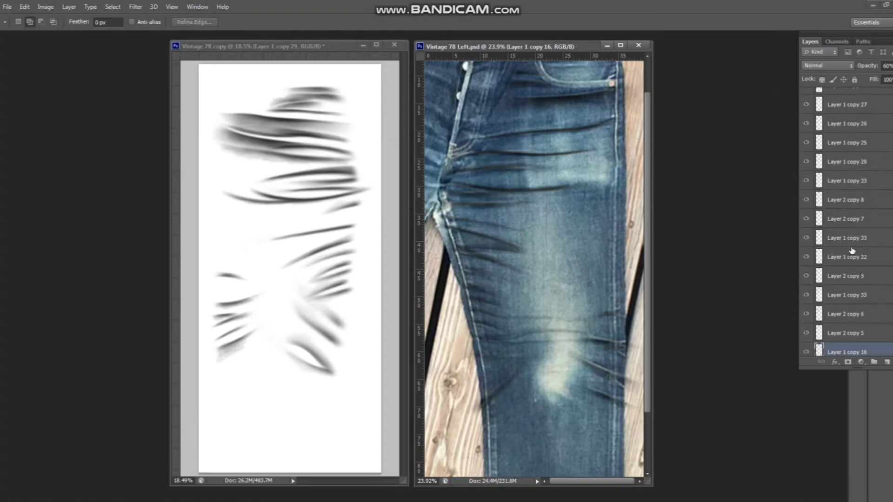
scroll(849, 247, "down", 1)
Duplicate the wrinkle strokes and move the copy up the thigh
key("v")
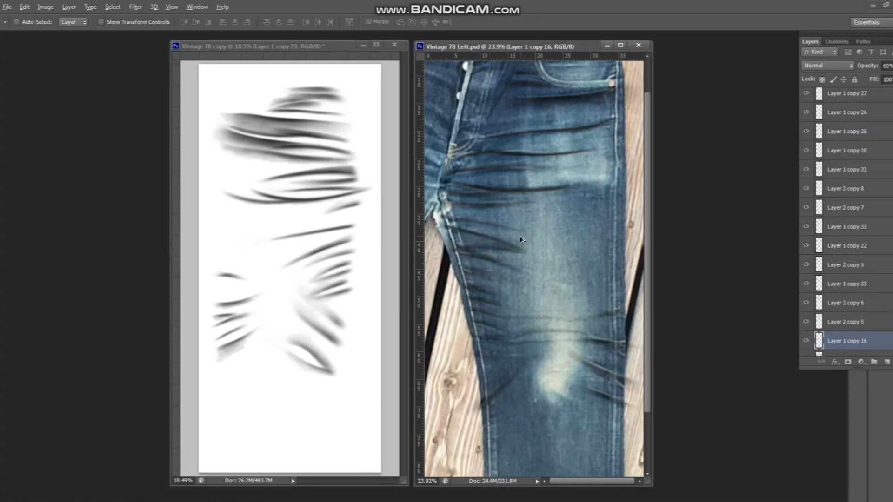
mouse_move(519, 240)
left_mouse_down()
mouse_move(545, 117)
mouse_move(583, 124)
mouse_move(577, 118)
mouse_move(578, 163)
left_mouse_up()
key("ctrl+t")
Resize the duplicate, then flip a stroke copy horizontally and reposition it on the leg
key("Return")
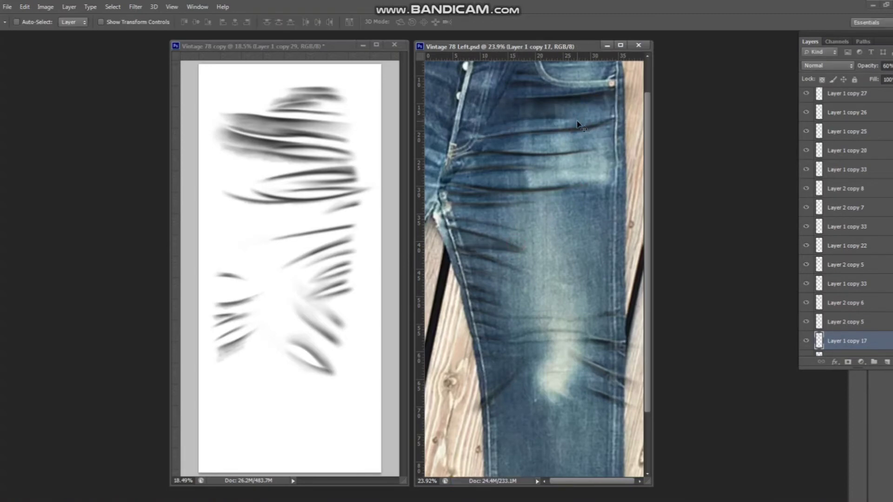
key("ctrl+t")
right_click(578, 164)
left_click(600, 335)
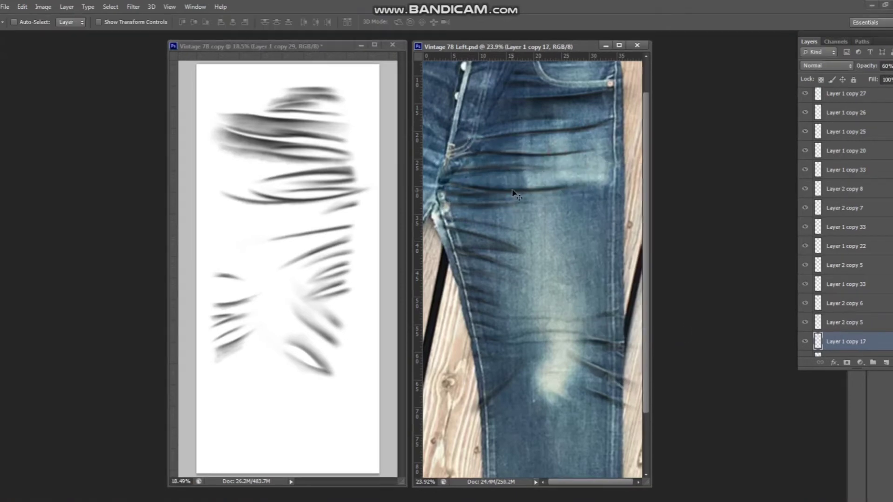
key("Return")
mouse_move(555, 185)
left_mouse_down()
mouse_move(543, 200)
mouse_move(591, 160)
left_mouse_up()
Warp the copied wrinkle strokes to fit the leg
key("ctrl+t")
right_click(503, 186)
left_click(521, 254)
key("Return")
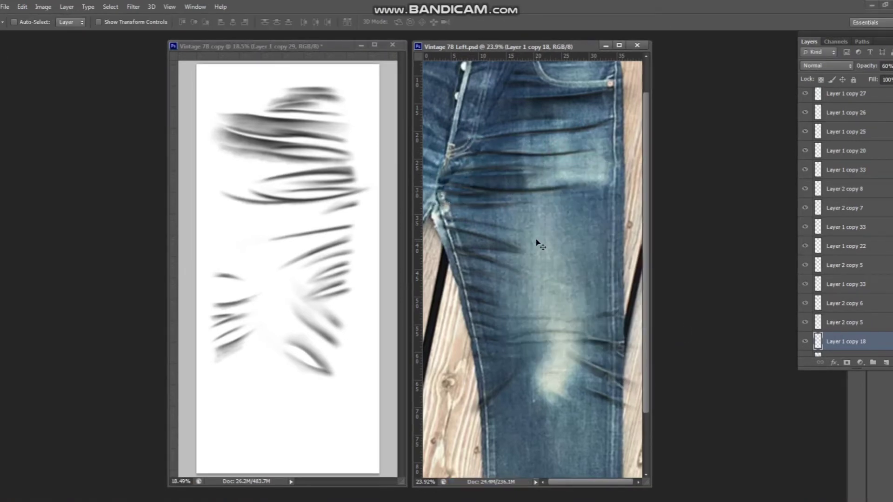
Copy a wrinkle stroke onto the knee and rotate it to follow the knee
left_click_drag(539, 244, 598, 395)
key("ctrl+t")
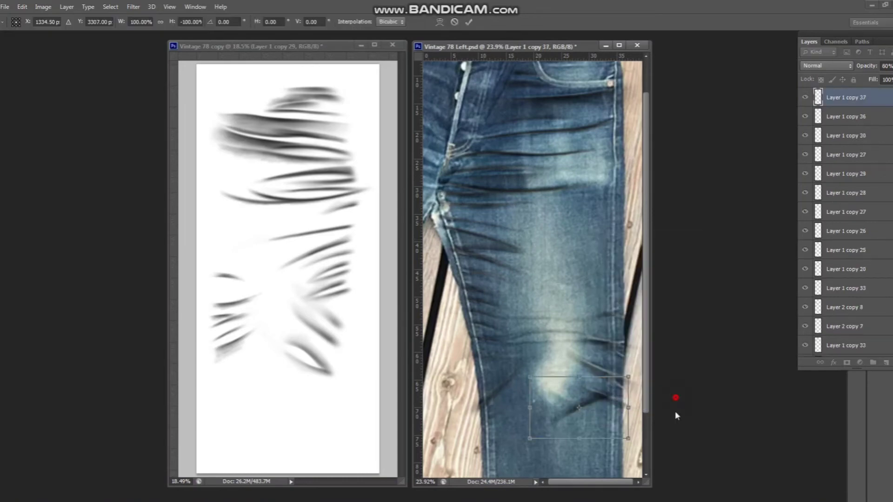
mouse_move(674, 411)
left_mouse_down()
mouse_move(596, 480)
mouse_move(607, 416)
left_mouse_up()
key("Return")
Group the stroke layers into Group 1
scroll(812, 120, "up", 3)
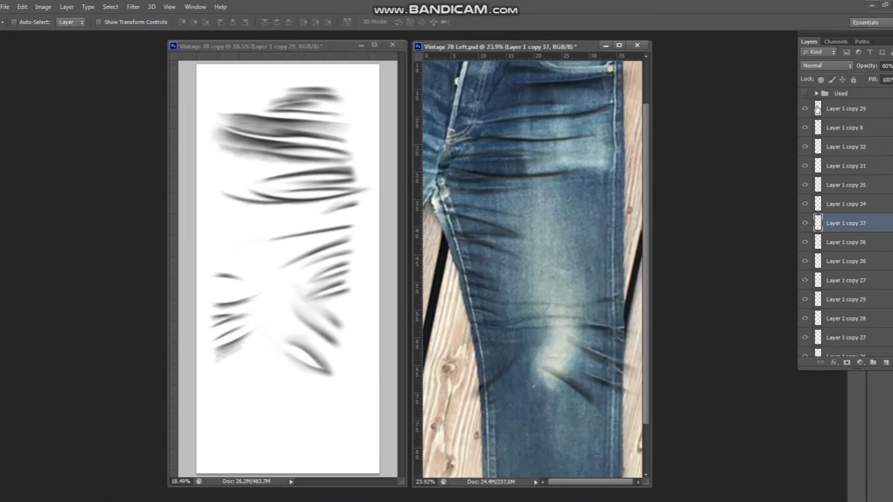
left_click(837, 108)
scroll(838, 235, "down", 3)
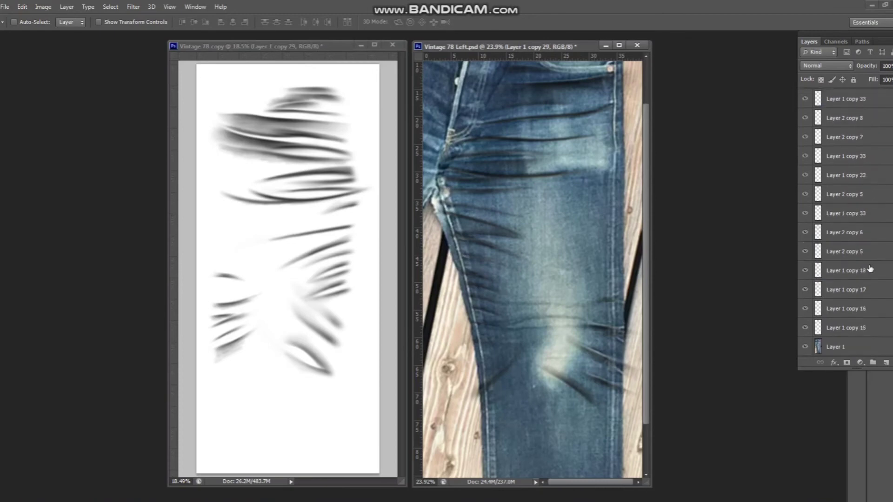
left_click(871, 241, "shift")
key("ctrl+g")
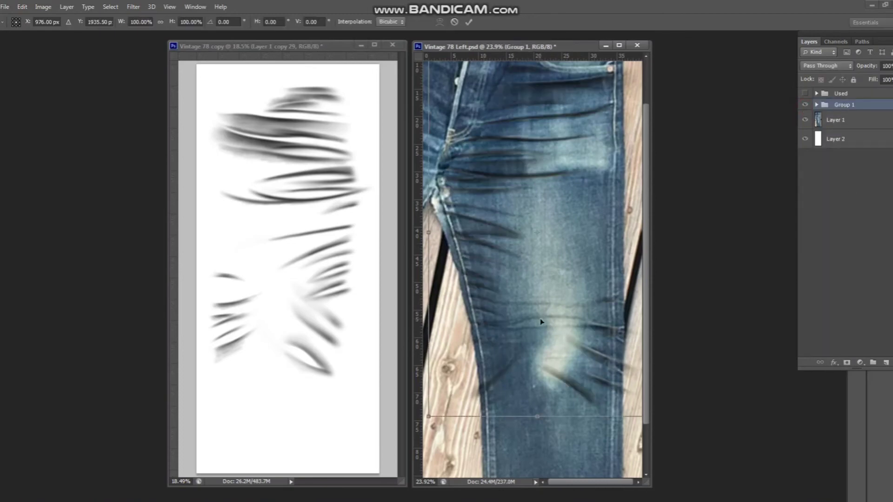
Warp the knee stroke so it bends along the crease
left_click(602, 399, "ctrl")
key("ctrl+t")
right_click(582, 388)
left_click(600, 321)
left_click_drag(619, 409, 641, 418)
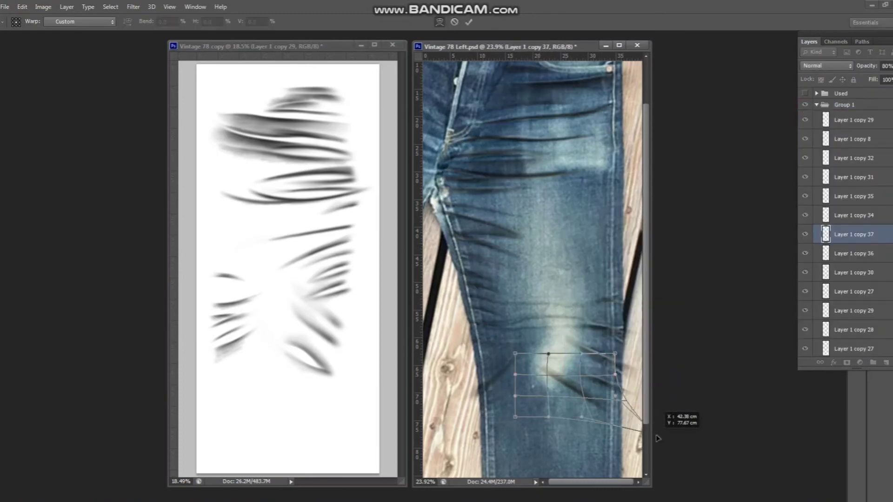
key("Return")
Hide the jeans photo briefly to check the strokes
scroll(592, 383, "down", 3, "alt")
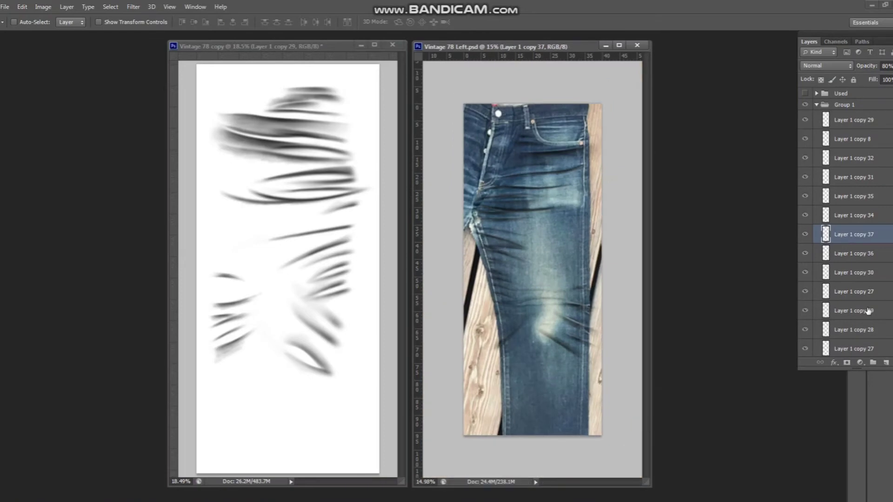
scroll(846, 319, "down", 5)
left_click(805, 328)
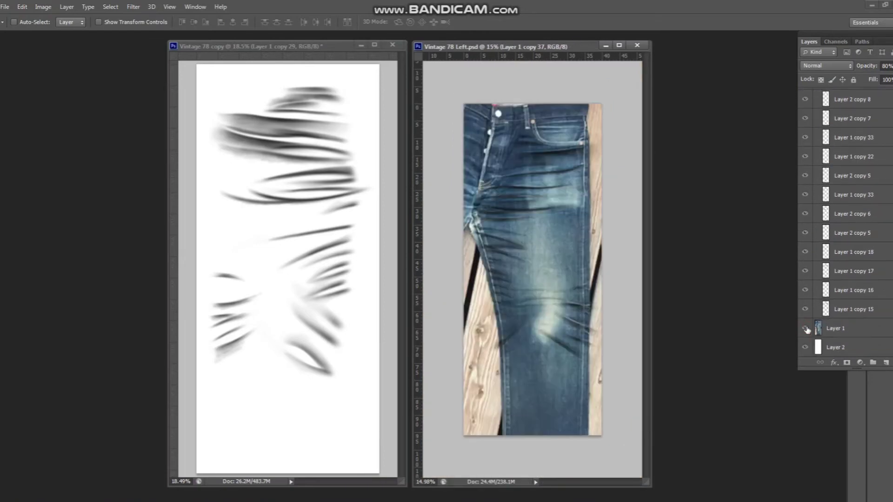
Show the Used group and flip it horizontally
scroll(822, 105, "up", 10)
left_click(805, 93)
left_click(841, 93)
key("ctrl+t")
right_click(517, 193)
left_click(569, 358)
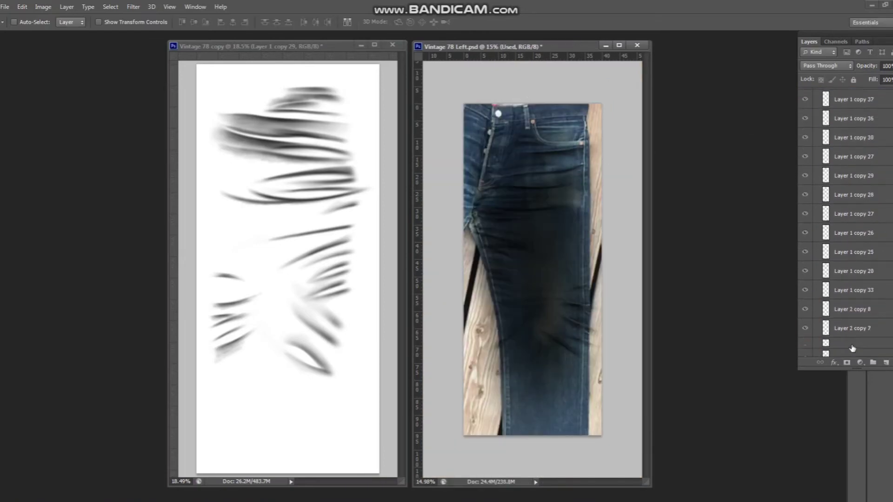
Hide the jeans photo and nudge the Used group slightly right and down
left_click(805, 328)
key("ctrl+t")
left_click_drag(549, 294, 554, 291)
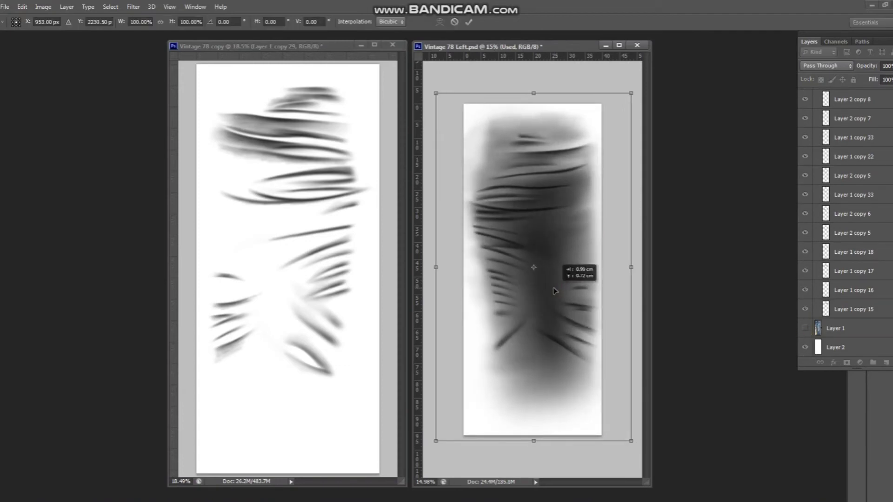
key("Return")
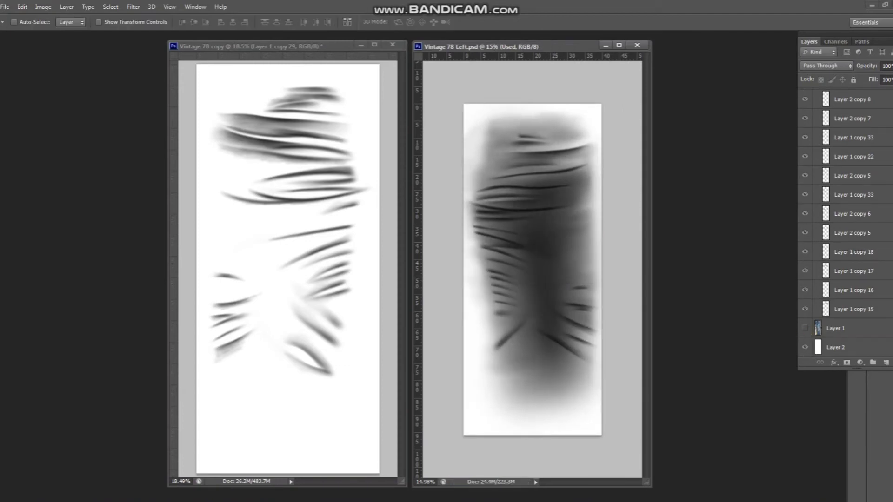
Move the Used group below Group 1 and merge a copy into a Used copy layer
scroll(861, 91, "up", 10)
left_click_drag(861, 90, 822, 320)
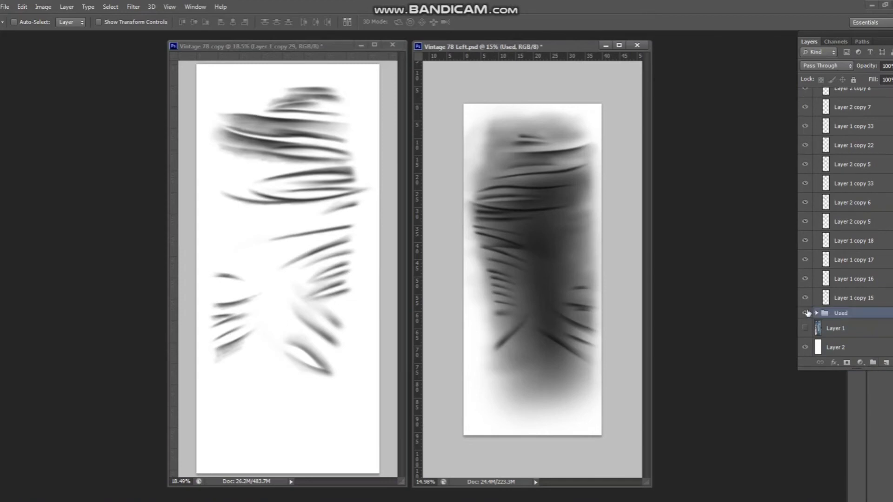
scroll(823, 320, "down", 3)
left_click(816, 217)
key("ctrl+j")
left_click(806, 332)
key("ctrl+e")
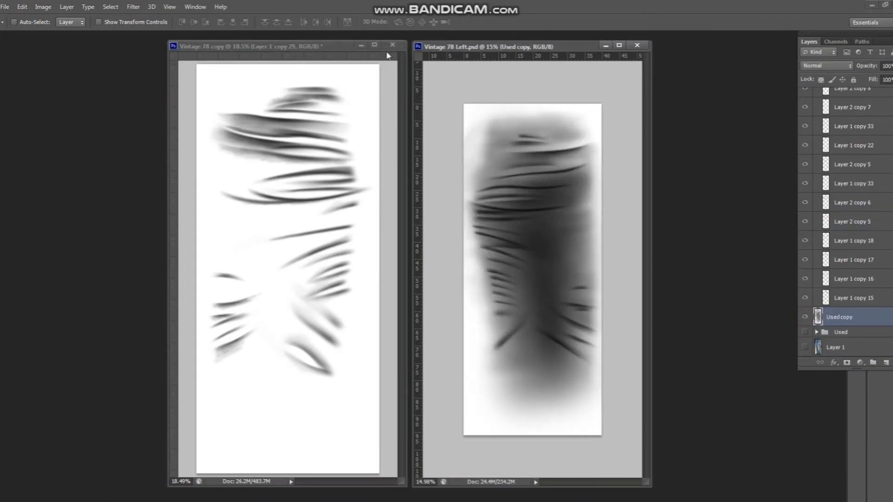
Close the stroke sketch document and place a duplicate image beside the original
left_click(392, 44)
left_click(448, 198)
right_click(508, 46)
left_click(519, 51)
left_click(527, 179)
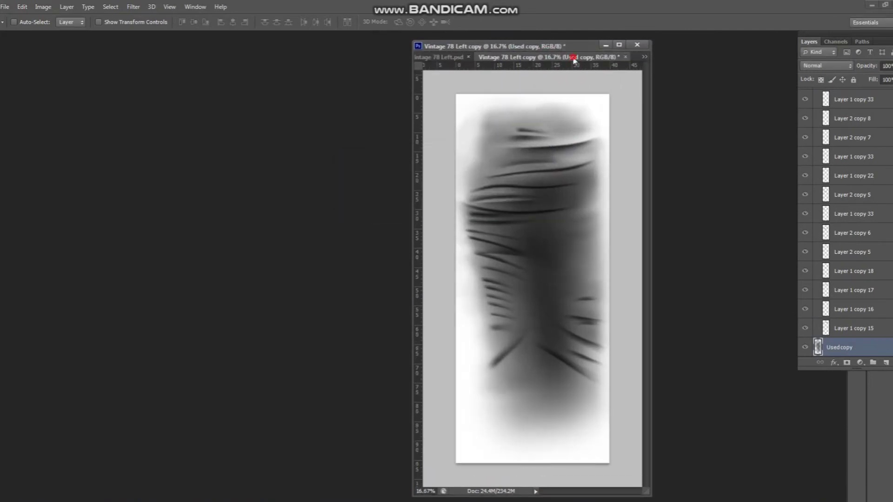
left_click_drag(488, 46, 247, 34)
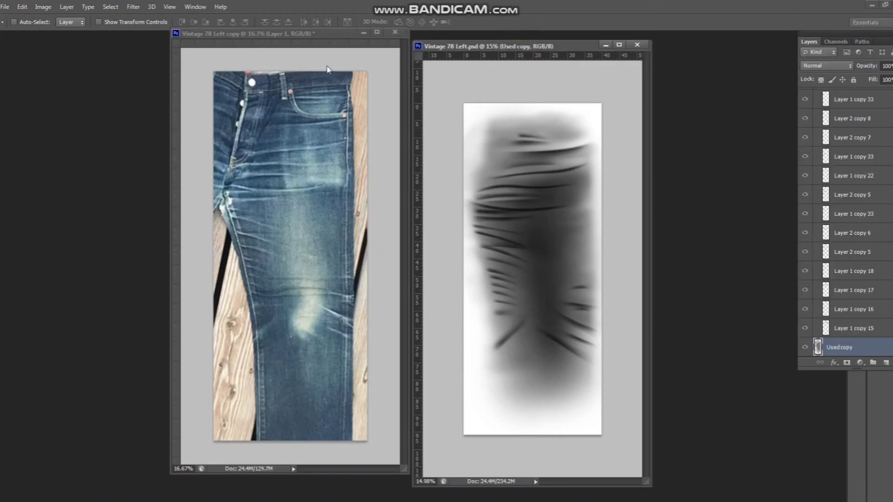
Add new top Layer 9 on the grey map and set a small soft brush to 14% opacity
left_click(327, 70)
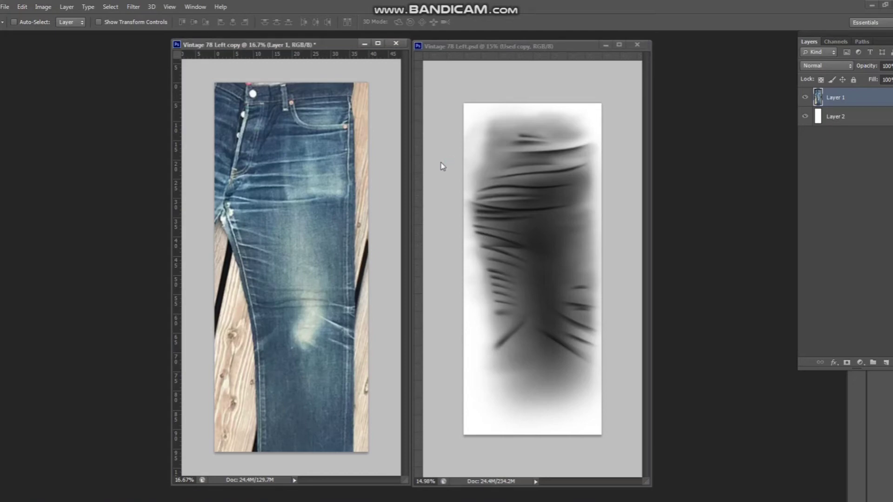
left_click(438, 199)
key("e")
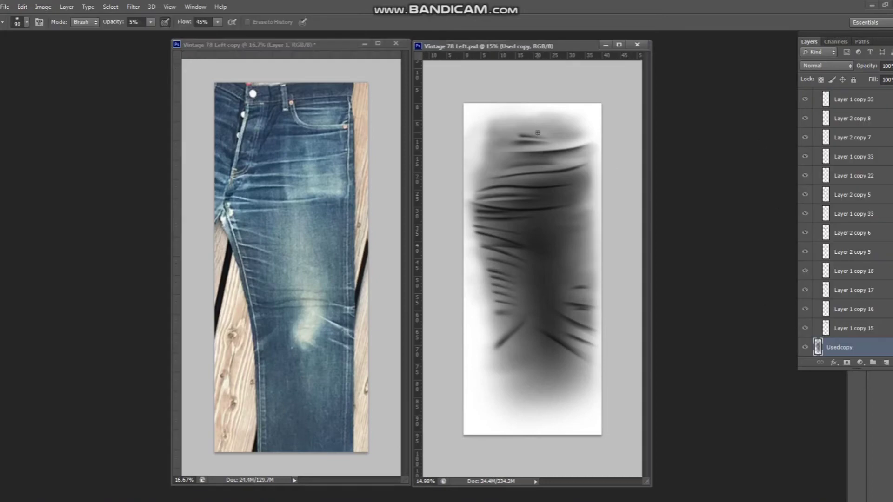
key("ctrl+shift+alt+n")
key("b")
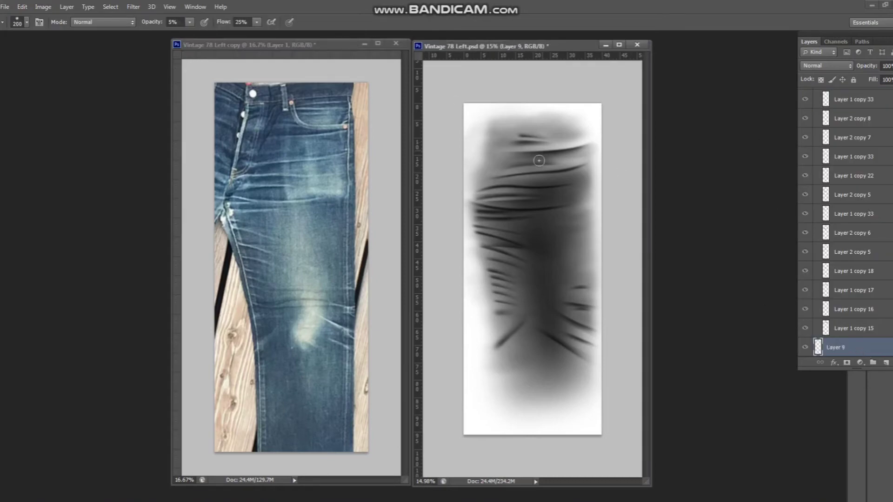
key("bracketleft")
key("bracketleft")
left_click_drag(190, 22, 195, 35)
Paint soft dark shading over the upper wrinkles on Layer 9
mouse_move(551, 167)
left_mouse_down()
mouse_move(544, 145)
mouse_move(585, 143)
left_mouse_up()
mouse_move(507, 146)
left_mouse_down()
mouse_move(578, 145)
mouse_move(567, 143)
left_mouse_up()
left_click_drag(512, 135, 590, 142)
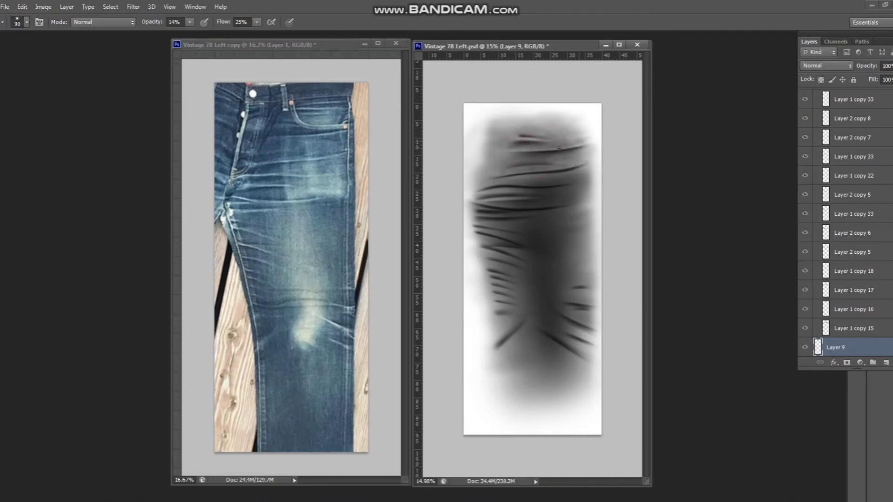
left_click_drag(500, 151, 579, 160)
mouse_move(520, 180)
left_mouse_down()
mouse_move(577, 171)
mouse_move(581, 200)
left_mouse_up()
key("bracketright")
key("bracketright")
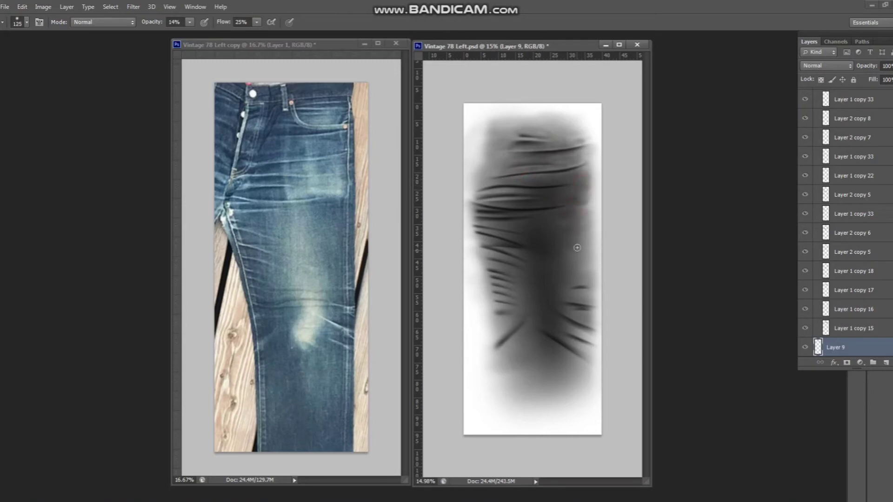
mouse_move(535, 144)
left_mouse_down()
mouse_move(581, 140)
mouse_move(530, 169)
left_mouse_up()
Apply a Motion Blur with angle 0 and distance 104 to Layer 9, then compare before and after
left_click(131, 6)
left_click(308, 255)
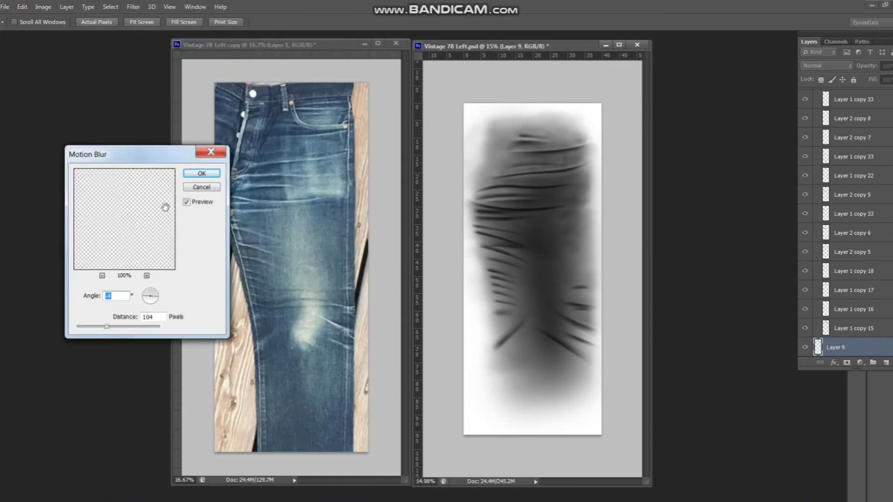
left_click(154, 295)
left_click(212, 175)
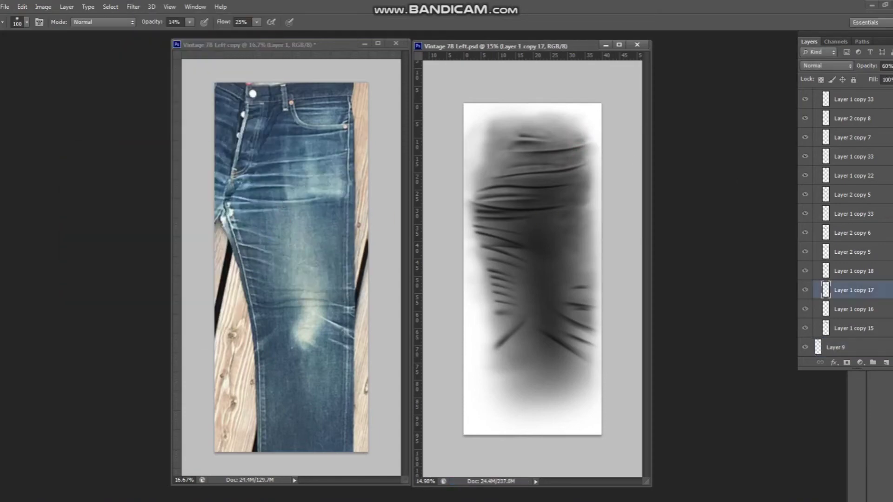
scroll(860, 304, "down", 2)
left_click(804, 300)
left_click(803, 300)
Switch to the Eraser at 8% opacity and zoom into the wrinkle map
key("e")
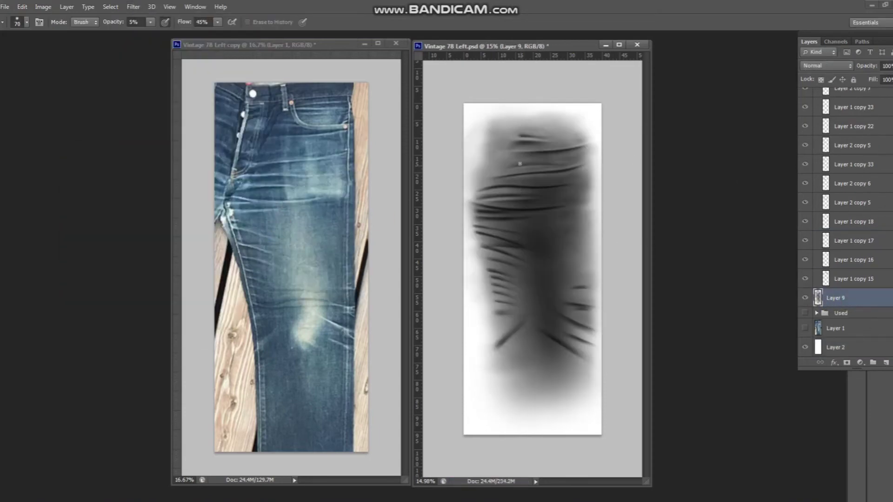
left_click_drag(150, 22, 153, 33)
key("ctrl+plus")
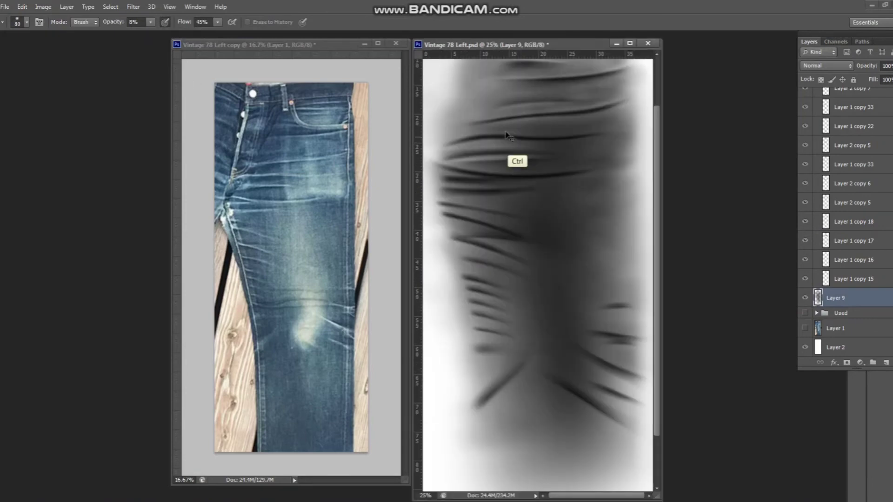
Arrange and zoom the jeans photo copy beside the wrinkle map
left_click(352, 48)
key("ctrl+plus")
key("ctrl+plus")
left_click_drag(351, 48, 264, 48)
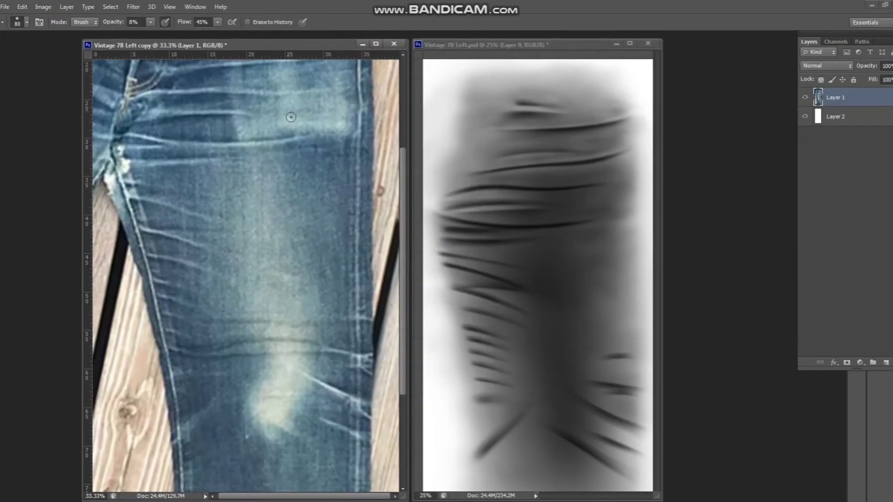
scroll(246, 269, "up", 3)
left_click(564, 113)
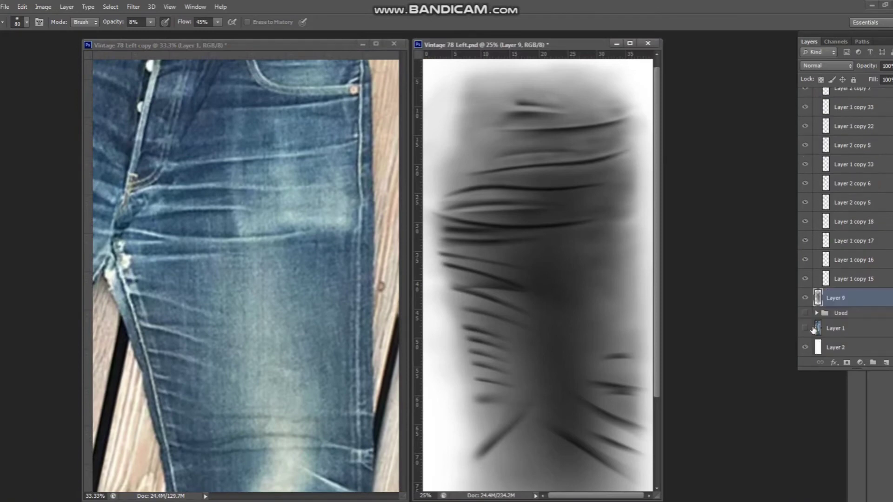
left_click(331, 45)
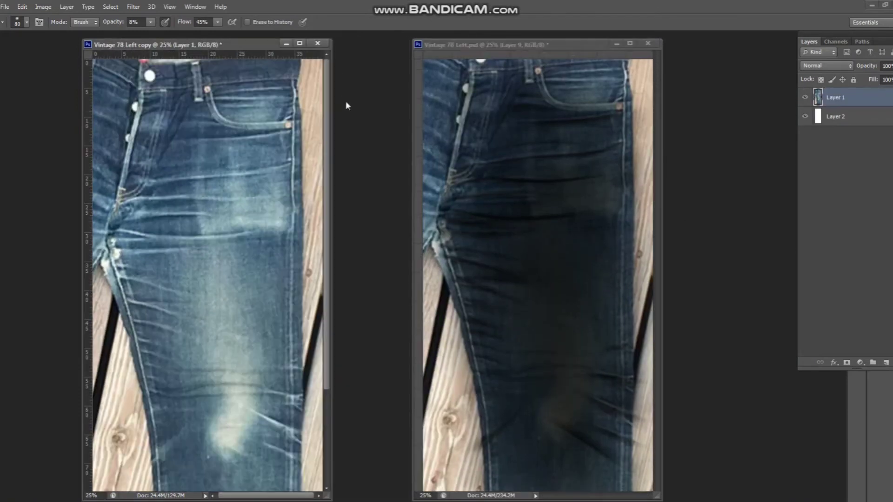
key("ctrl+minus")
Hide the jeans photo and erase near the top waistband wrinkles, undoing the last stroke
left_click(574, 45)
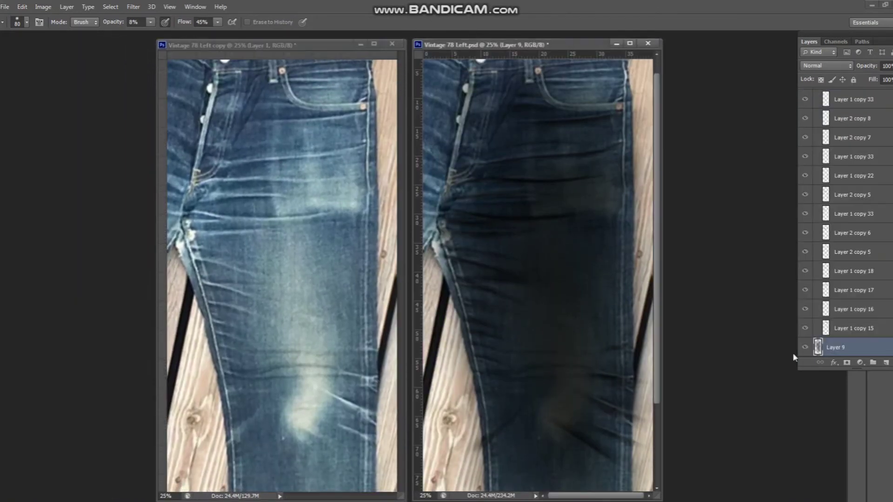
left_click(805, 328)
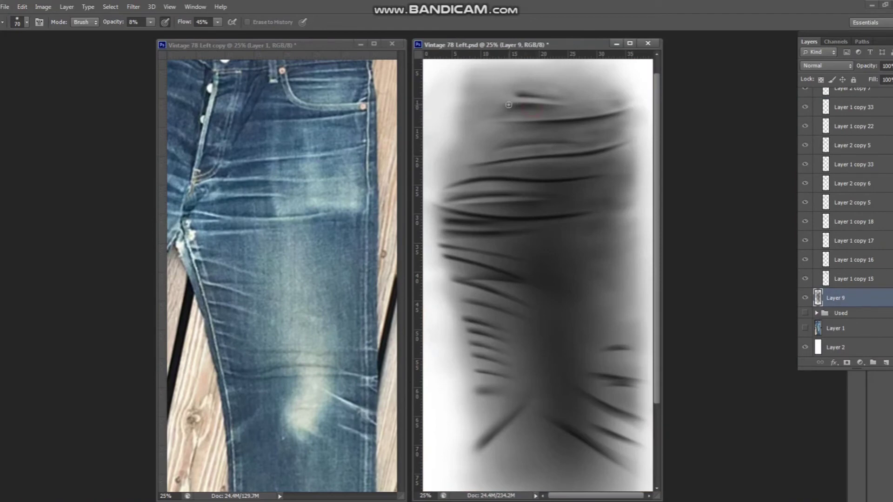
left_click_drag(509, 105, 603, 116)
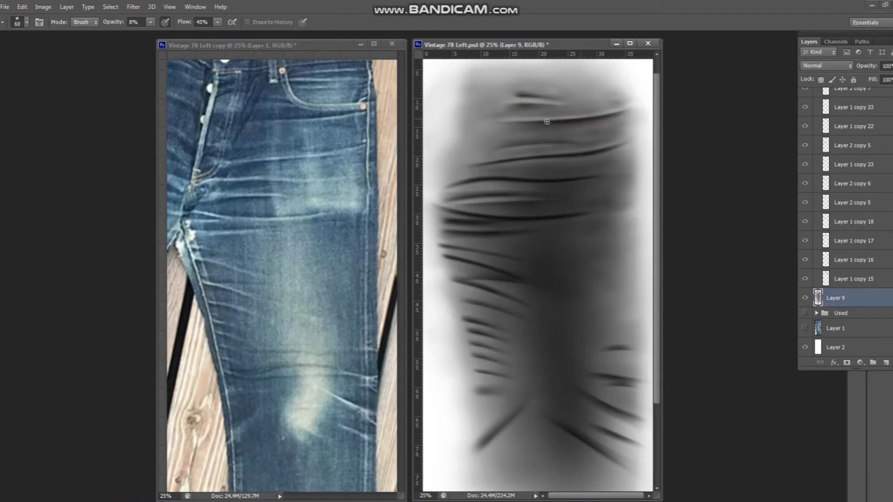
left_click_drag(510, 118, 595, 113)
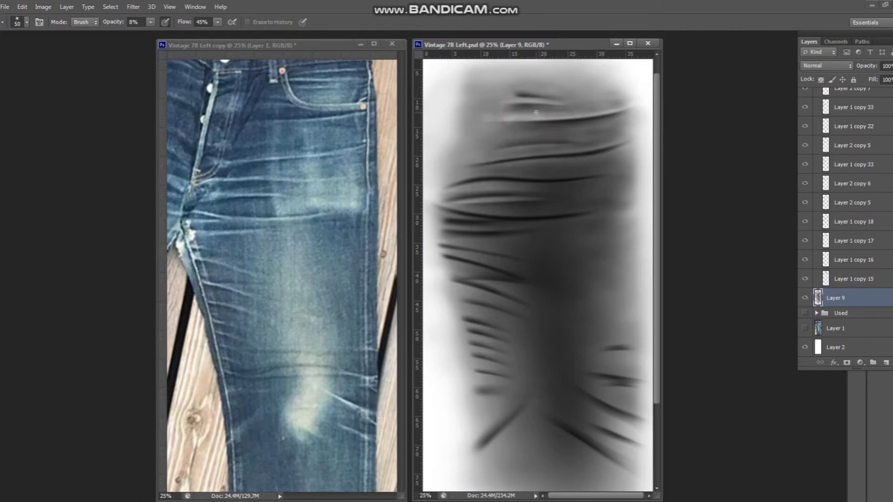
key("ctrl+z")
At 5% eraser opacity, faintly lighten the top and left thigh wrinkles and save
left_click(135, 22)
type("5")
mouse_move(596, 110)
left_mouse_down()
mouse_move(541, 107)
mouse_move(542, 93)
mouse_move(572, 100)
left_mouse_up()
mouse_move(524, 130)
left_mouse_down()
mouse_move(488, 140)
mouse_move(551, 146)
left_mouse_up()
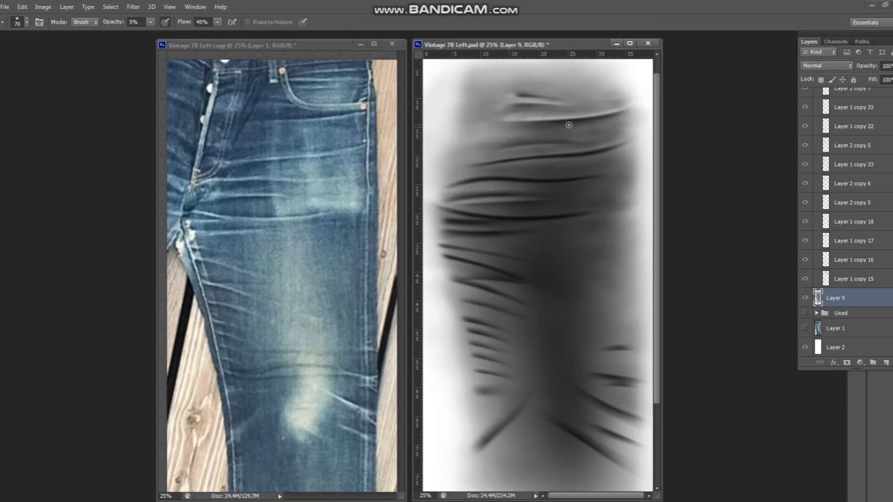
key("bracketleft")
key("bracketright")
key("bracketright")
key("ctrl+s")
Softly fade the folds and crease across the upper thigh with faint eraser strokes
mouse_move(491, 145)
left_mouse_down()
mouse_move(576, 142)
mouse_move(520, 122)
left_mouse_up()
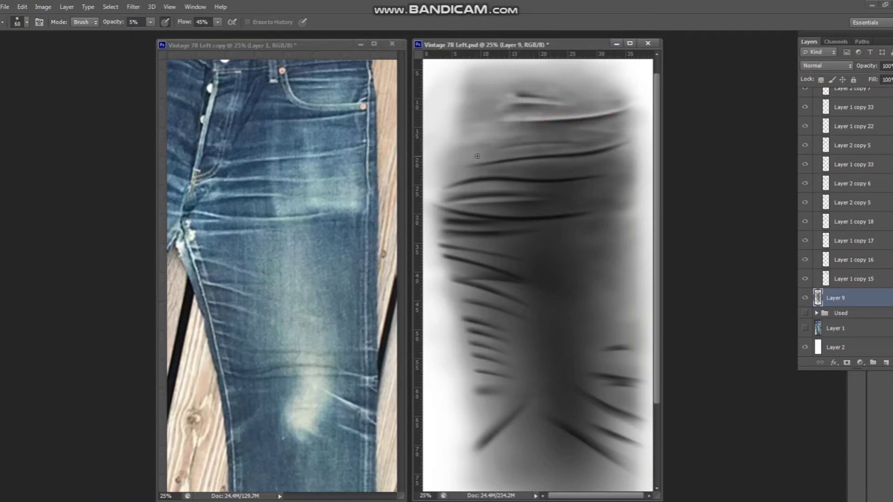
left_click_drag(477, 156, 551, 161)
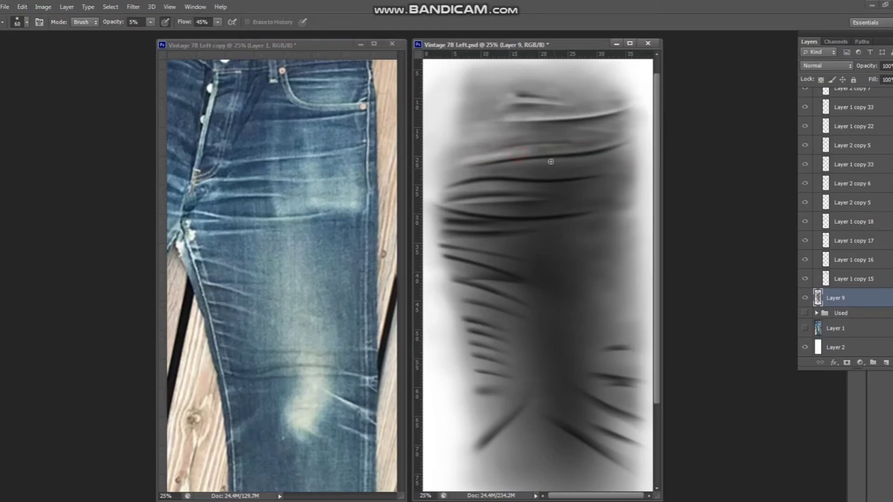
left_click_drag(485, 152, 510, 149)
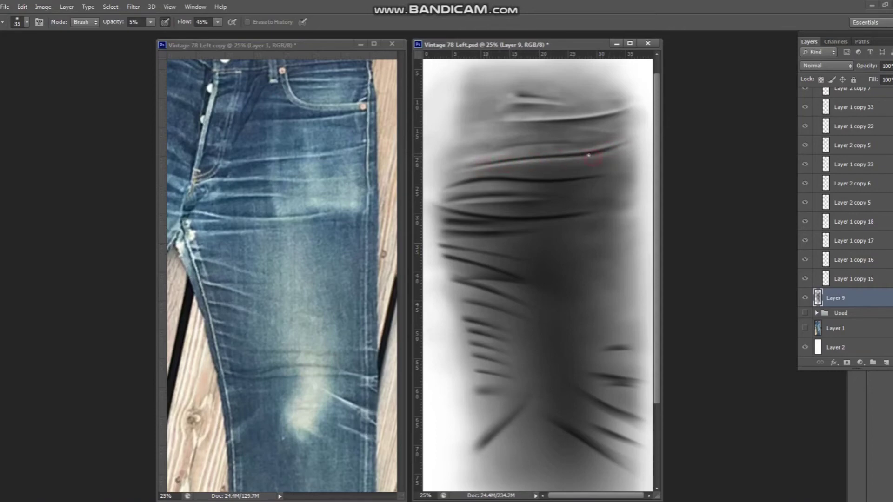
mouse_move(467, 173)
left_mouse_down()
mouse_move(508, 164)
mouse_move(534, 171)
left_mouse_up()
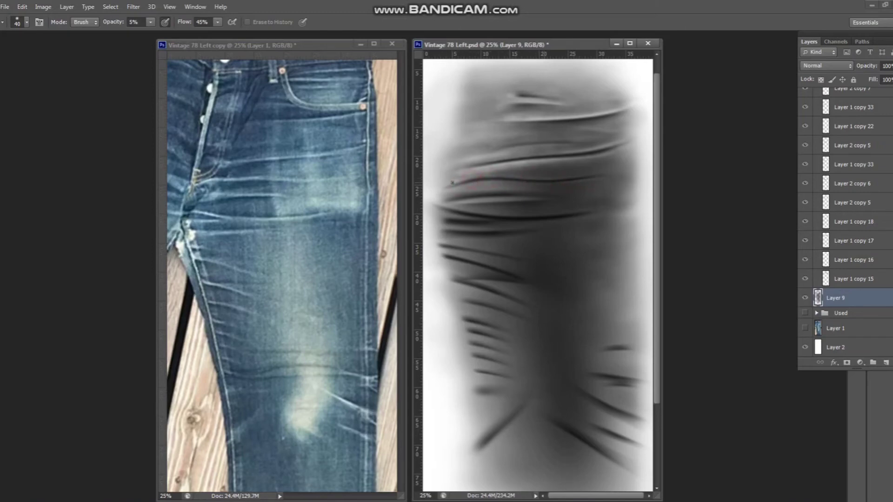
key("bracketright")
key("bracketright")
left_click_drag(520, 169, 581, 165)
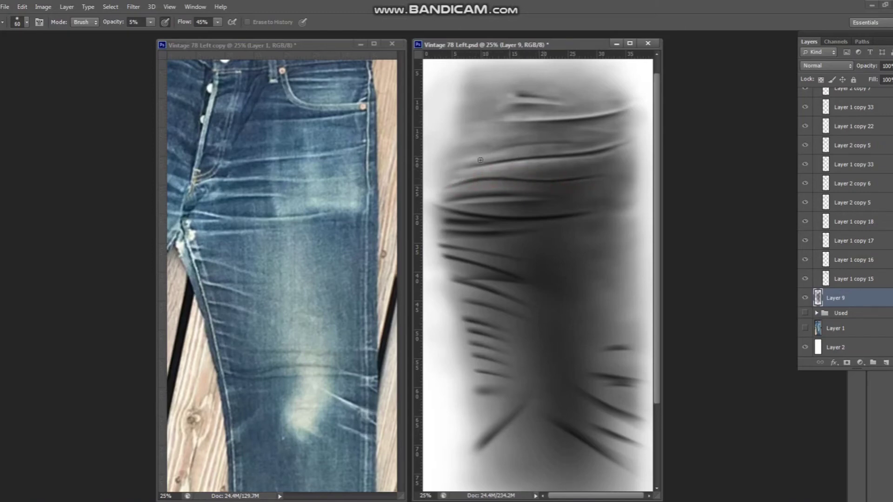
left_click_drag(514, 149, 536, 146)
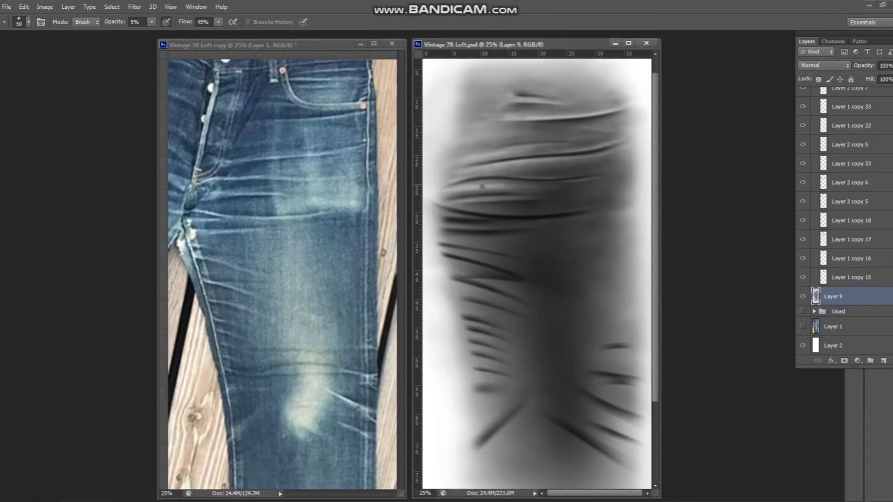
left_click_drag(482, 186, 454, 183)
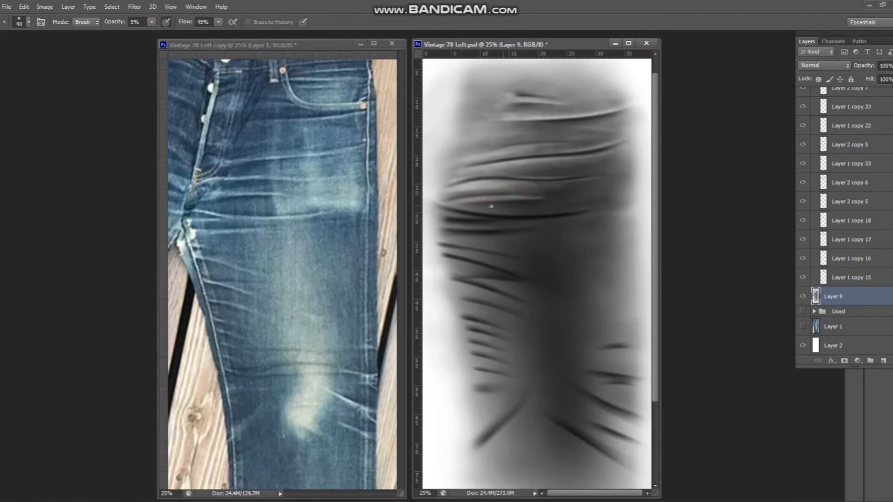
Lighten and soften the mid-thigh creases with a smaller low-opacity eraser
left_click_drag(463, 204, 508, 202)
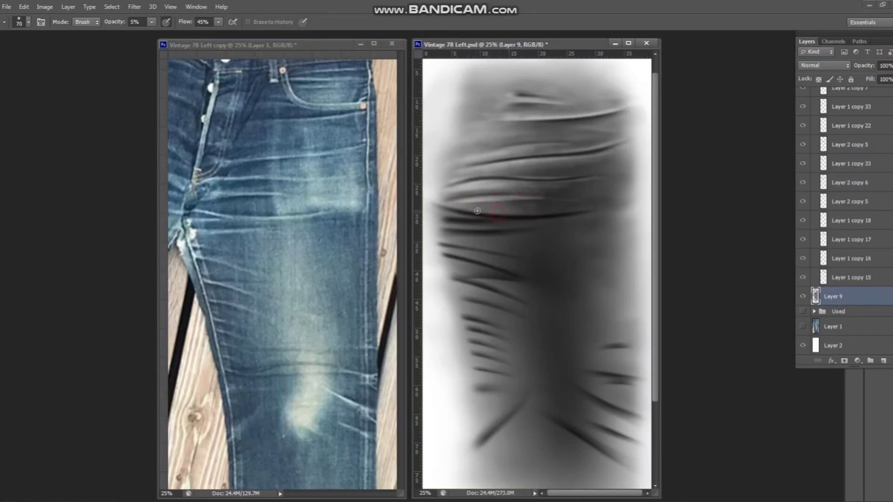
mouse_move(507, 203)
left_mouse_down()
mouse_move(522, 209)
mouse_move(450, 207)
mouse_move(561, 215)
left_mouse_up()
key("bracketleft")
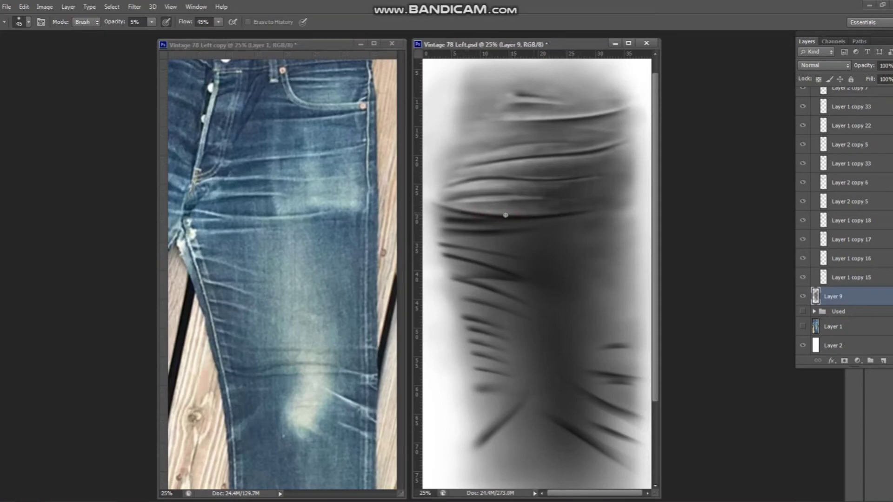
left_click_drag(473, 215, 577, 214)
left_click_drag(577, 214, 534, 216)
left_click_drag(469, 220, 473, 221)
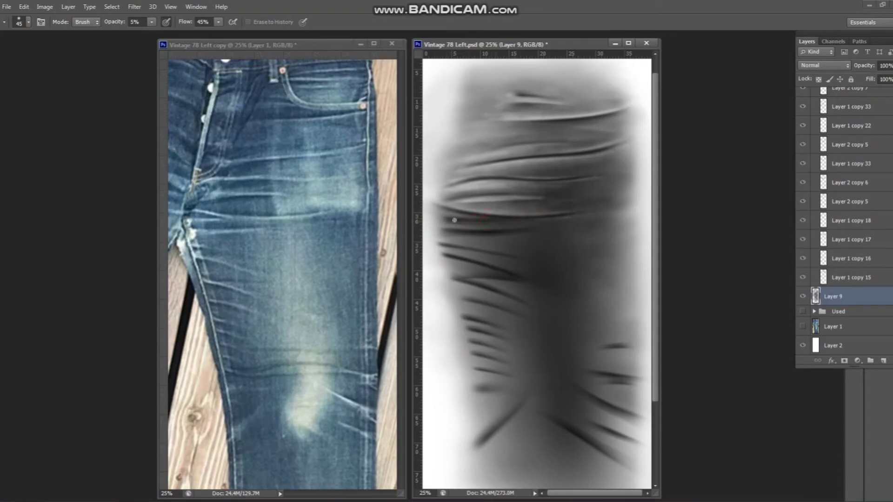
left_click(472, 222)
mouse_move(448, 229)
left_mouse_down()
mouse_move(498, 229)
mouse_move(458, 229)
mouse_move(468, 216)
mouse_move(522, 215)
left_mouse_up()
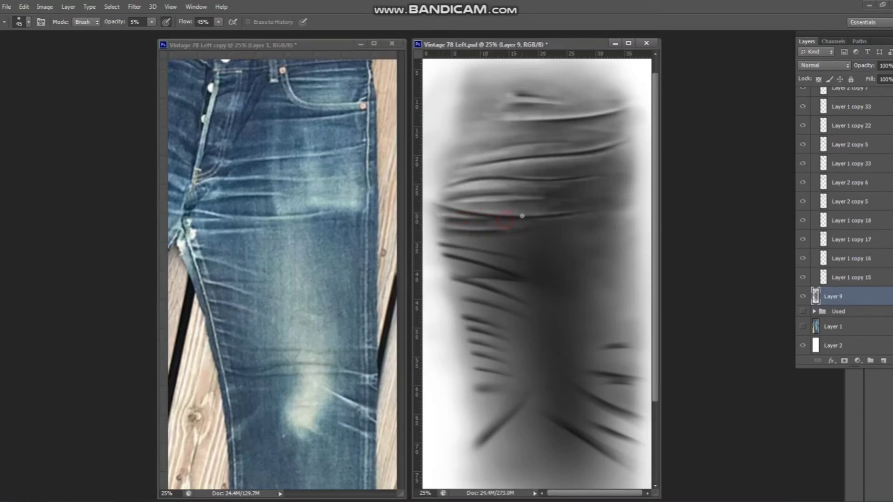
left_click_drag(451, 206, 533, 218)
left_click_drag(456, 221, 460, 230)
mouse_move(557, 226)
left_mouse_down()
mouse_move(495, 257)
mouse_move(563, 274)
left_mouse_up()
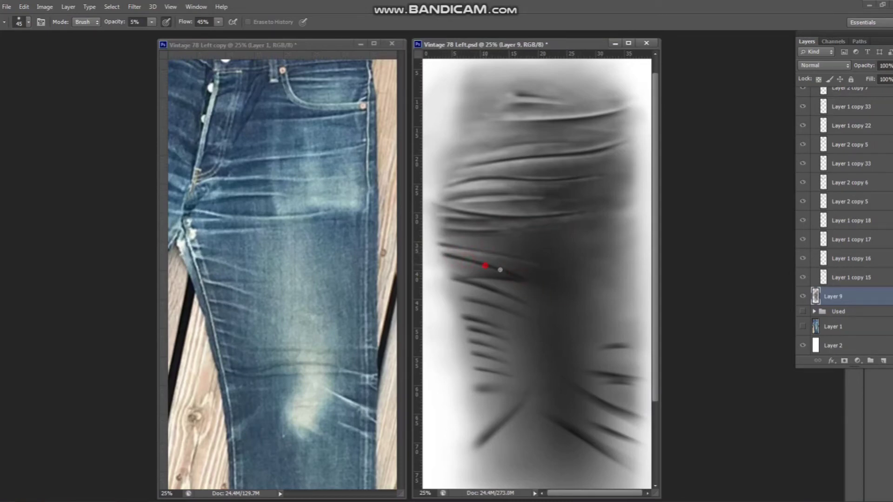
Fade the creases across the leg and the lower-left creases, adjusting brush size as needed
left_click_drag(444, 259, 507, 279)
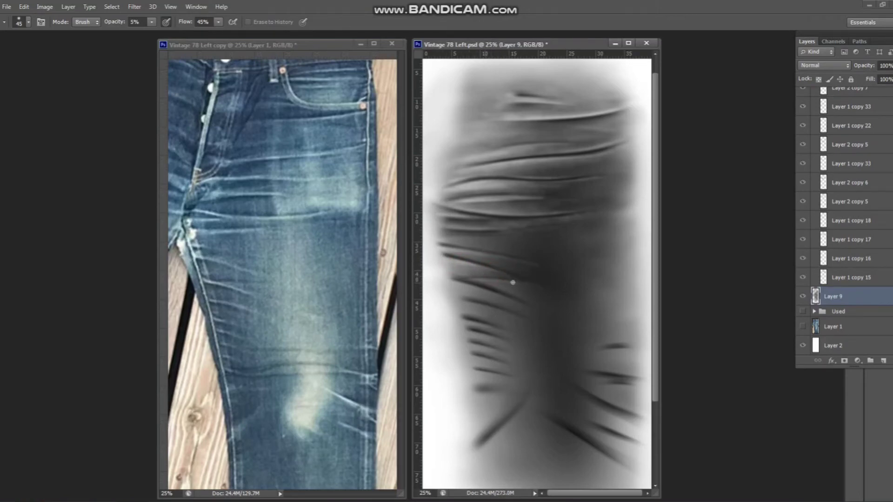
mouse_move(528, 303)
left_mouse_down()
mouse_move(482, 287)
mouse_move(479, 306)
left_mouse_up()
left_click_drag(487, 307, 524, 319)
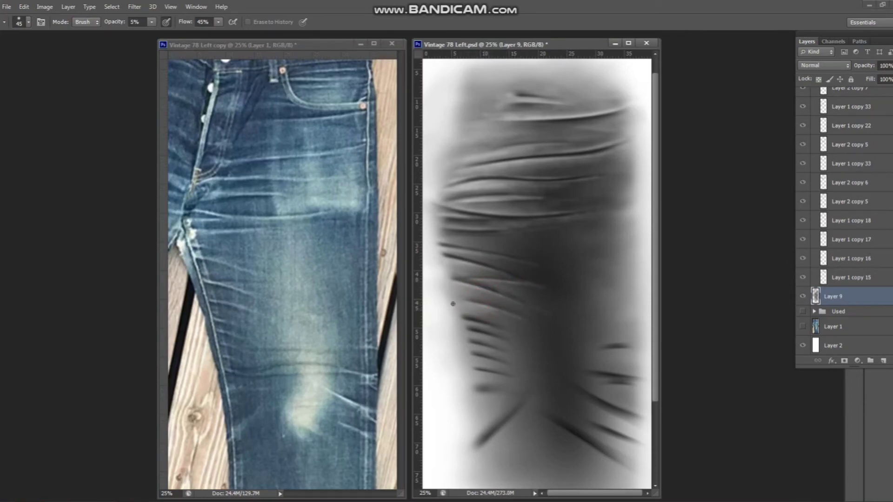
mouse_move(459, 313)
left_mouse_down()
mouse_move(475, 324)
mouse_move(470, 337)
left_mouse_up()
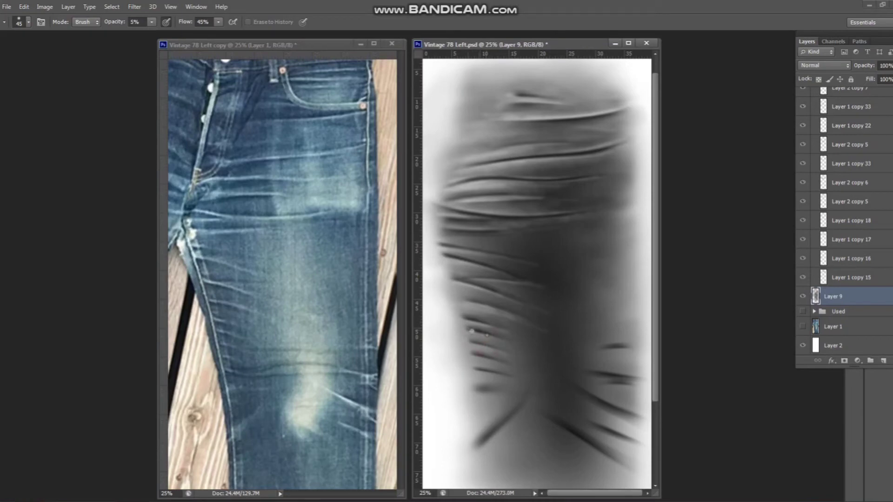
left_click_drag(471, 331, 471, 357)
key("bracketright")
key("bracketright")
key("bracketright")
key("bracketleft")
key("bracketleft")
mouse_move(460, 358)
left_mouse_down()
mouse_move(446, 299)
mouse_move(479, 302)
left_mouse_up()
key("bracketright")
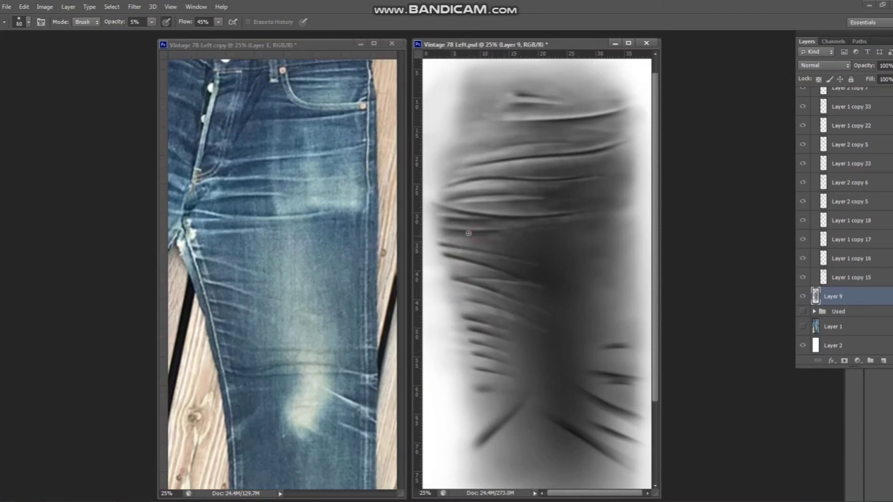
left_click_drag(489, 381, 484, 392)
key("bracketleft")
left_click_drag(474, 449, 505, 424)
key("bracketright")
Lighten the dark lower-right creases and save Vintage 78 Left.psd
left_click_drag(565, 425, 623, 474)
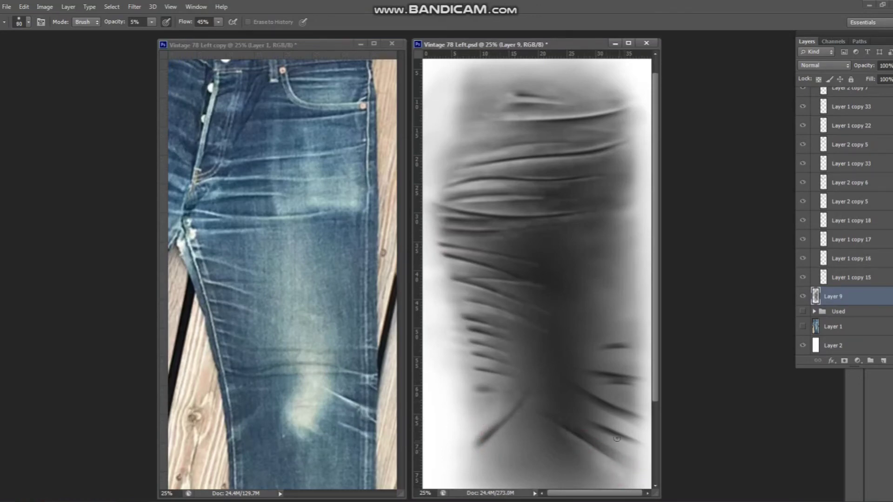
mouse_move(626, 413)
left_mouse_down()
mouse_move(645, 422)
mouse_move(591, 397)
mouse_move(629, 376)
mouse_move(628, 391)
mouse_move(614, 384)
left_mouse_up()
key("bracketleft")
key("bracketleft")
key("bracketleft")
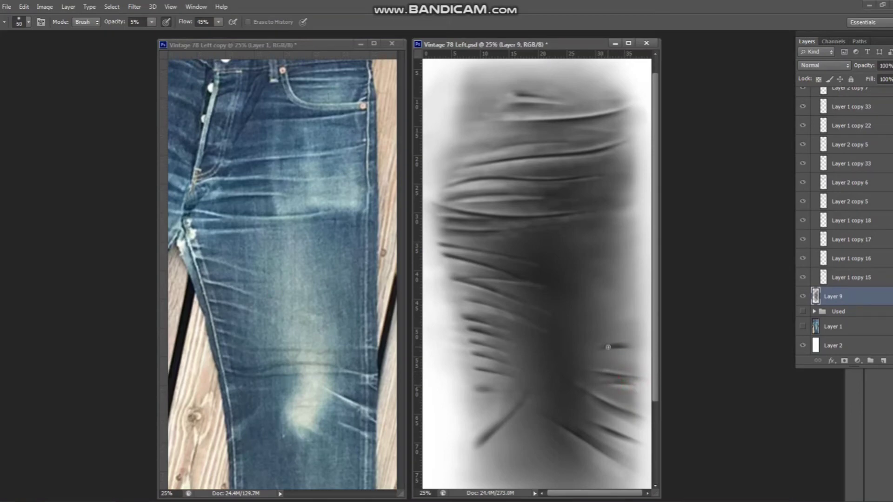
left_click_drag(609, 347, 623, 348)
key("ctrl+s")
left_click(802, 326, "alt")
key("m")
scroll(842, 209, "up", 5)
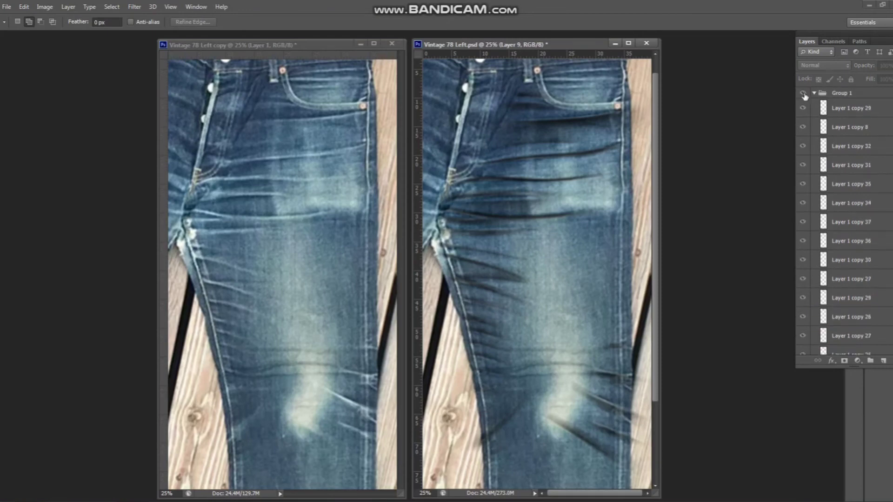
mouse_move(530, 234)
left_mouse_down()
mouse_move(578, 384)
mouse_move(533, 229)
left_mouse_up()
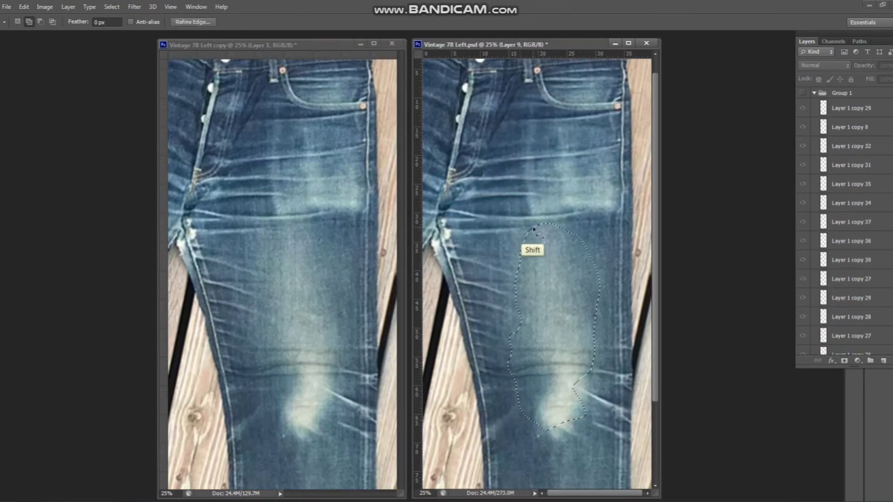
key("shift+F6")
key("Return")
scroll(842, 210, "down", 5)
left_click(803, 327, "alt")
key("v")
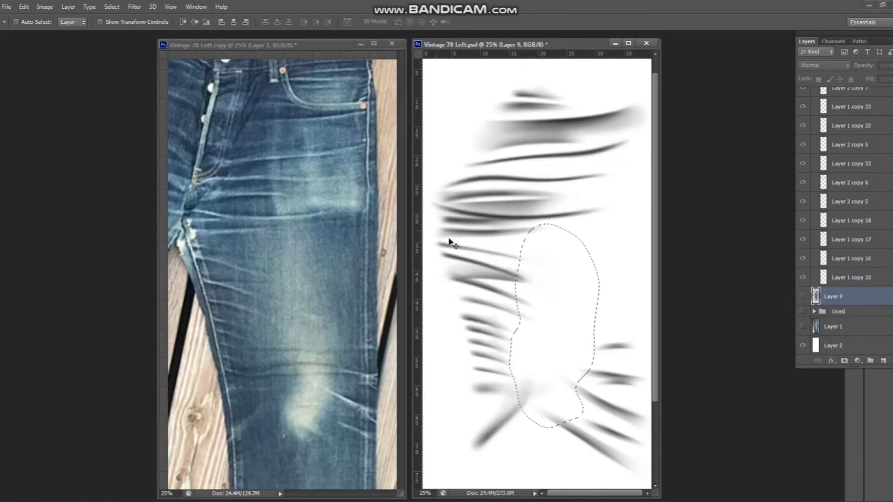
left_click(506, 285, "ctrl")
left_click(504, 275, "ctrl")
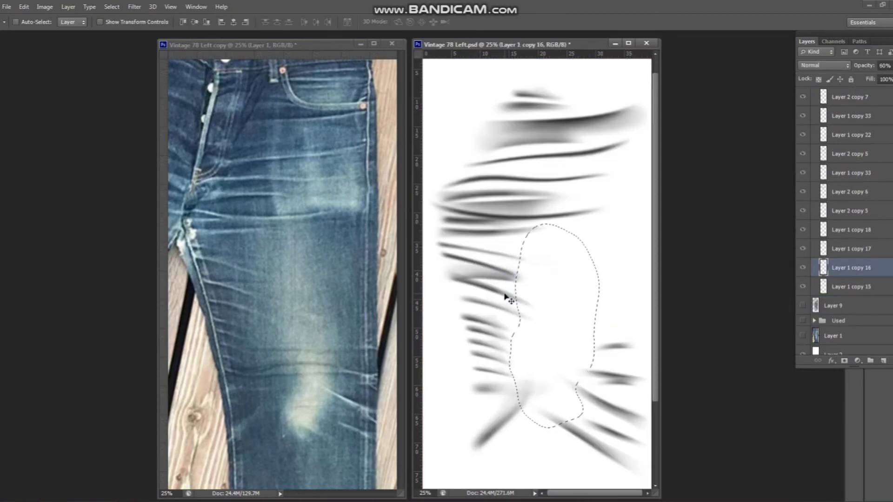
right_click(517, 404)
left_click(498, 384, "ctrl")
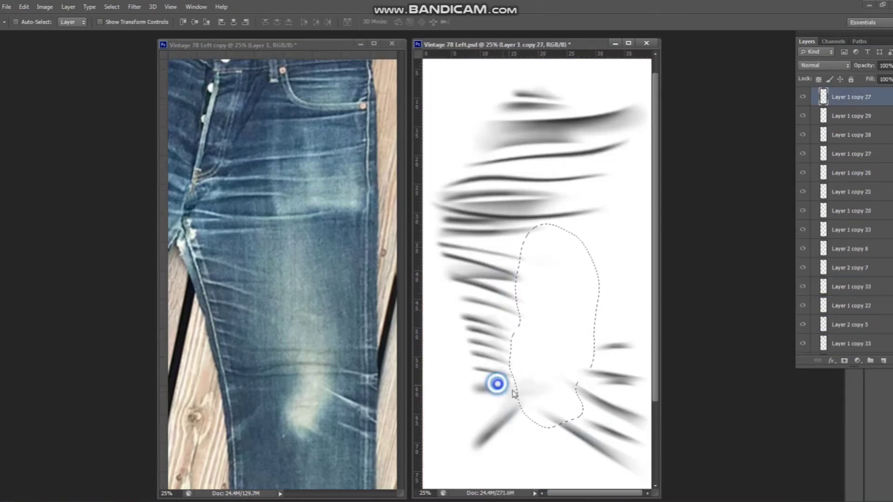
right_click(578, 433)
left_click(604, 453)
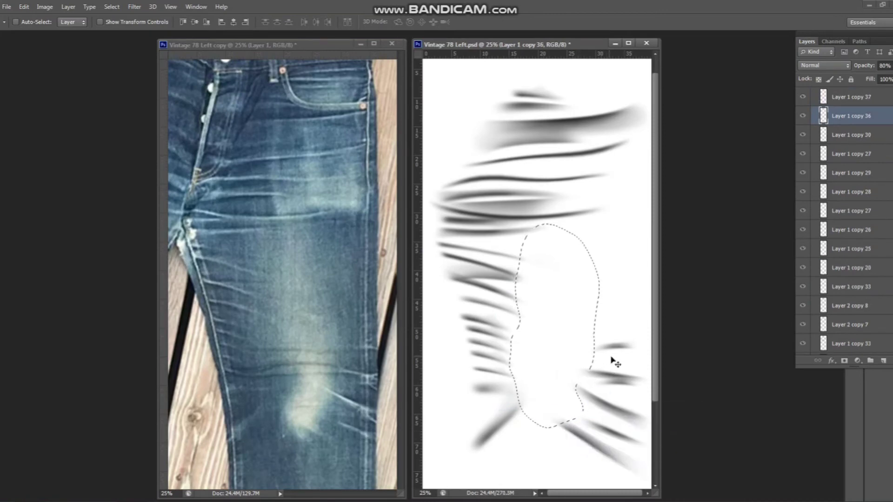
left_click(634, 393, "ctrl")
key("ctrl+d")
scroll(837, 233, "up", 3)
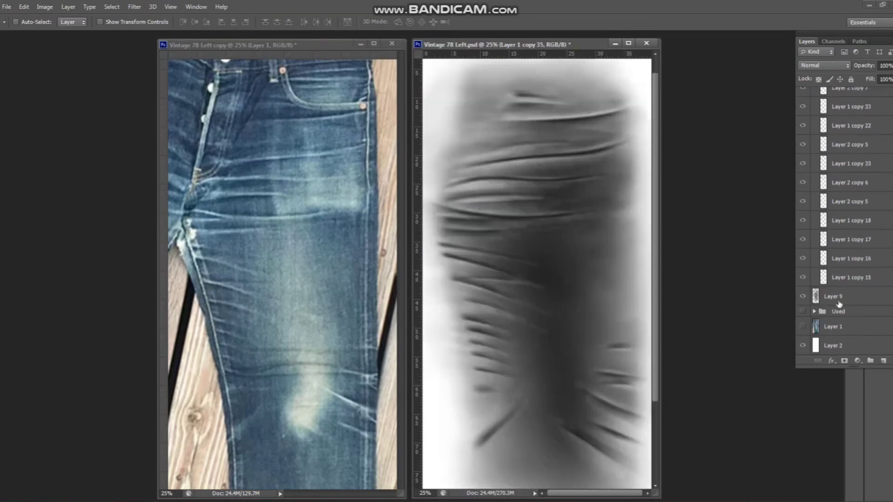
On Layer 9, erase the dark lower diagonal streak at 5% opacity and save the file
key("e")
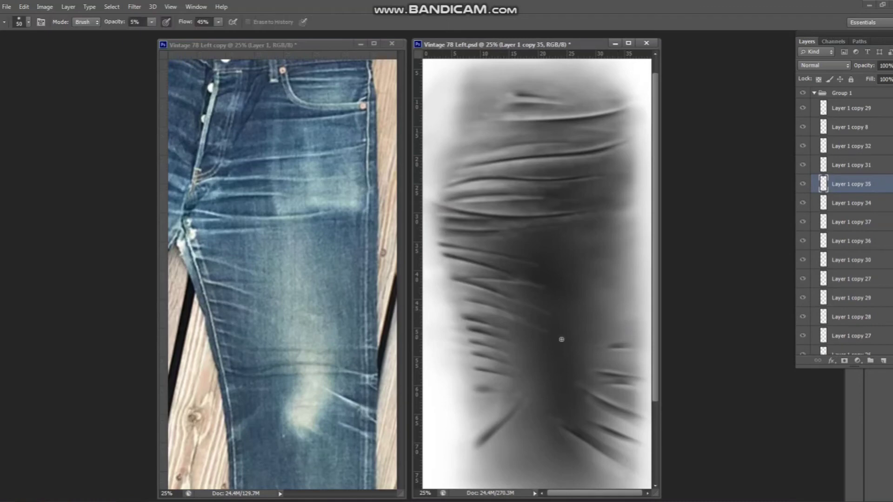
left_click(492, 417, "ctrl")
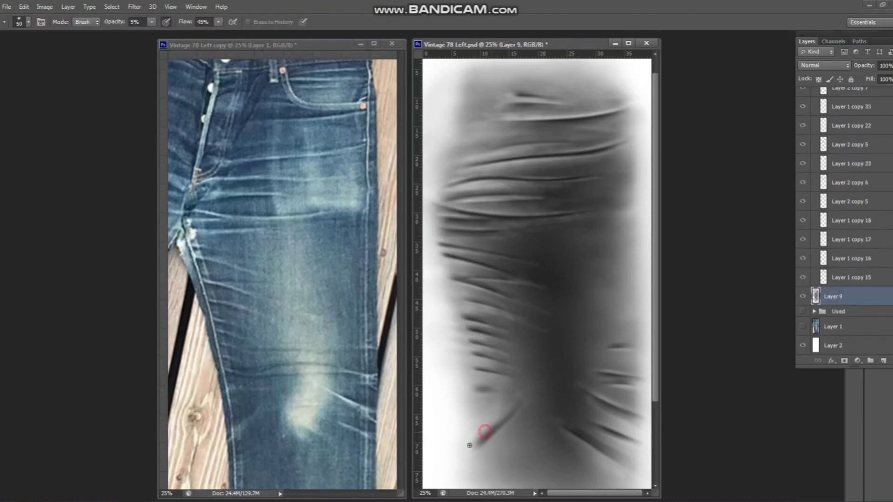
left_click_drag(484, 437, 486, 433)
key("ctrl+s")
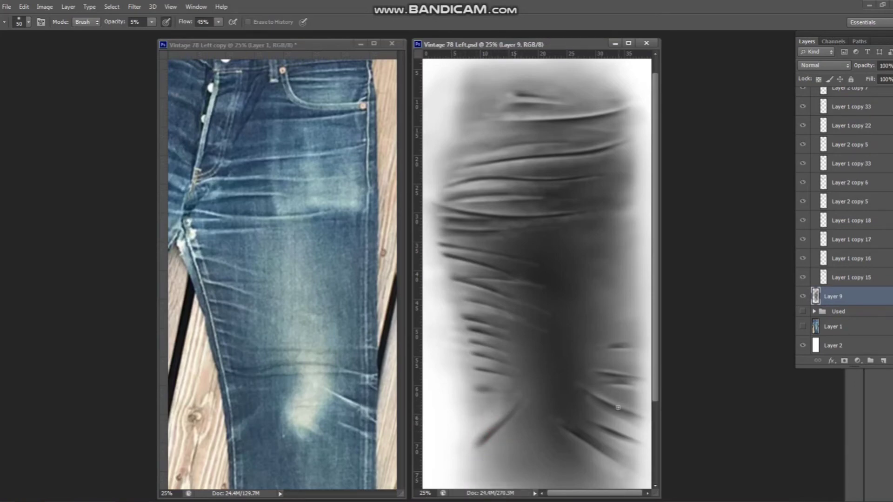
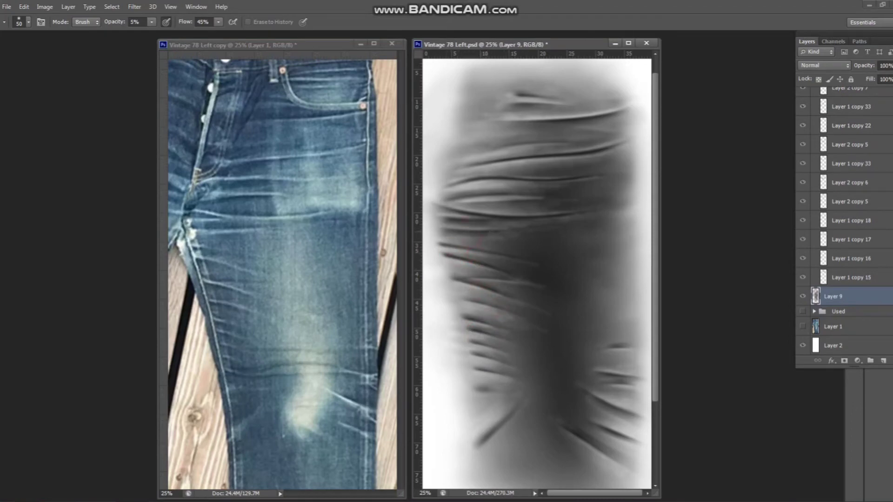
Cancel a Gaussian Blur without applying it and add an empty Layer 10 for painting
left_click(134, 6)
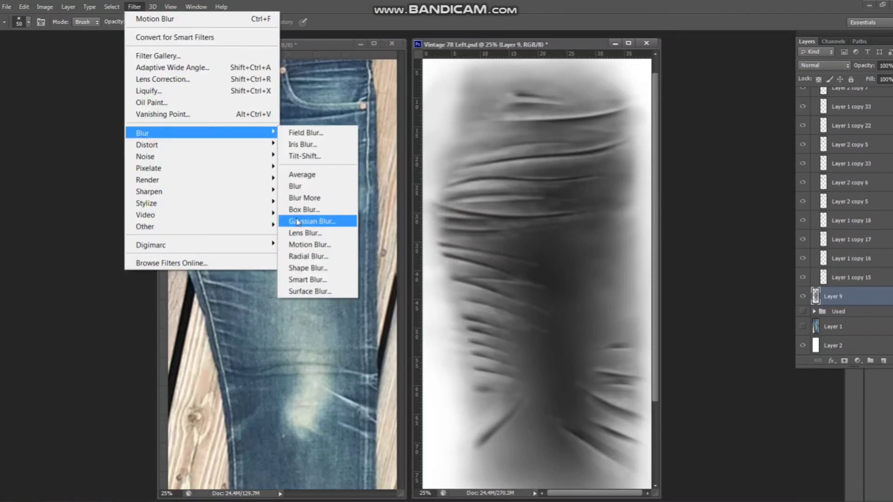
left_click(319, 242)
key("Escape")
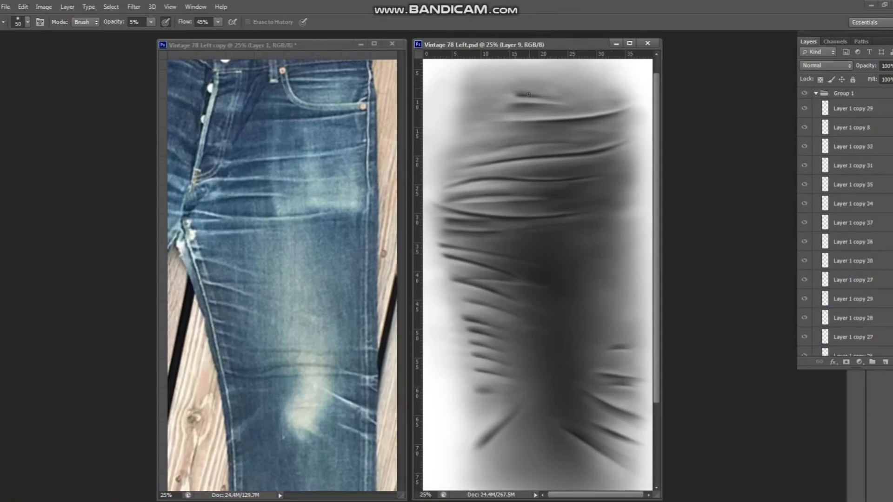
key("v")
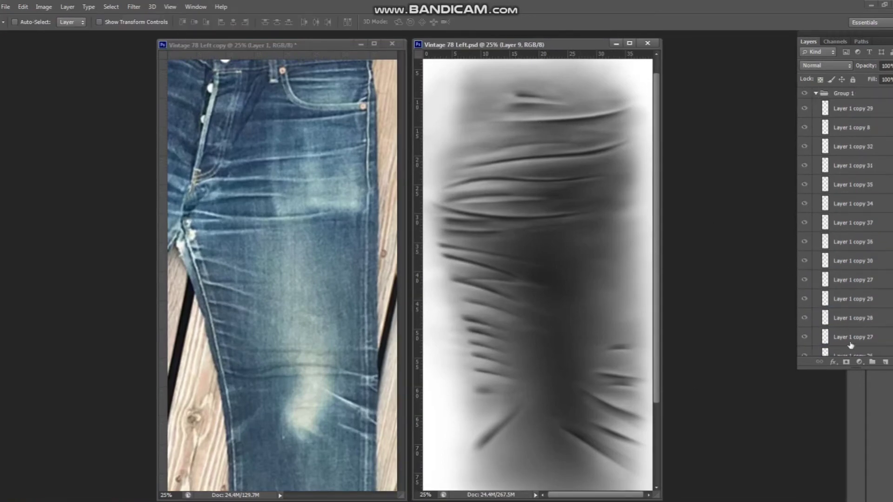
left_click(885, 361)
Set a smaller 10% opacity brush and darken the upper wrinkles on Layer 10
key("b")
left_click(190, 22)
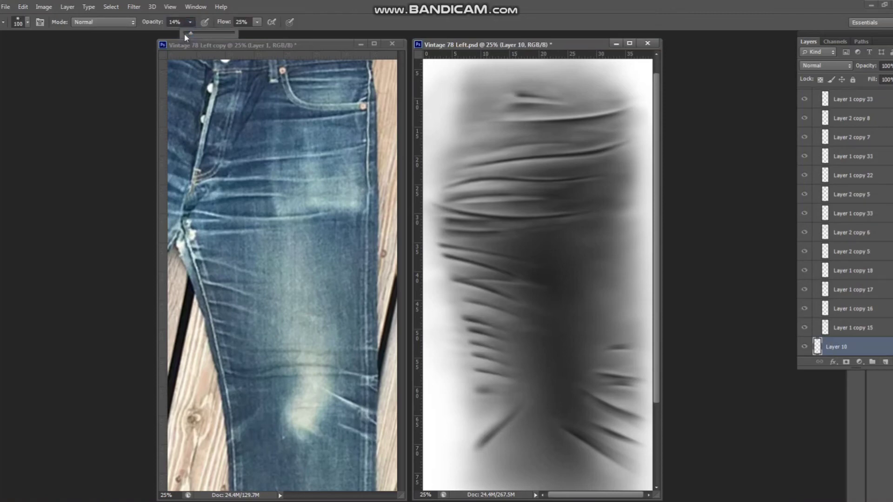
left_click_drag(184, 32, 188, 33)
key("[")
key("[")
key("[")
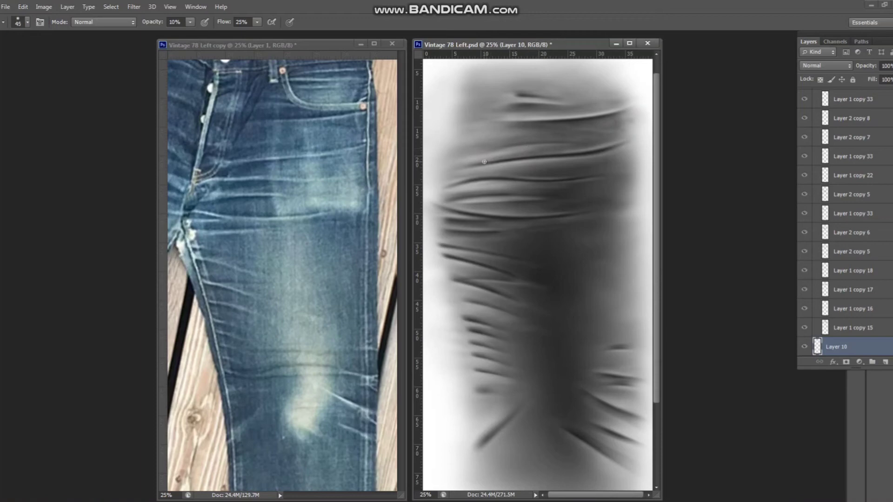
left_click_drag(491, 160, 612, 144)
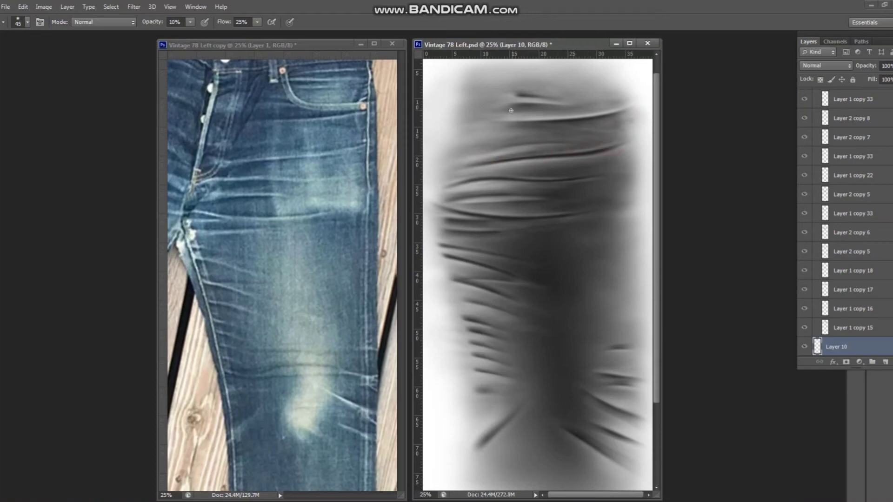
left_click_drag(489, 174, 588, 173)
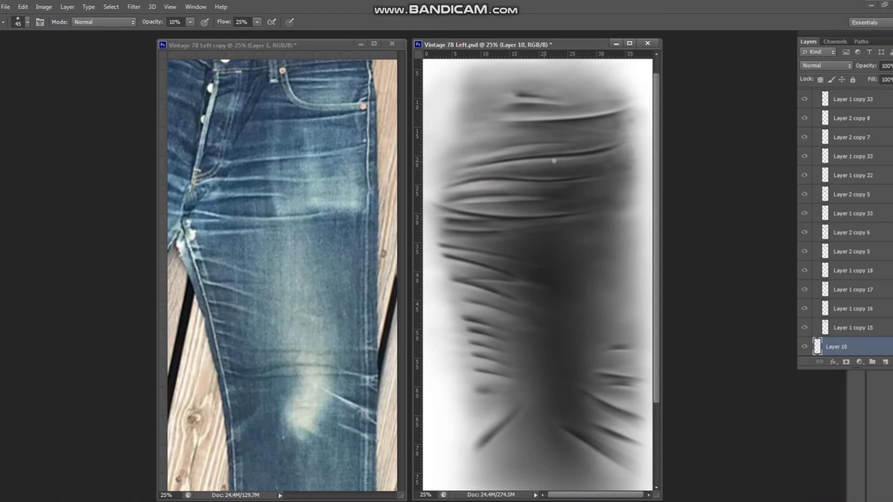
left_click_drag(479, 191, 496, 190)
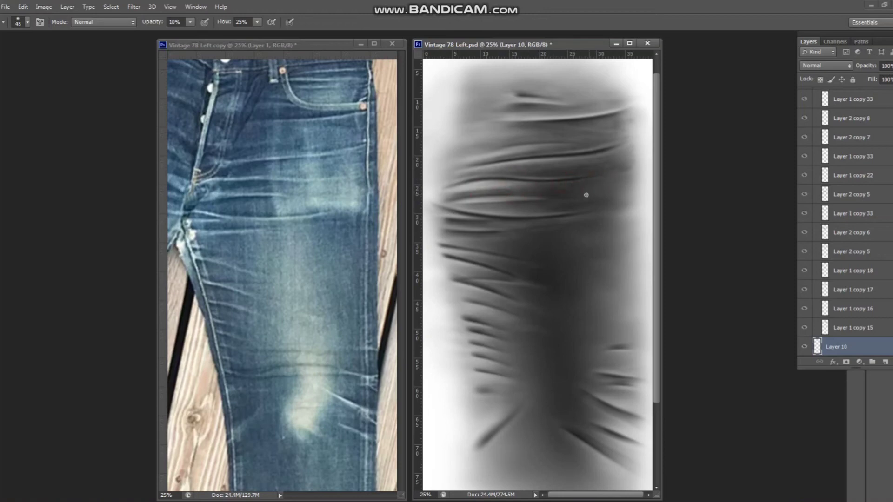
Resize the brush and paint faint strokes along the lower folds
key("bracketright")
left_click_drag(505, 207, 494, 204)
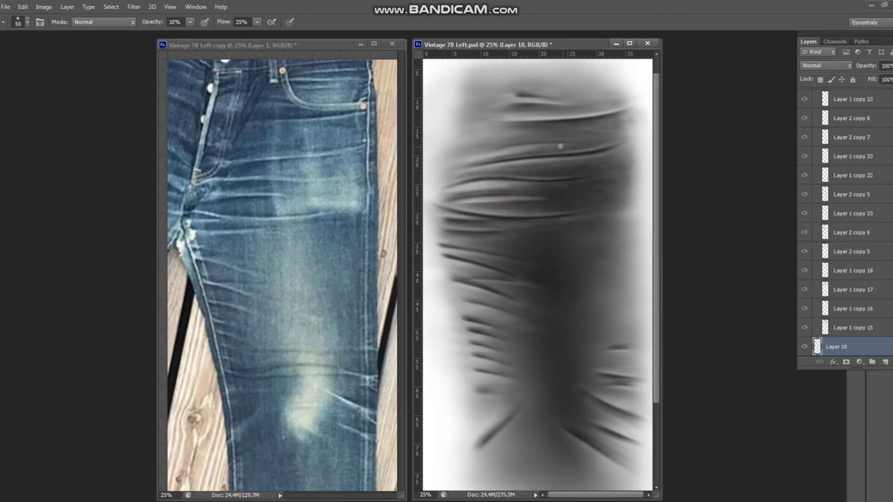
key("bracketright")
key("bracketleft")
key("bracketleft")
left_click_drag(514, 225, 525, 225)
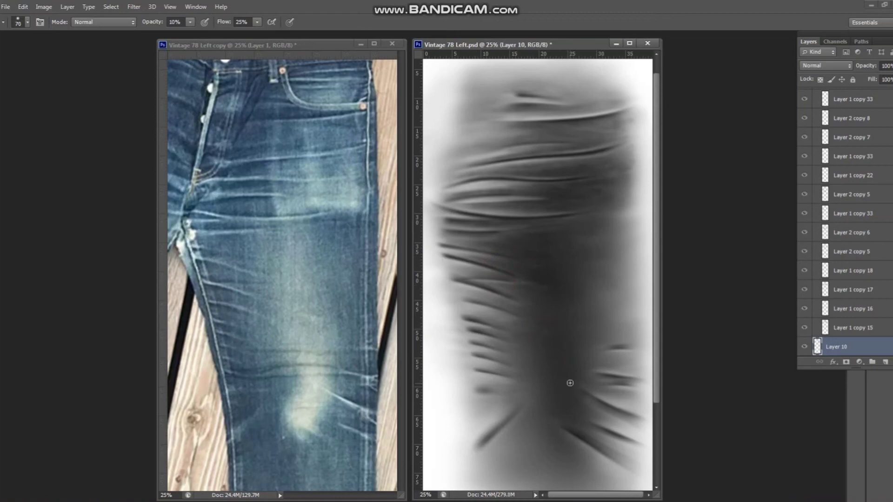
key("bracketright")
key("bracketright")
Save the fade map, then add Layer 11 and darken two more folds
key("ctrl+s")
left_click(885, 362)
key("bracketleft")
key("bracketleft")
left_click_drag(465, 164, 535, 156)
left_click_drag(524, 180, 591, 179)
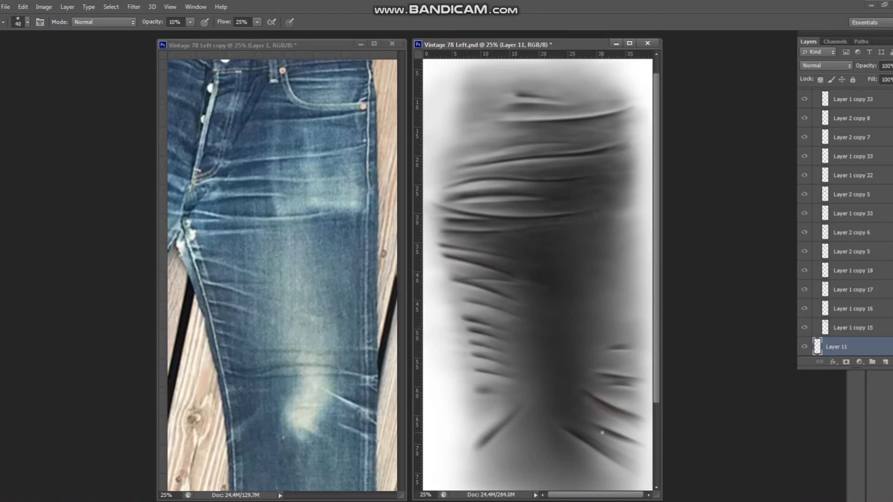
Set Layer 1 copy 35 in Group 1 to 85% opacity, then select copy 31
key("v")
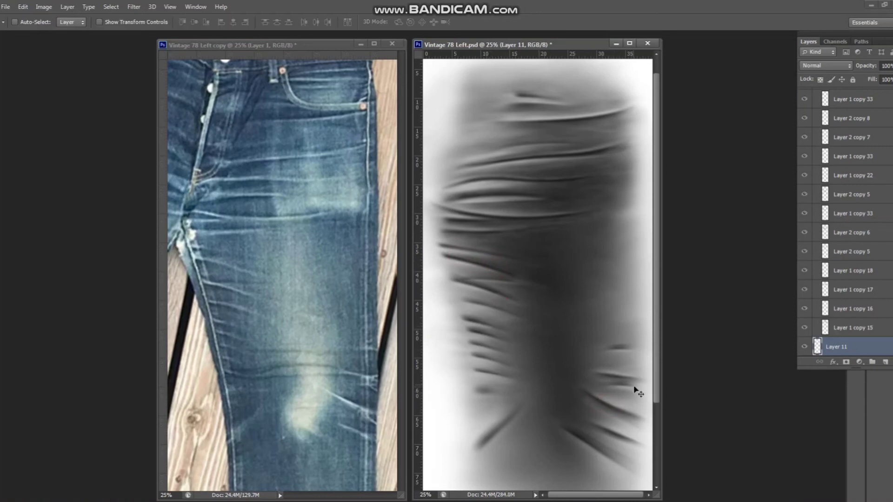
key("ctrl+g")
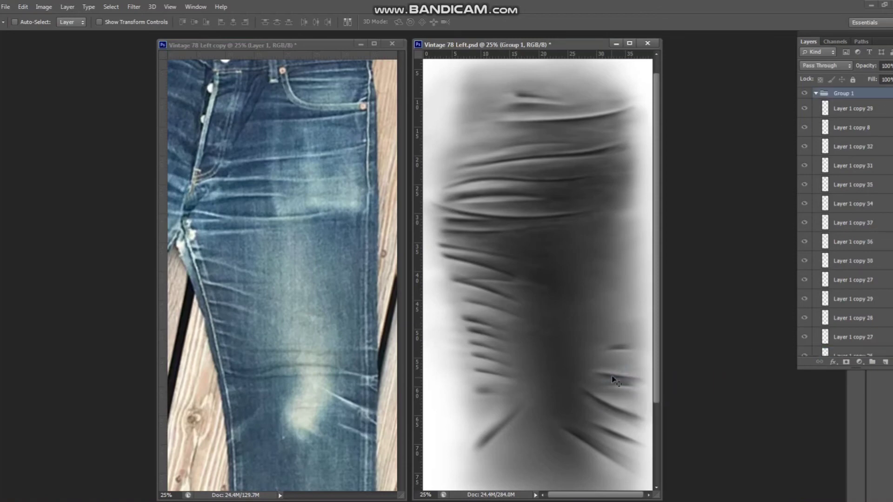
left_click(614, 381, "ctrl")
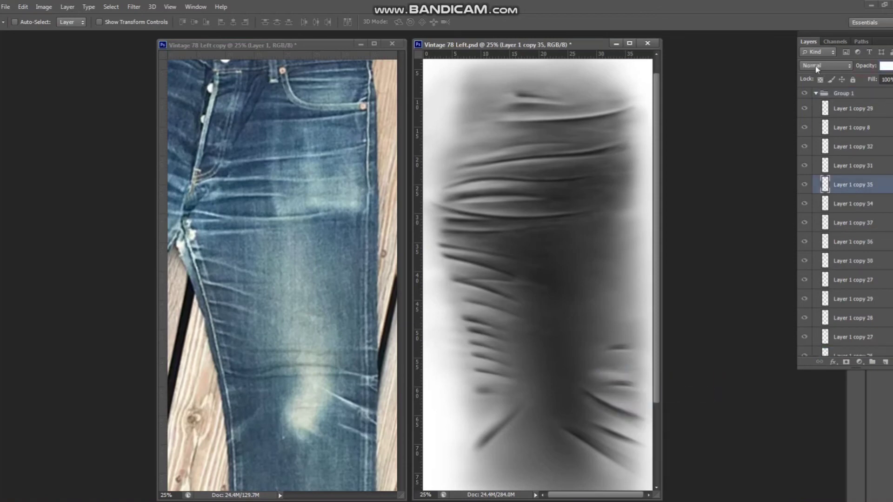
type("85")
key("Return")
left_click(623, 352, "ctrl")
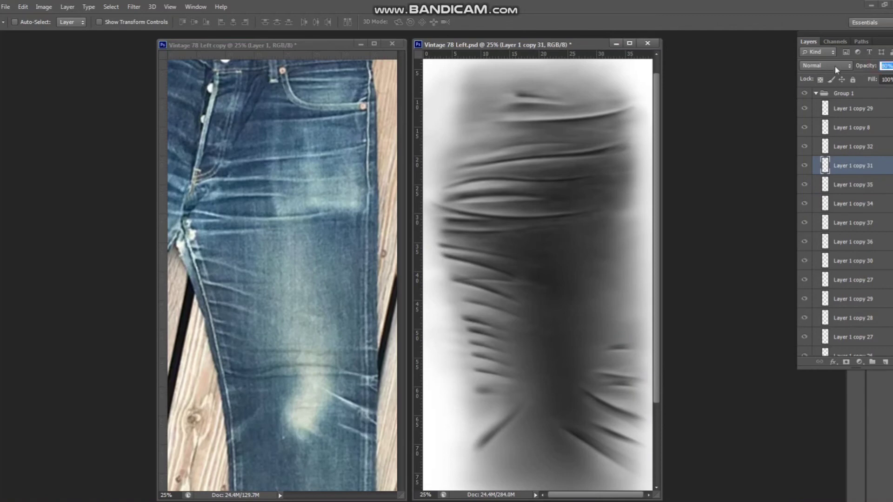
Lower Layer 1 copy 34 to 80%, copy 37 to 50%, and copy 36 to 60%
left_click(614, 435, "ctrl")
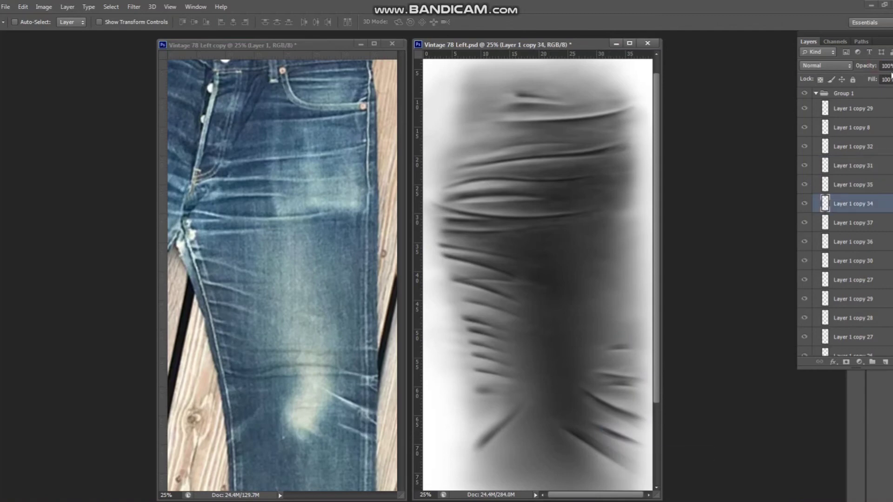
key("8")
left_click(595, 449, "ctrl")
key("5")
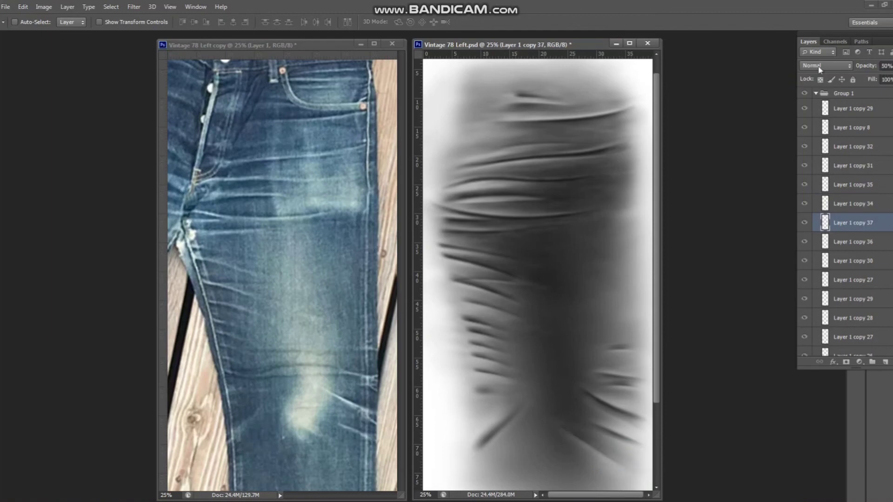
key("e")
key("v")
right_click(608, 404)
left_click(633, 424)
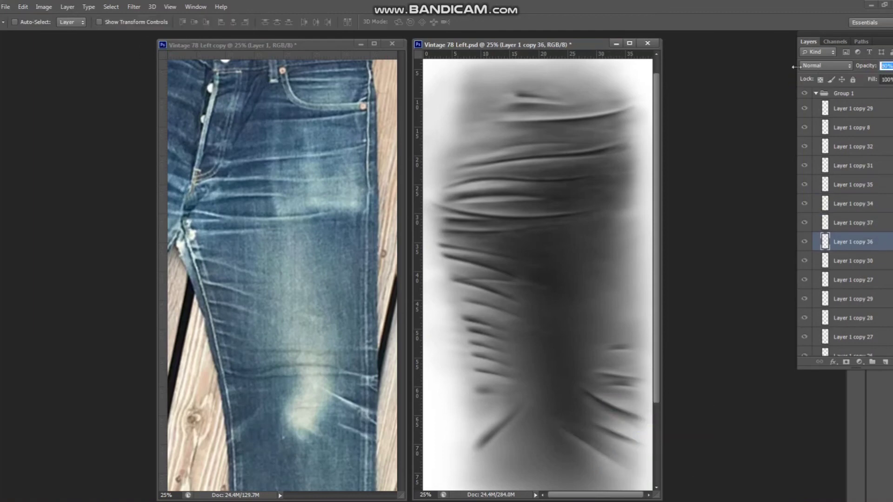
key("ctrl+s")
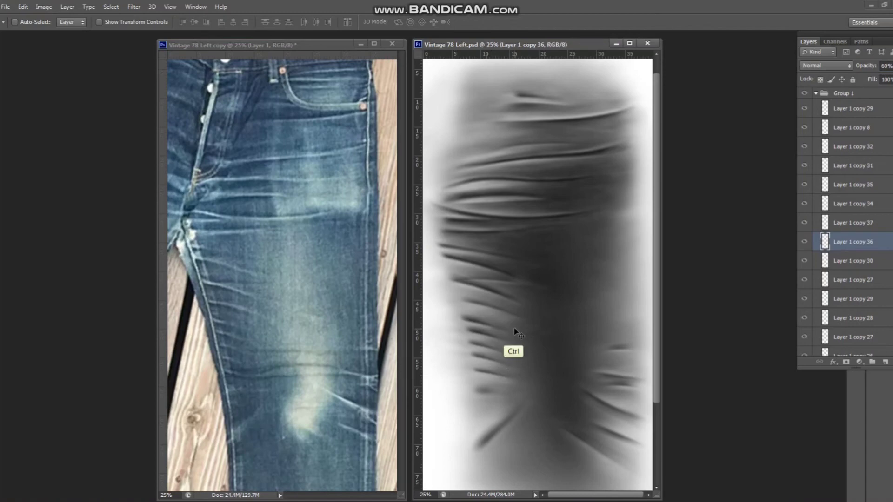
In full-screen view, erase on Layer 9 to lighten the lower-left and right-side folds
key("f")
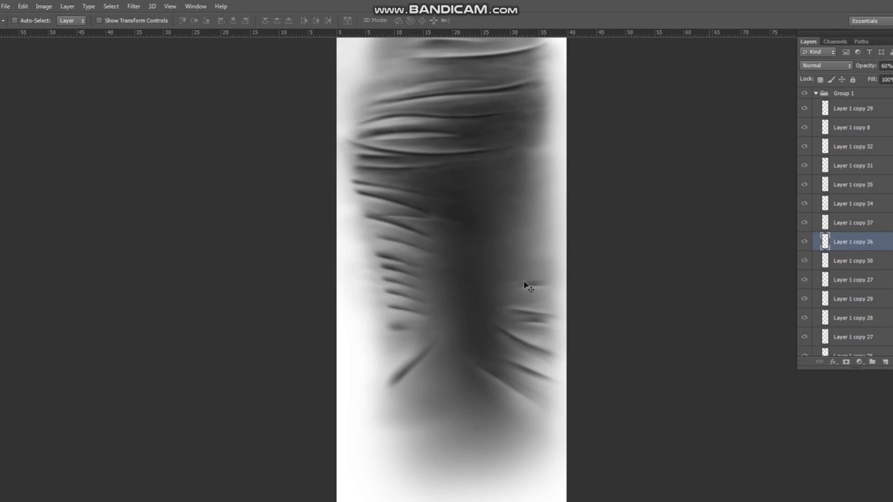
key("e")
scroll(850, 307, "down", 10)
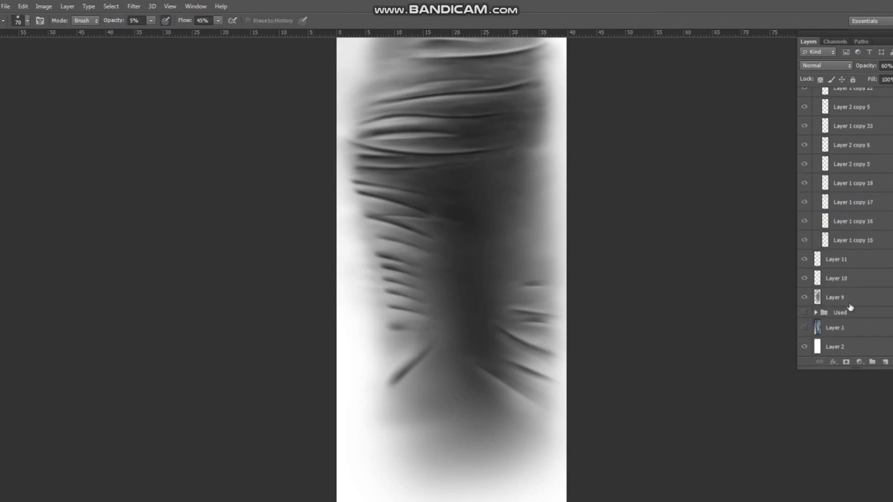
left_click(849, 302)
left_click(343, 149)
left_click(377, 384)
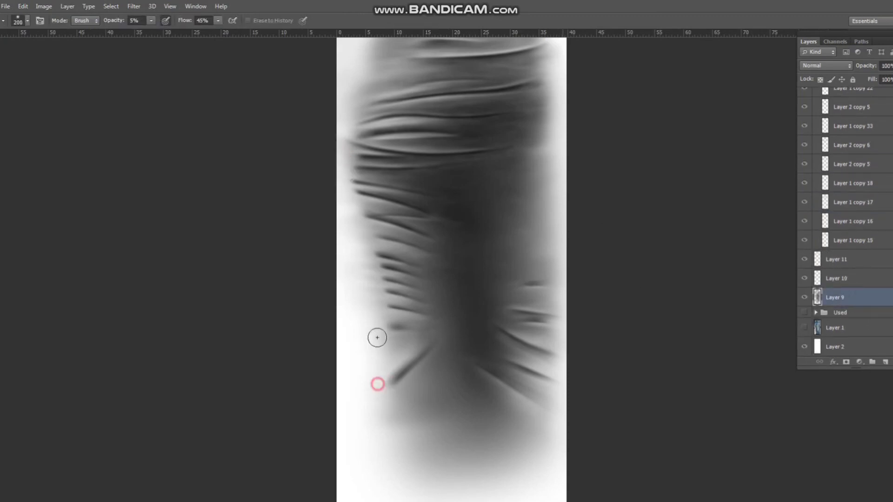
left_click(532, 364)
left_click(549, 327)
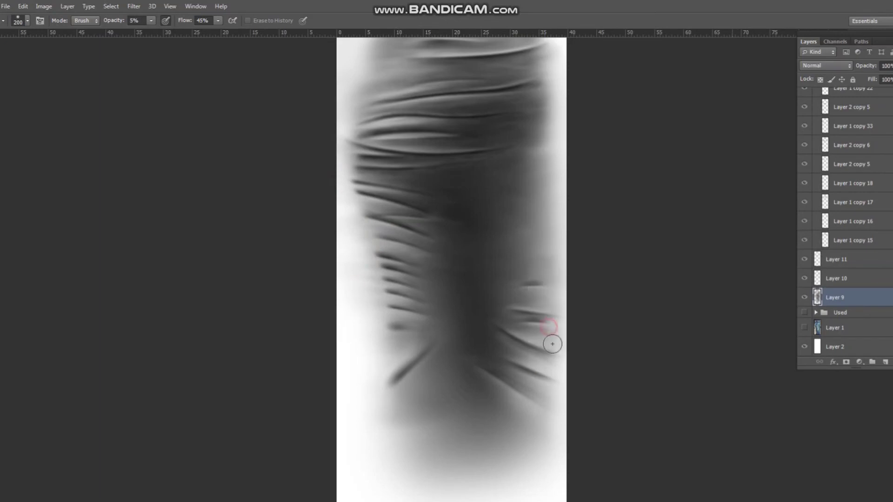
left_click(543, 152)
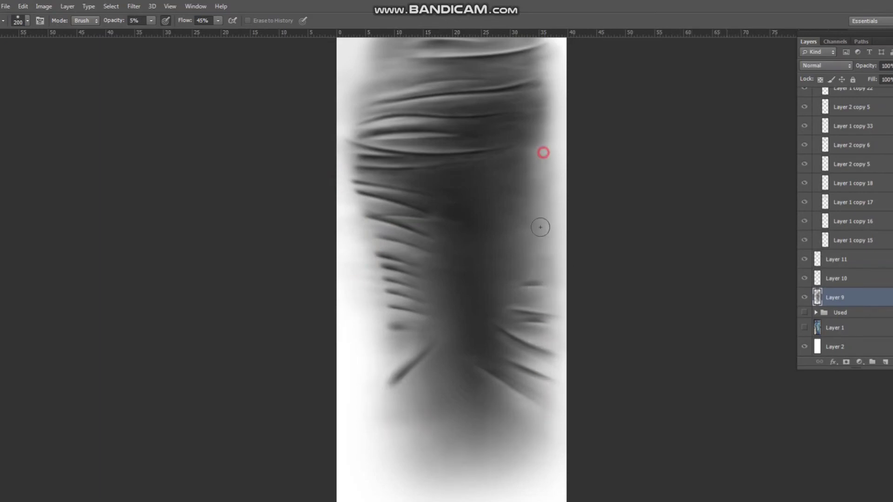
left_click(544, 121)
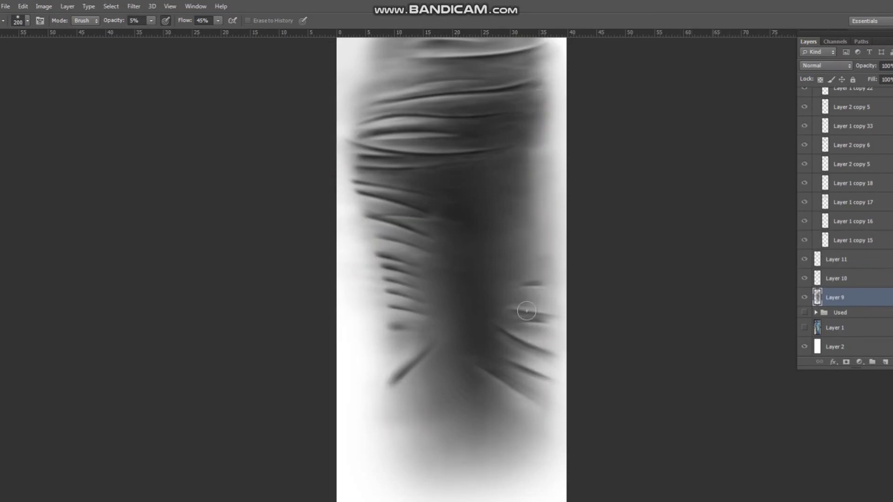
Lighten the upper-left edge of the cloth map with the eraser
scroll(526, 311, "up", 3)
left_click(403, 156)
left_click(377, 179)
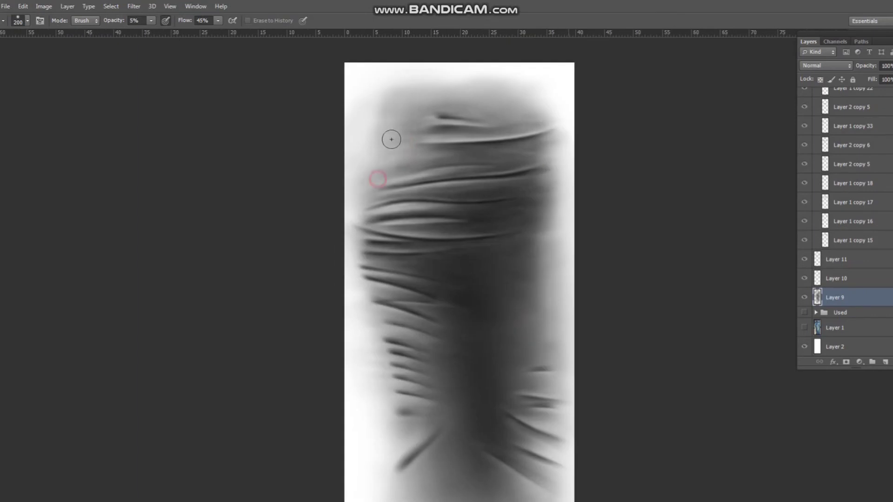
left_click(409, 95)
left_click(377, 180)
left_click(403, 122)
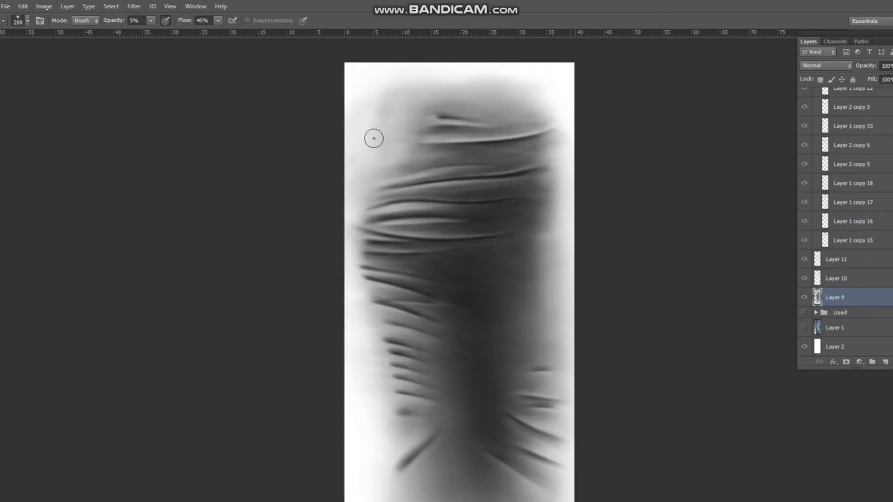
Return to standard screen mode, zoom the map to 25% beside the jeans photo, and save
key("f")
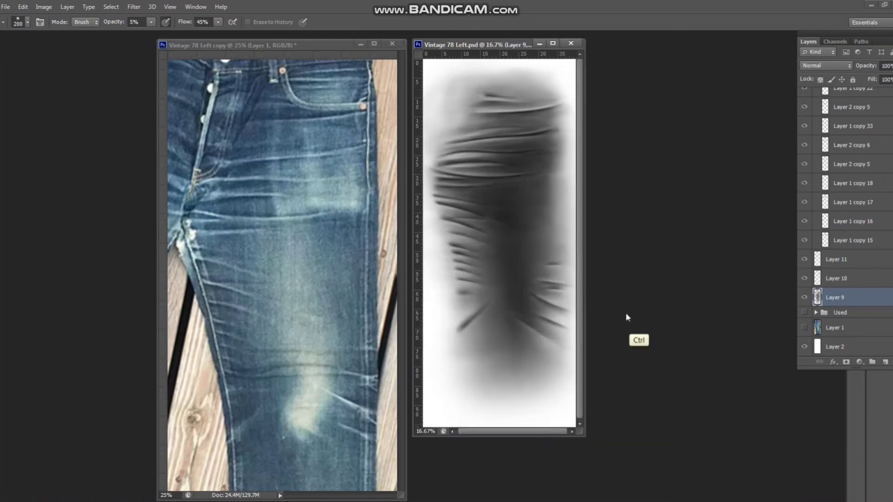
key("ctrl+plus")
key("ctrl+s")
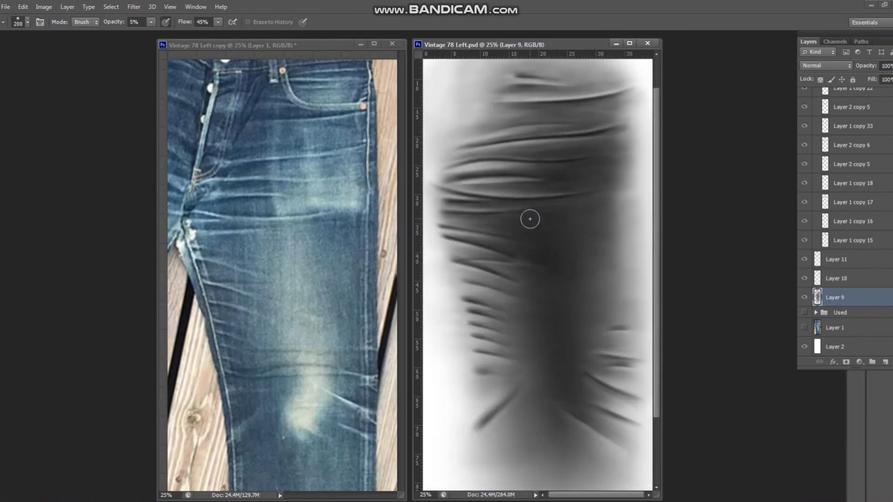
Hide Layer 9, show the jeans photo, group the wrinkle layers into Group 1, add Layer 12
left_click(804, 297)
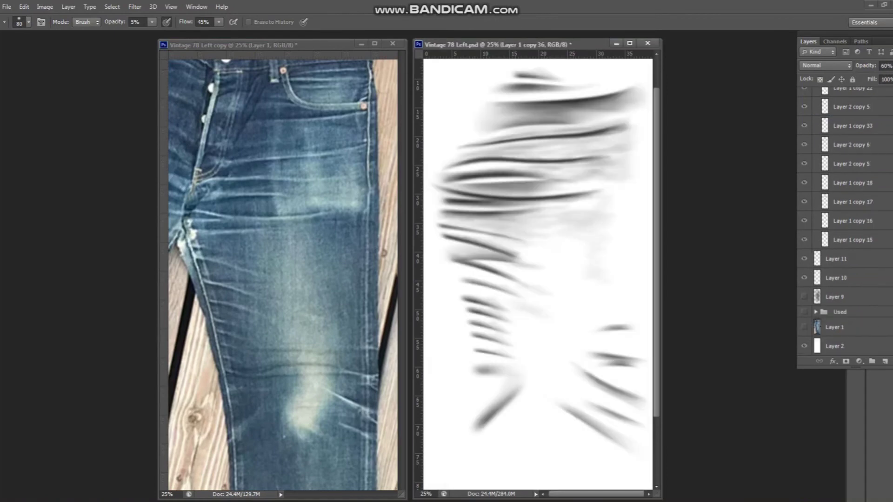
left_click(804, 327)
key("ctrl+g")
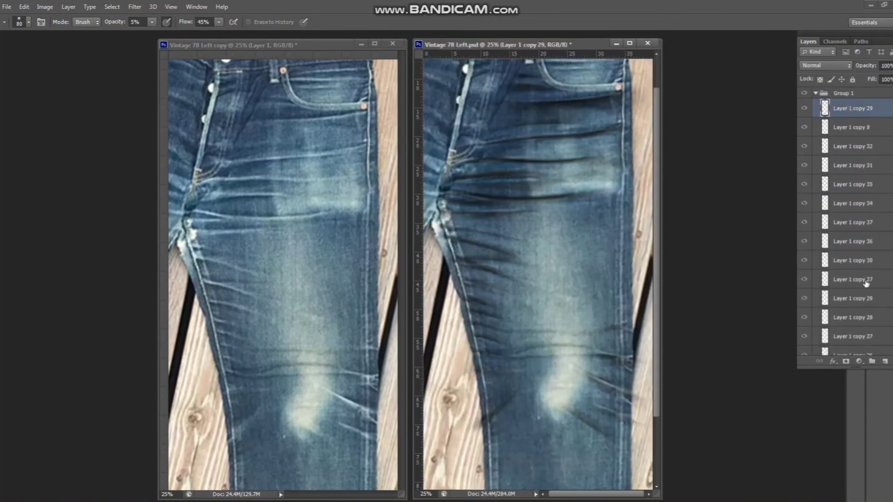
left_click(815, 93)
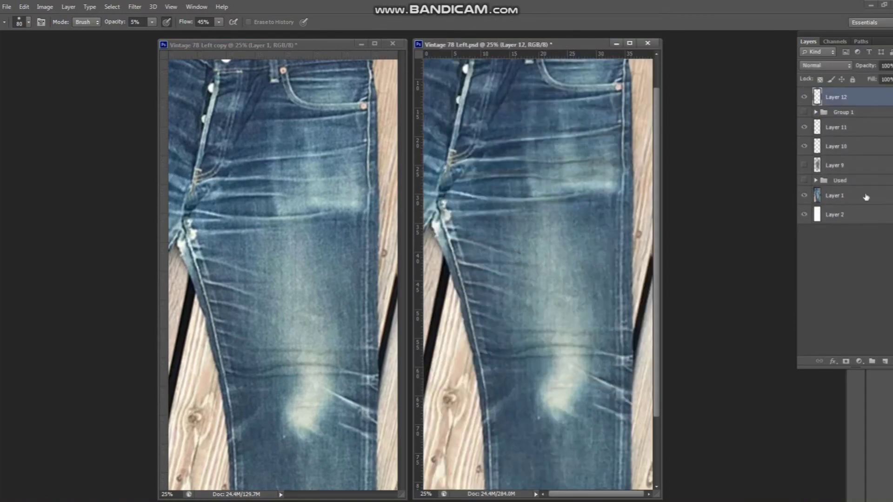
key("ctrl+shift+alt+n")
Paint soft 10% grey strokes over the upper thigh on Layers 12 and 13, hiding the photo
key("b")
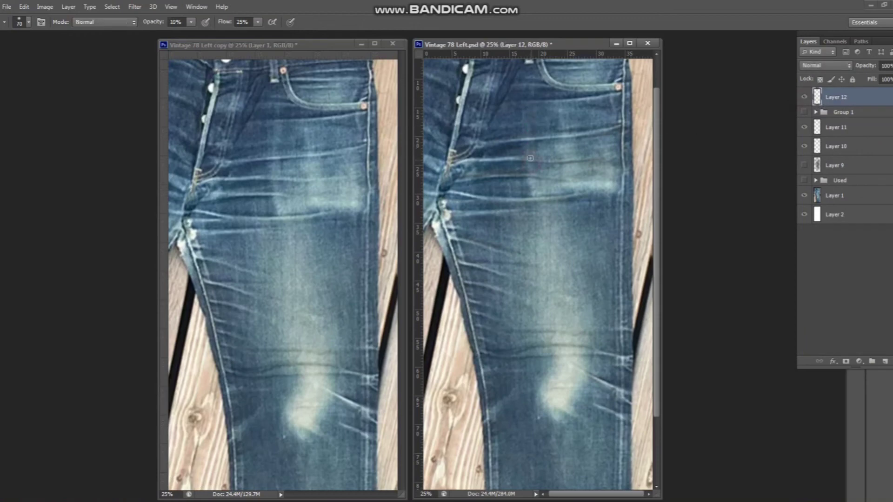
mouse_move(542, 148)
left_mouse_down()
mouse_move(528, 162)
mouse_move(534, 189)
mouse_move(547, 193)
left_mouse_up()
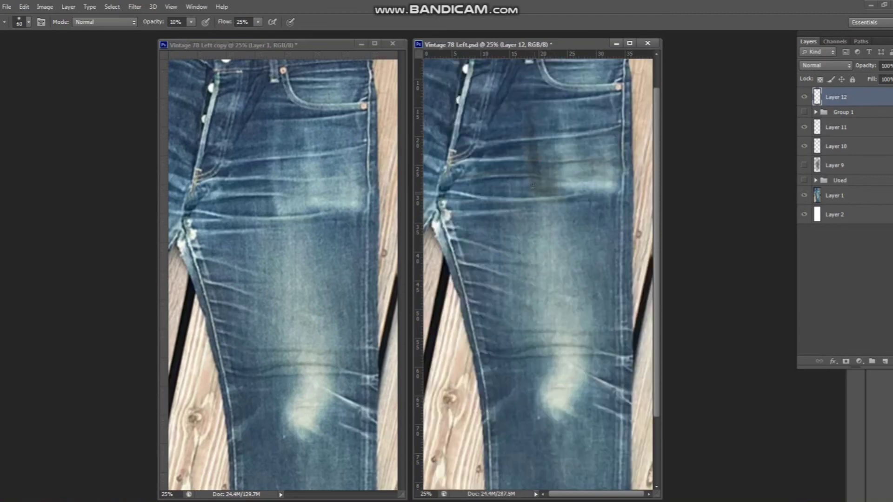
left_click(872, 361)
left_click(564, 126)
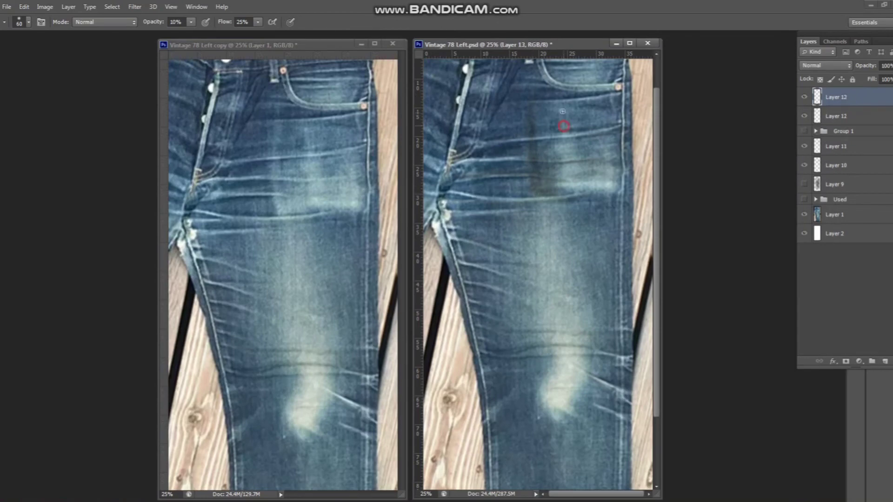
mouse_move(571, 165)
left_mouse_down()
mouse_move(606, 167)
mouse_move(567, 168)
left_mouse_up()
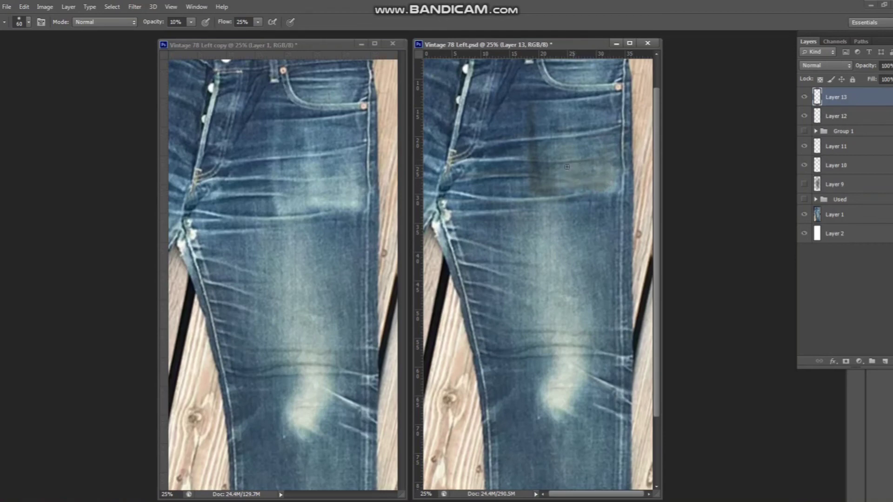
mouse_move(553, 150)
left_mouse_down()
mouse_move(560, 171)
mouse_move(609, 185)
left_mouse_up()
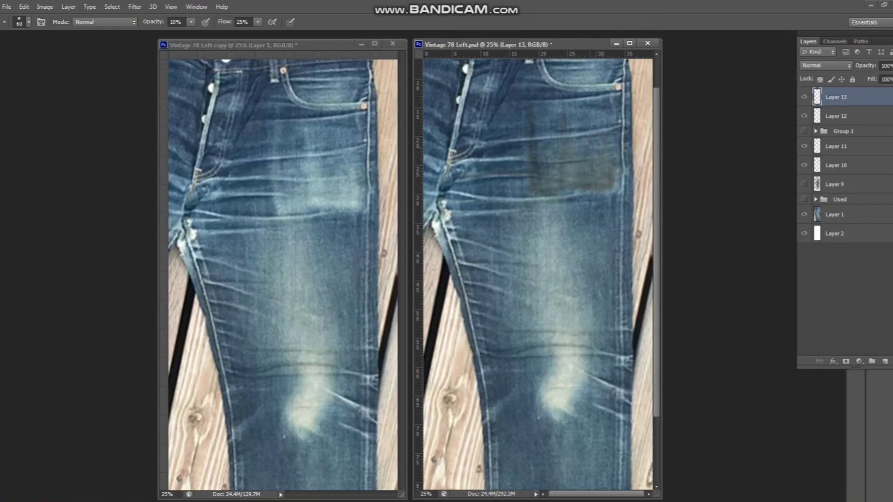
left_click(804, 215)
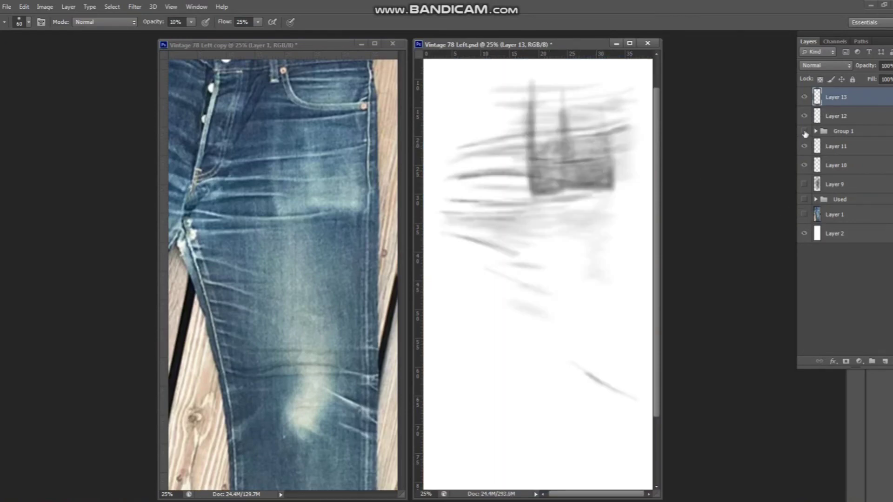
Show Group 1 and Layer 9 again and start lowering Layer 13's opacity
left_click(804, 131)
left_click(804, 184)
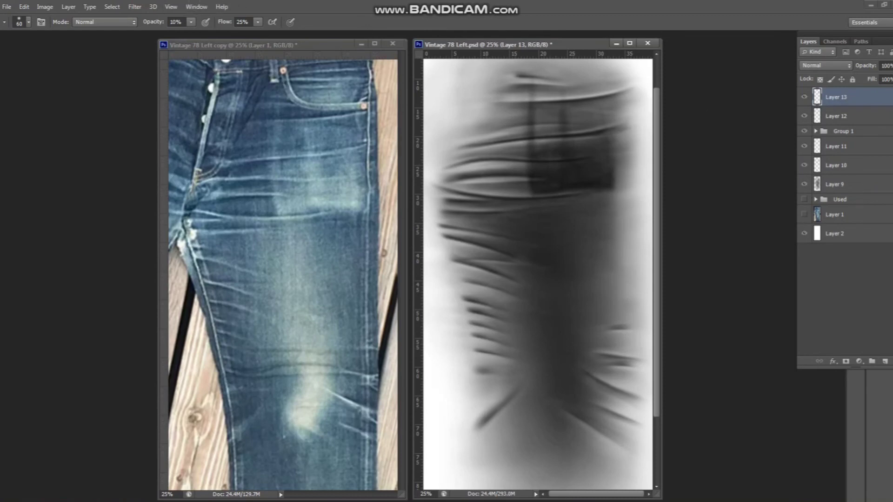
left_click_drag(889, 65, 886, 83)
left_click(844, 116)
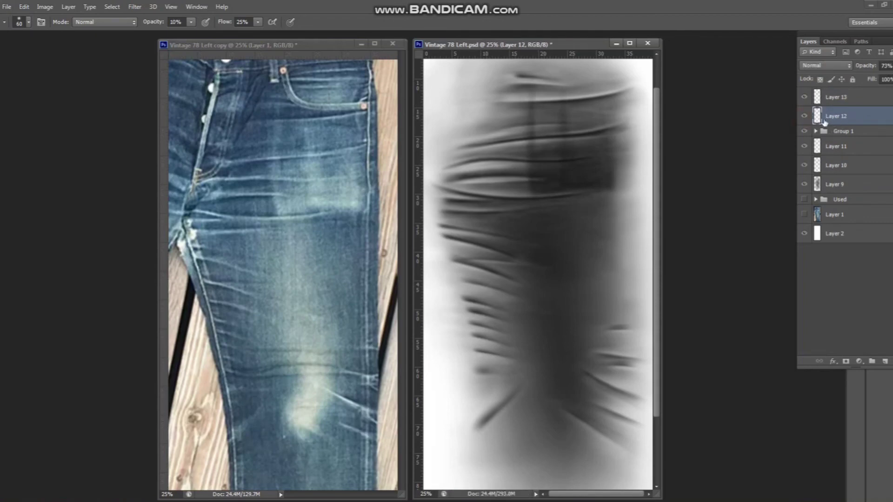
Erase part of Layer 12's thigh strokes with an 80–100 eraser, toggling it to compare
key("e")
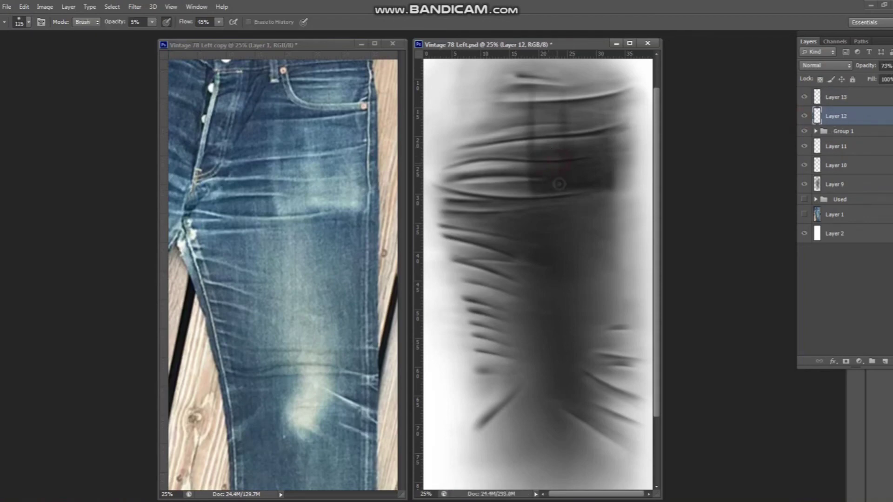
key("bracketleft")
key("bracketleft")
key("bracketleft")
left_click(561, 191)
key("bracketright")
left_click_drag(608, 146, 610, 186)
key("bracketright")
key("bracketright")
left_click(827, 102)
key("bracketright")
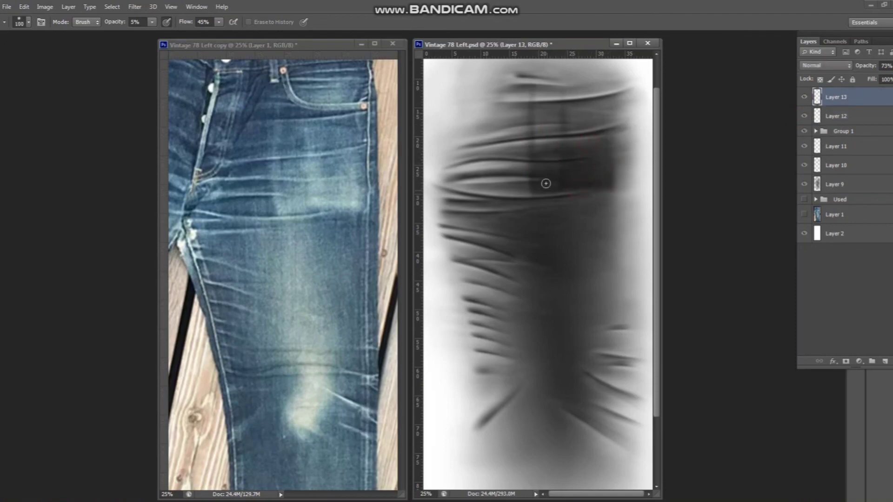
key("alt+bracketleft")
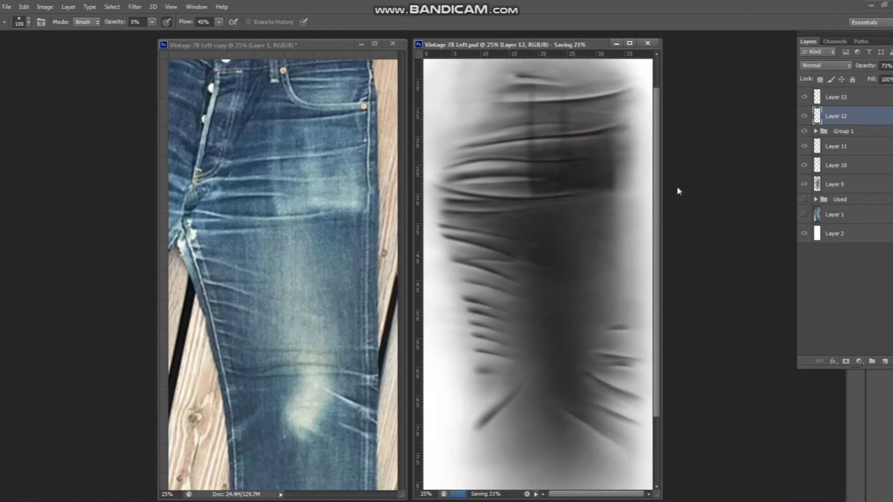
left_click(804, 116)
left_click(804, 115)
key("alt+bracketright")
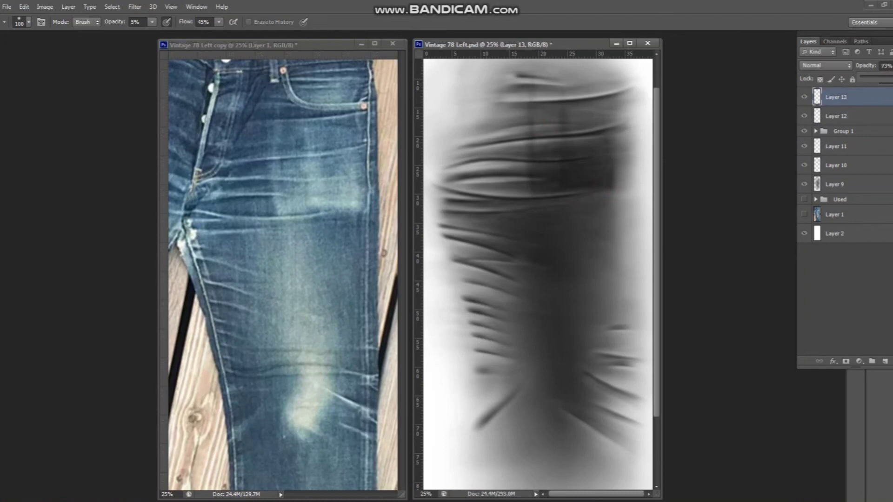
Set Layer 13 to 61% opacity, save the fade map, and show the jeans photo
left_click_drag(887, 84, 886, 84)
key("b")
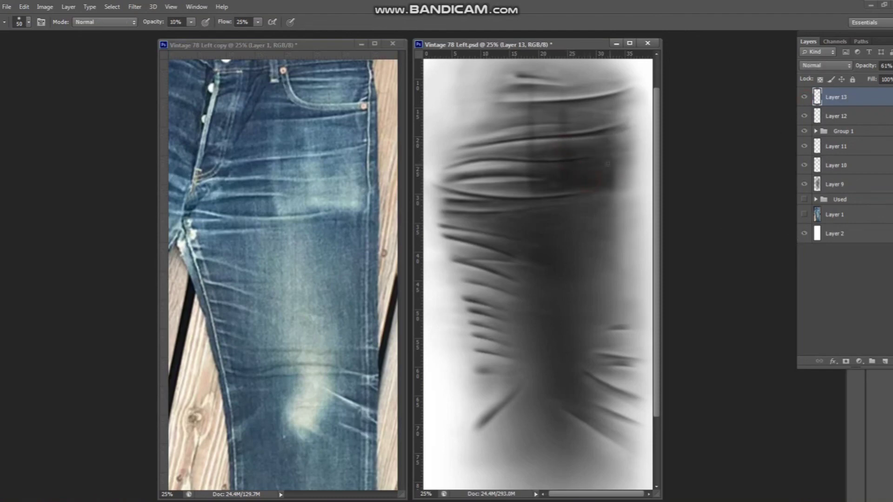
key("ctrl+s")
left_click(804, 215)
Draw a Pen path along the leg's left edge and convert it to a selection
key("ctrl+minus")
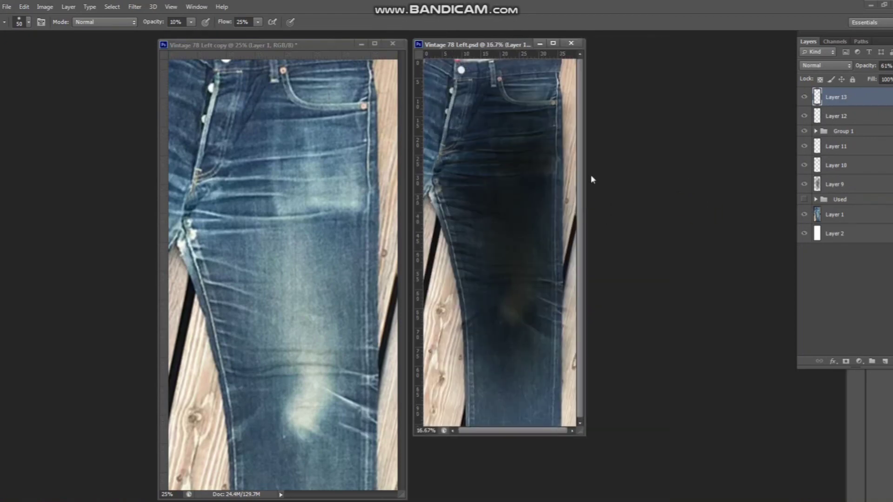
key("p")
left_click(478, 65)
left_click(464, 126)
left_click_drag(440, 152, 458, 157)
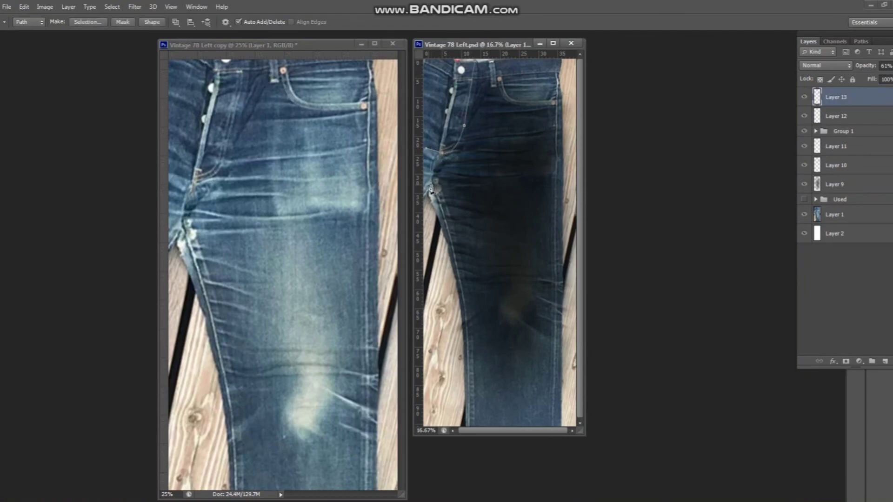
left_click(466, 425)
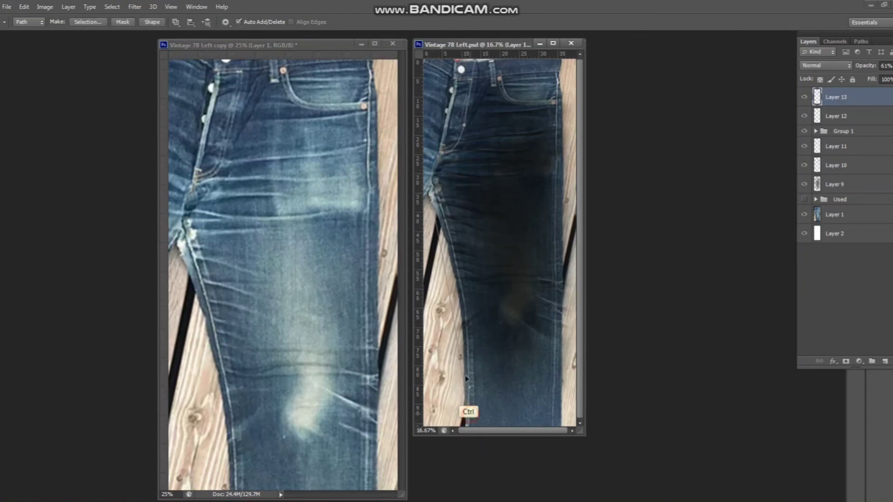
left_click(462, 252)
key("ctrl+minus")
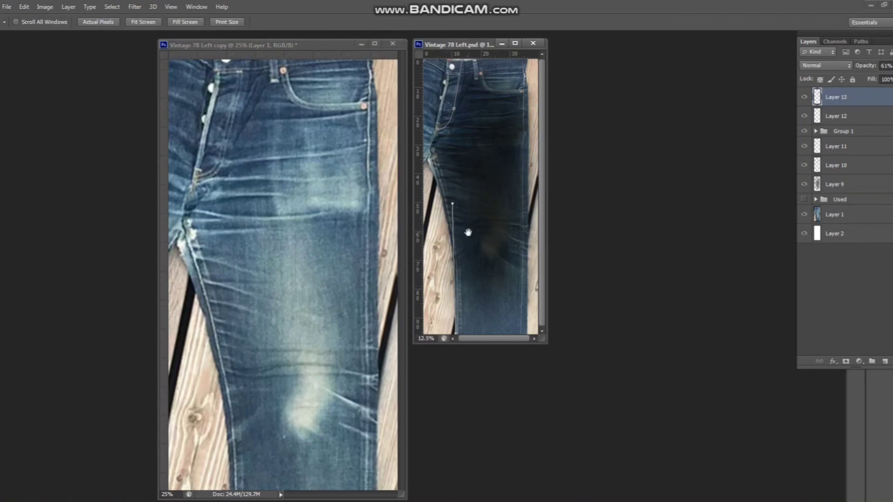
key("ctrl+plus")
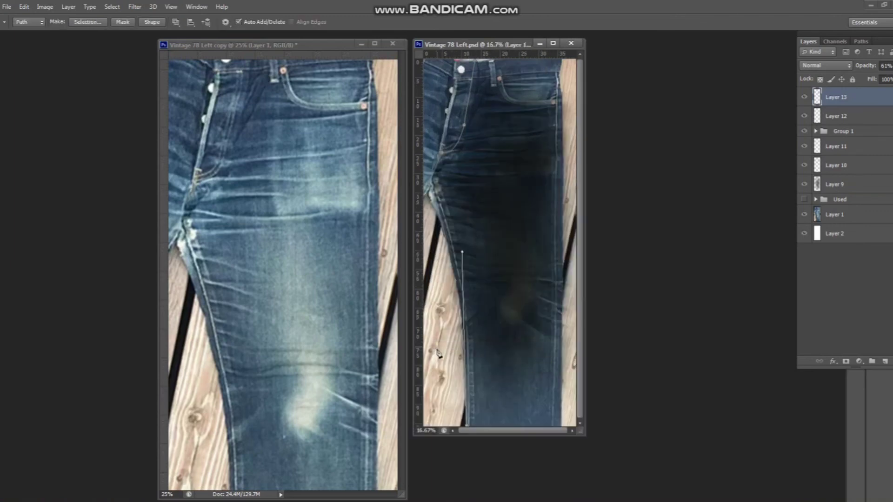
key("f")
left_click_drag(335, 74, 302, 116)
key("ctrl+Return")
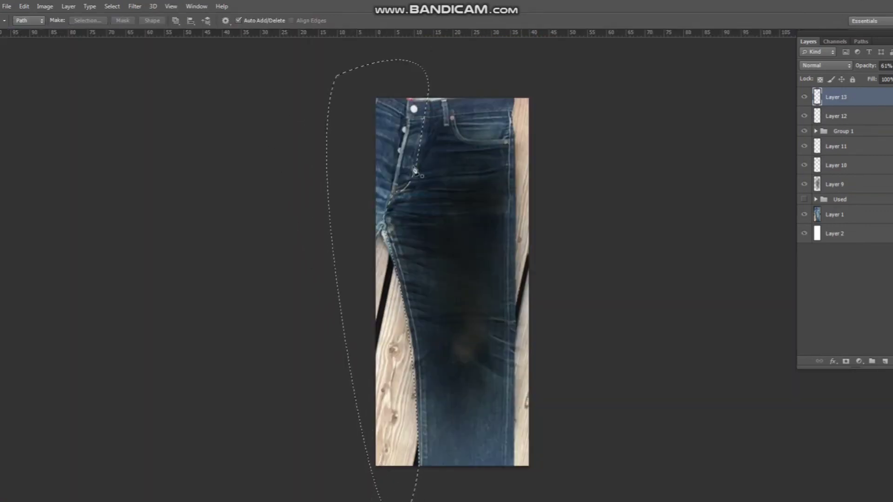
Feather the selection, erase inside it to lighten the left side, then deselect
key("shift+F6")
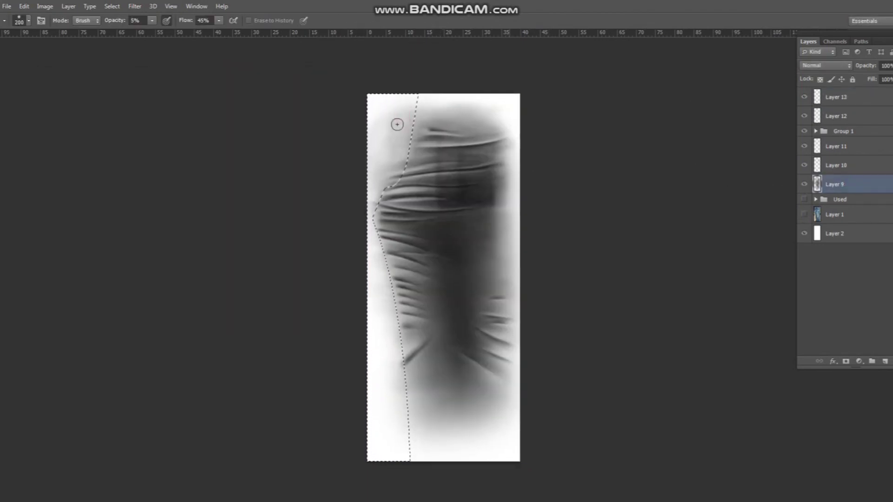
left_click(151, 21)
left_click_drag(160, 33, 161, 33)
mouse_move(391, 146)
left_mouse_down()
mouse_move(400, 121)
mouse_move(374, 183)
mouse_move(371, 146)
mouse_move(386, 177)
mouse_move(364, 277)
mouse_move(378, 299)
mouse_move(379, 361)
left_mouse_up()
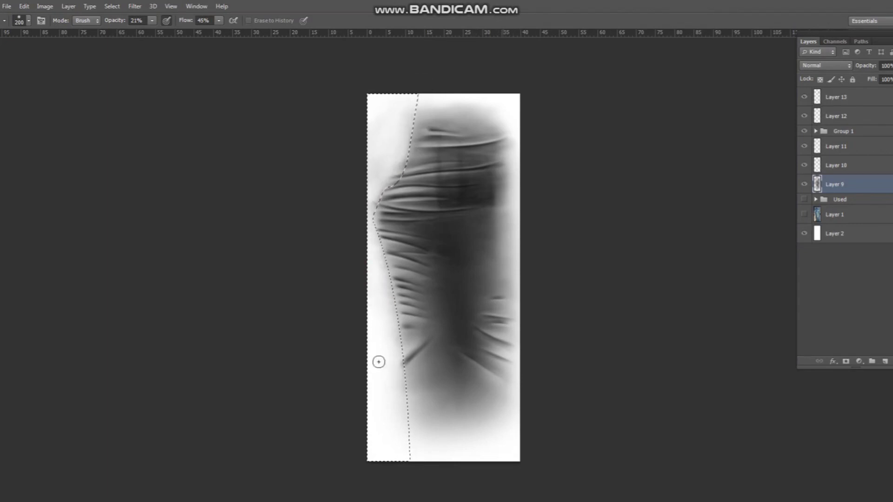
key("v")
right_click(465, 158)
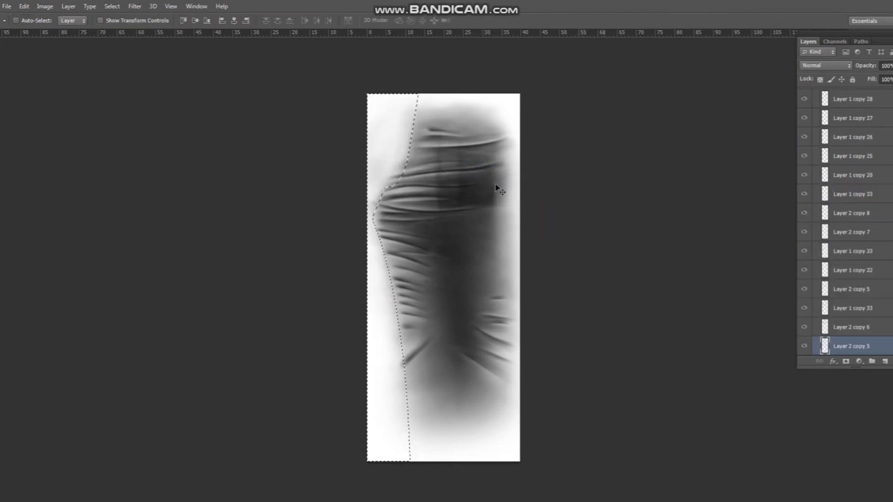
left_click(498, 190)
key("ctrl+shift+d")
right_click(397, 180)
left_click(419, 219)
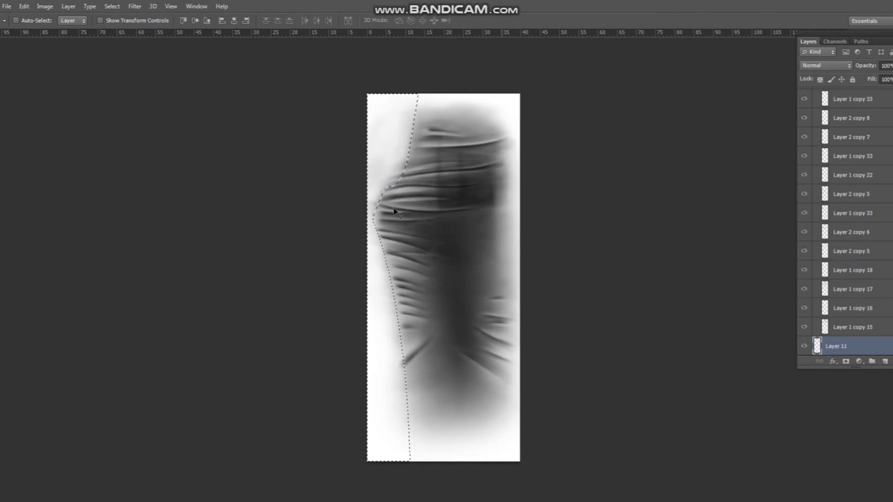
key("ctrl+d")
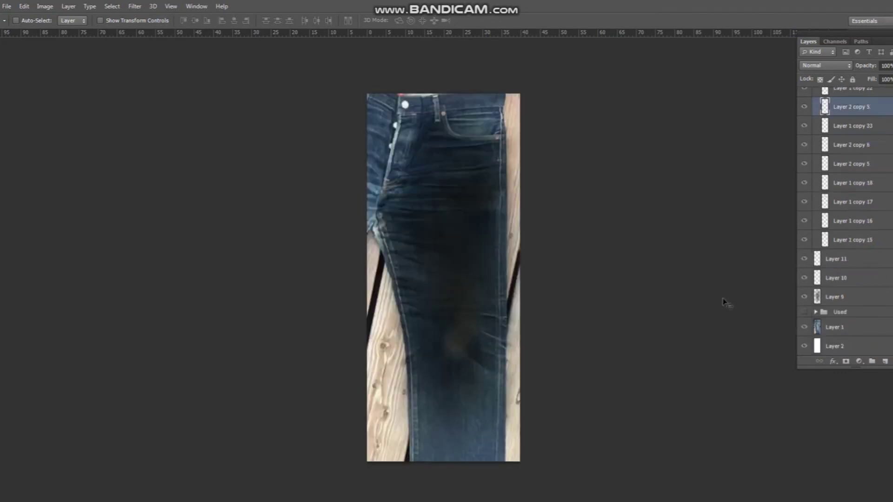
Outline the strip beyond the jeans' right edge with a Pen path and make it a selection
key("p")
left_click(508, 500)
left_click(542, 500)
left_click(568, 84)
left_click(539, 39)
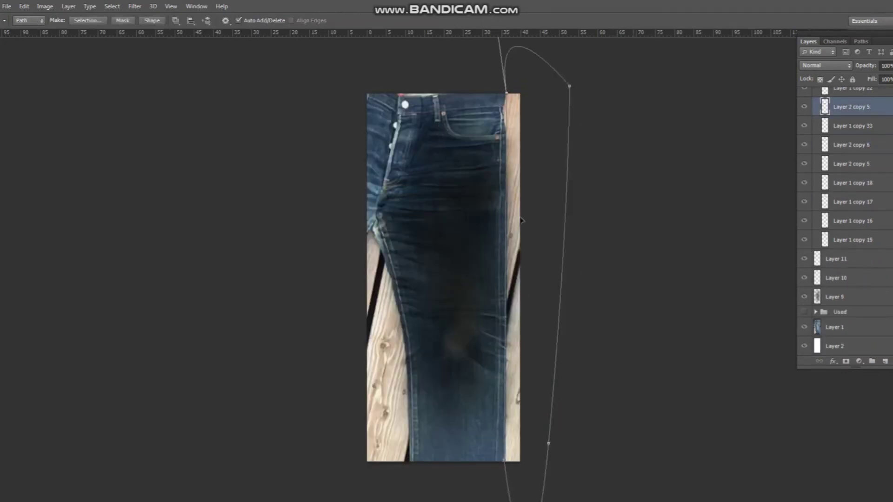
left_click(506, 39)
key("ctrl+Return")
Hide the jeans photo and erase Layer 9's shading inside the right strip
left_click(804, 327)
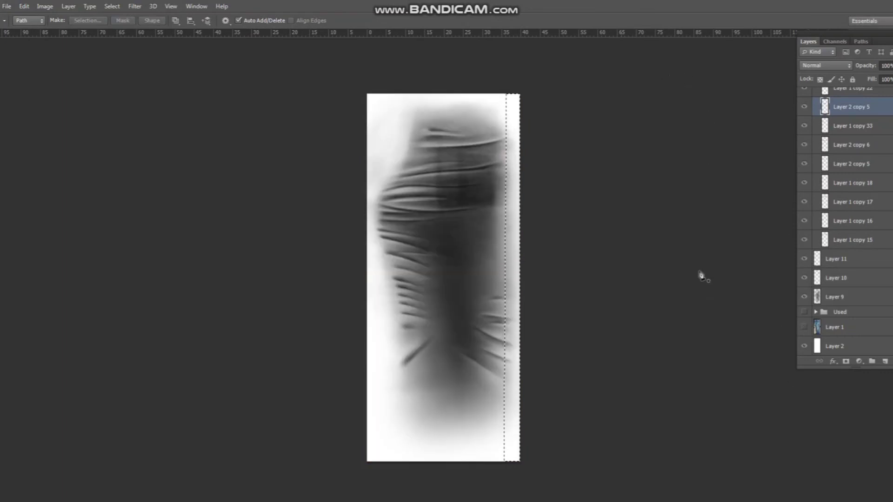
key("e")
left_click(505, 149, "ctrl")
mouse_move(512, 179)
left_mouse_down()
mouse_move(512, 349)
mouse_move(510, 121)
left_mouse_up()
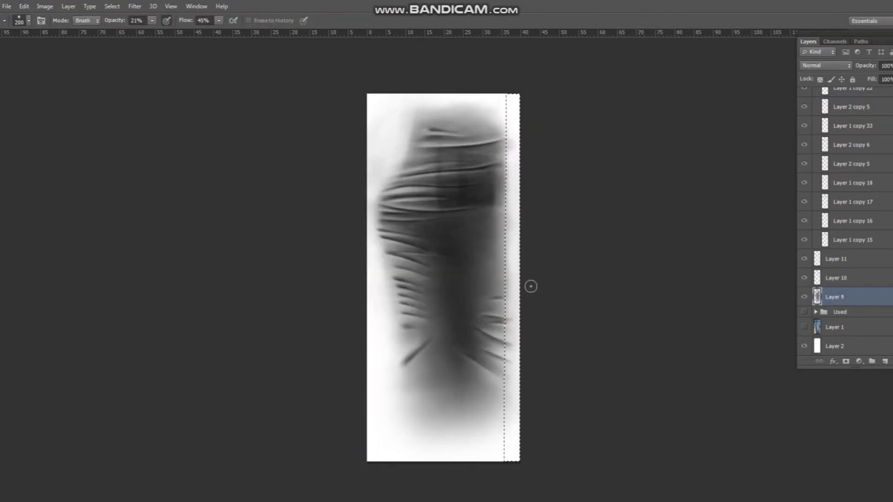
key("v")
right_click(518, 358)
left_click(527, 361)
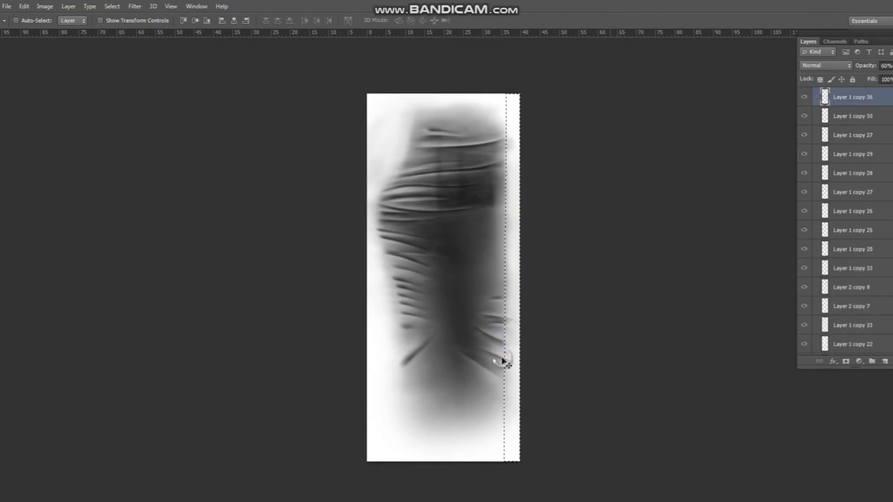
Select Layer 1 copy 32, clear the right-strip selection, and return to standard screen mode
right_click(498, 321)
left_click(539, 339)
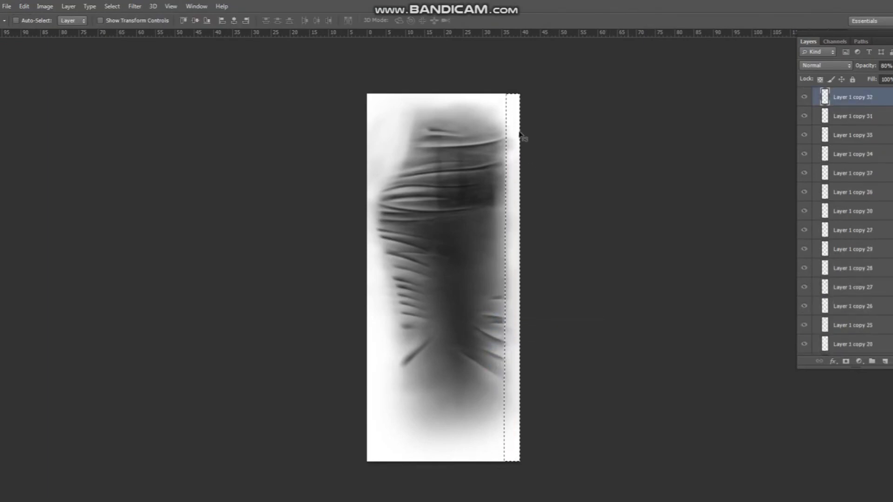
key("ctrl+d")
key("f")
key("f")
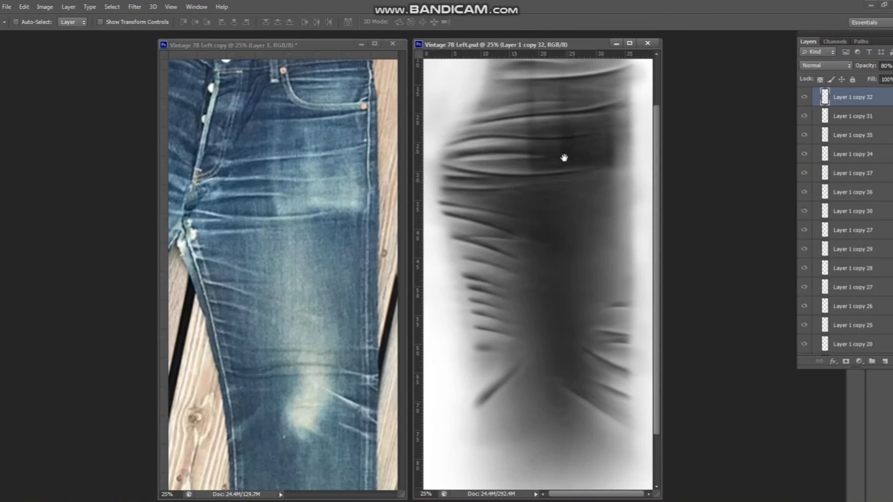
Briefly show the jeans photo for comparison, hide it again, and save the fade map
scroll(565, 156, "up", 1)
scroll(837, 209, "down", 10)
left_click(804, 326)
scroll(568, 183, "up", 1)
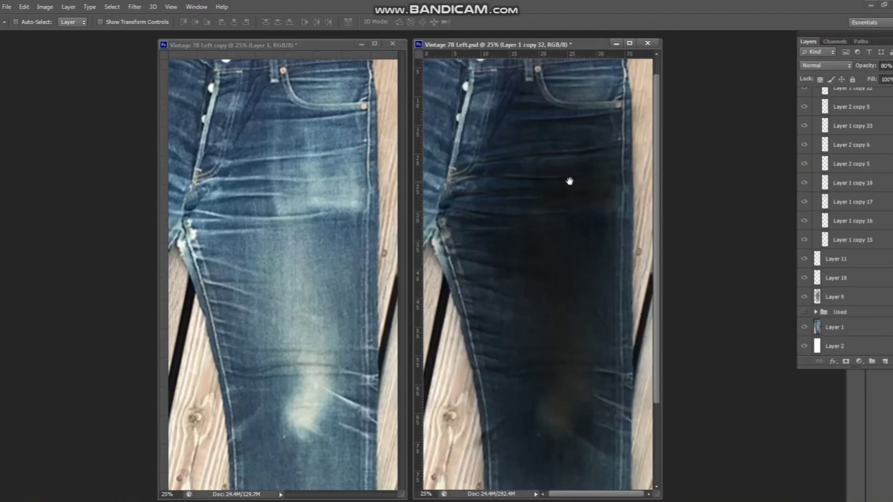
left_click(804, 327)
key("ctrl+s")
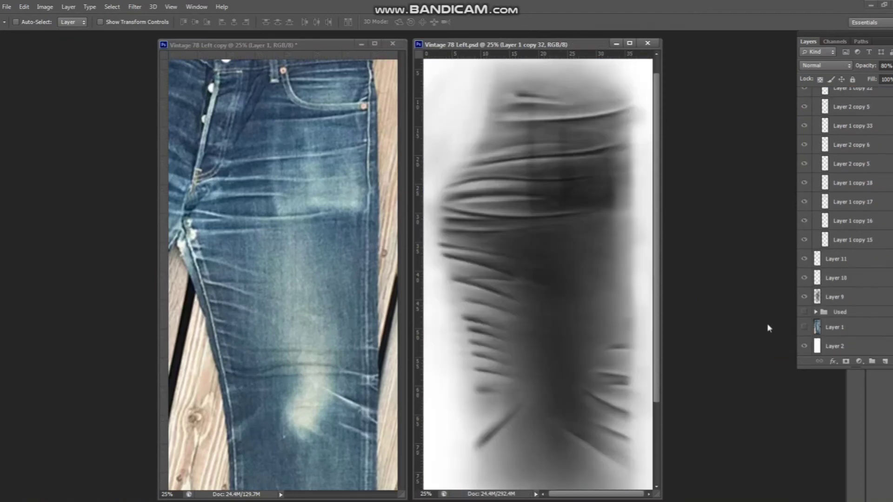
Set Layer 1 copy 25, 26, 28 and 29 wrinkle strokes to about 70–80% opacity
left_click(475, 332, "ctrl")
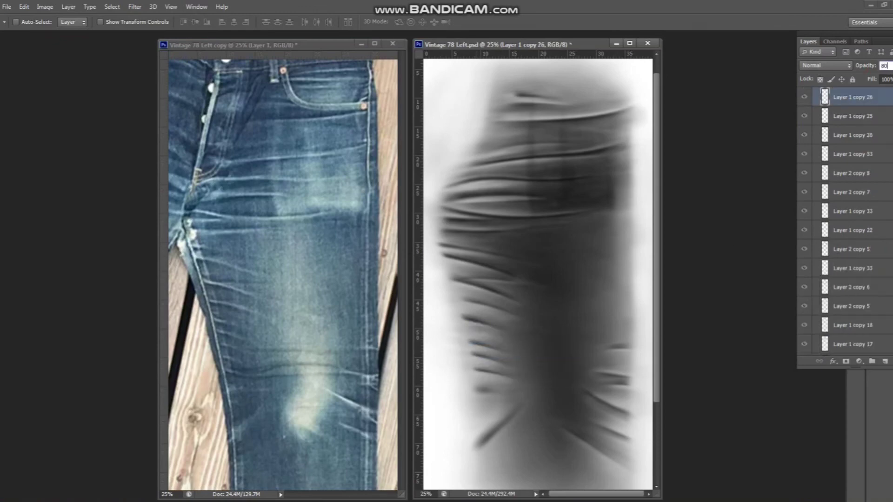
left_click(476, 320, "ctrl")
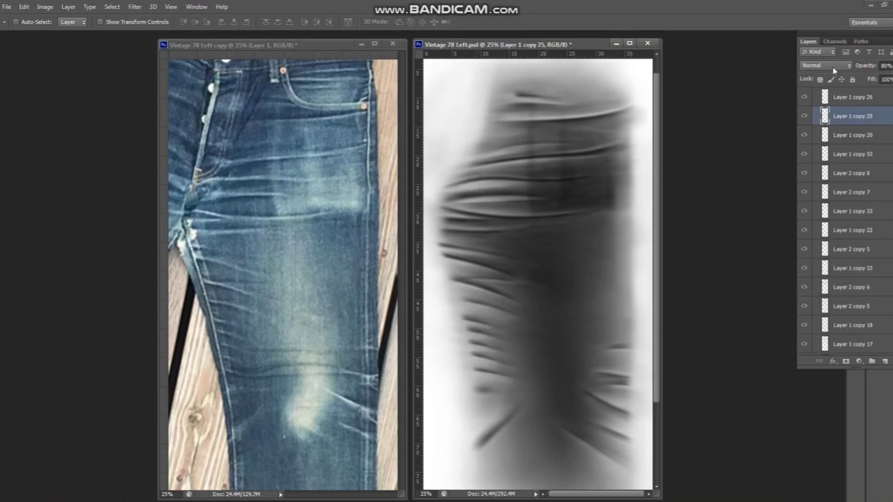
left_click(491, 371, "ctrl")
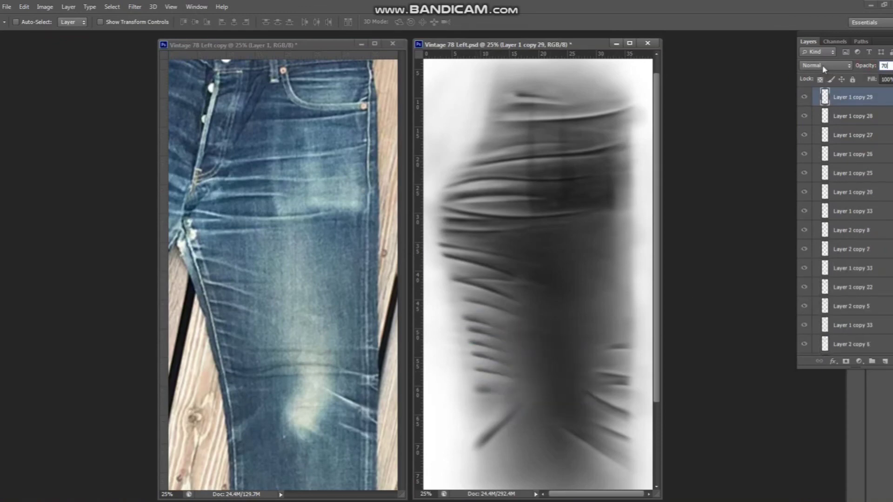
key("Return")
left_click(479, 359, "ctrl")
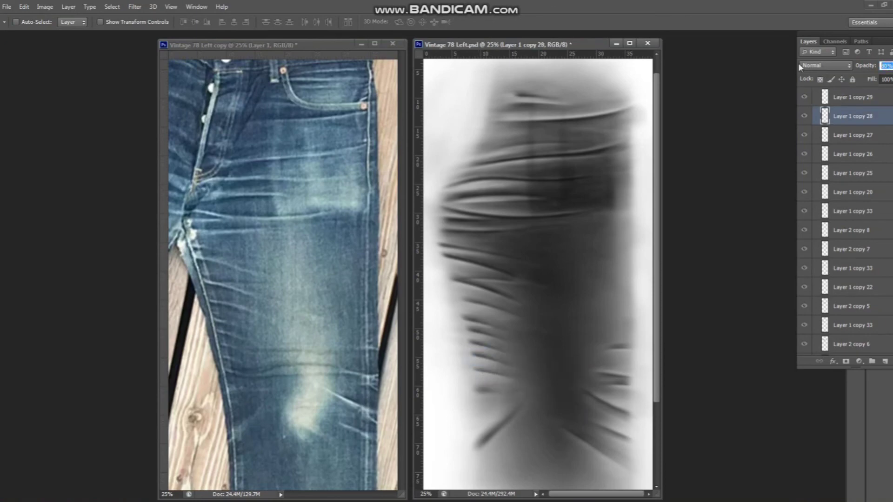
left_click_drag(488, 428, 503, 439)
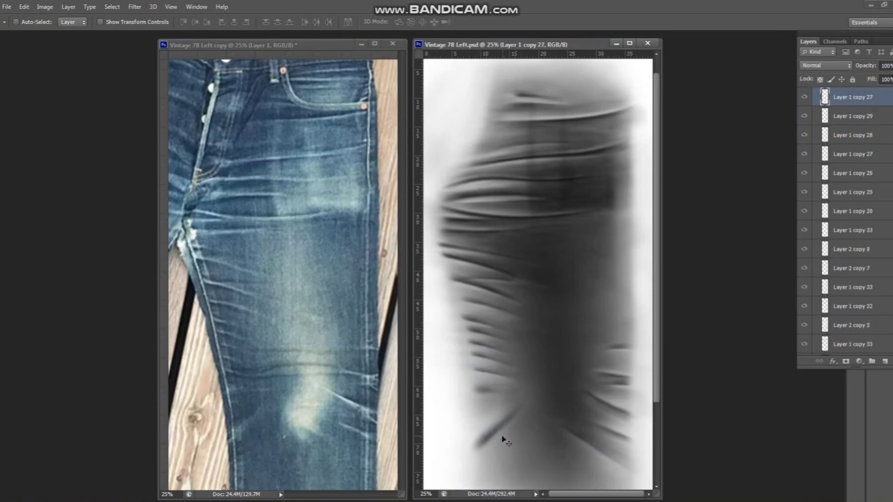
Switch through the Eraser and Move tools and pick Layer 2 copy 7 from the canvas
key("e")
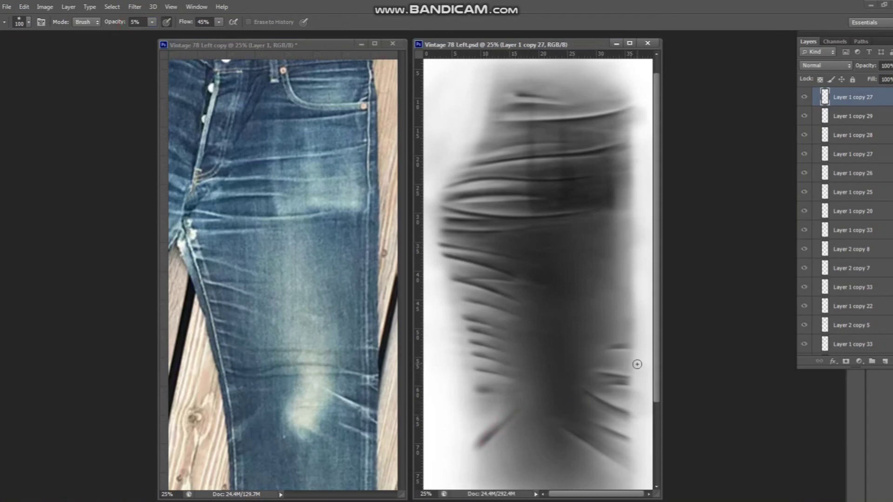
key("c")
key("v")
right_click(467, 266)
left_click(493, 278)
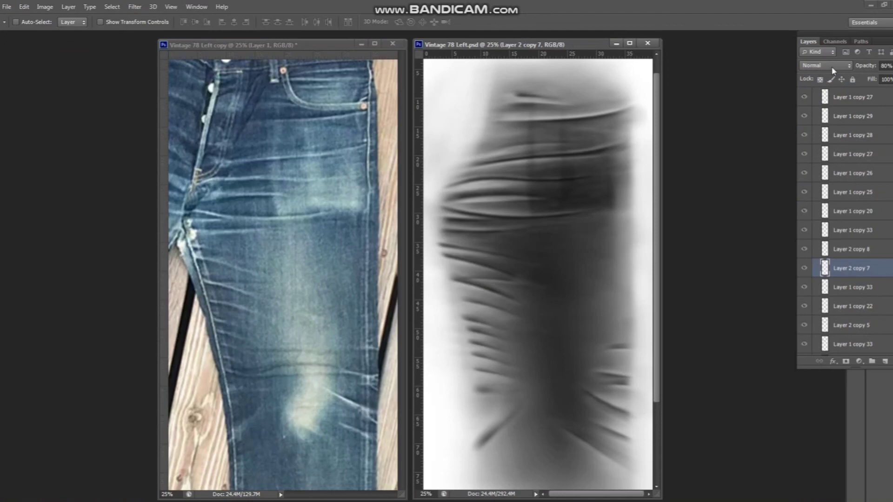
Add new Layer 14 and paint a faint stroke along the fold with a 45 px brush
key("alt+period")
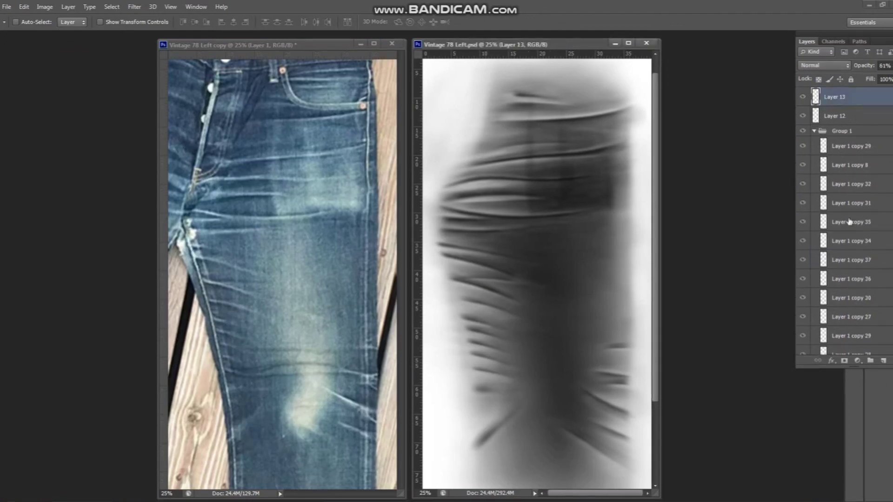
key("b")
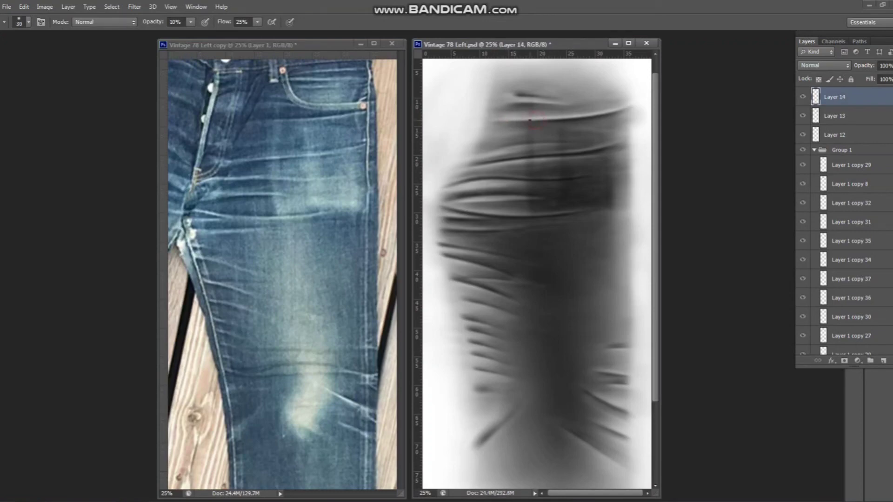
left_click_drag(605, 111, 607, 111)
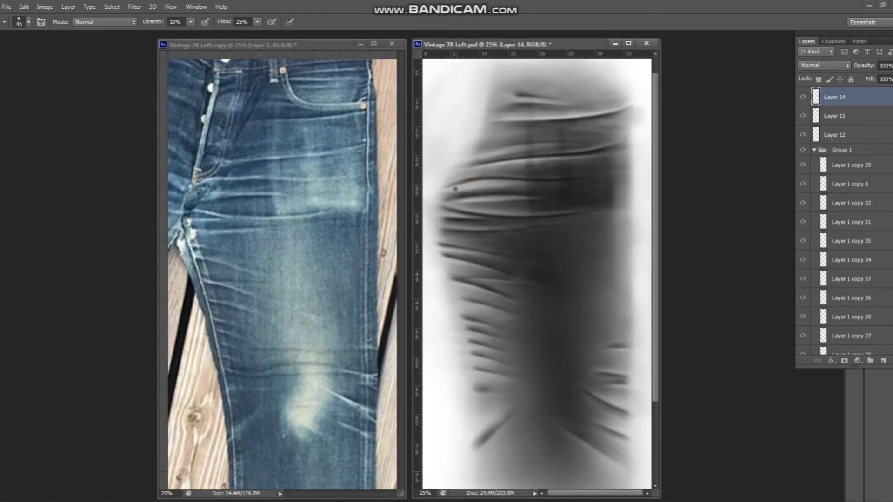
left_click_drag(455, 189, 505, 186)
Paint more faint shading along the lower creases and leg, varying brush size between 35 and 60
key("bracketleft")
key("bracketright")
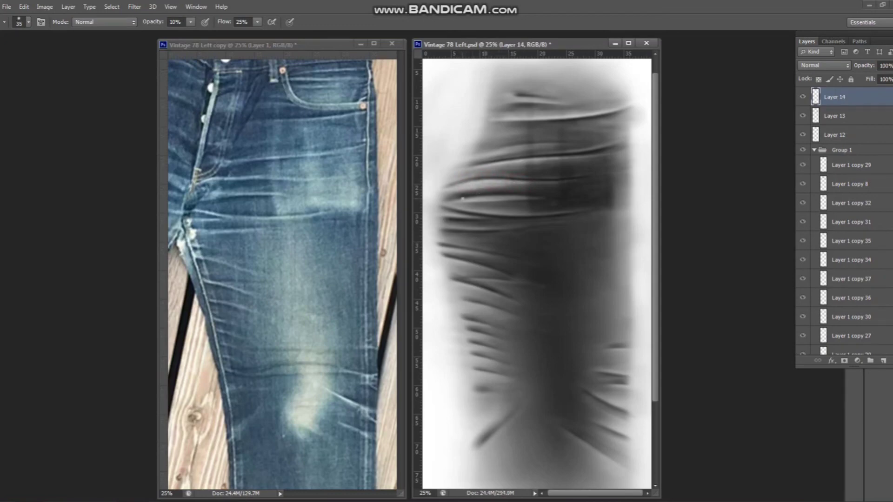
key("bracketright")
key("bracketright")
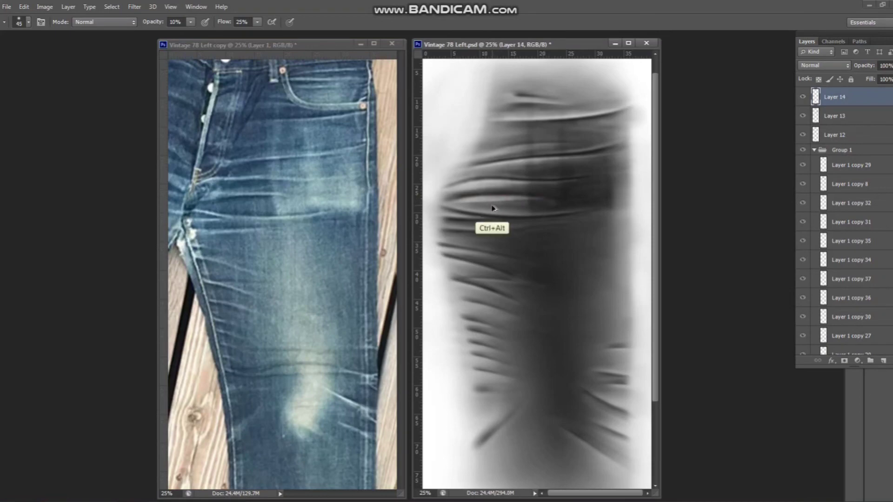
left_click_drag(487, 197, 548, 201)
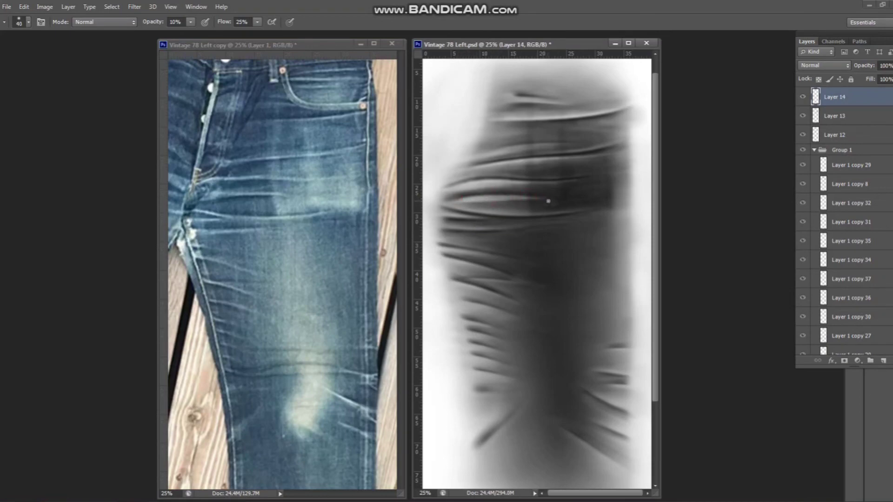
mouse_move(453, 212)
left_mouse_down()
mouse_move(470, 209)
mouse_move(444, 207)
left_mouse_up()
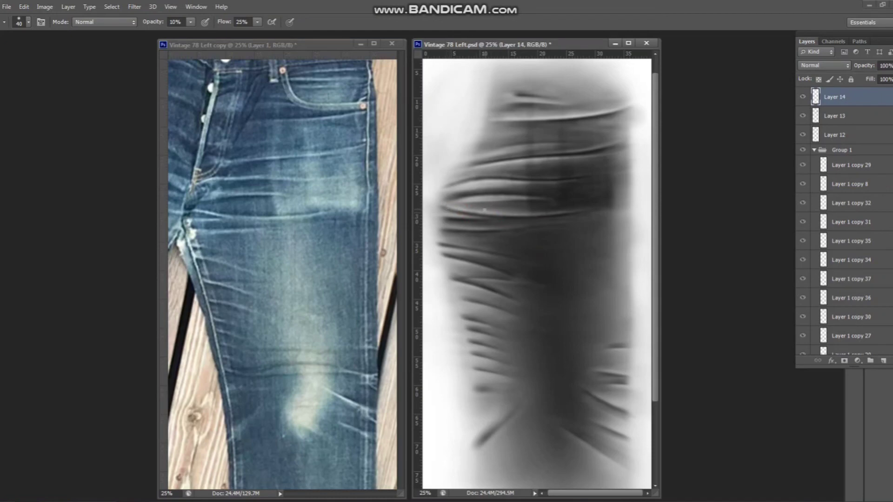
key("bracketright")
key("bracketright")
key("bracketleft")
left_click_drag(458, 228, 476, 228)
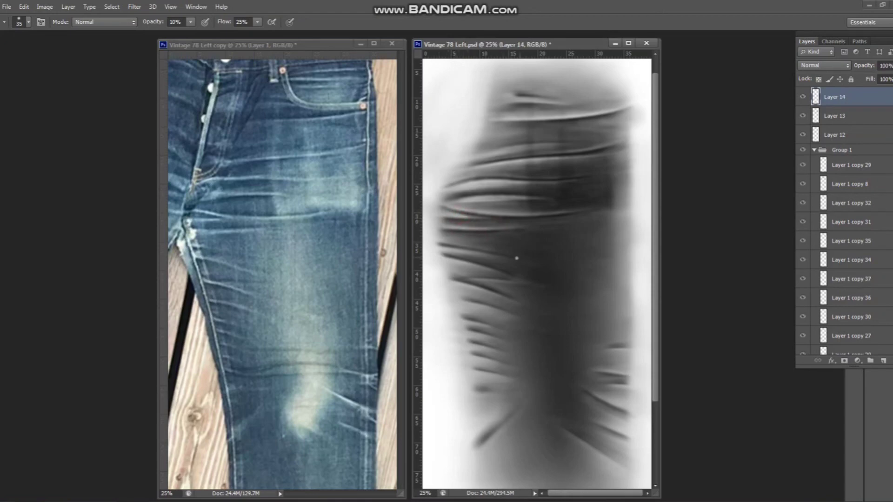
left_click_drag(468, 244, 485, 266)
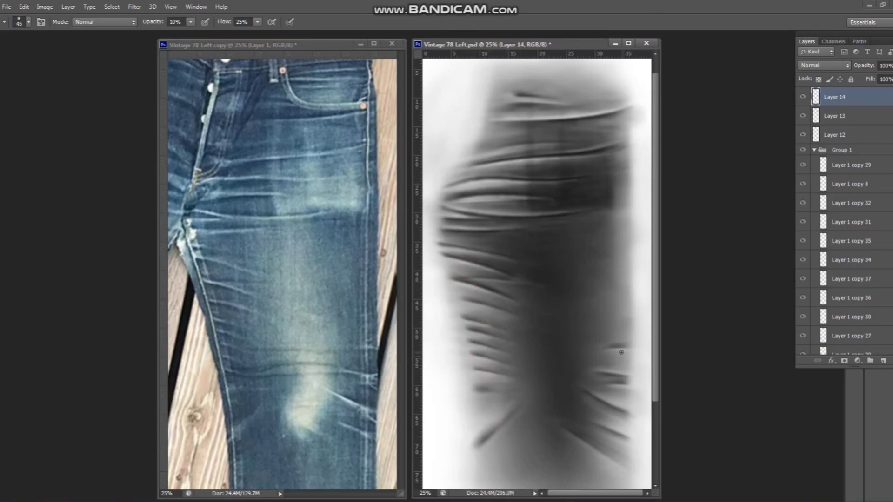
key("bracketleft")
key("bracketleft")
key("bracketleft")
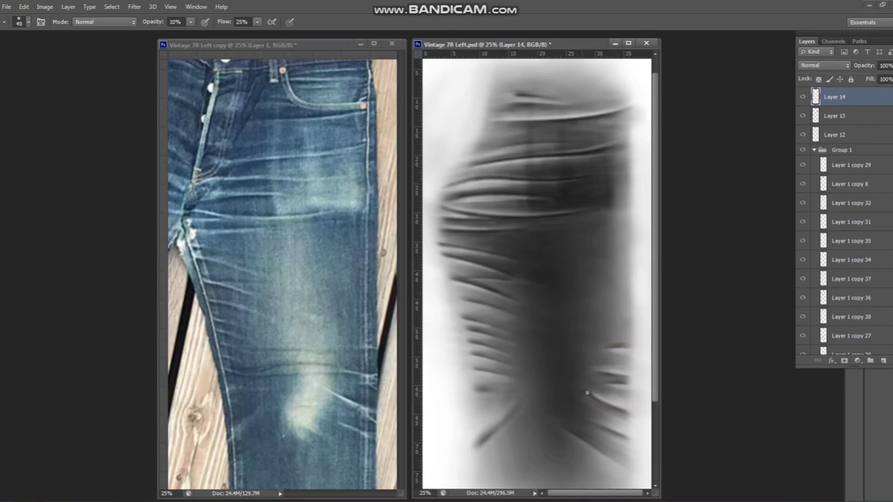
key("bracketright")
Lightly erase shading across the fade map's middle and save the document
key("e")
left_click(523, 331)
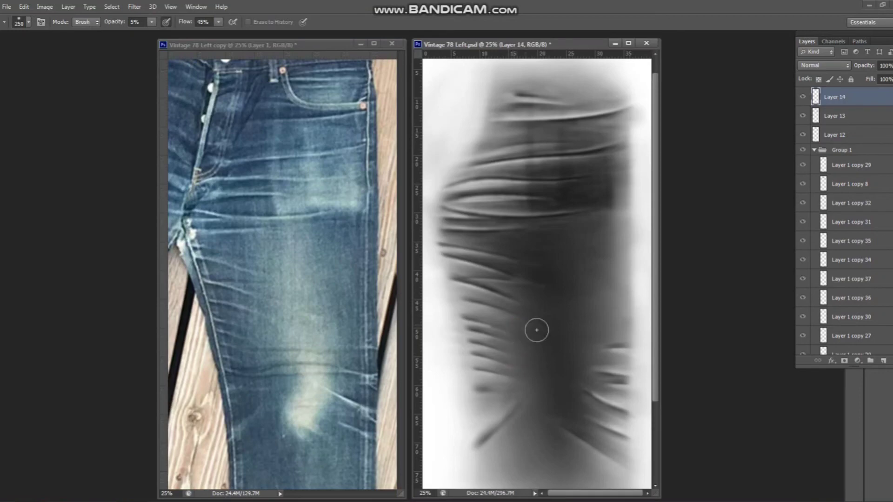
left_click_drag(572, 223, 586, 397)
key("ctrl+s")
On Layer 9, lighten the map's right edge with a 175 px eraser
key("v")
right_click(581, 303)
left_click(597, 260)
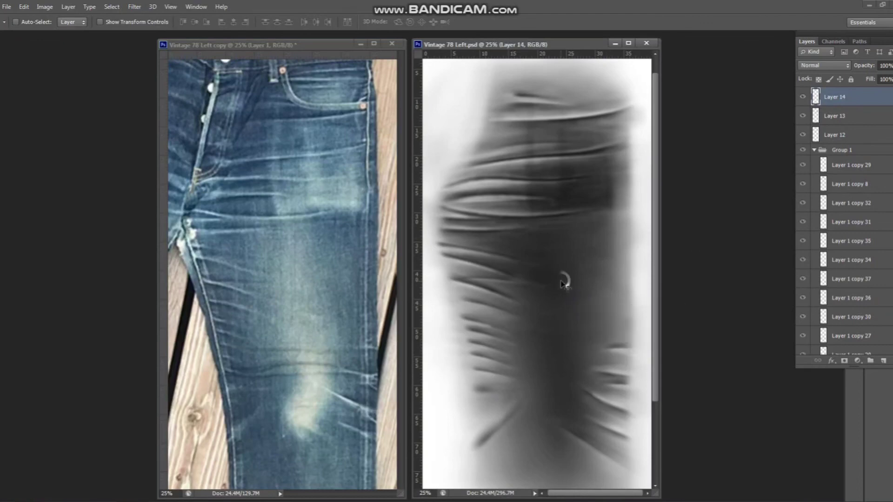
right_click(563, 274)
left_click(629, 308)
key("e")
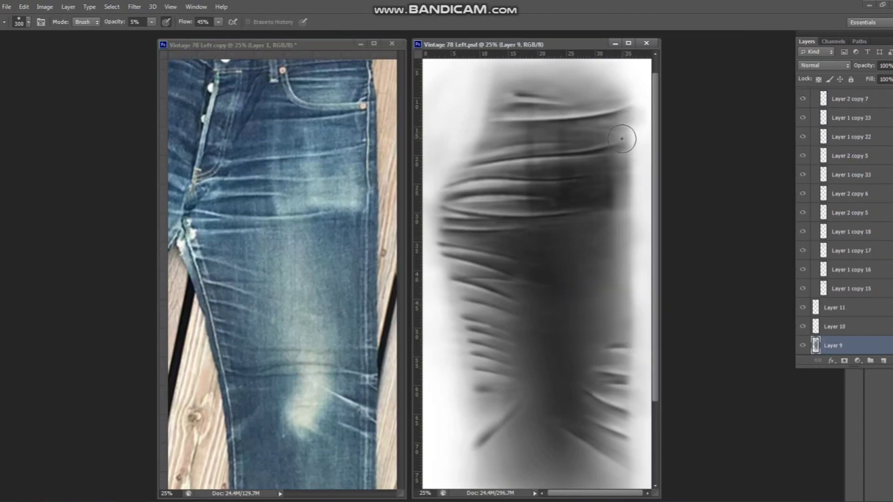
key("bracketright")
left_click_drag(621, 136, 631, 320)
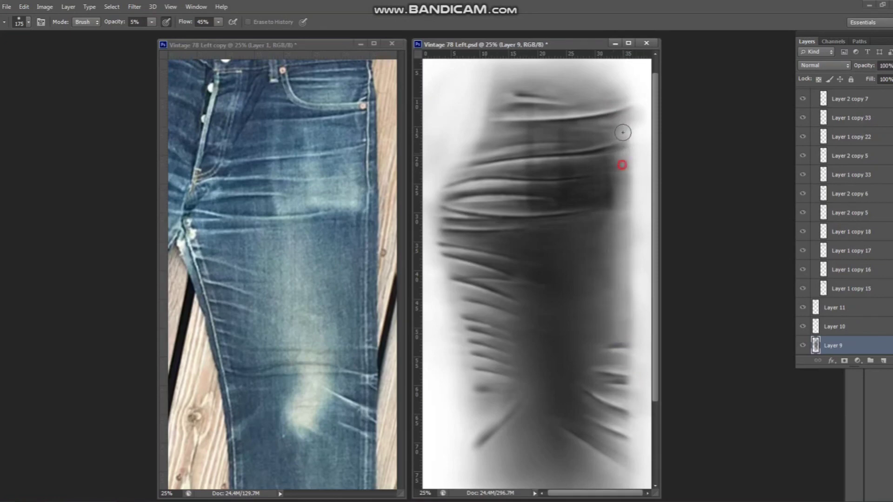
left_click_drag(624, 133, 630, 250)
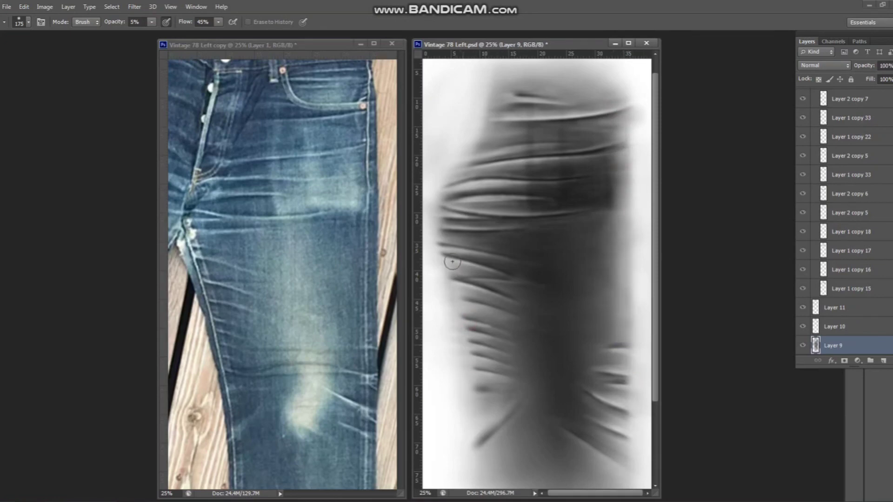
Soften the left wrinkles, erase small spots on Layer 11 at size 90, and save
left_click_drag(471, 328, 495, 490)
right_click(587, 391, "ctrl")
left_click(600, 387)
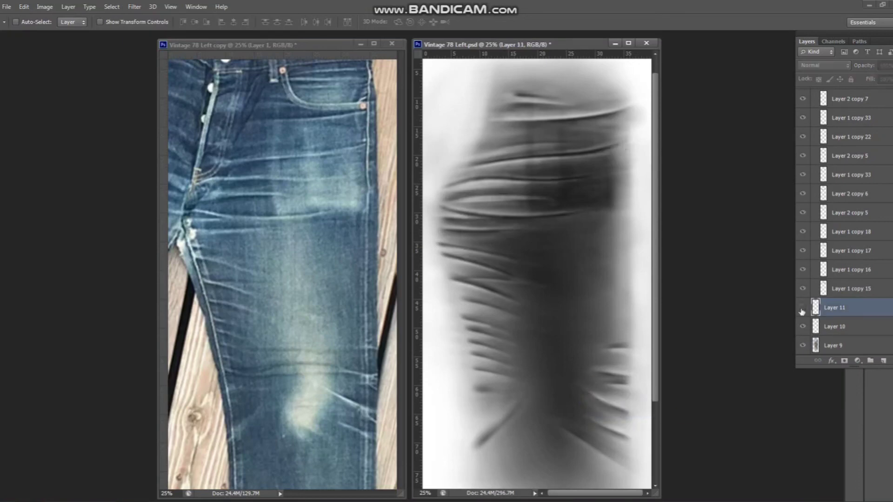
key("bracketleft")
key("bracketleft")
key("bracketleft")
left_click(578, 384)
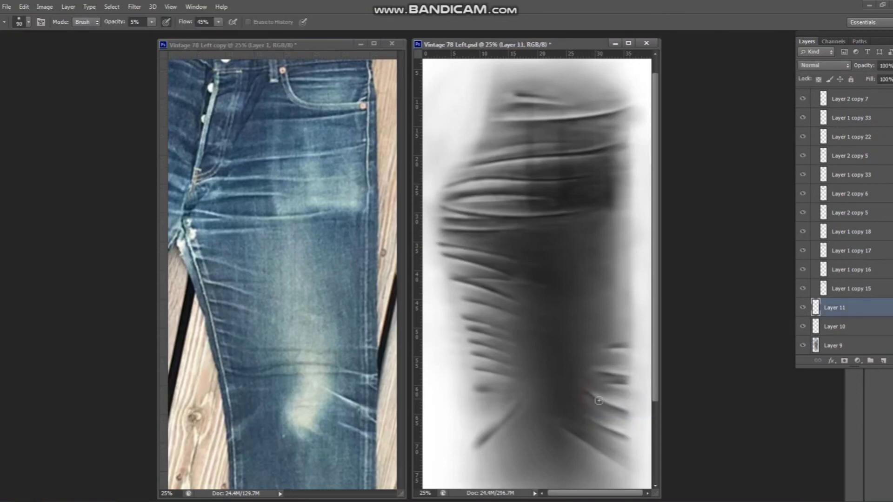
left_click(581, 392)
key("ctrl+s")
Zoom the fade map and jeans photo out to 16.7% and place them side by side
key("ctrl+minus")
left_click(317, 53)
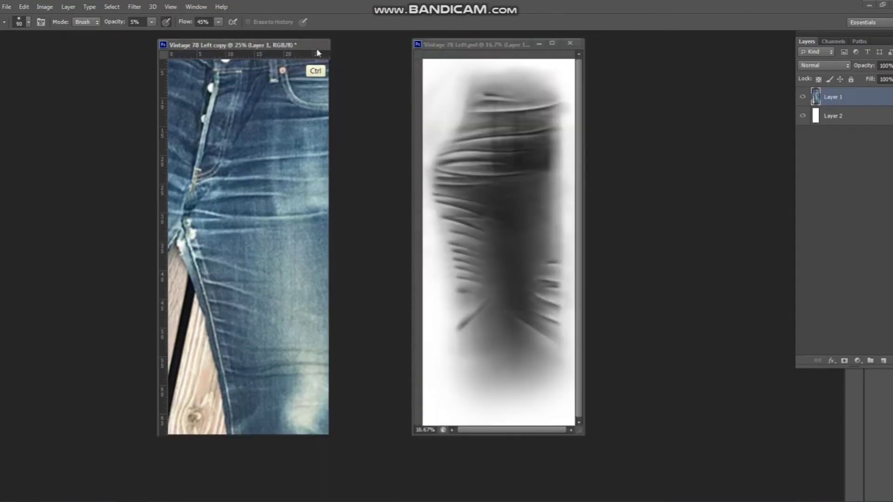
key("ctrl+minus")
left_click_drag(464, 45, 384, 49)
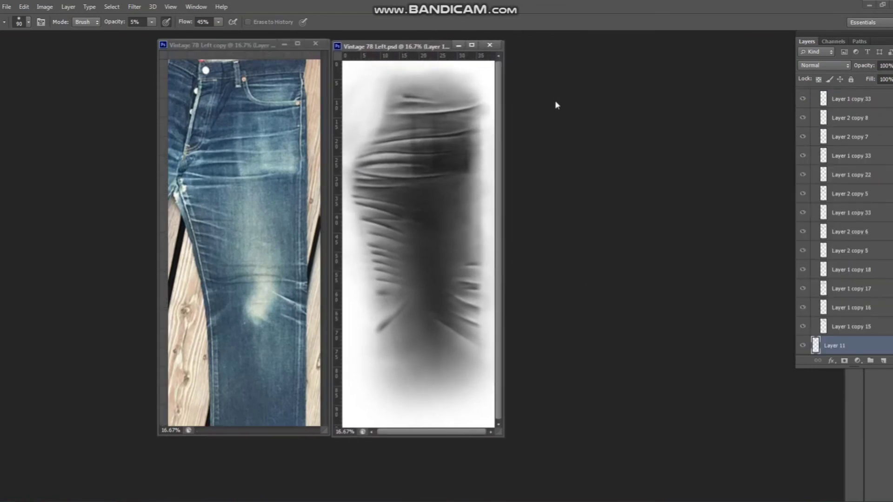
right_click(448, 47)
left_click(604, 65)
Save a BMP copy named Vintage 78 Left, accepting the default BMP options
left_click(7, 7)
left_click(46, 152)
left_click(148, 354)
left_click(147, 196)
key("BackSpace")
key("BackSpace")
key("BackSpace")
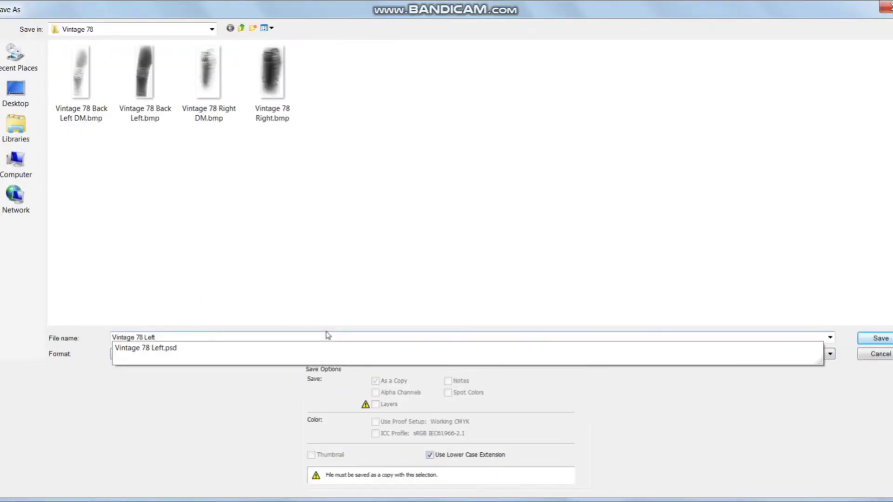
key("Return")
key("Return")
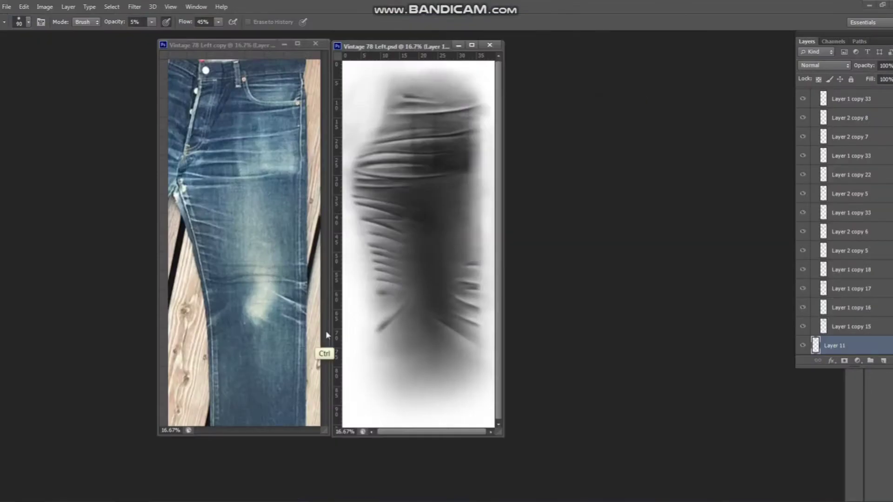
Confirm the BMP save and close both documents without saving the jeans copy
left_click(489, 45)
left_click(315, 43)
left_click(432, 194)
Open Vintage 8v2.jpeg in a floating window and crop it to the front-view jeans
key("ctrl+o")
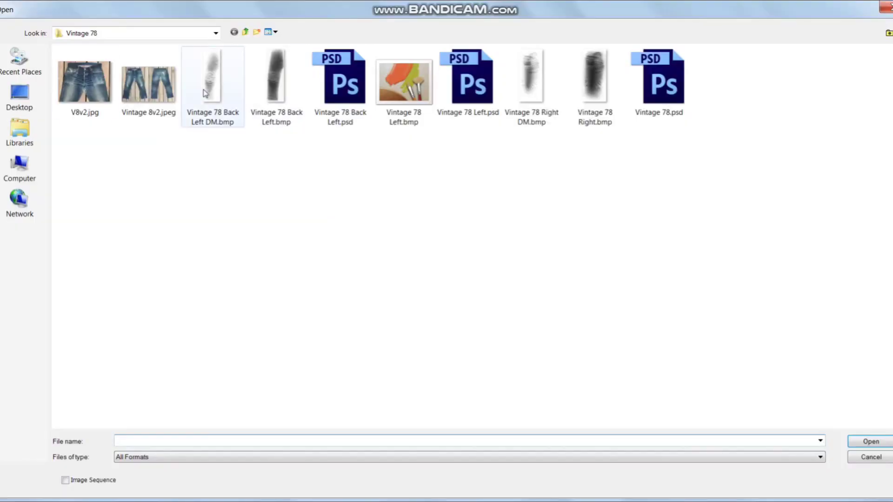
double_click(150, 89)
key("c")
left_click_drag(56, 36, 117, 59)
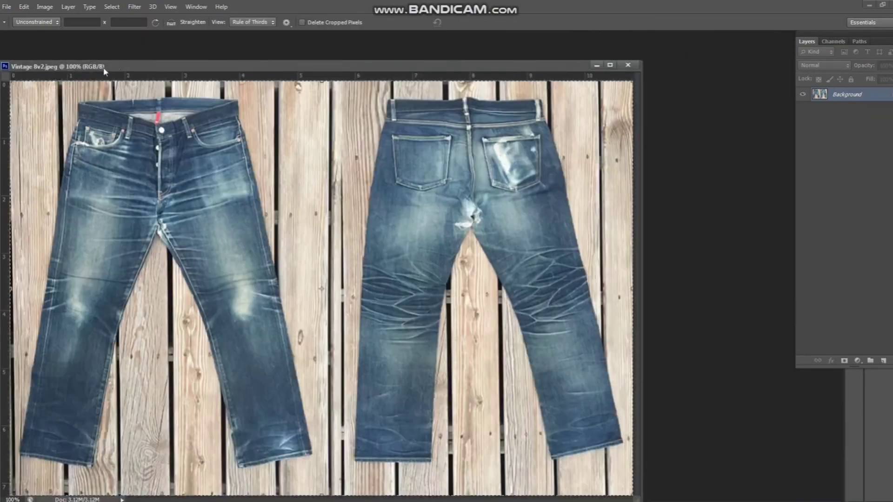
left_click_drag(705, 227, 386, 295)
key("Return")
Open Vintage 78 Right.bmp and place it beside the jeans photo
key("ctrl+o")
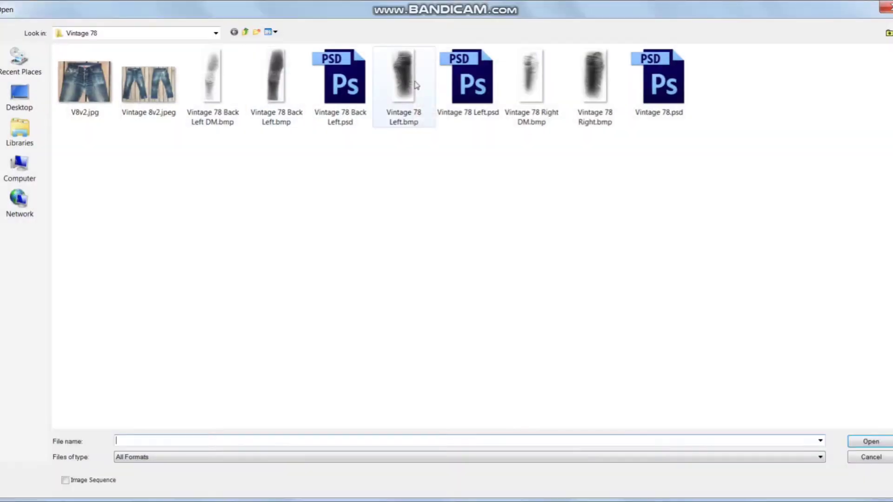
double_click(594, 80)
left_click_drag(154, 74, 440, 74)
left_click_drag(272, 60, 219, 46)
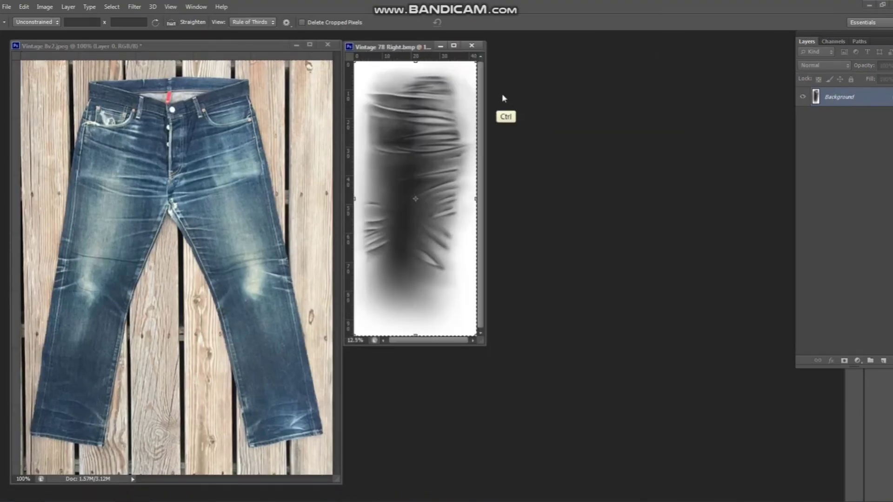
Open Vintage 78 Left.bmp as a floating window and position it right of the Right map
key("ctrl+o")
double_click(378, 79)
mouse_move(433, 58)
left_mouse_down()
mouse_move(563, 70)
mouse_move(534, 86)
left_mouse_up()
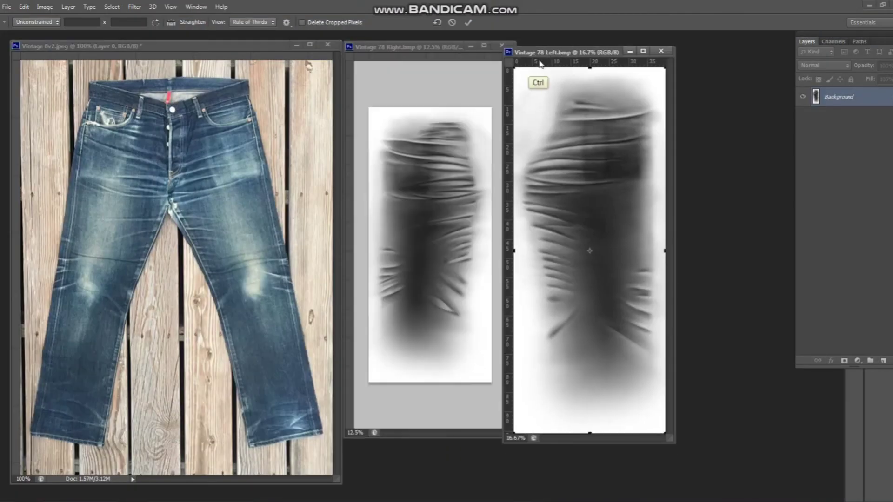
left_click_drag(556, 47, 576, 49)
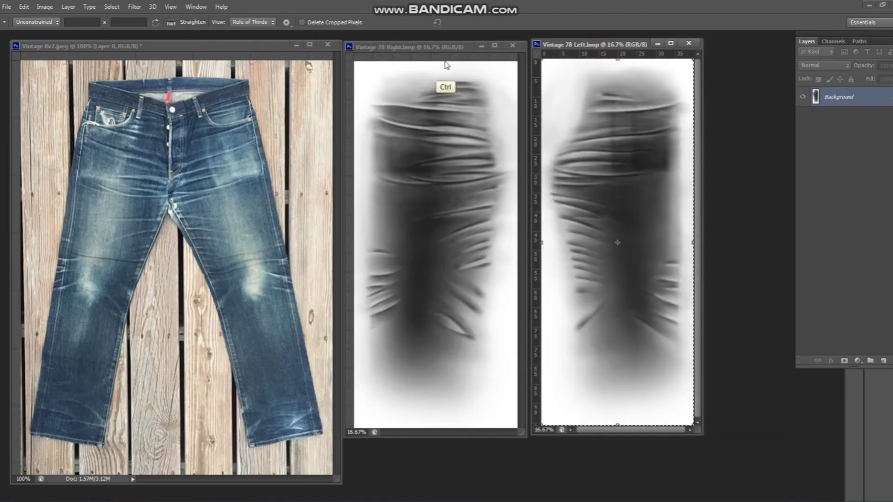
left_click(442, 84)
key("v")
left_click_drag(697, 431, 714, 450)
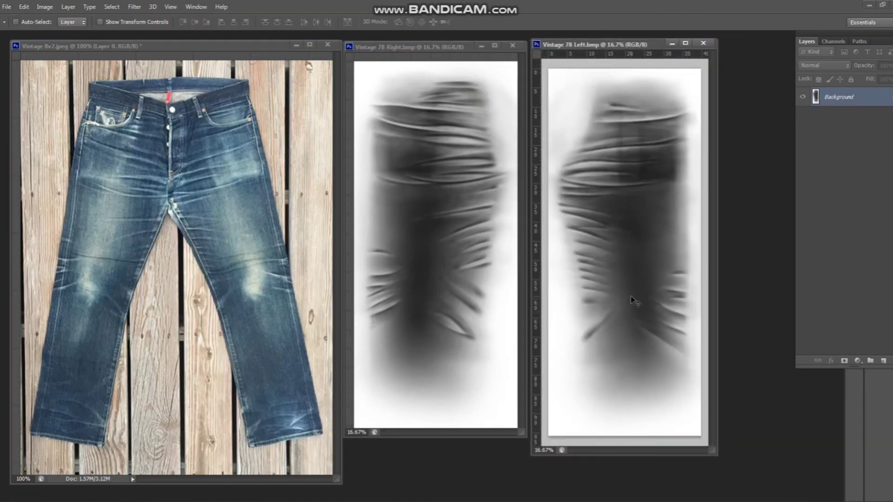
scroll(631, 300, "up", 1)
scroll(632, 300, "down", 1)
left_click_drag(643, 45, 602, 42)
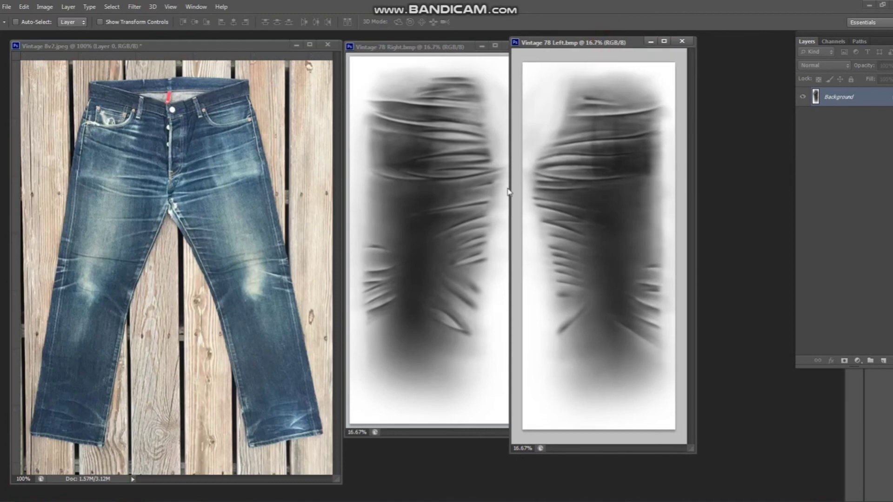
left_click_drag(603, 42, 601, 40)
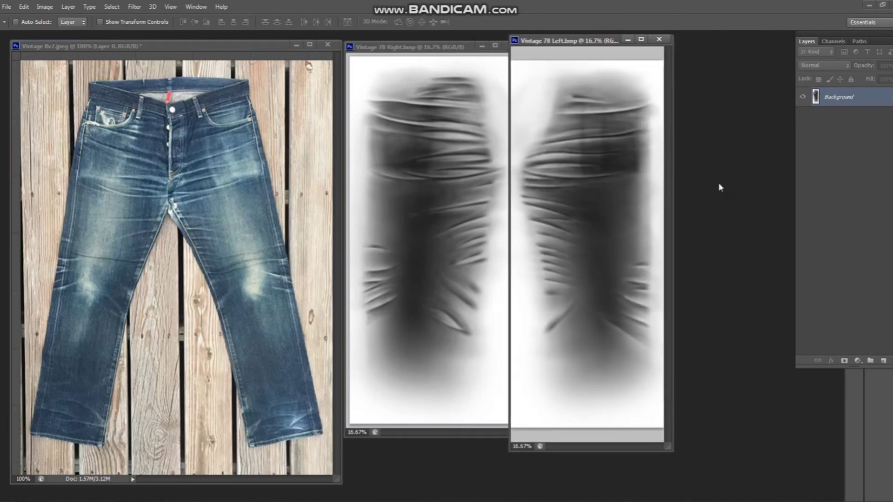
Add monochromatic noise to the Vintage 78 Right map, then realign the Left map window
left_click(45, 6)
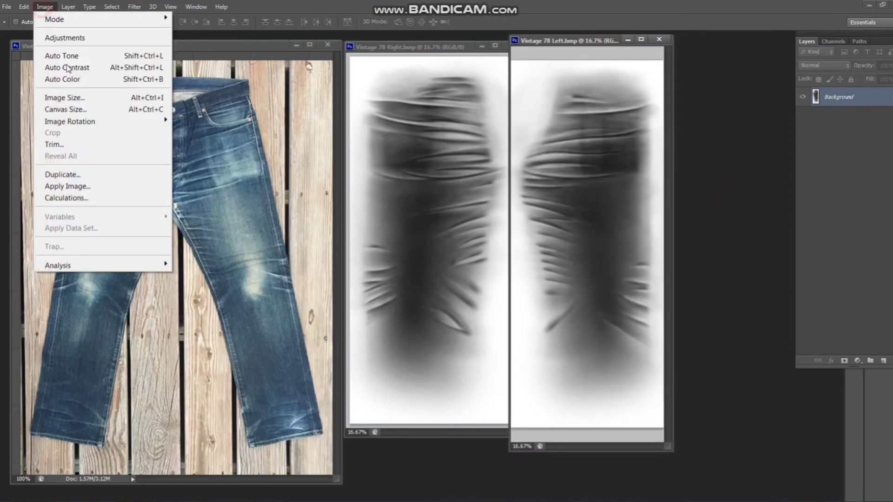
left_click(422, 208)
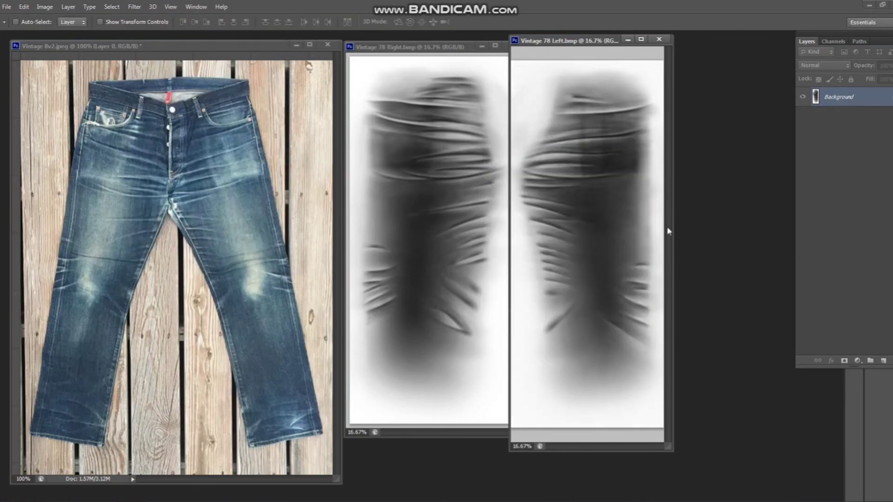
left_click(454, 72)
left_click(134, 7)
left_click(307, 155)
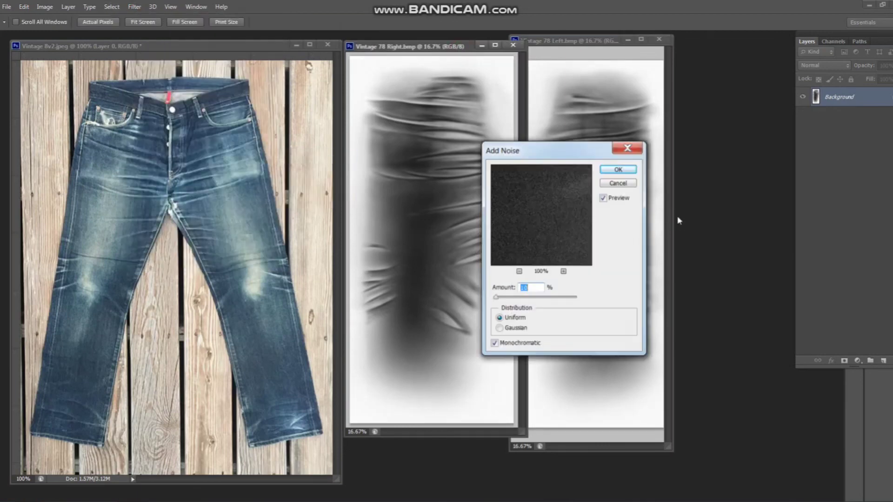
key("Return")
key("v")
left_click(671, 213)
left_click_drag(577, 40, 581, 44)
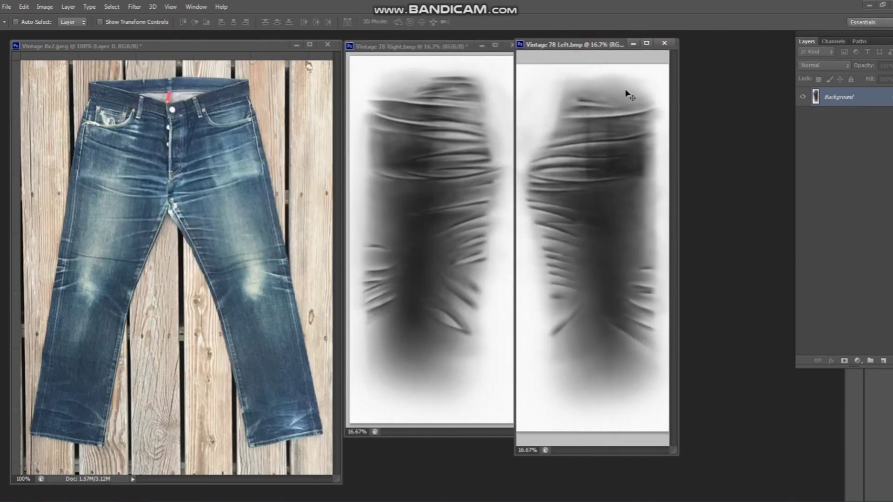